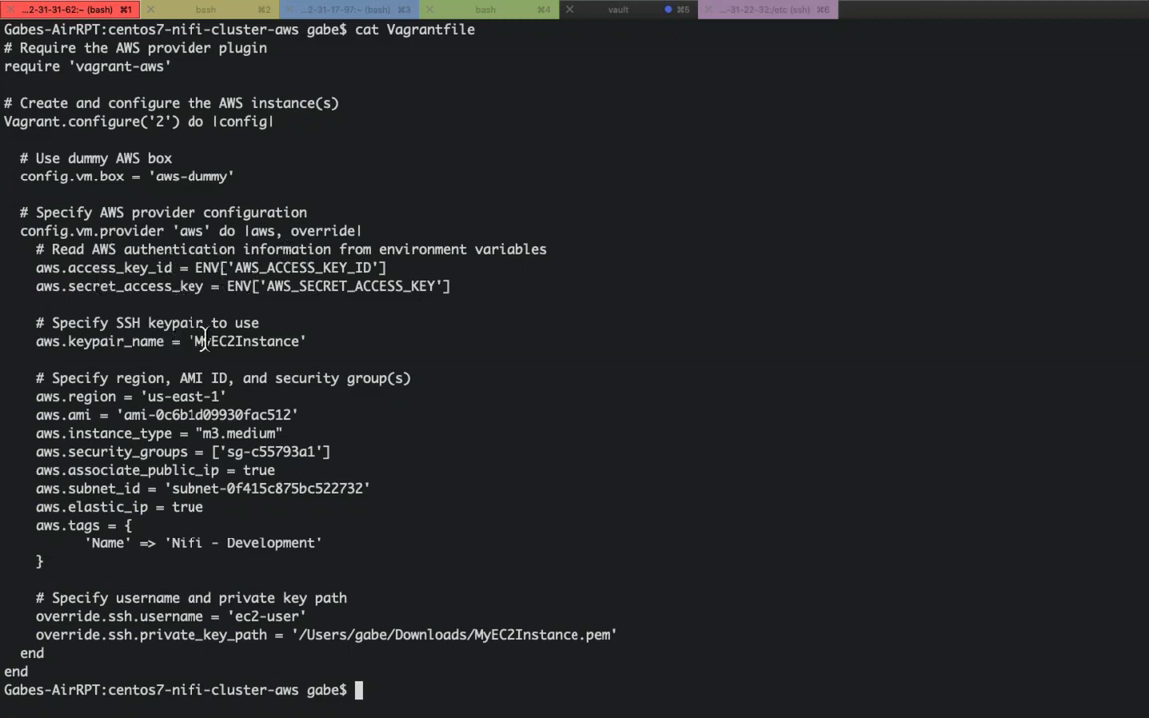
- Examine the key pair, region, AMI and instance type settings in the printed Vagrantfile
left_click_drag(195, 341, 297, 341)
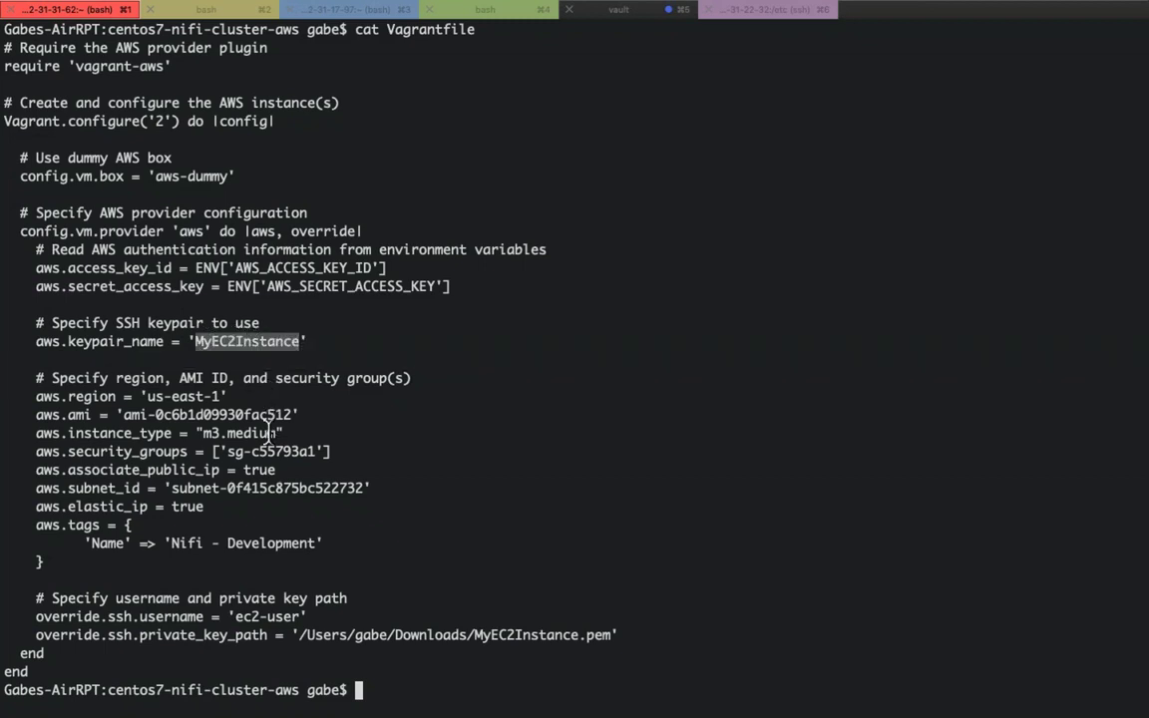
left_click_drag(36, 396, 116, 413)
left_click_drag(196, 451, 276, 433)
left_click(220, 449)
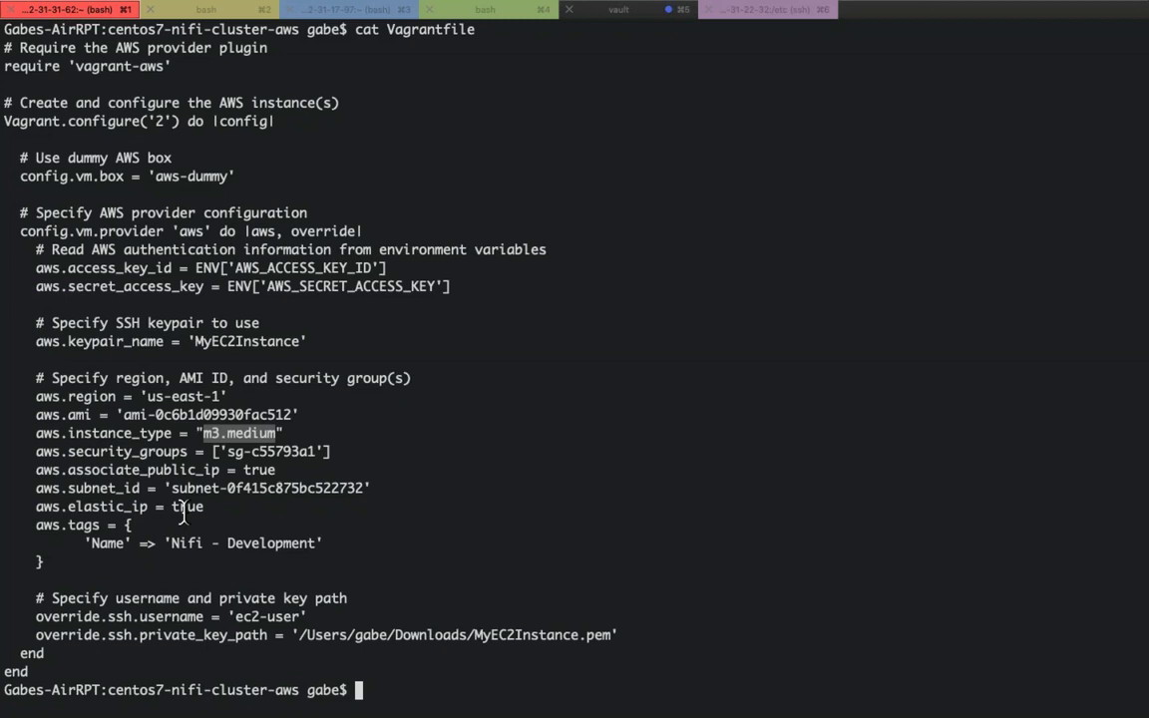
- Switch to Chrome and refresh the EC2 instances list
key("super+Tab")
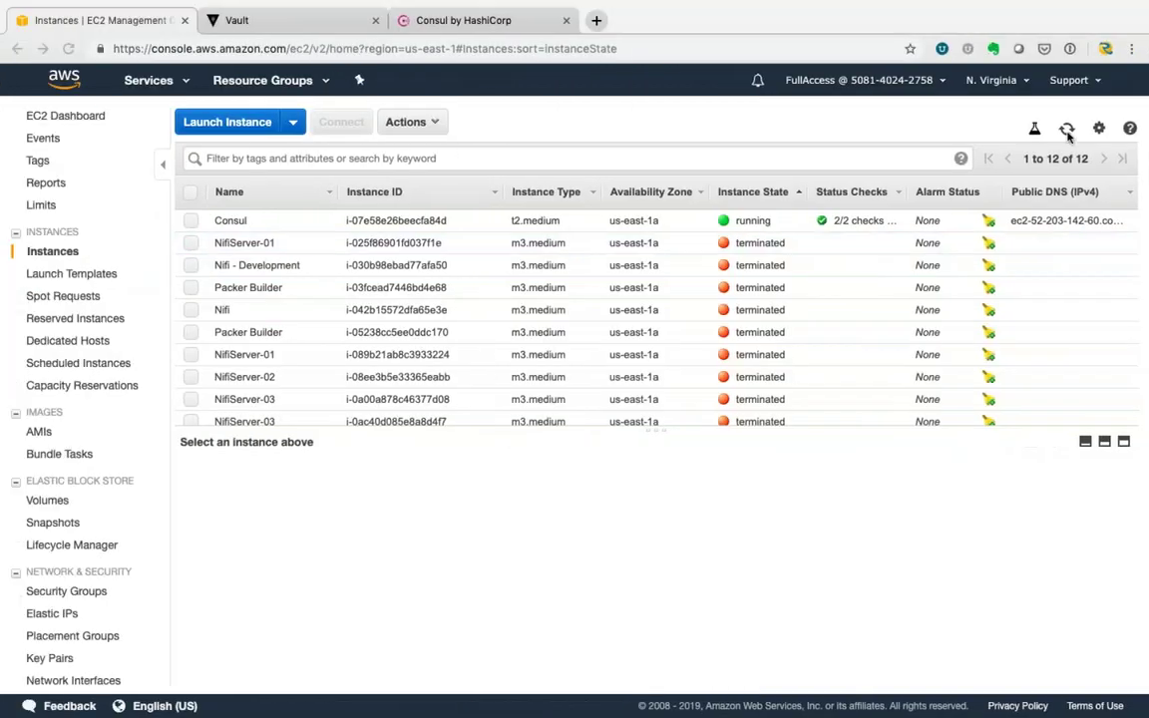
left_click(1067, 128)
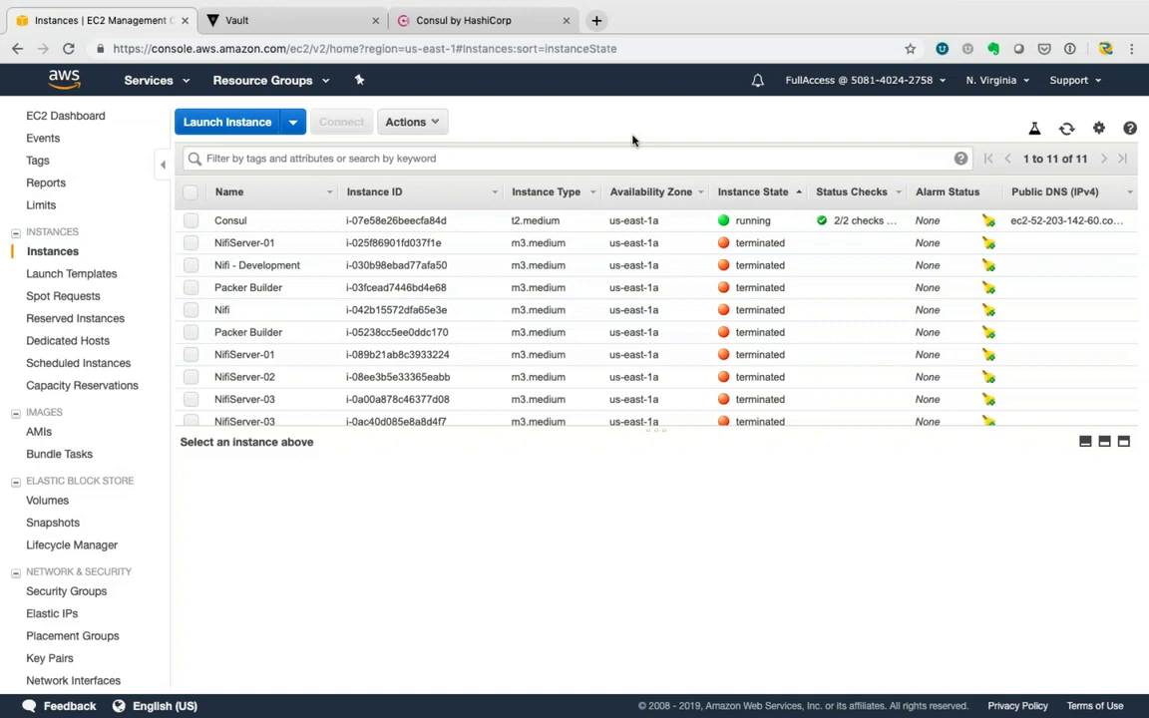
- Switch to iTerm, clear the terminal and run vagrant up in the centos7-nifi-cluster-aws folder
key("super+Tab")
key("super+Tab")
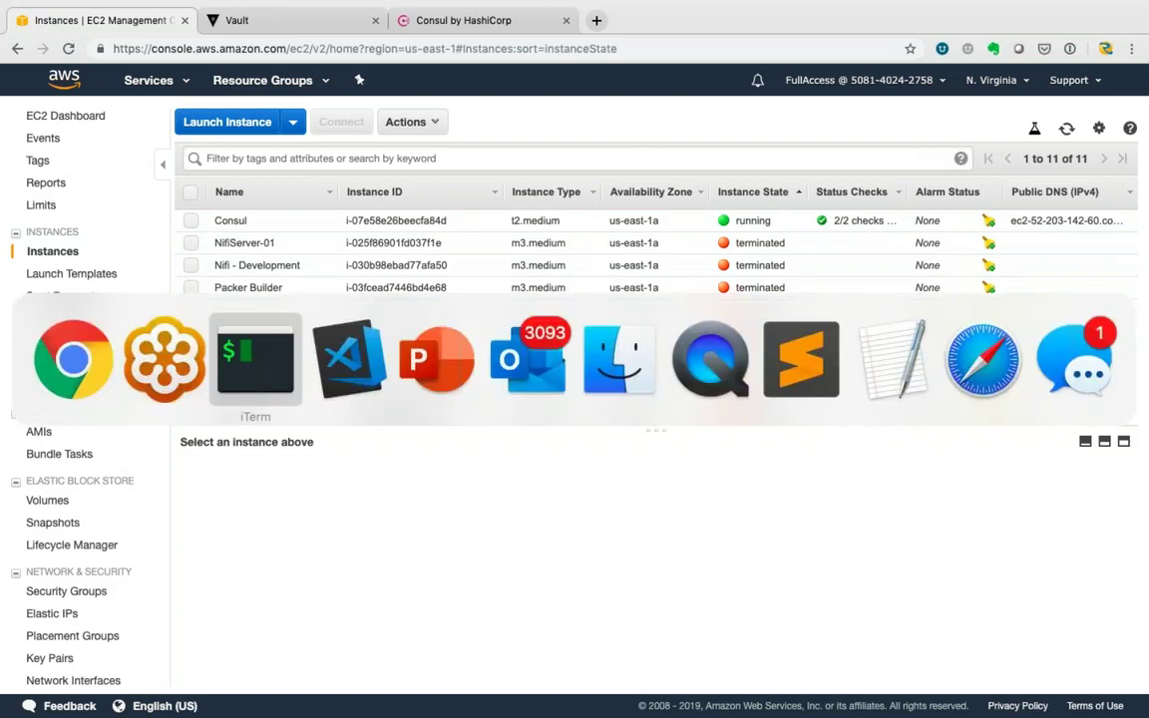
type("clear")
key("Return")
type("vagra")
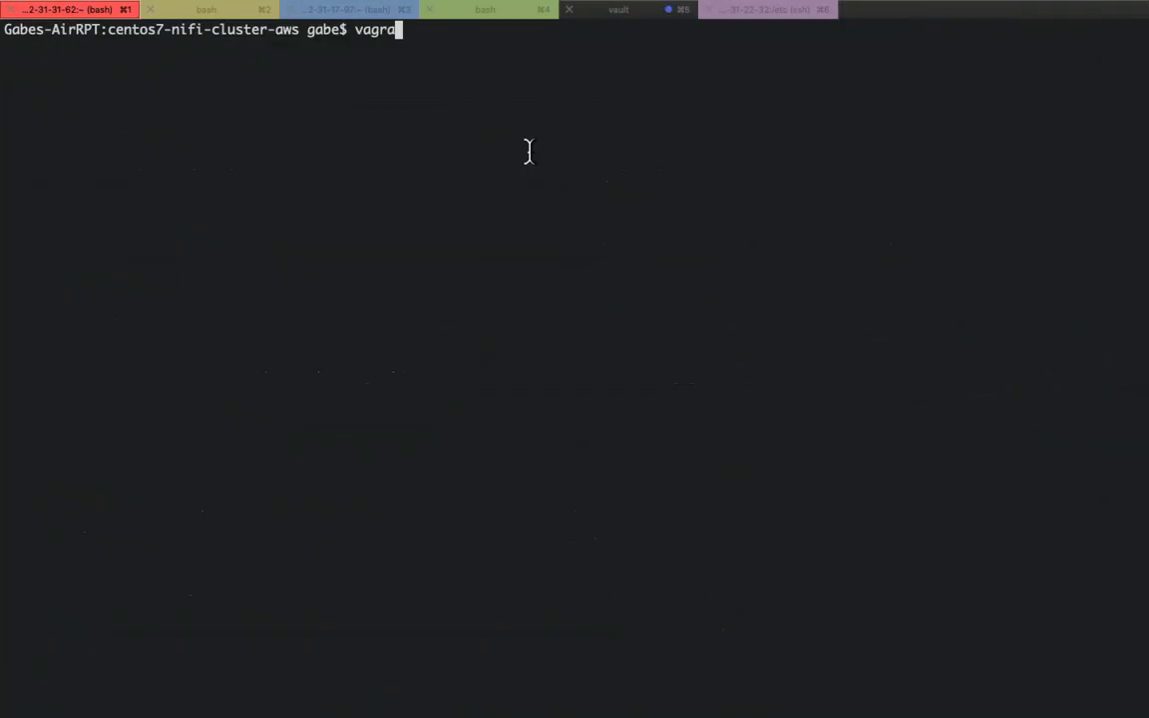
type("nt up")
key("Return")
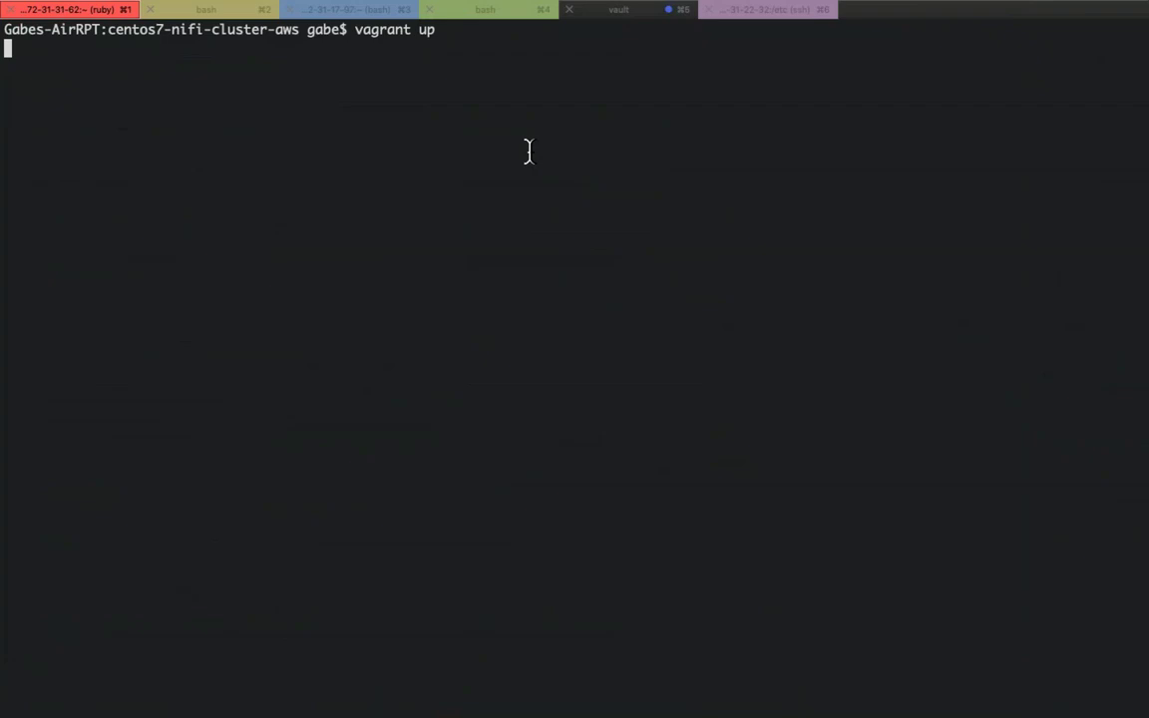
- Enter the SMB account username and password, and supply the sudo password
type("Gabe")
key("Return")
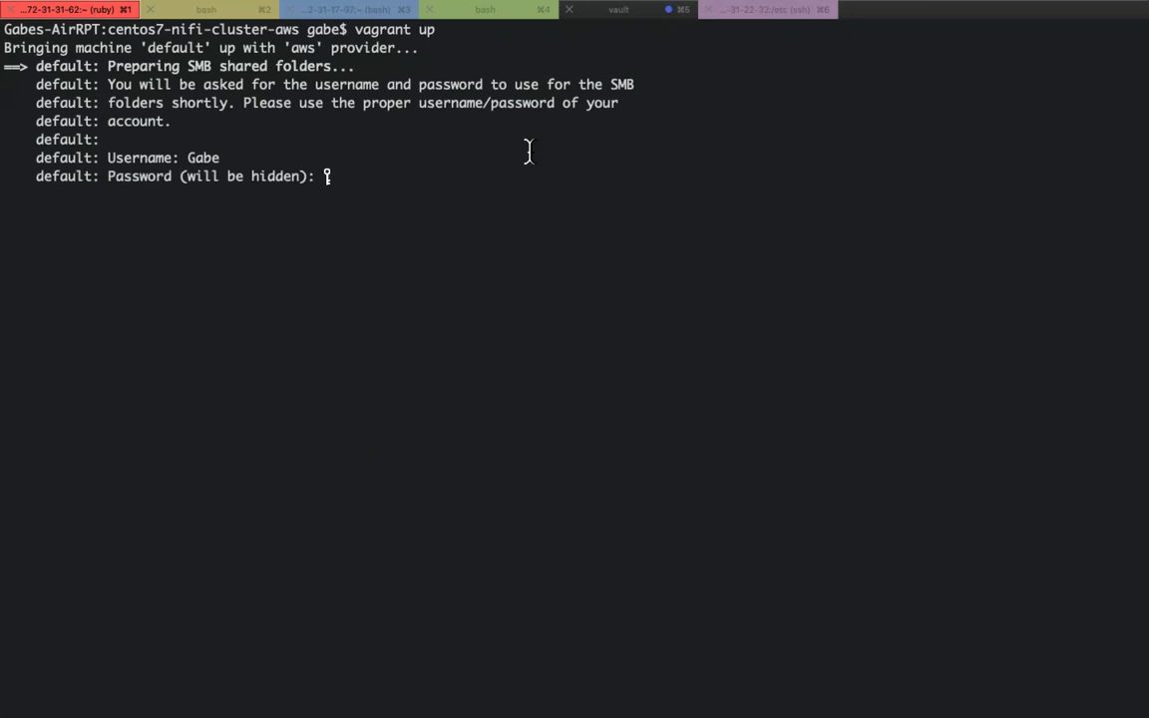
key("Return")
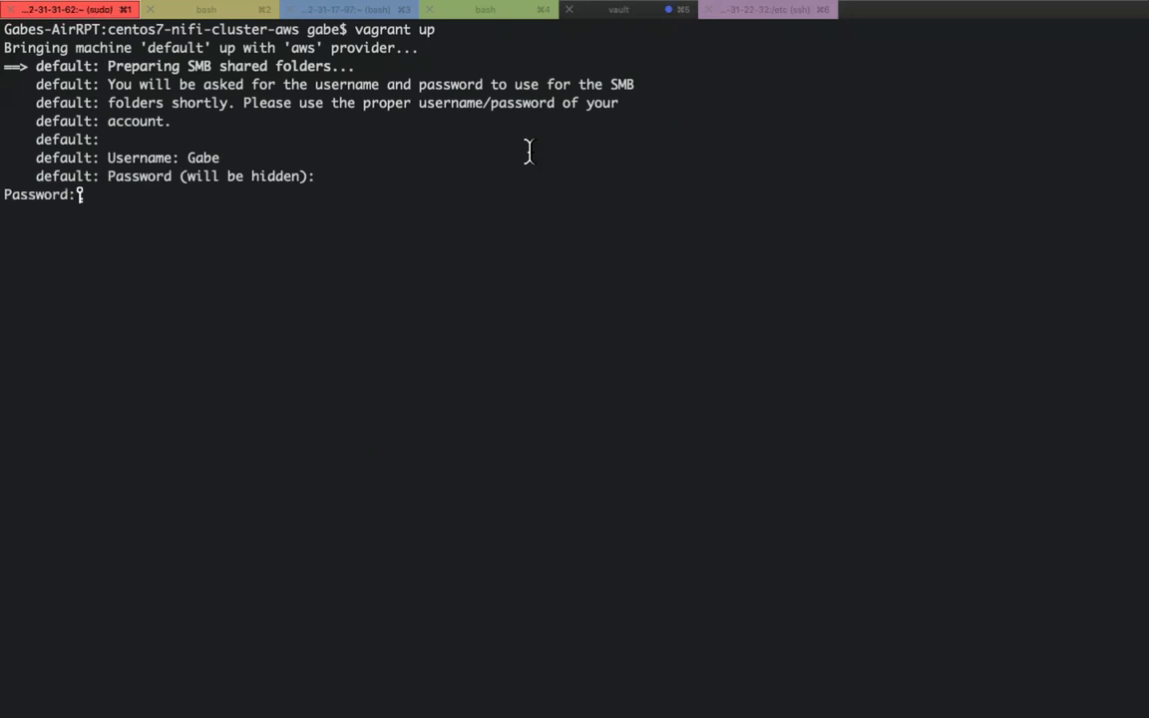
key("Return")
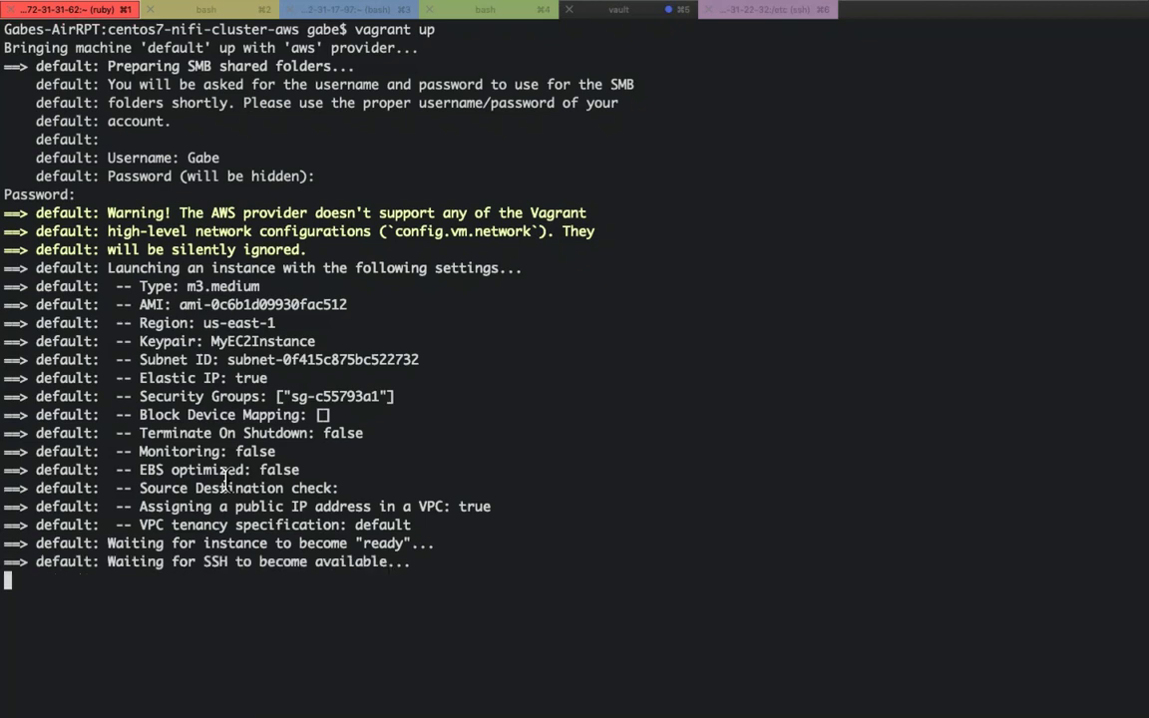
- Switch to Chrome and view the details of the running Nifi - Development instance, leaving it deselected
key("super+Tab")
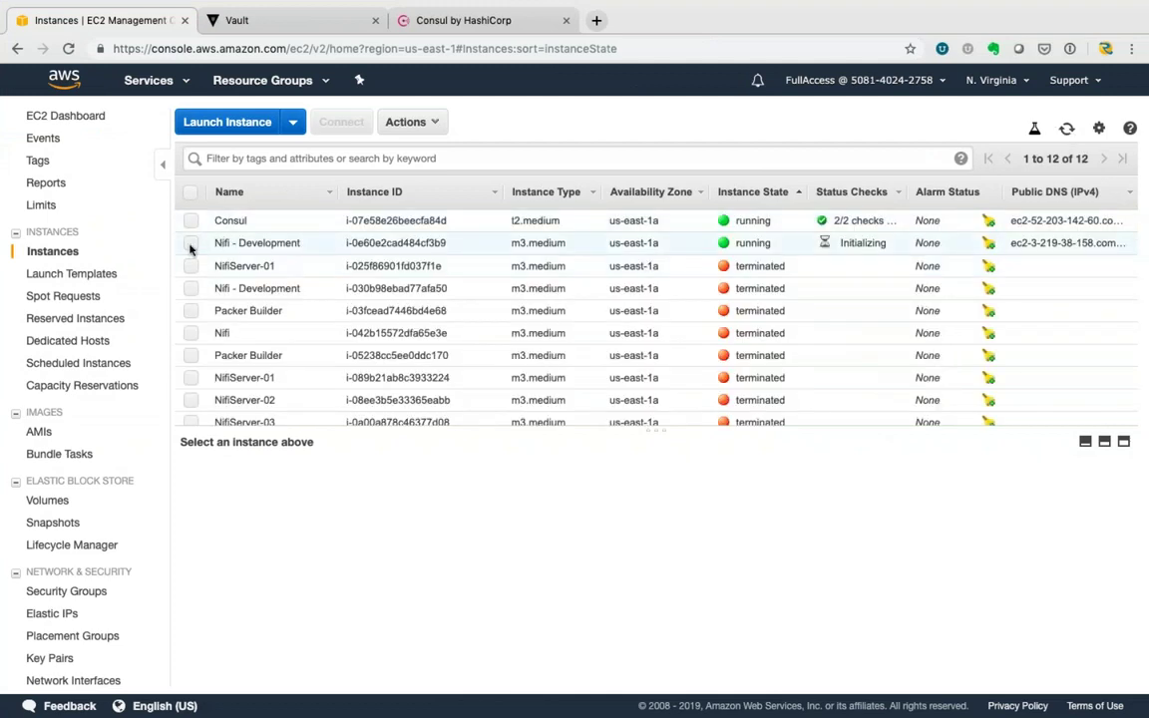
left_click(217, 247)
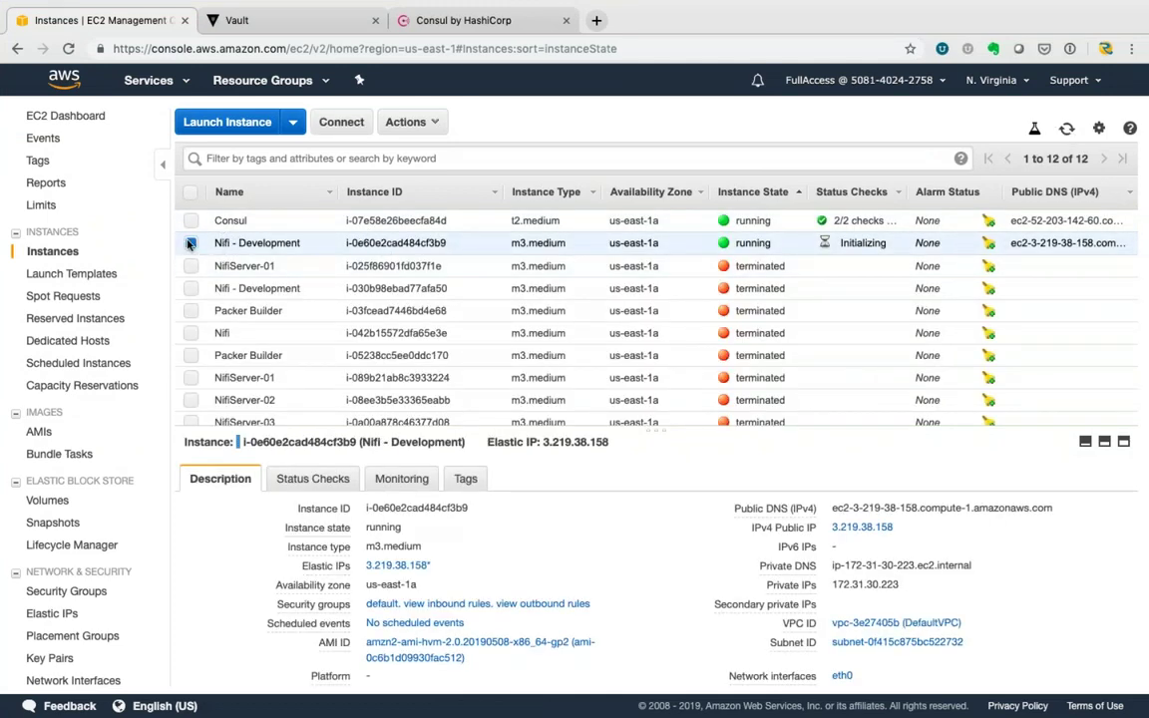
left_click(190, 243)
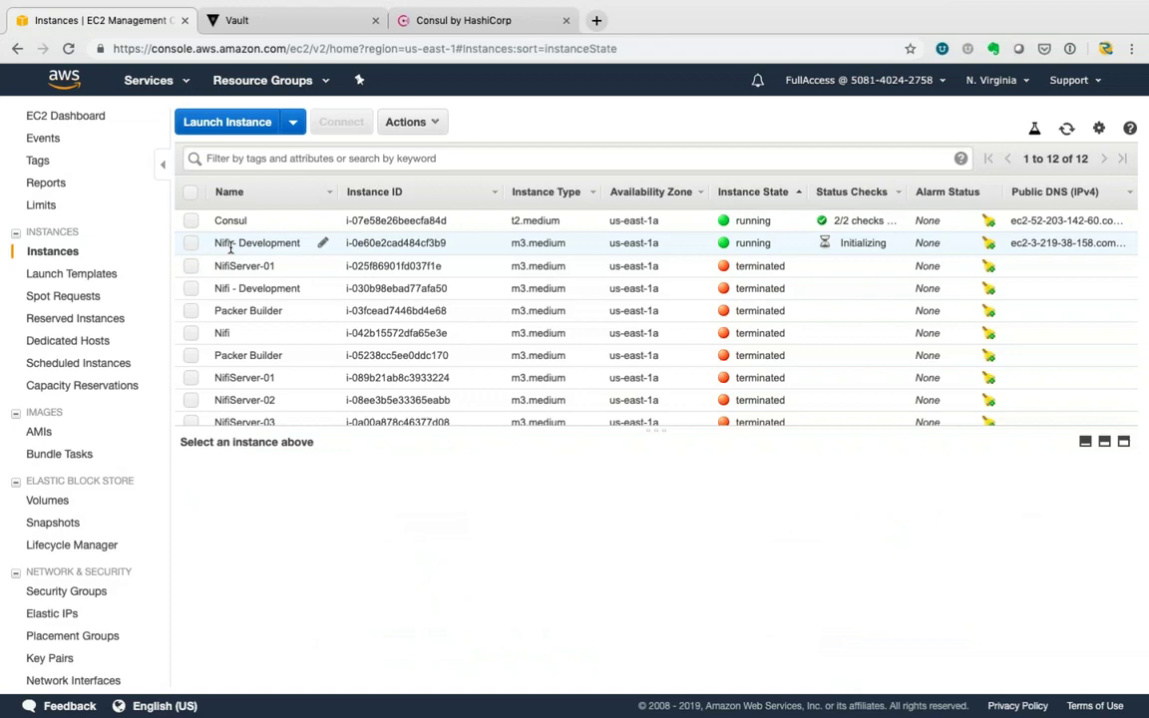
- Return to iTerm and connect to the new instance with vagrant ssh
key("super+Tab")
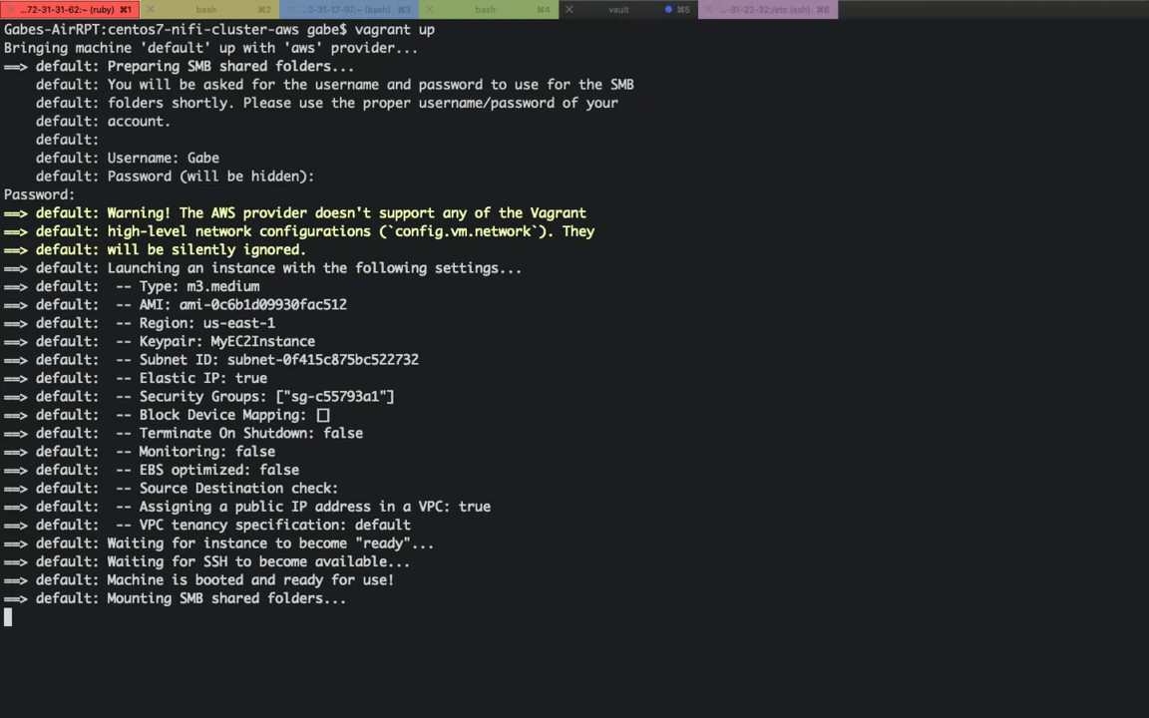
type("vagrant ssh")
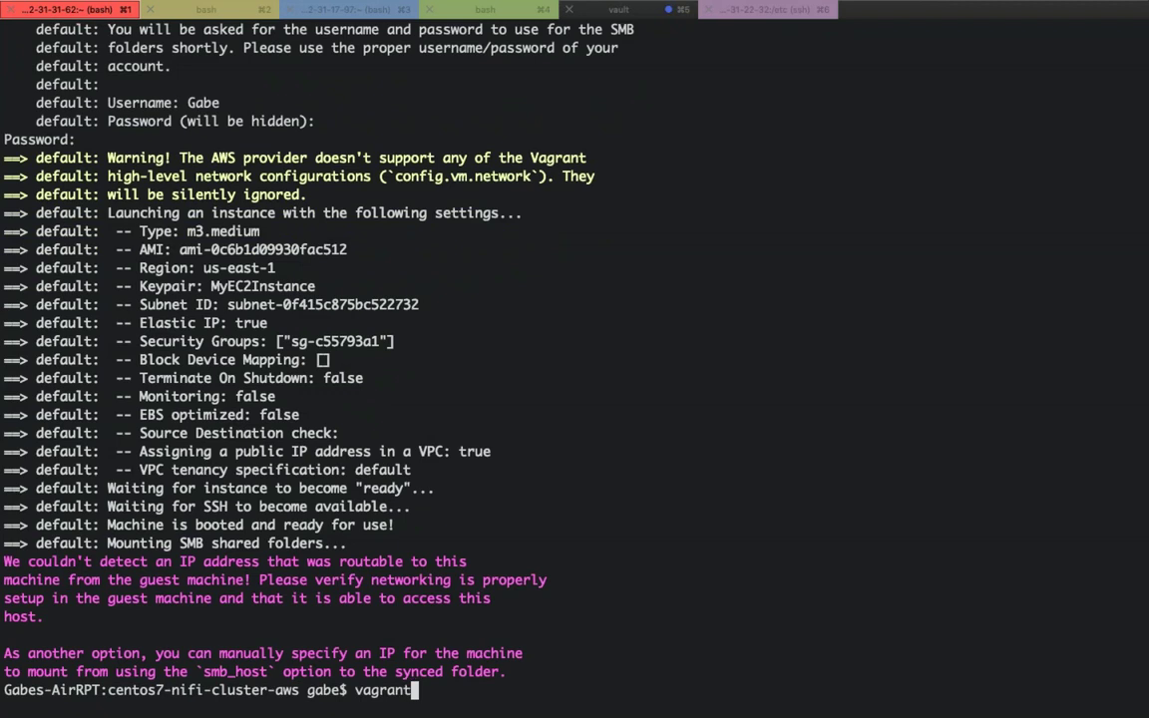
key("BackSpace")
key("BackSpace")
type("sh")
key("Return")
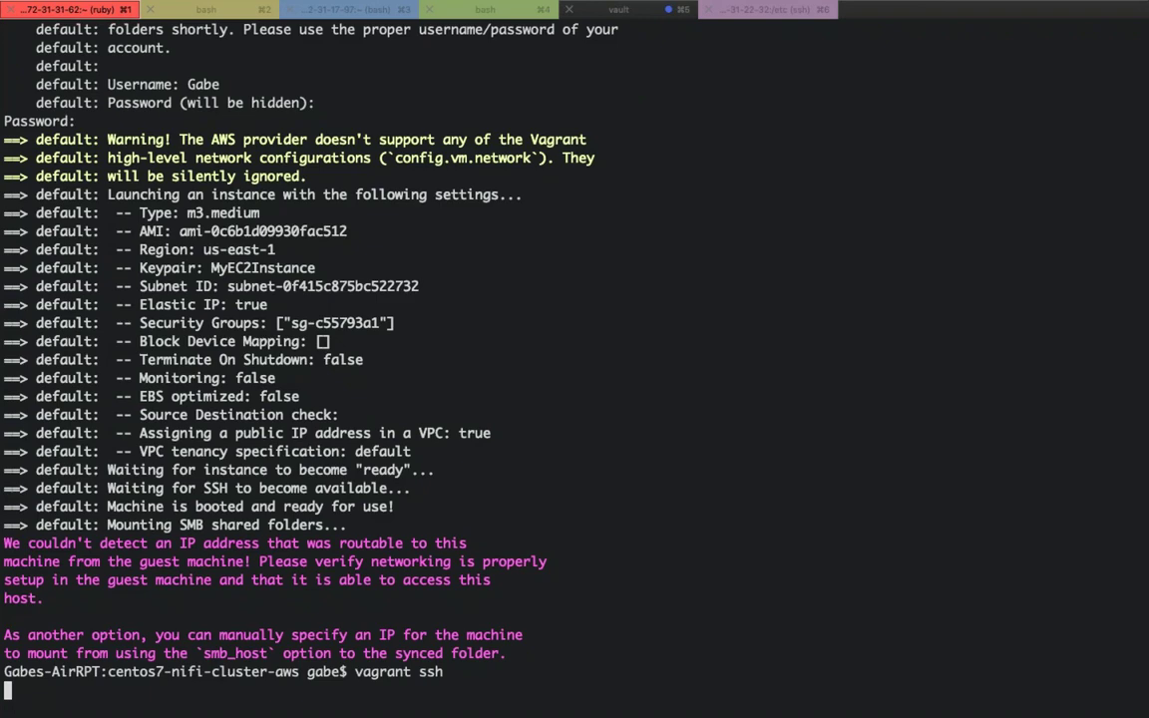
- Clear the remote terminal and list the contents of the home directory with ls
type("clera")
key("BackSpace")
key("BackSpace")
key("BackSpace")
type("ear")
key("Return")
type("ls")
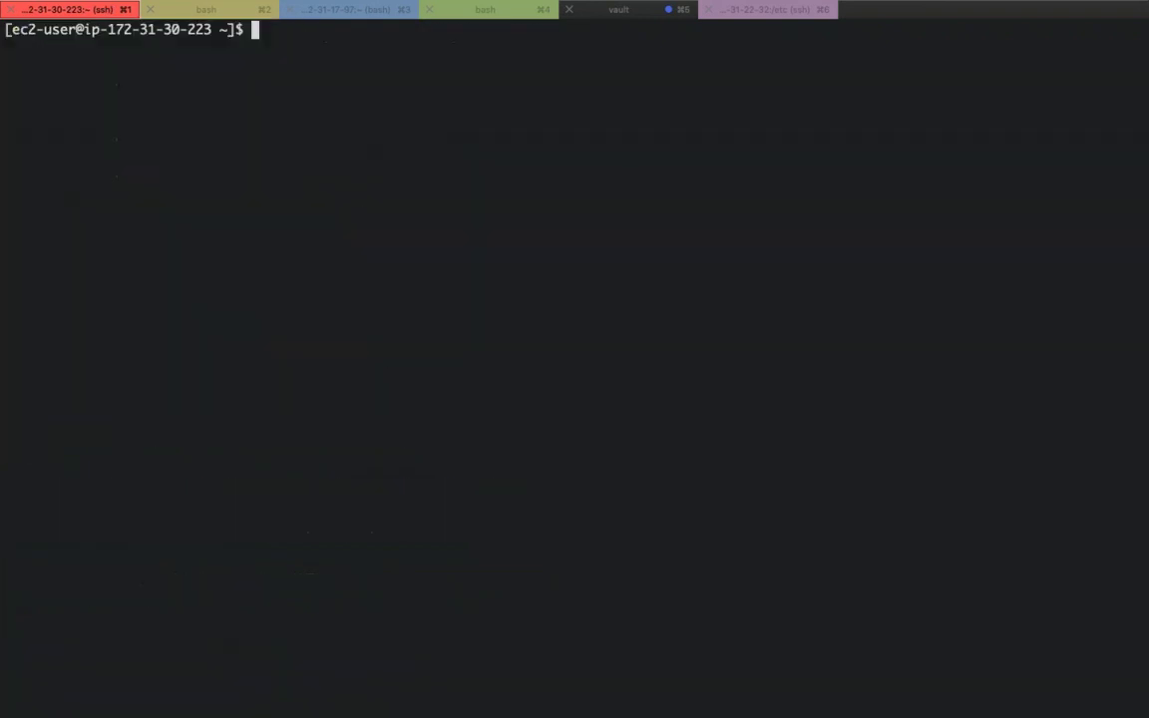
key("Return")
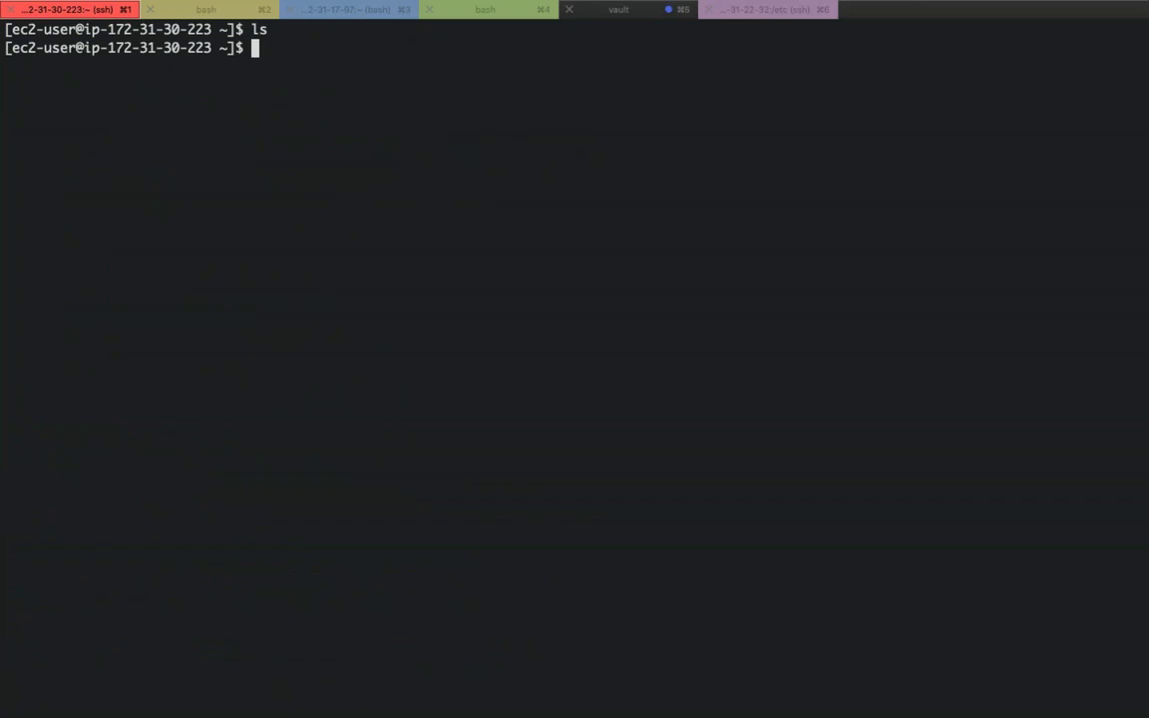
- Switch to Visual Studio Code and open NifiInstall.txt from the centos7-nifi-cluster-aws folder
key("super+Tab")
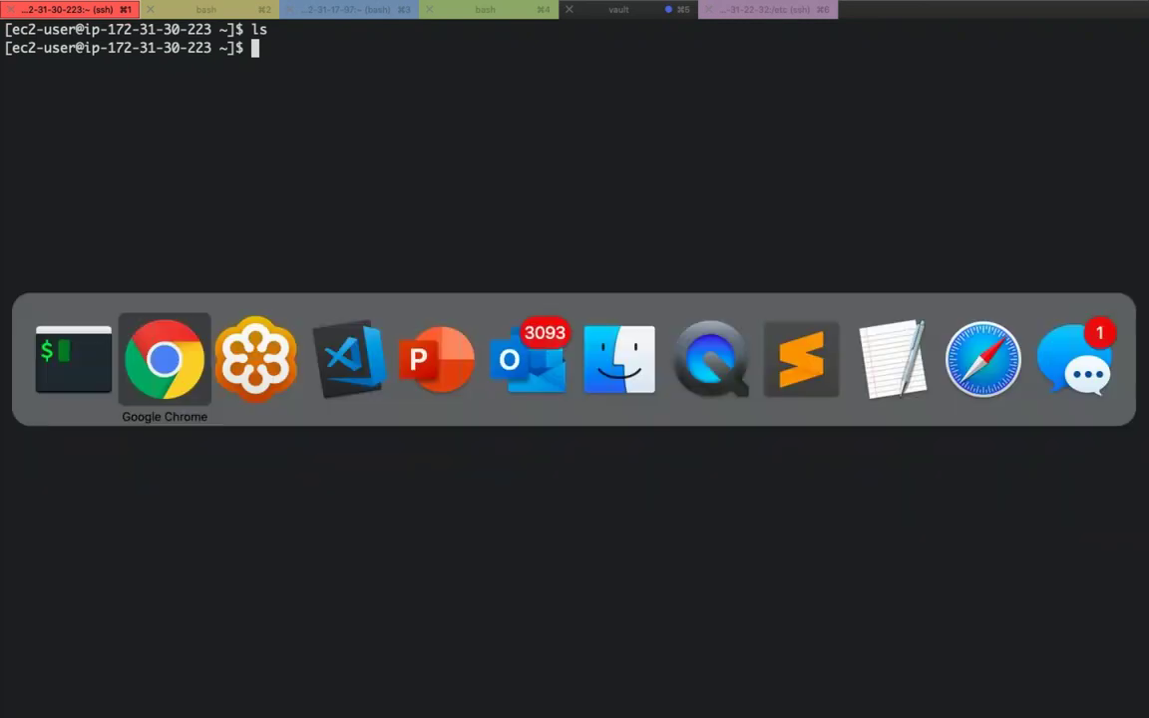
key("super+Tab")
key("super+Tab")
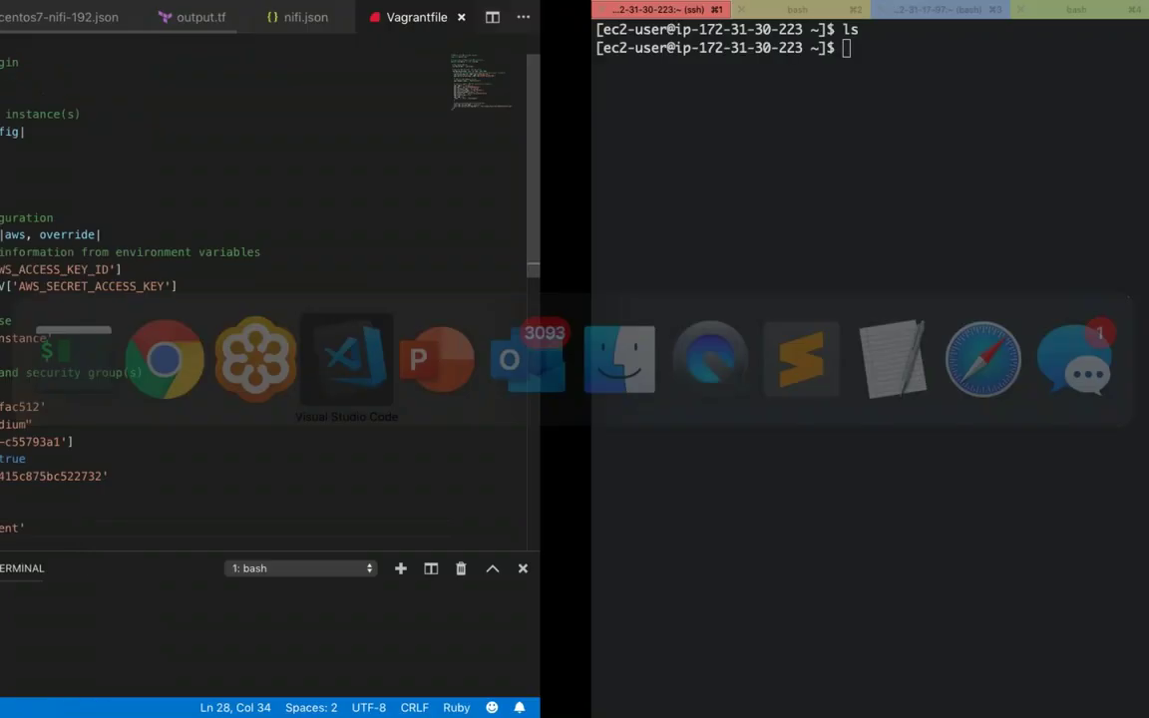
left_click(118, 129)
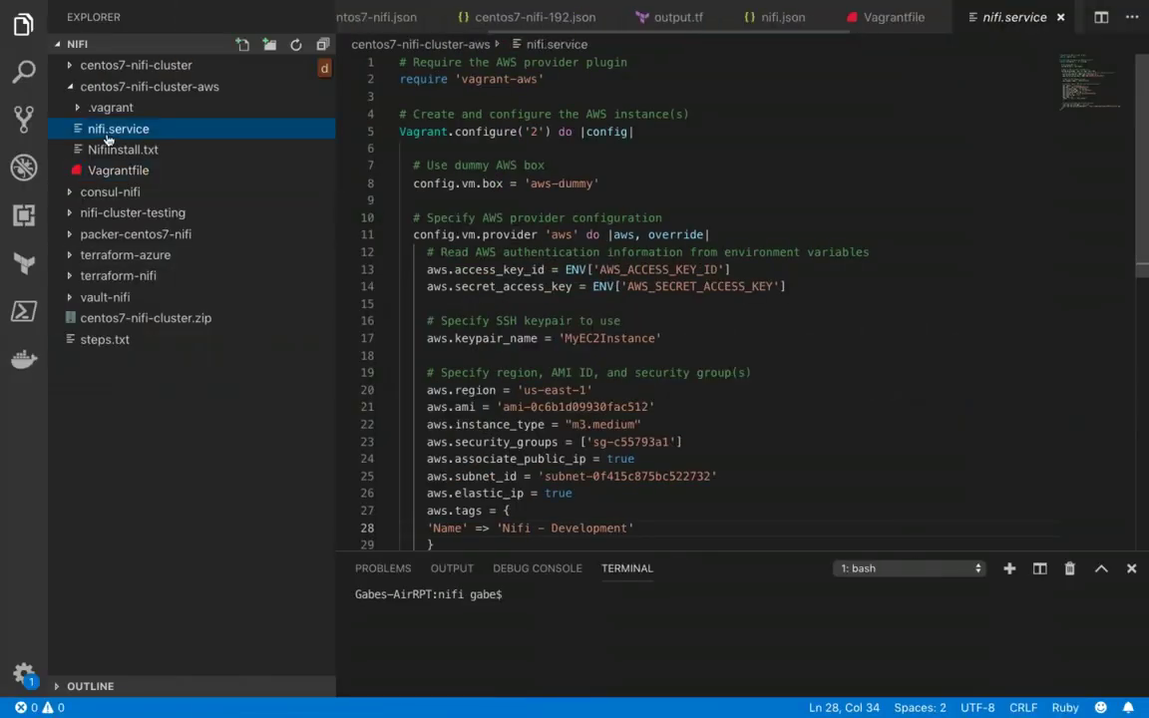
left_click(78, 151)
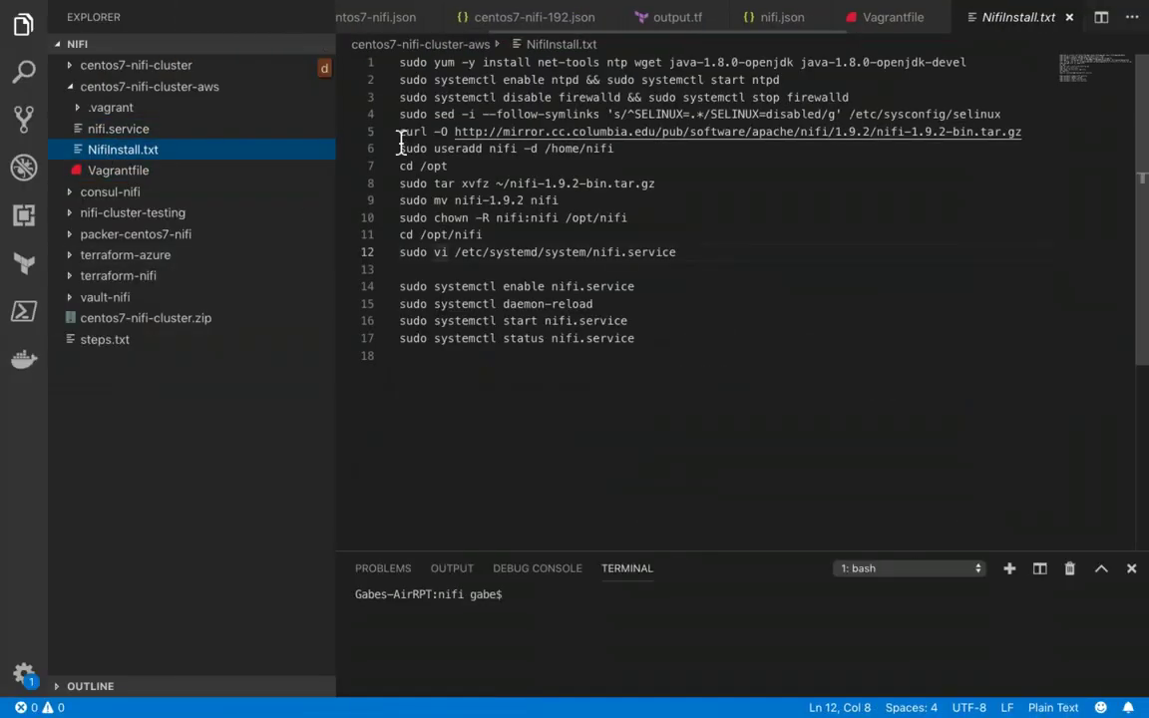
- Copy lines 1 to 5 of NifiInstall.txt and run them in iTerm to install prerequisites and download NiFi 1.9.2
left_click(399, 148)
key("shift+Up")
key("shift+Up")
key("shift+Up")
key("shift+Up")
key("shift+Up")
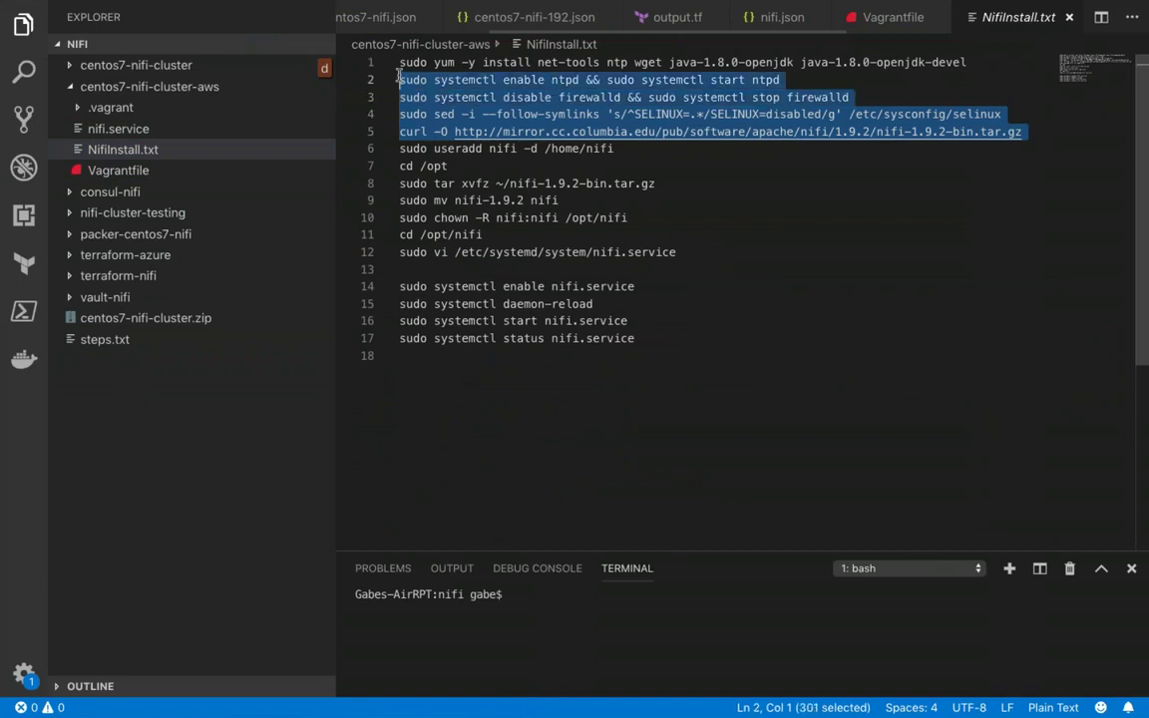
key("super+Tab")
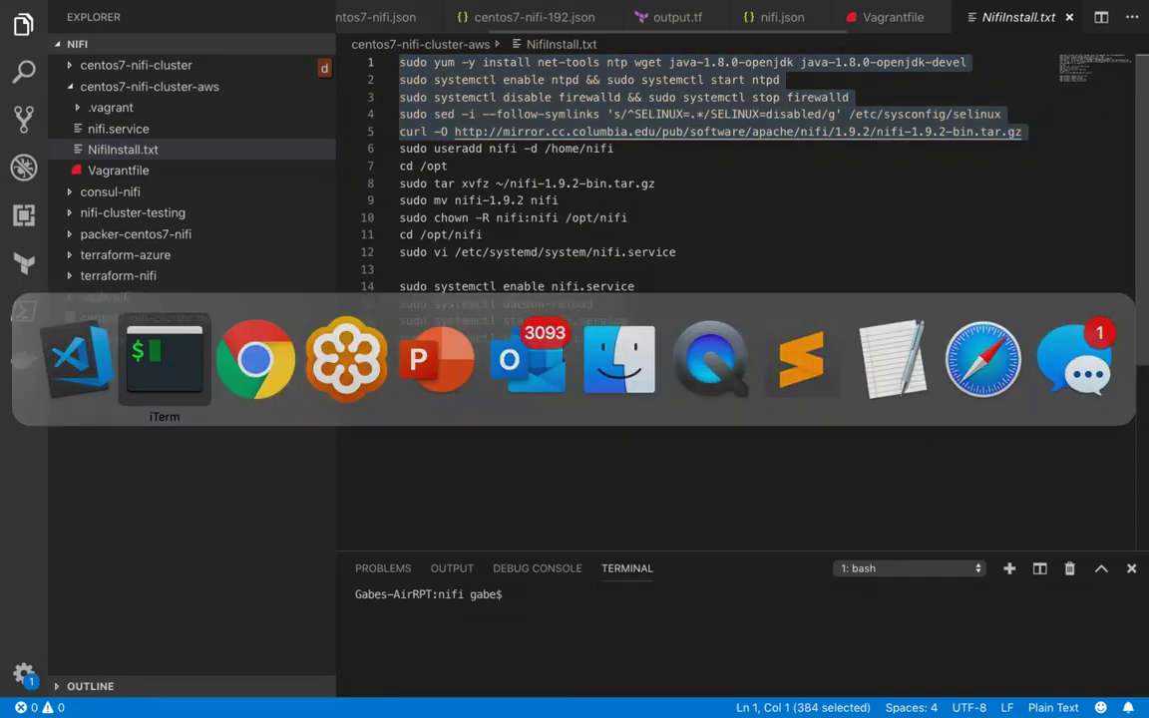
type("sudo yum -y install net-tools ntp wget java-1.8.0-openjdk java-1.8.0-openjdk-devel")
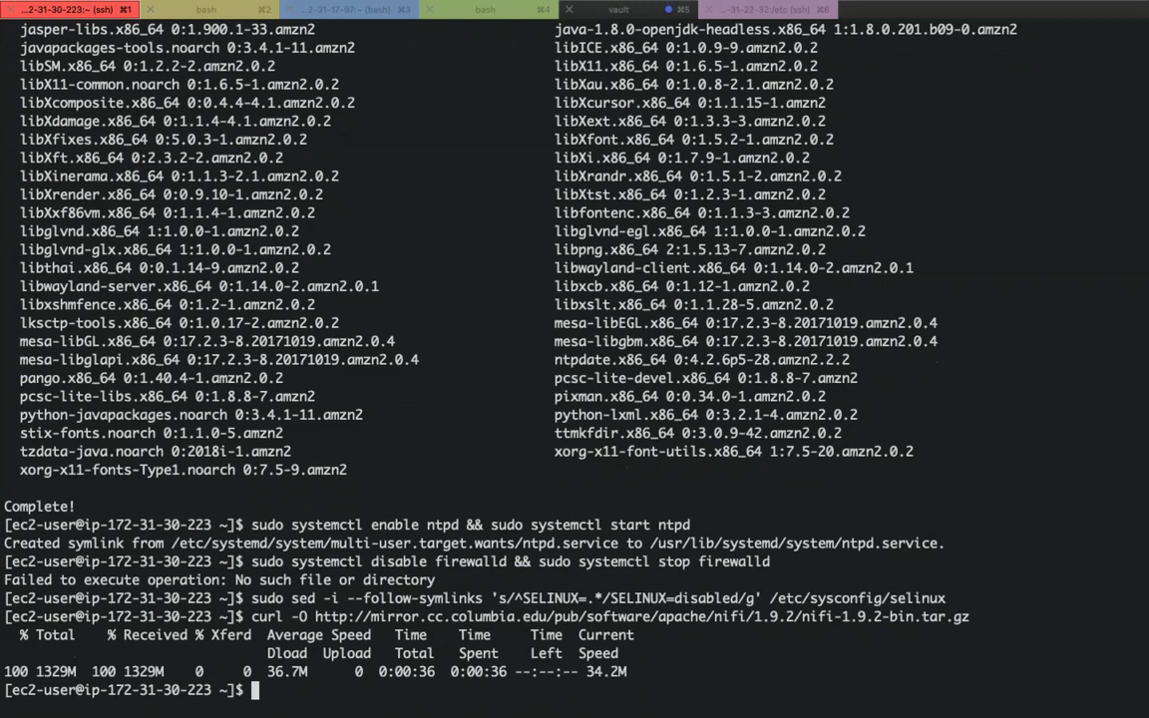
- Copy lines 6 to 12 of NifiInstall.txt and run them in iTerm, from useradd nifi through opening /etc/systemd/system/nifi.service in vi
key("super+Tab")
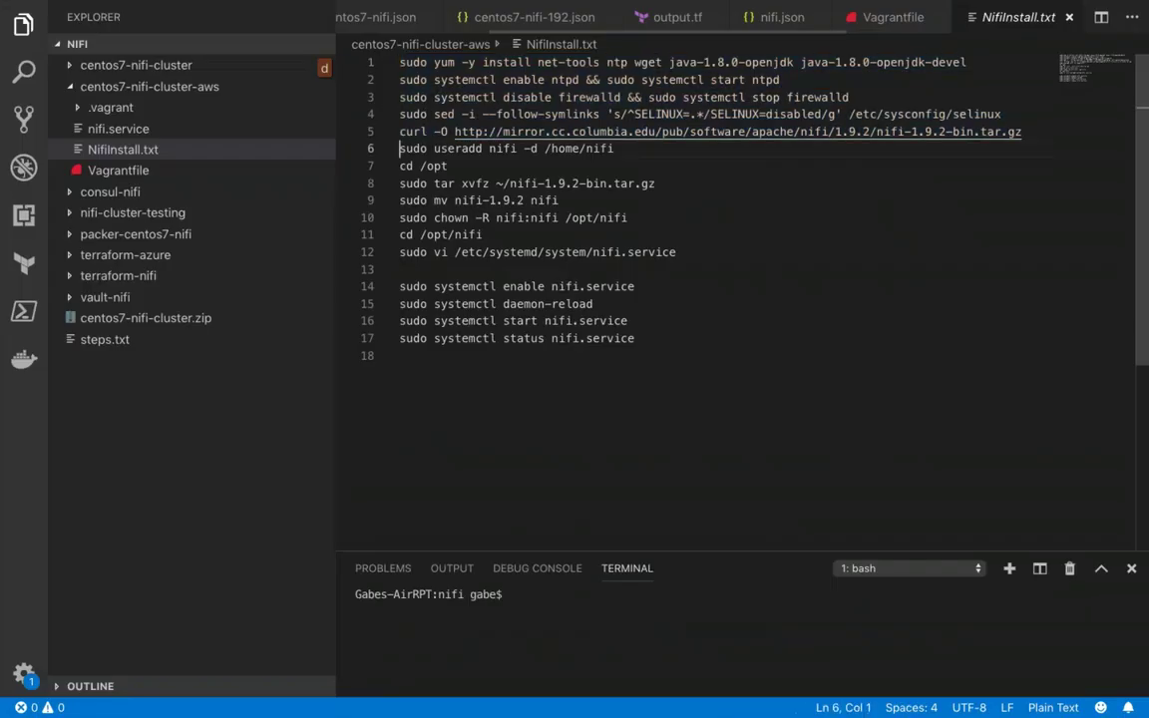
left_click(399, 147)
left_click_drag(400, 147, 680, 256)
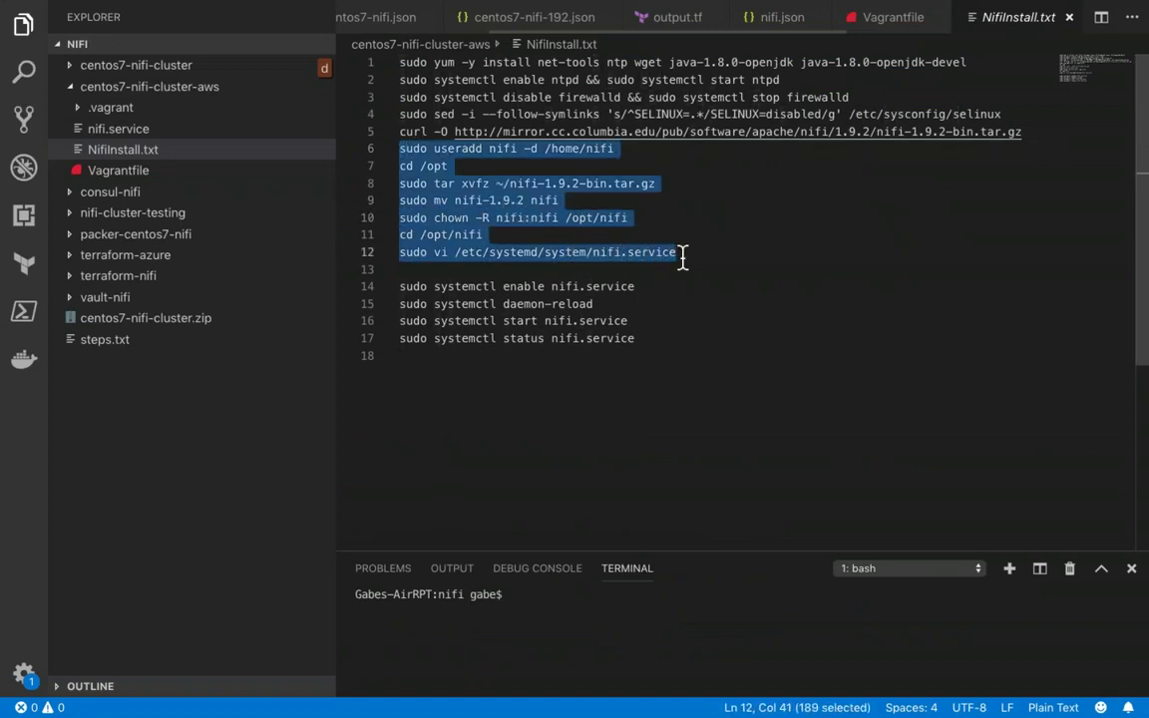
key("super+c")
key("ctrl+Right")
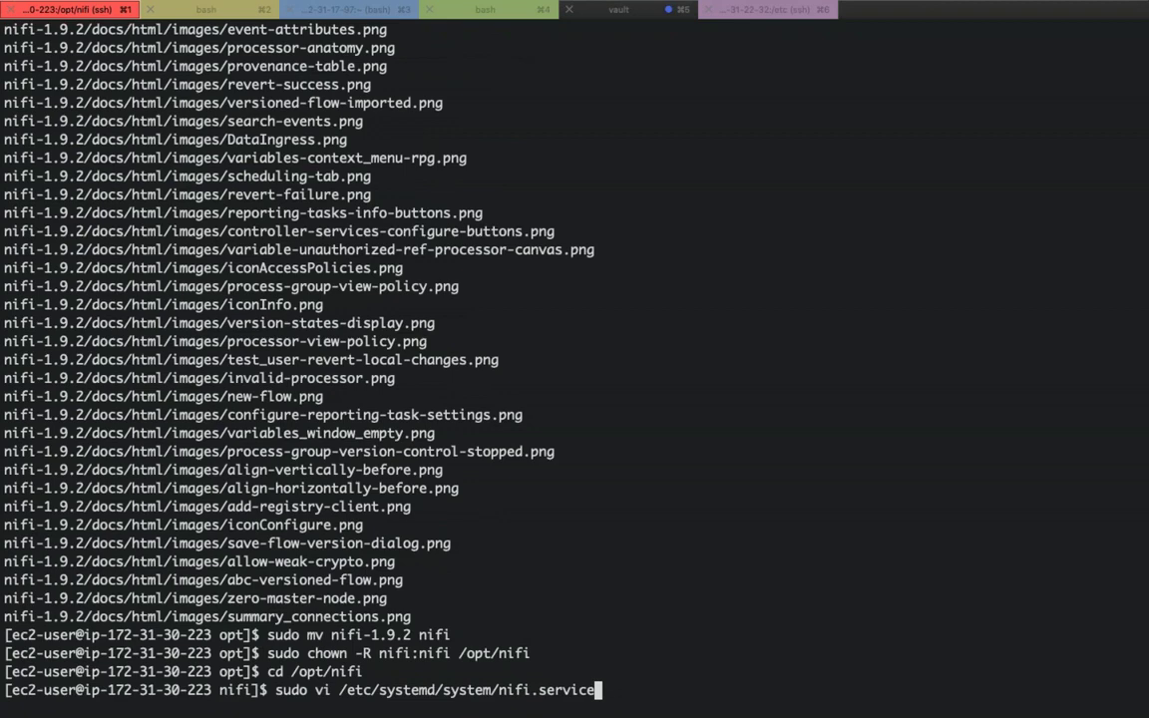
key("Return")
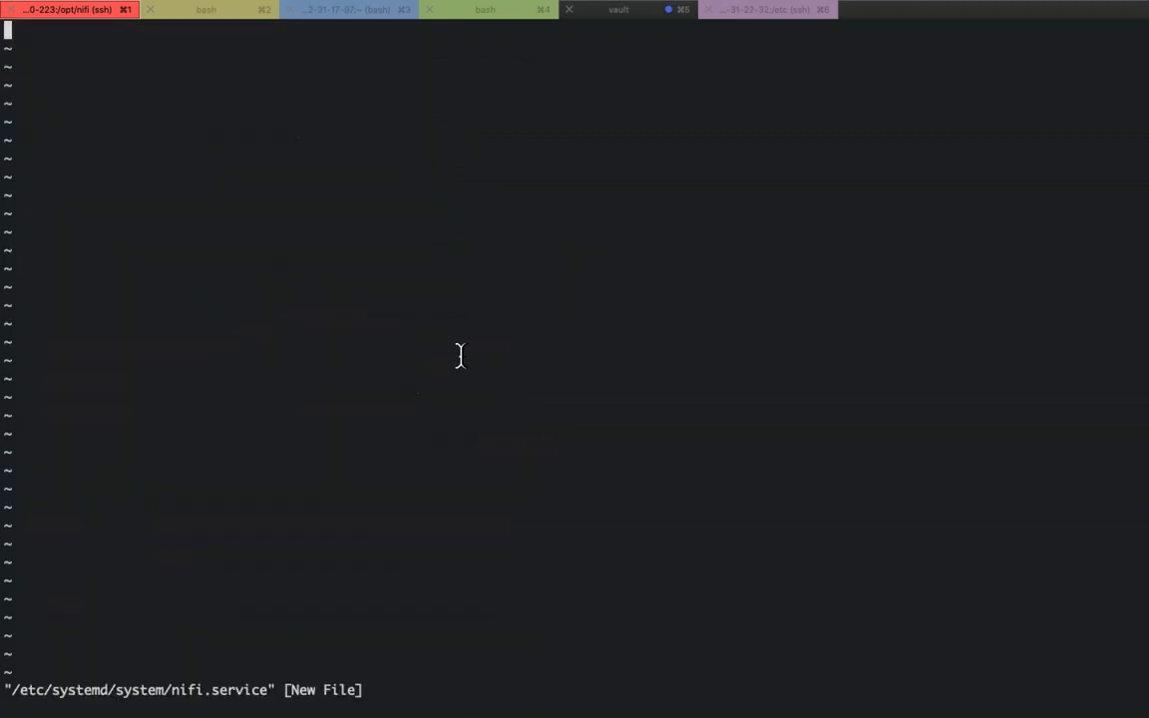
- Copy the whole content of nifi.service from Visual Studio Code into the empty file open in vi
key("super+Tab")
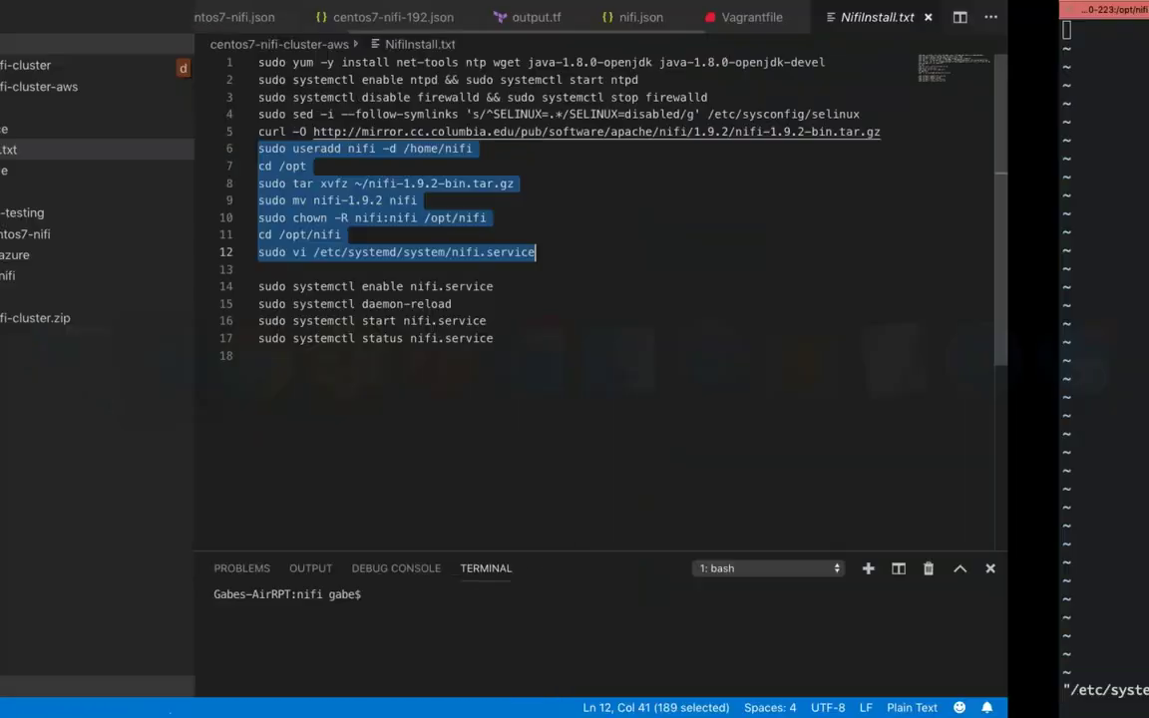
left_click(139, 130)
key("ctrl+a")
key("super+Tab")
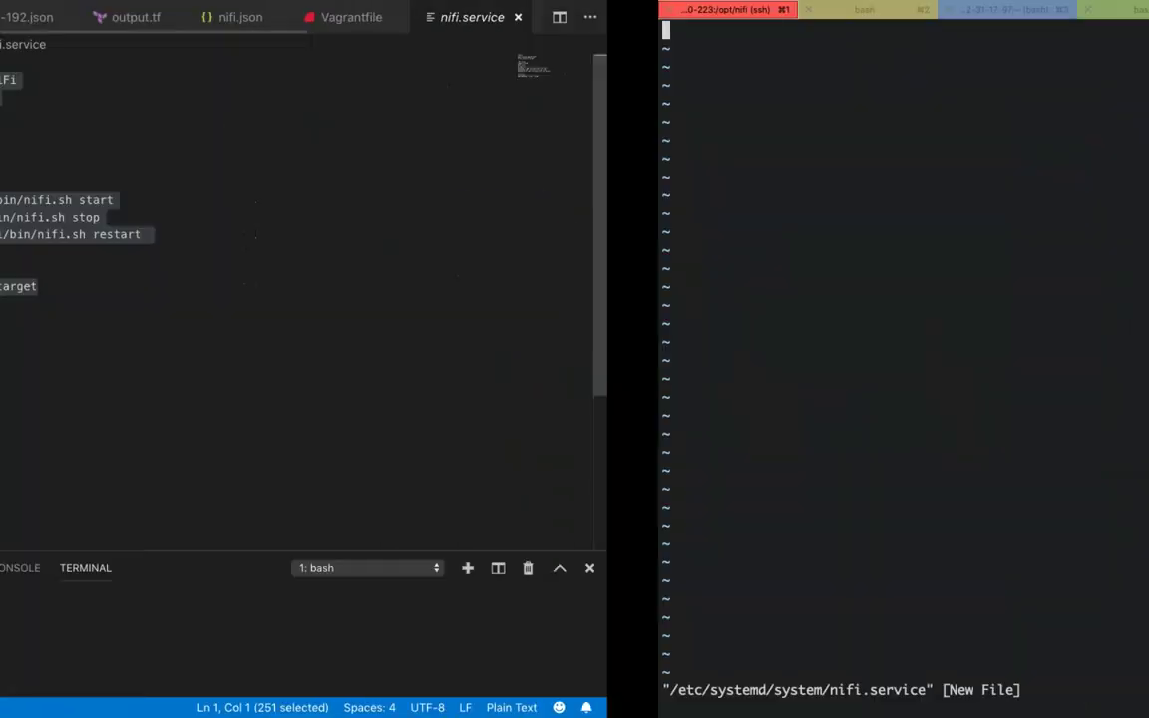
key("i")
key("super+v")
- Delete the blank lines above the [Unit] section, then save the service file and quit vi
key("Up")
key("Up")
key("Up")
key("Up")
key("Up")
key("Up")
key("Up")
key("Up")
key("Up")
key("Up")
key("Up")
key("Up")
key("Up")
key("Up")
key("Up")
type("d")
key("BackSpace")
key("Escape")
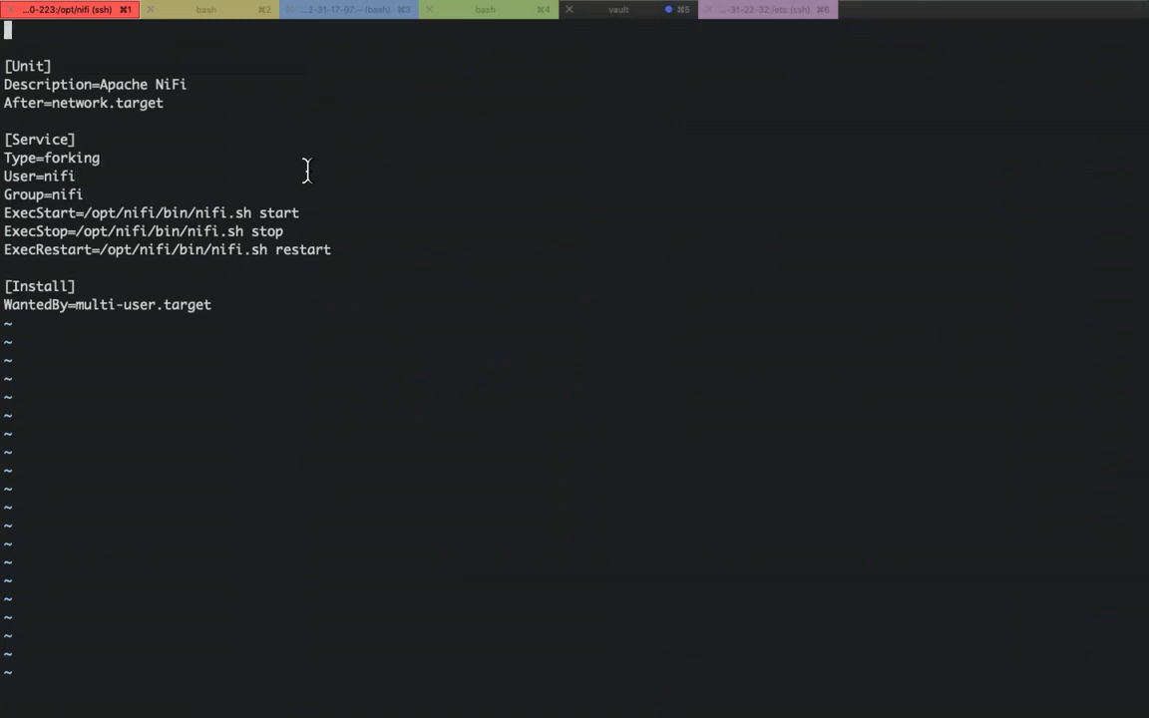
key("d")
key("d")
type(":w")
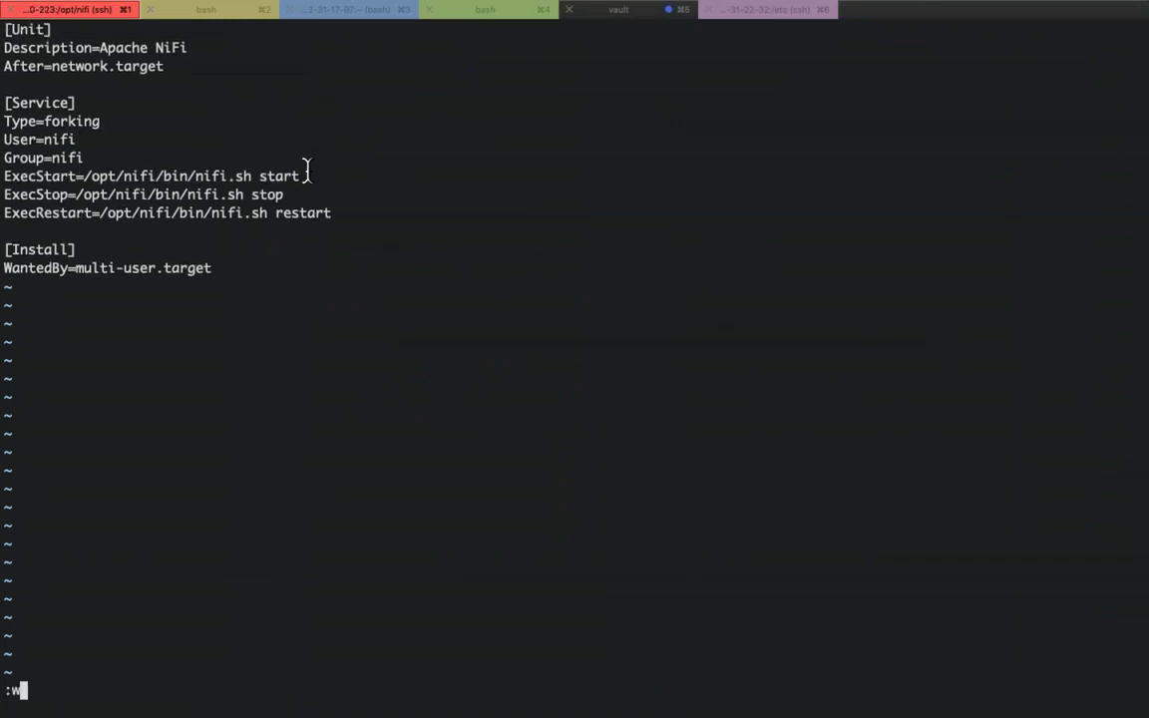
key("Return")
type(":q")
key("Return")
- Run the remaining systemctl commands from NifiInstall.txt in iTerm to enable nifi.service, reload the daemon, start the service and check its status
double_click(309, 175)
key("super+Tab")
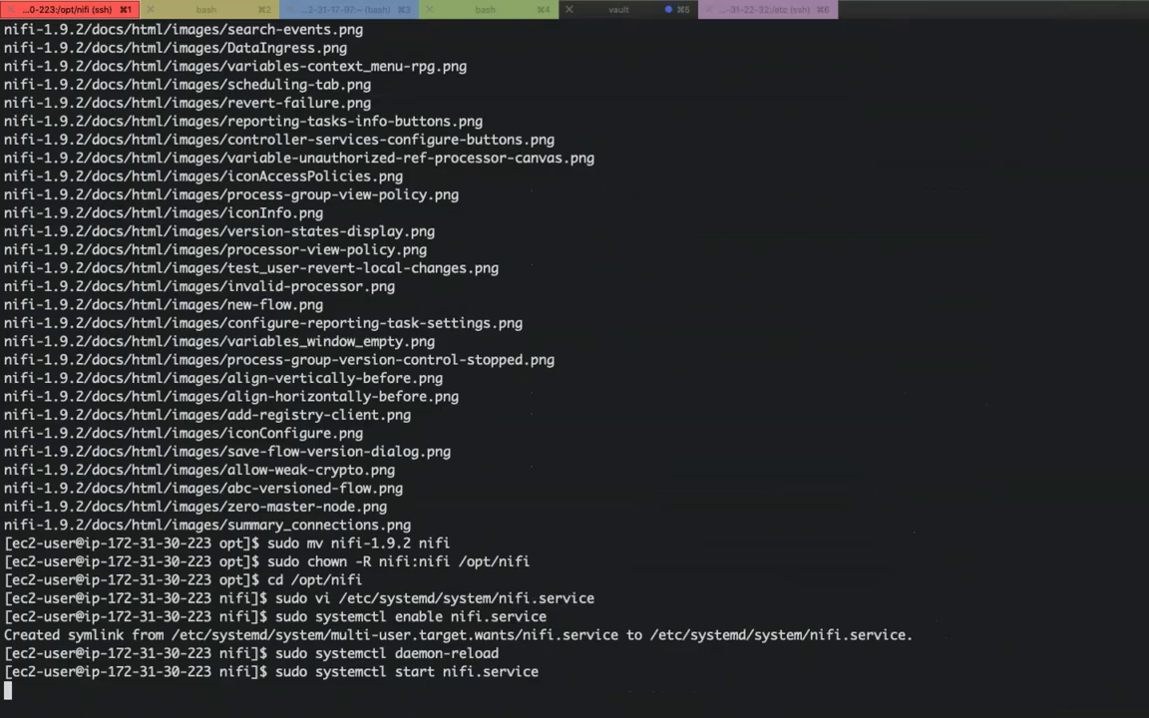
type("sudo systemctl status nifi.service")
key("Return")
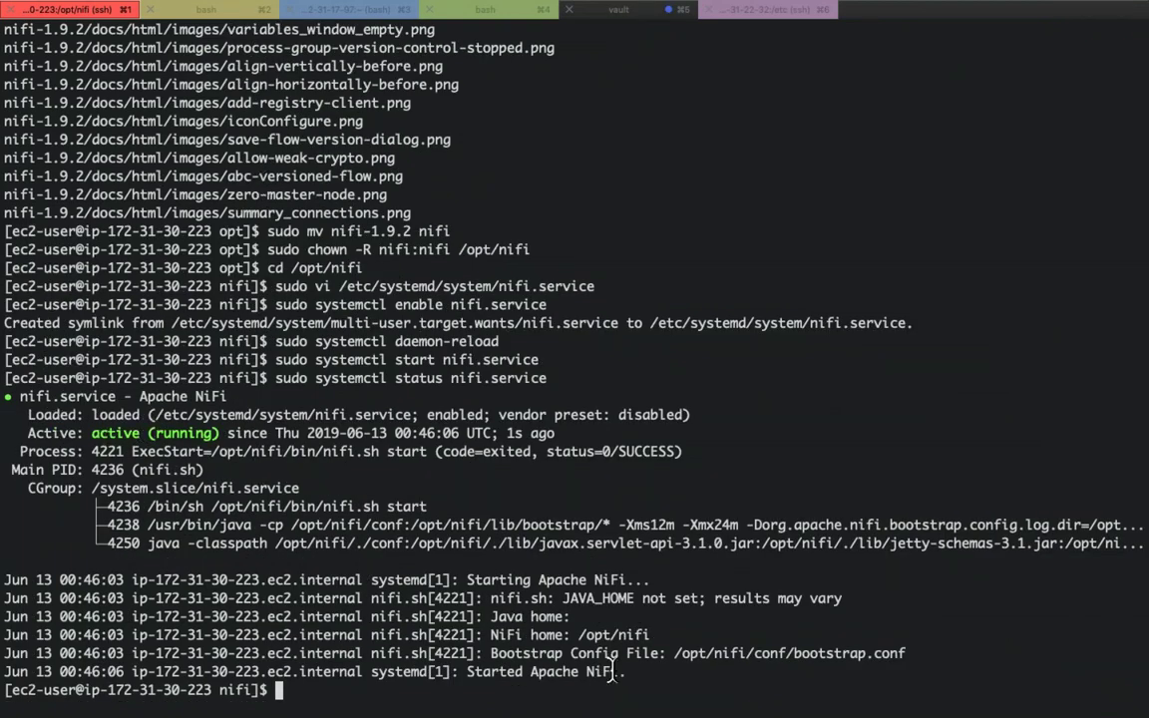
- Follow the NiFi application log live with tail -f /opt/nifi/logs/nifi-app.log
left_click_drag(619, 668, 466, 671)
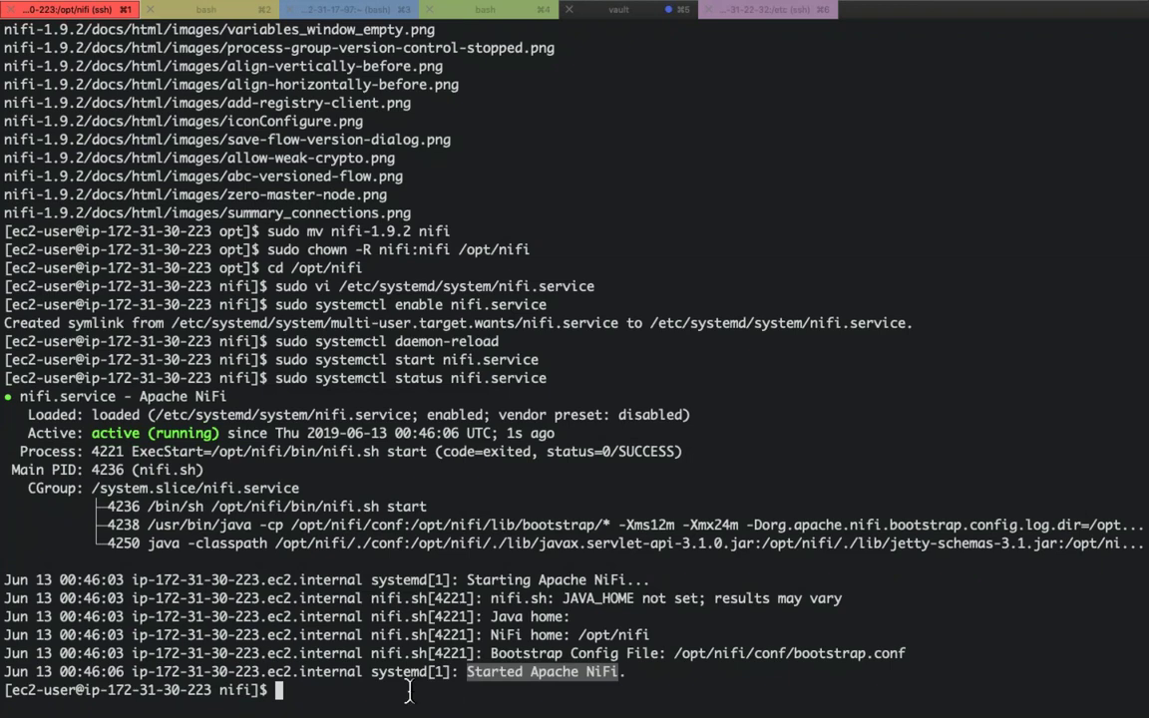
type("tail ")
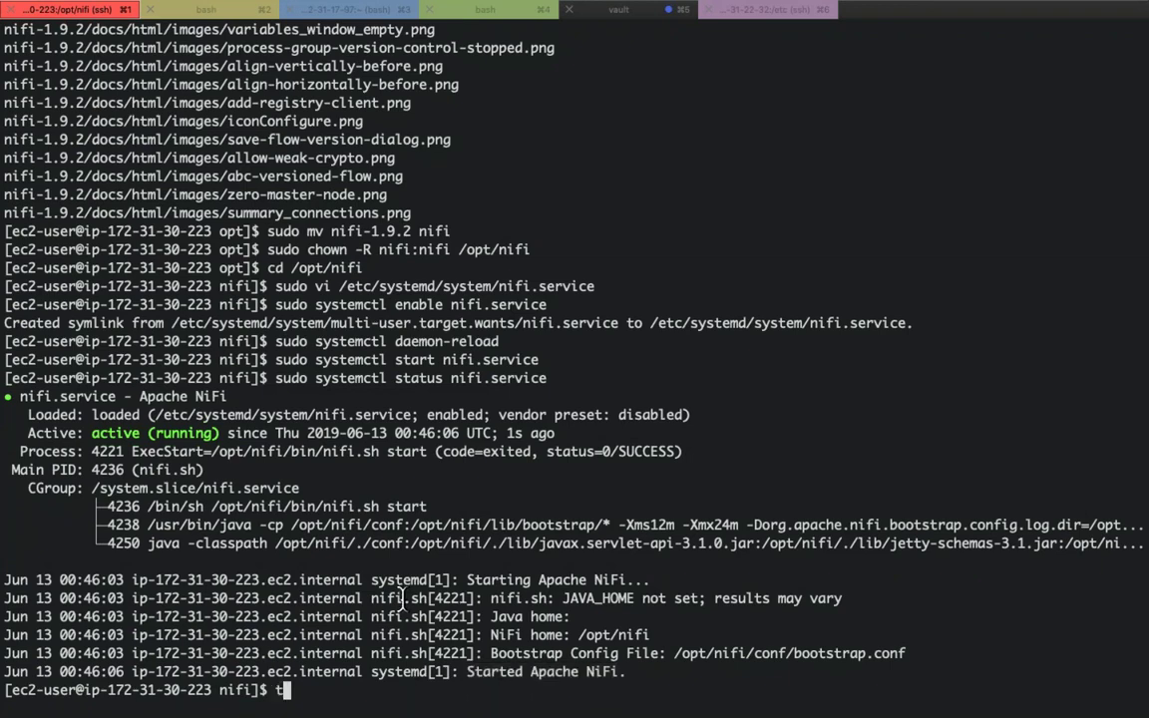
type("-f")
type(" /")
type("opt/bin")
key("BackSpace")
key("BackSpace")
key("BackSpace")
type("nifi/logs/")
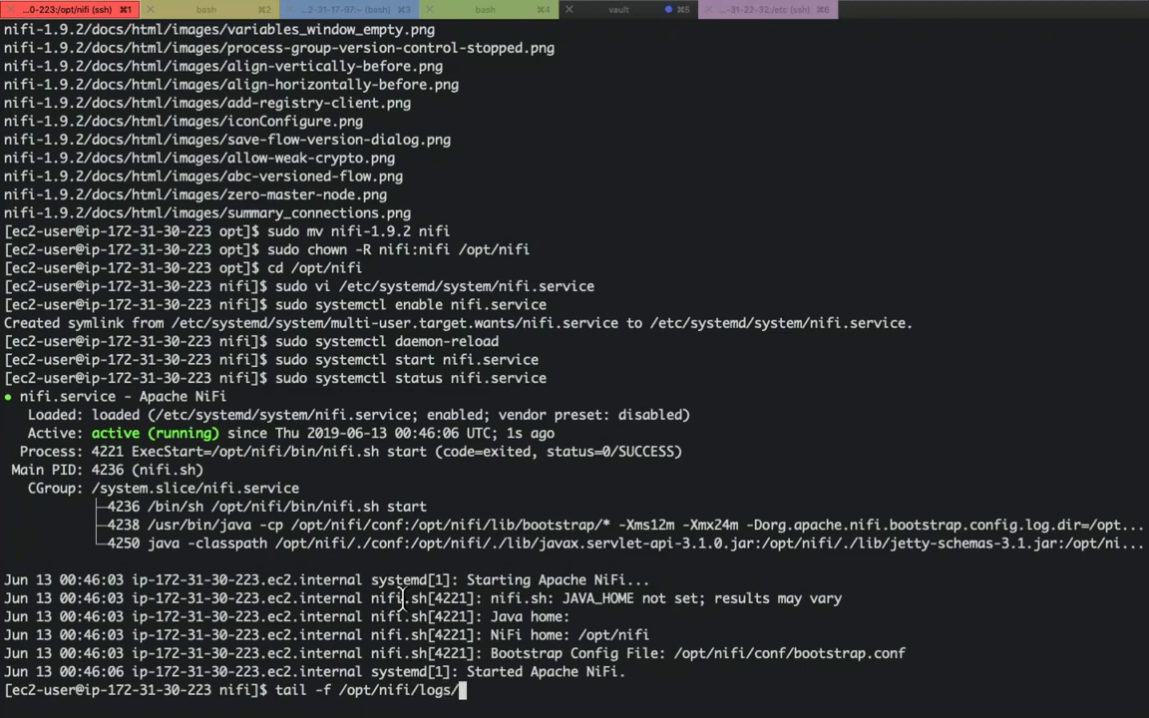
key("Tab")
type("a")
key("Tab")
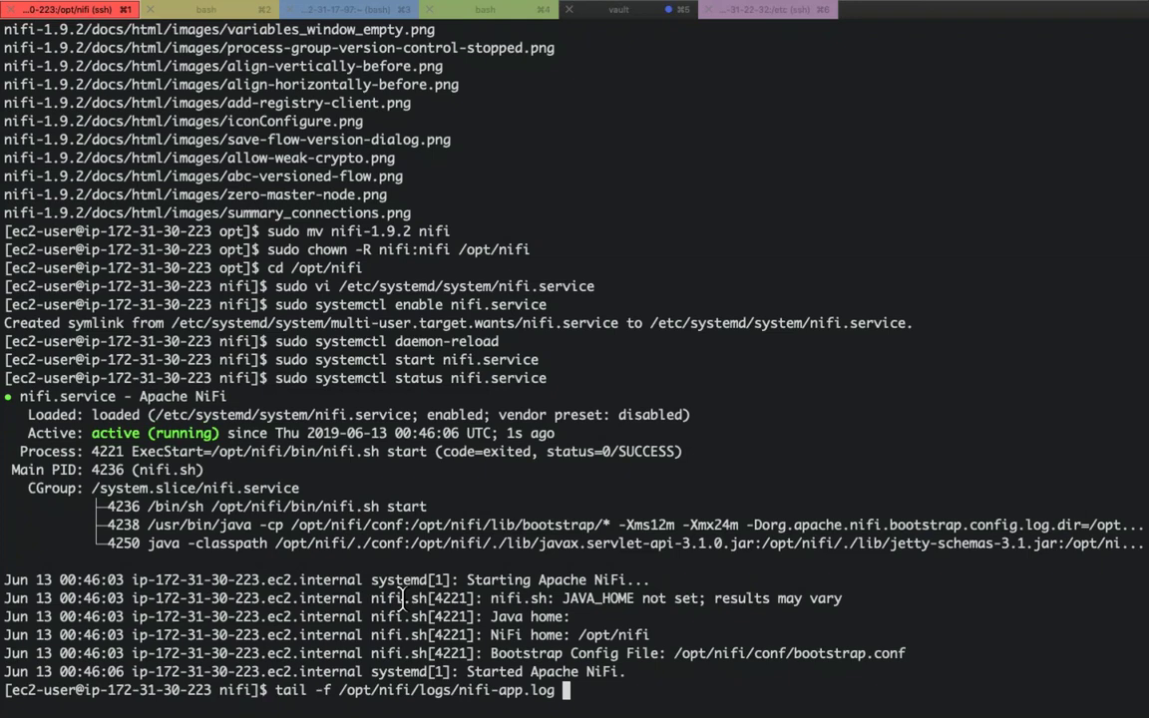
key("Return")
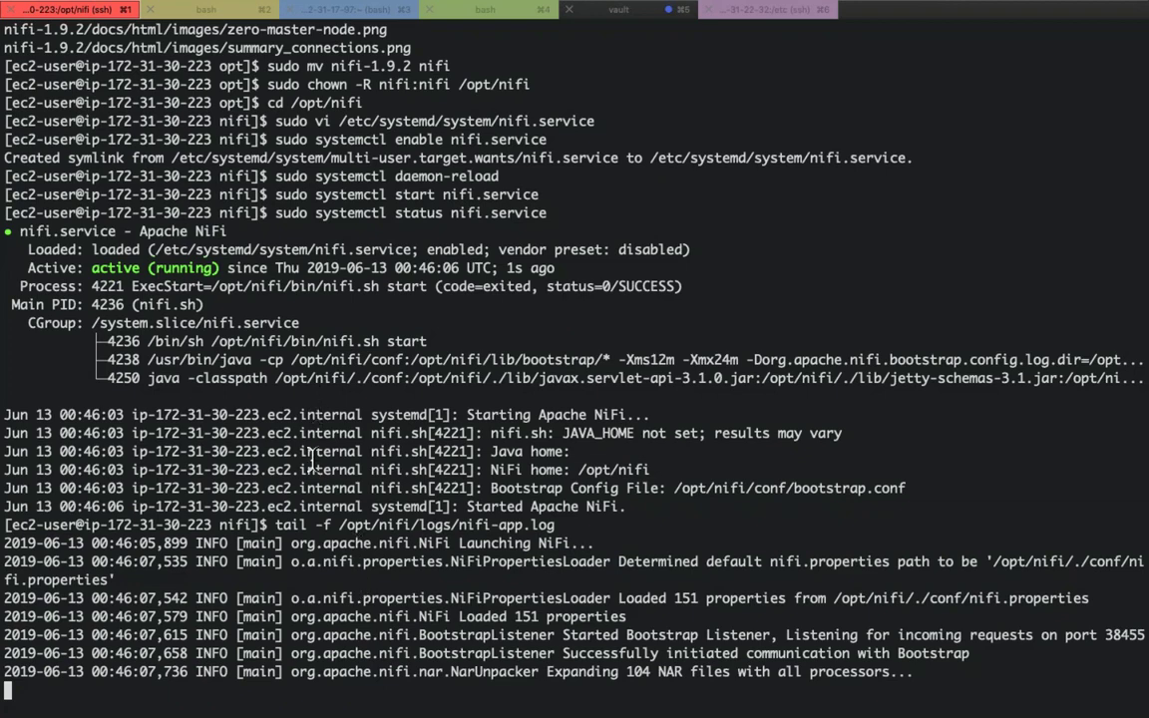
- Switch to Chrome, copy the Nifi - Development instance's public IP and open it in a new tab on port 8080 with path /nifi
key("super+Tab")
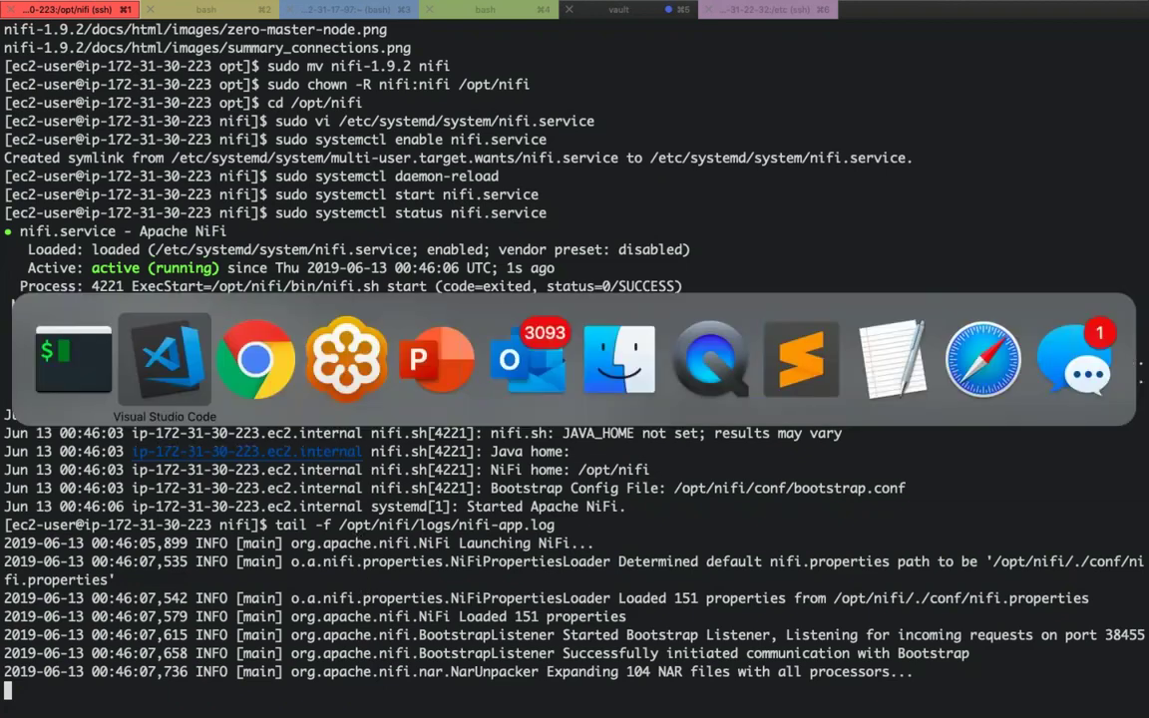
key("super+Tab")
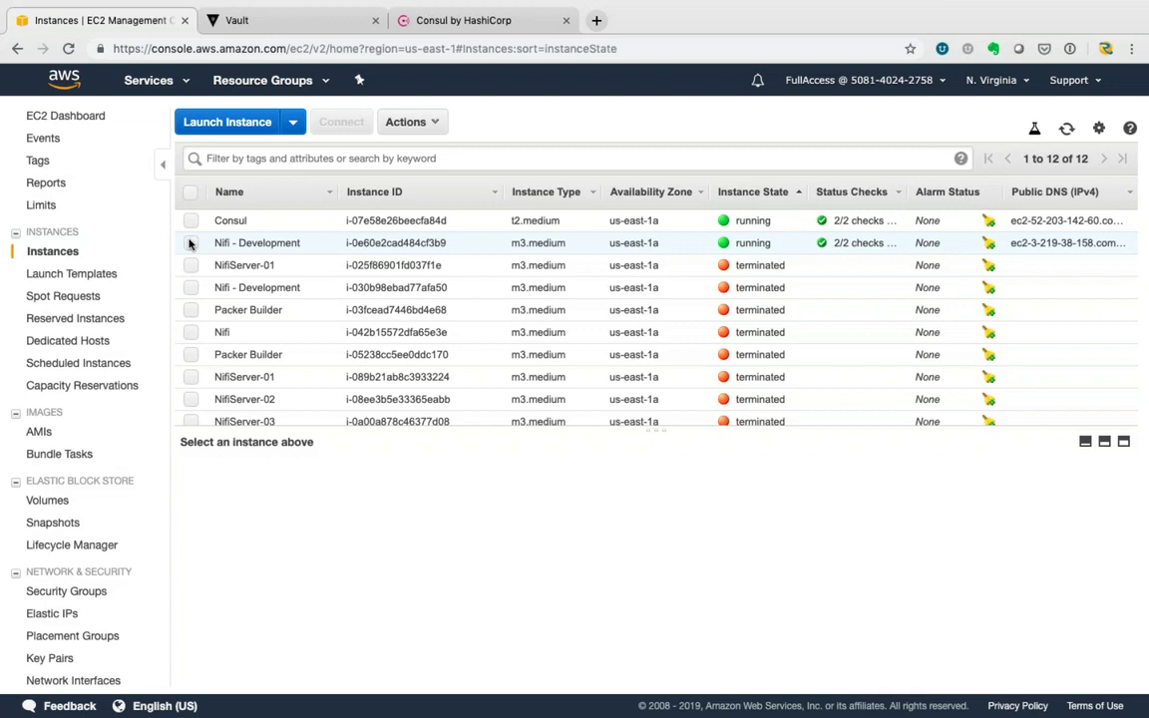
left_click(191, 243)
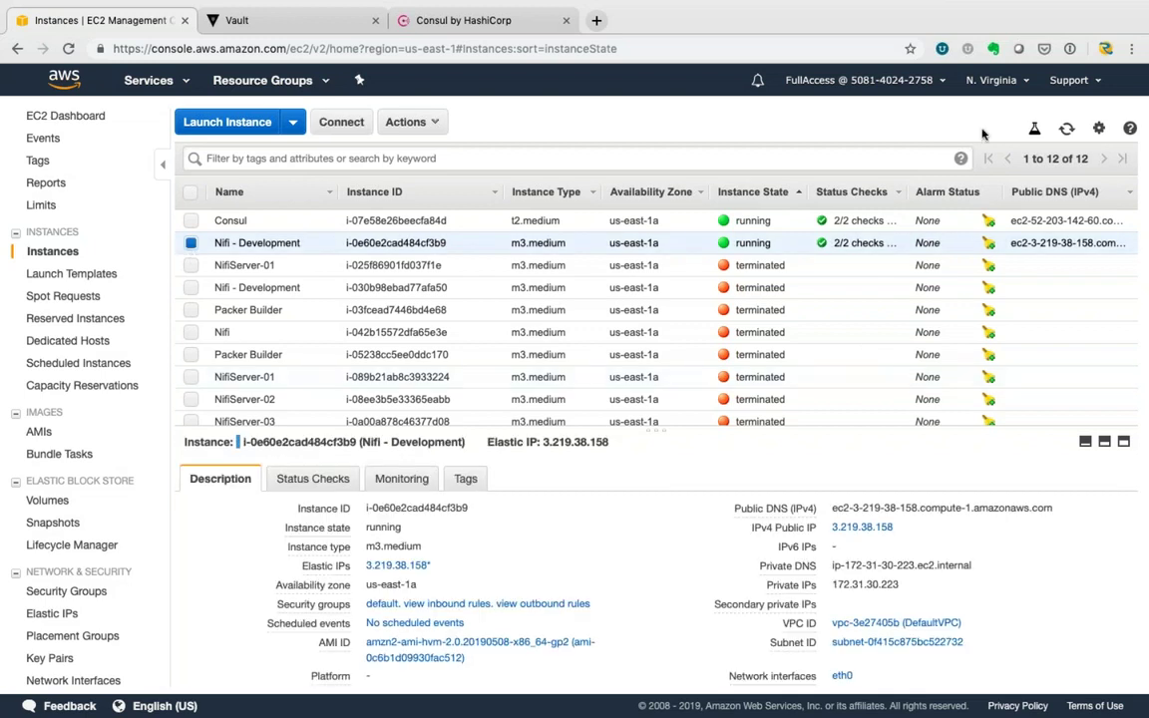
left_click(903, 528)
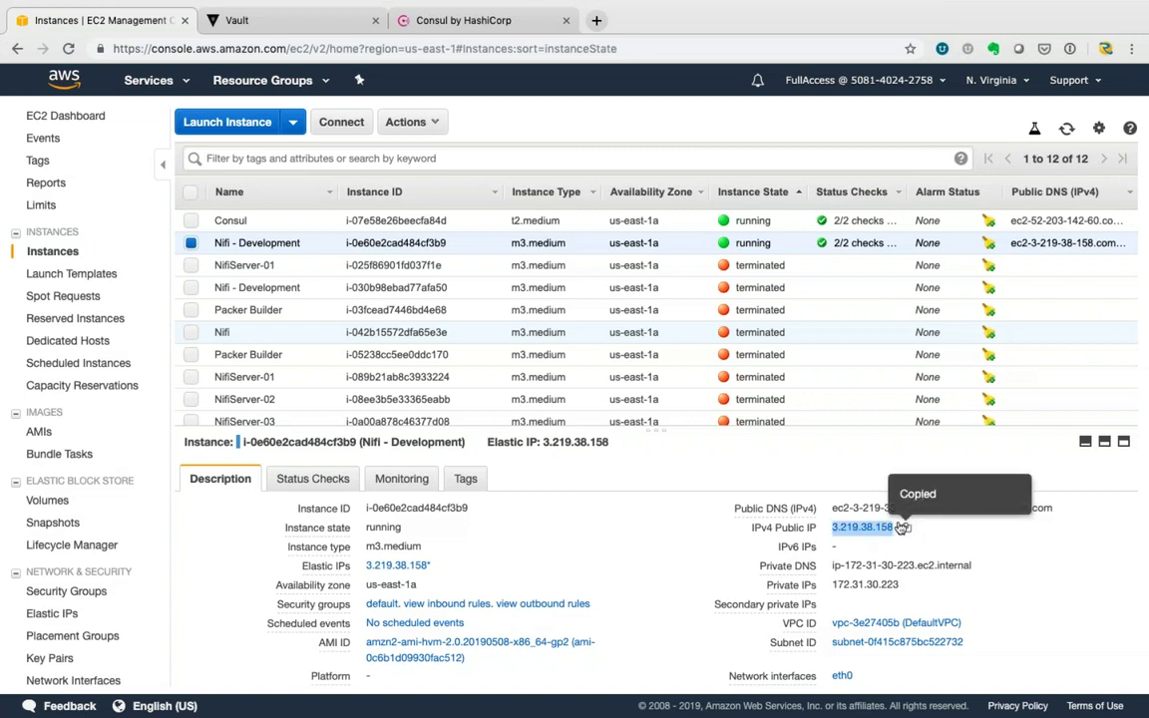
left_click(596, 21)
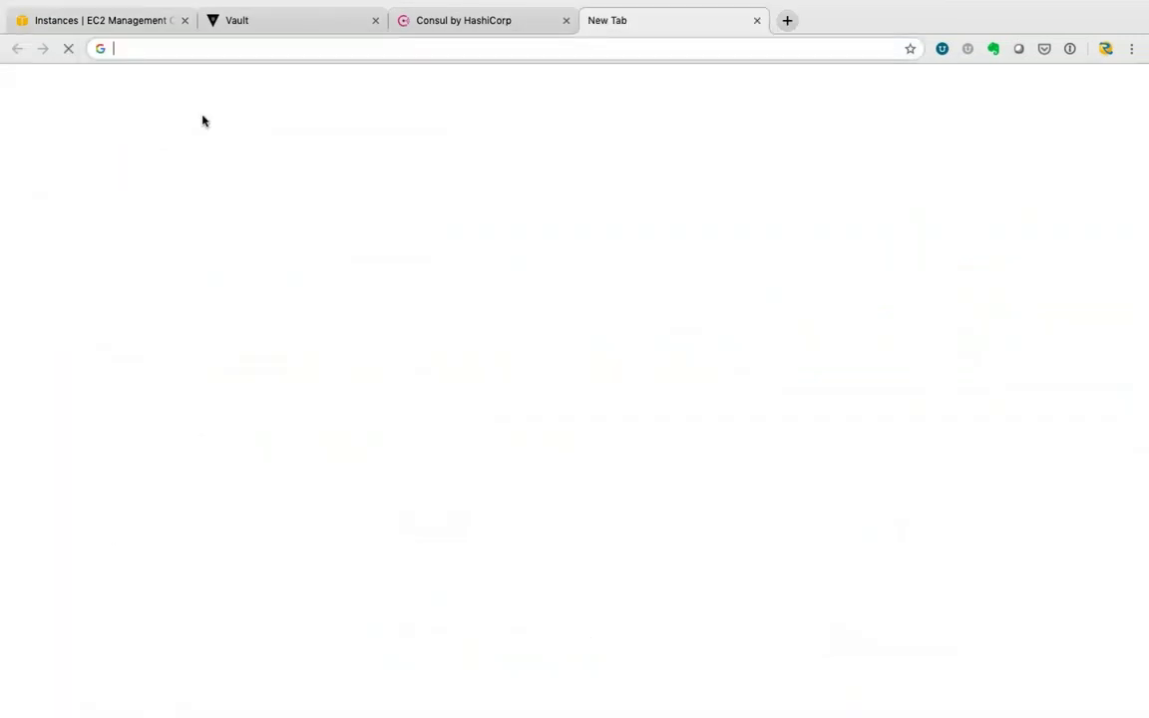
key("super+v")
type(":8080/nifi")
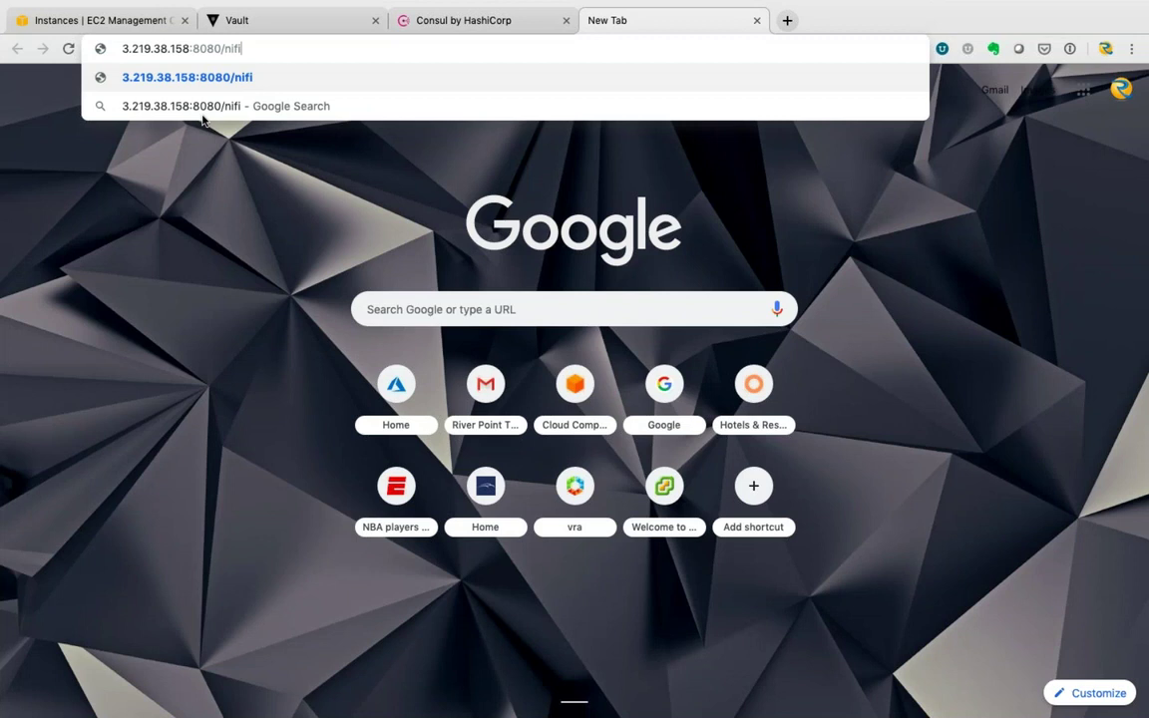
key("Return")
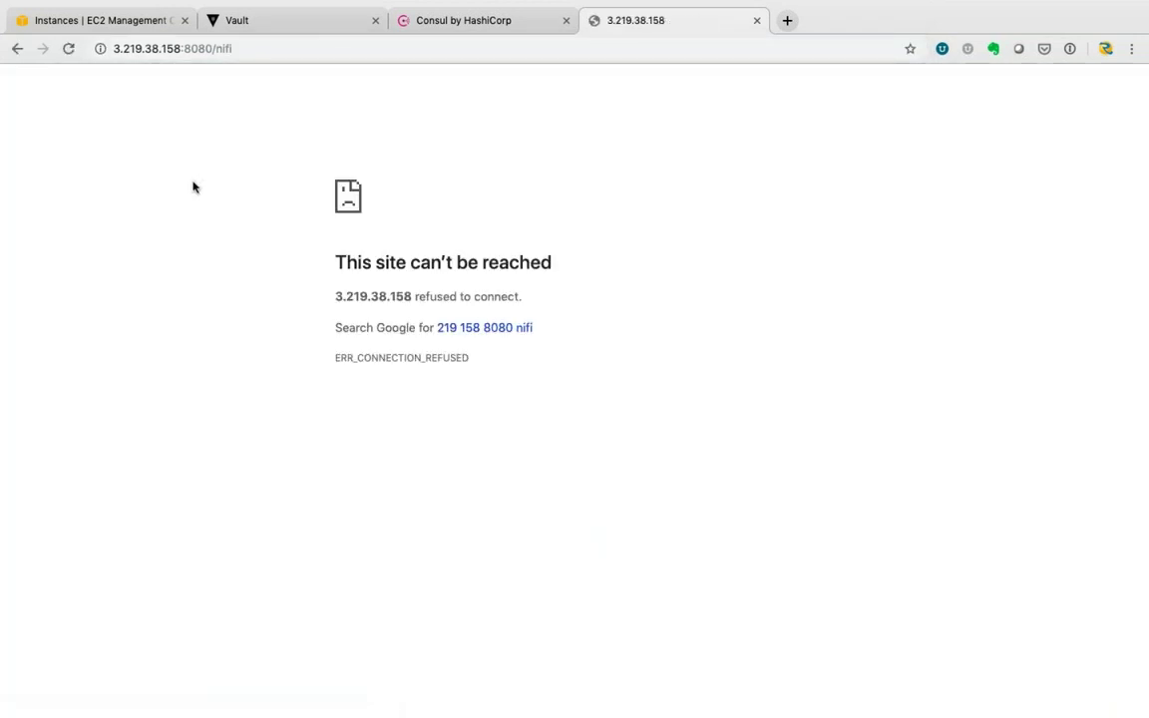
- Check the NiFi startup log in iTerm and switch to Microsoft PowerPoint
key("super+Tab")
key("super+Tab")
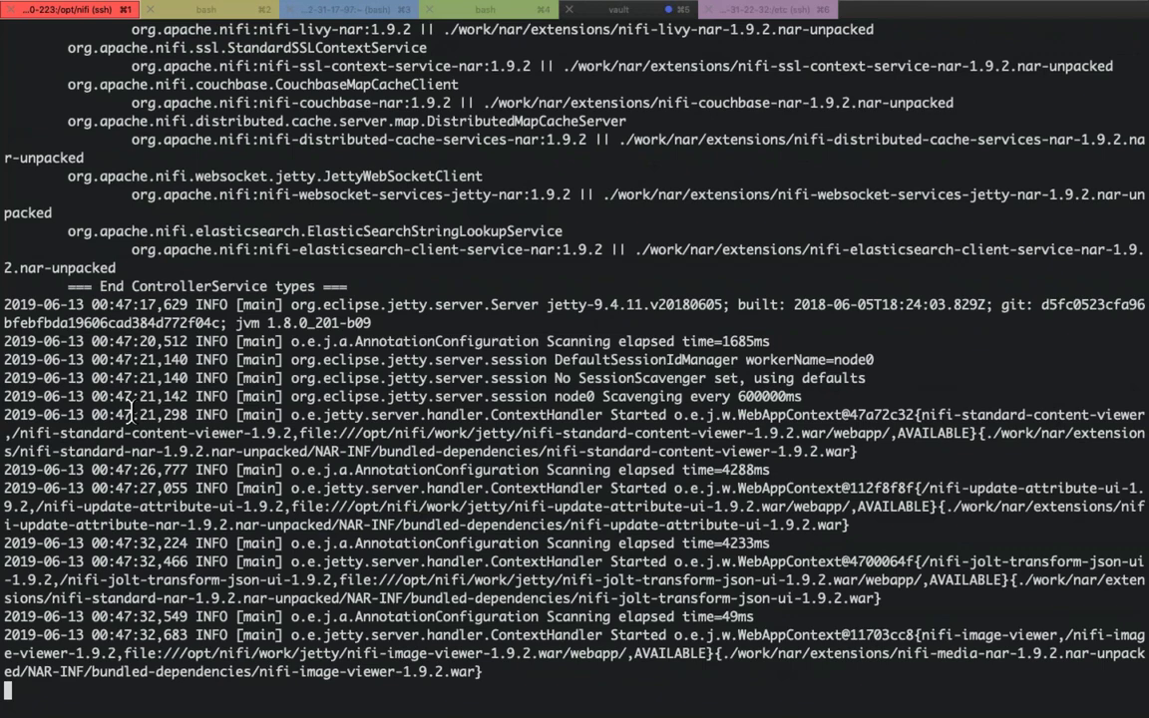
key("super+Tab")
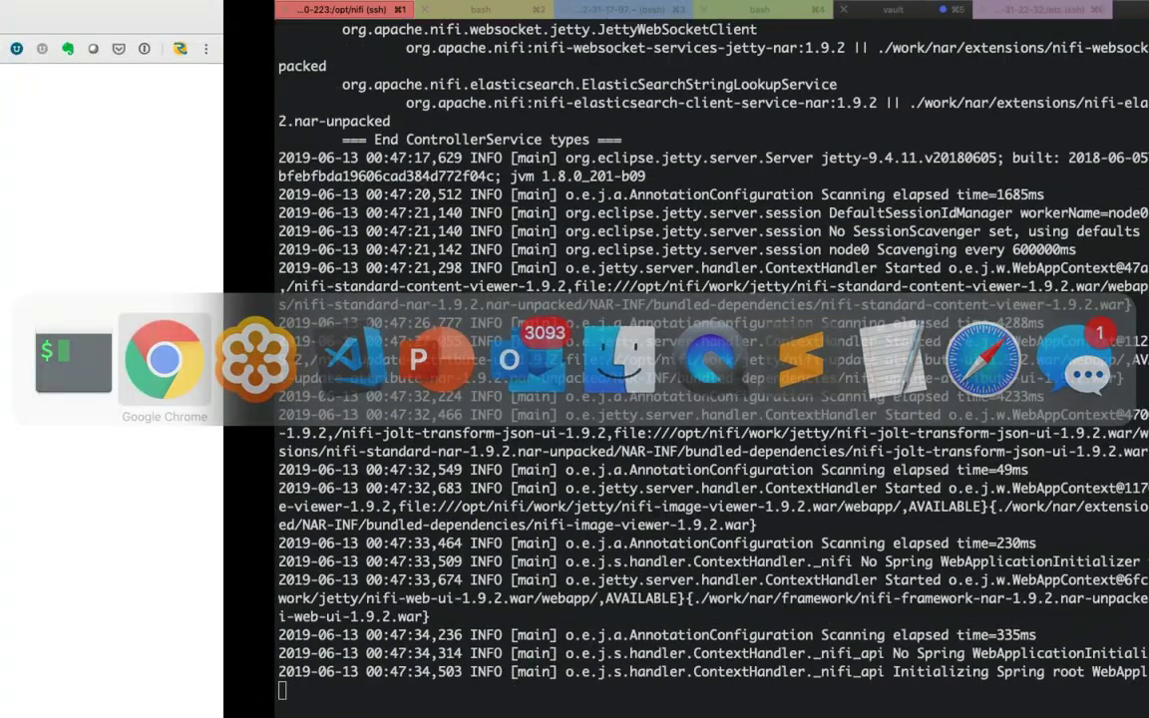
key("super+Tab")
key("super+Tab")
key("super+Tab")
key("super+Tab")
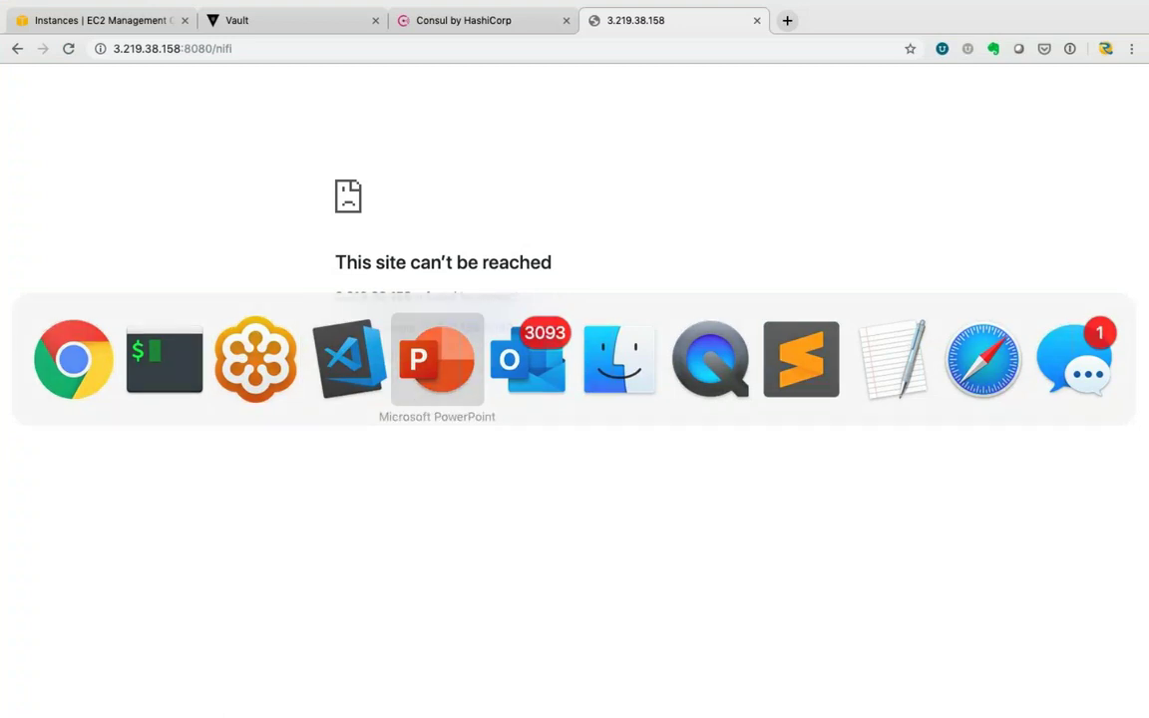
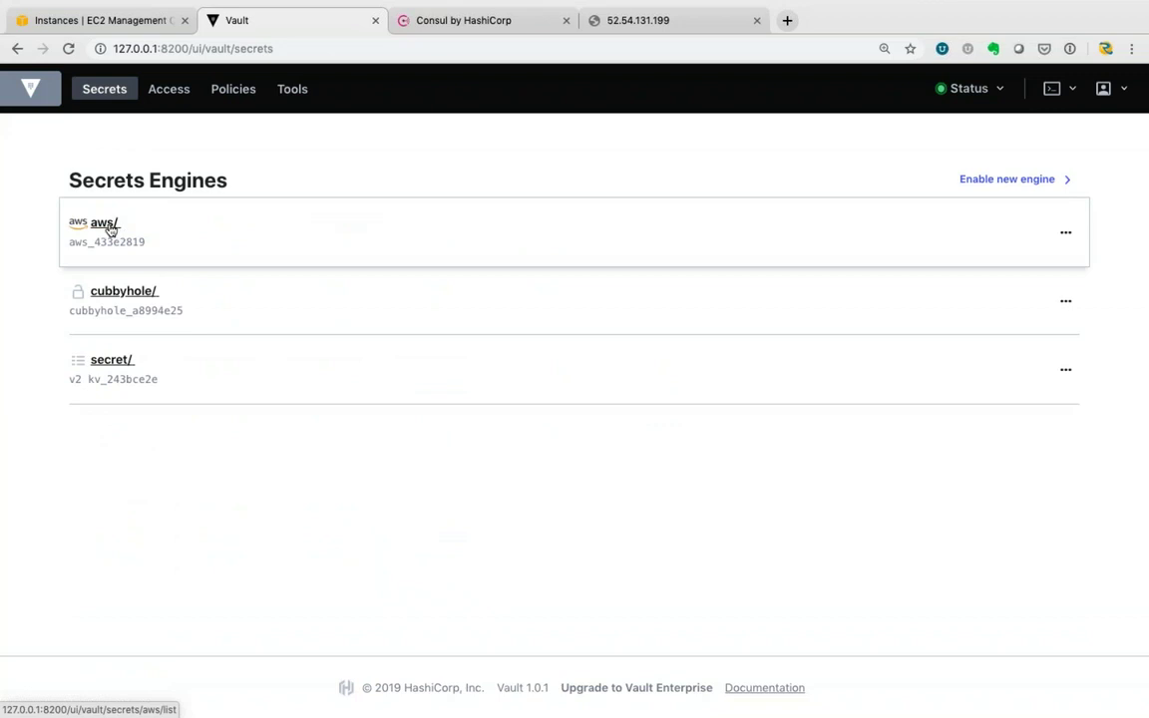
- Open the create_nifi_instances role of Vault's aws secrets engine and examine its policy document, including the iam:* action
left_click(108, 224)
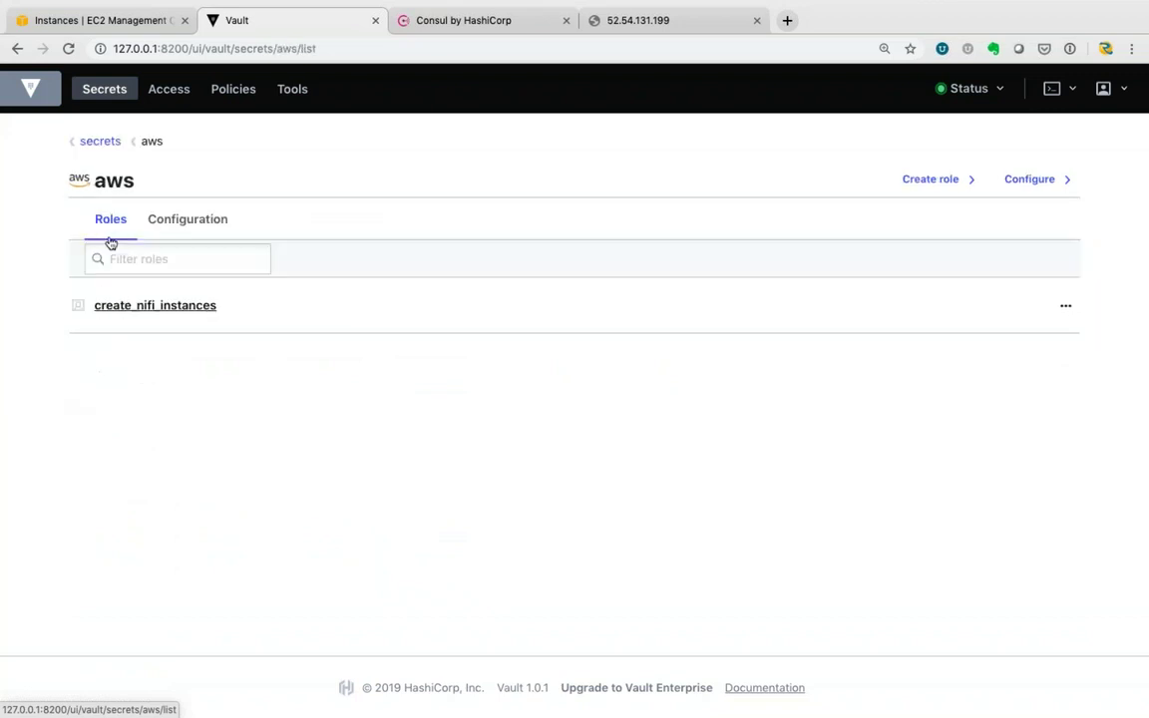
left_click(127, 313)
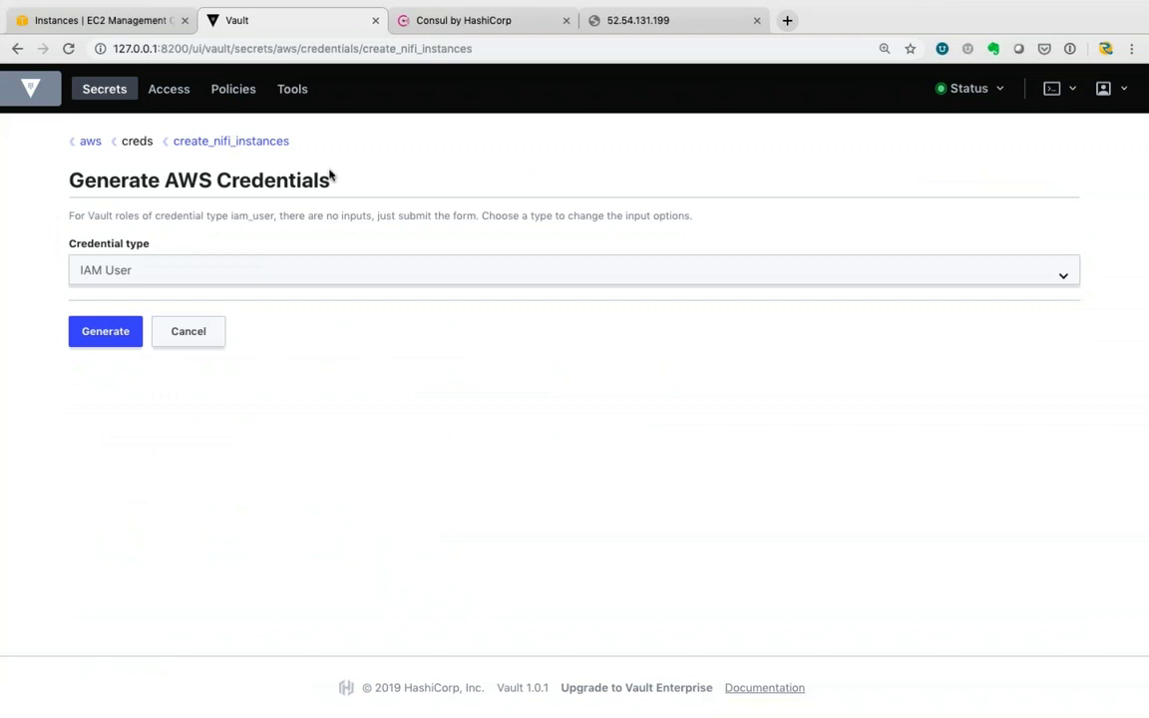
left_click(251, 142)
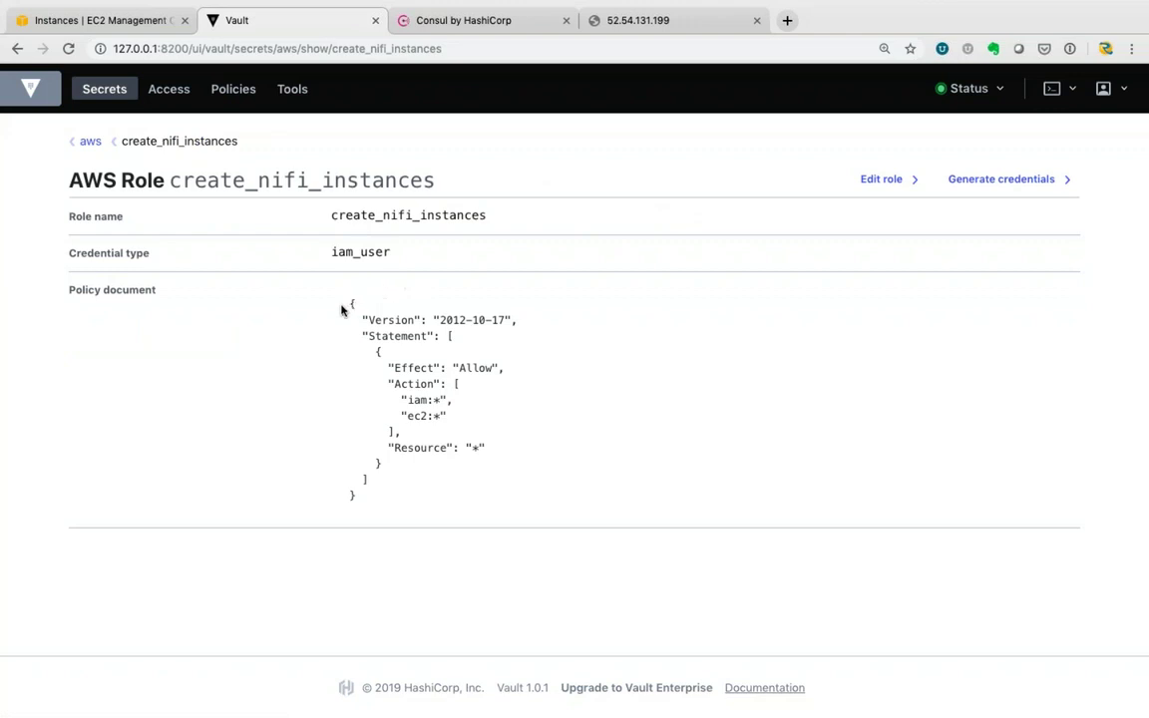
left_click_drag(345, 307, 472, 495)
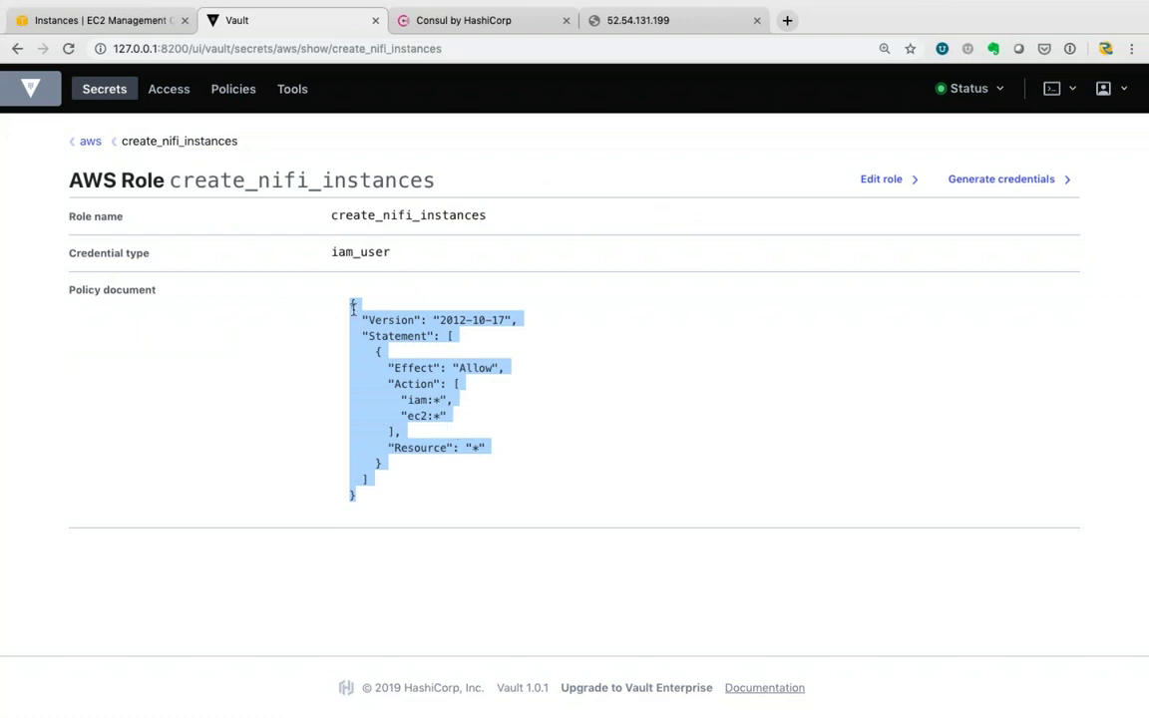
left_click(414, 412)
left_click_drag(448, 418, 399, 400)
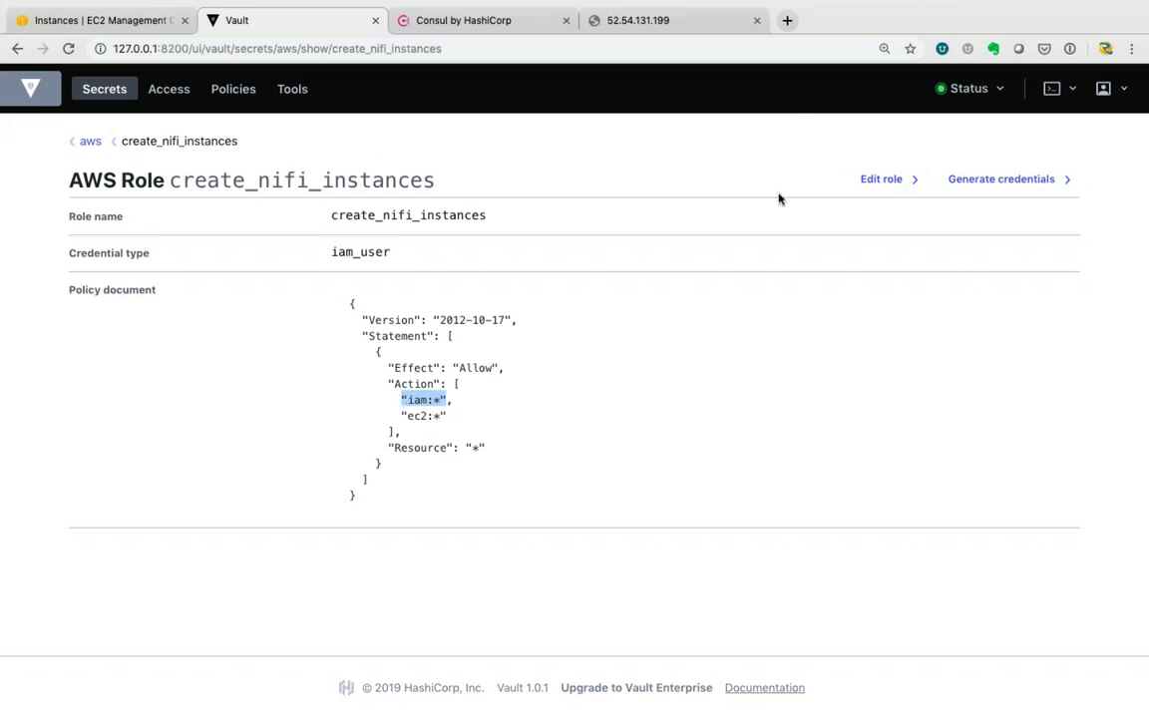
- Generate IAM User credentials for the create_nifi_instances role
left_click(963, 181)
left_click(93, 332)
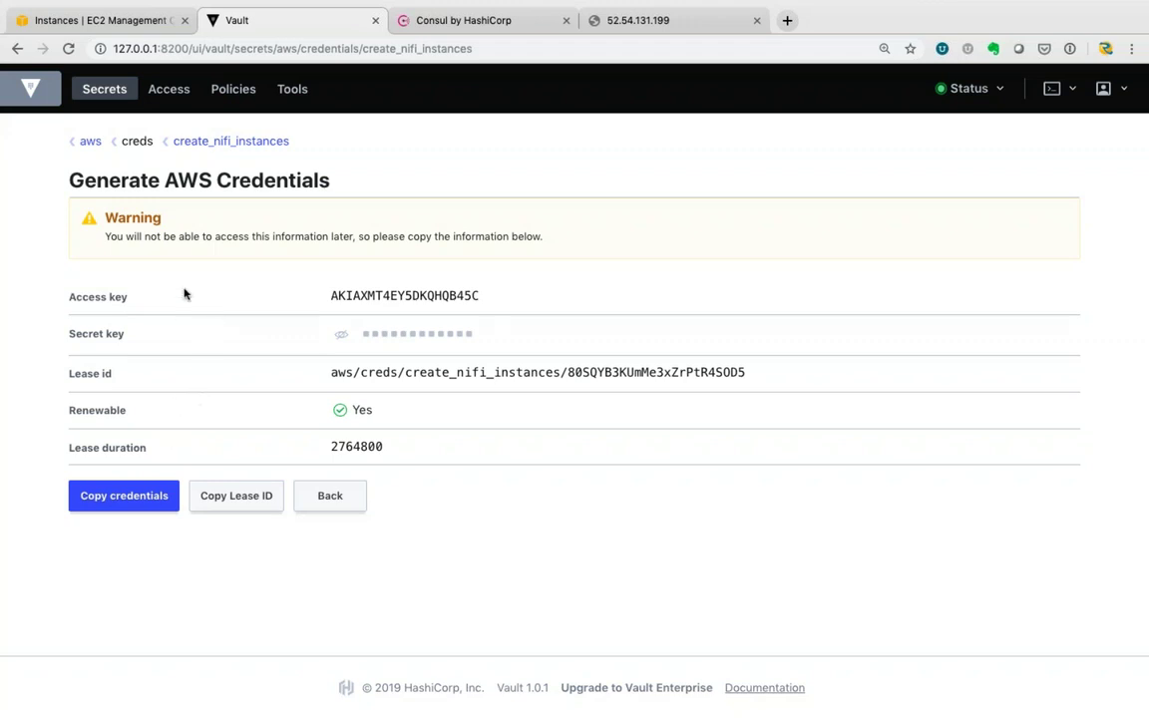
- Open the details of the first lease under aws/creds/create_nifi_instances in Vault's access leases
left_click(168, 88)
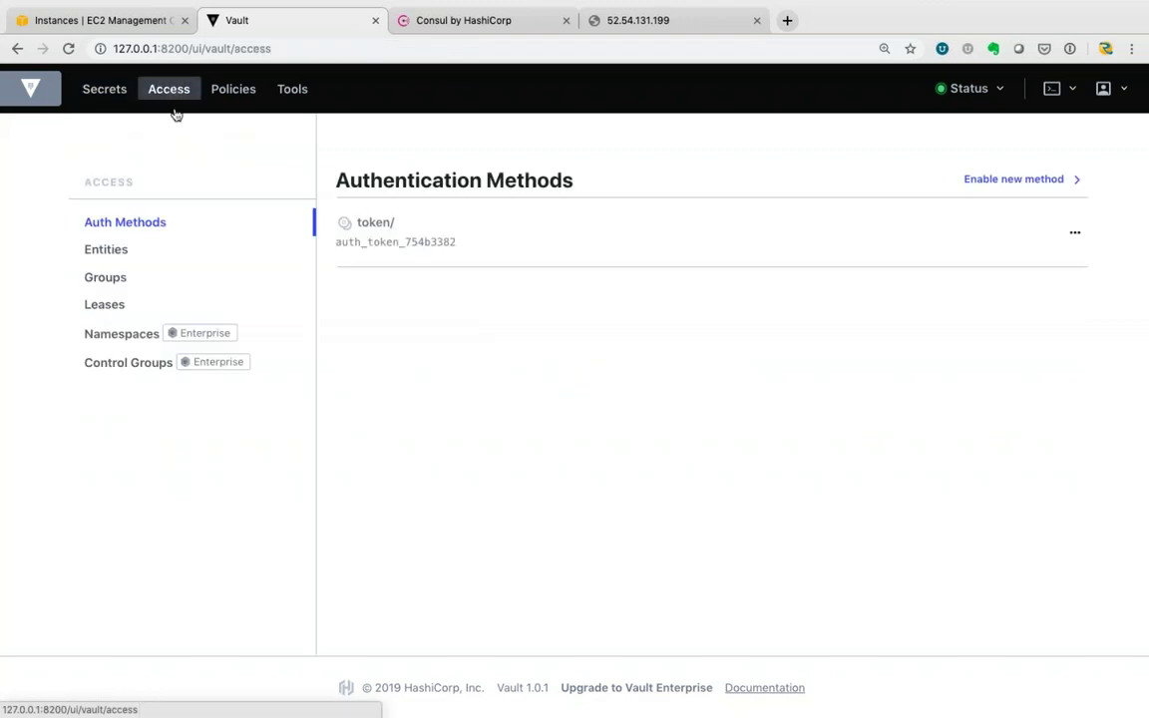
left_click(106, 304)
left_click(395, 330)
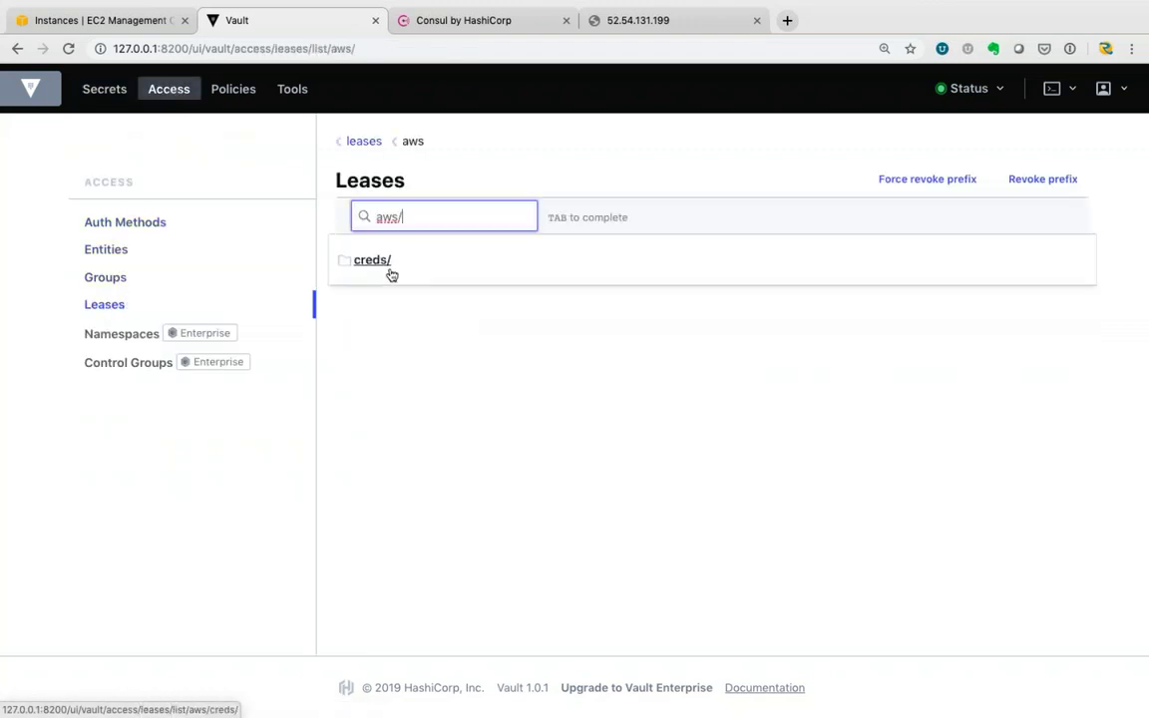
left_click(390, 274)
left_click(392, 272)
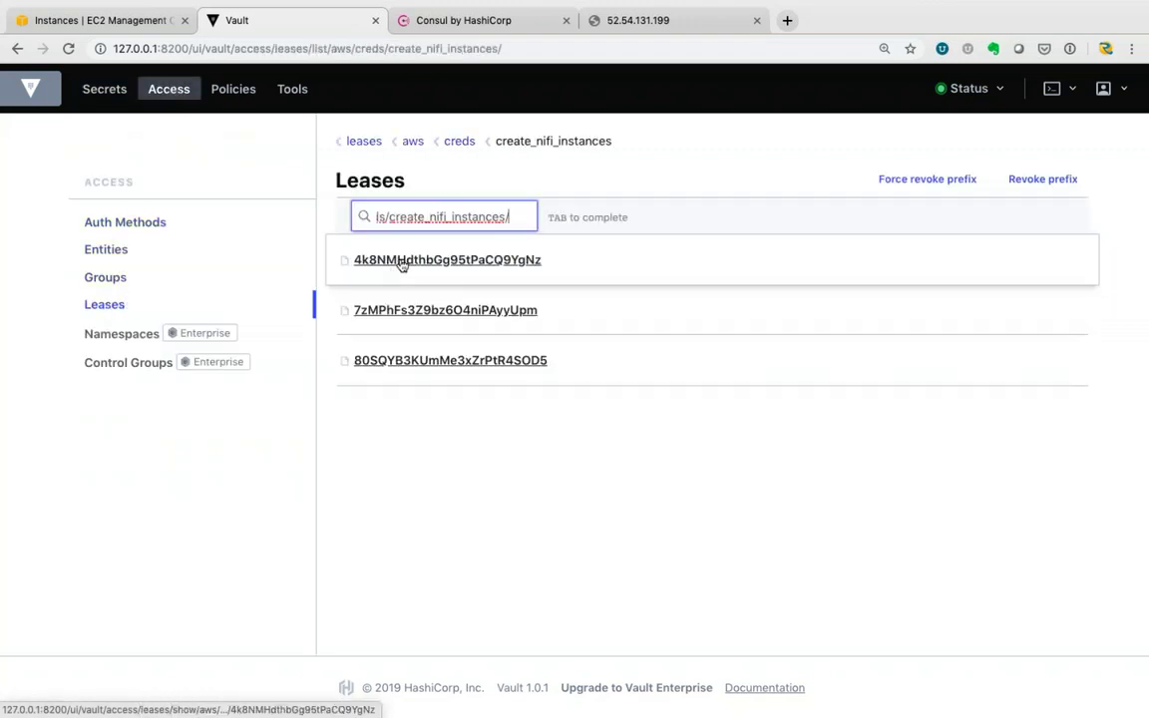
left_click(400, 261)
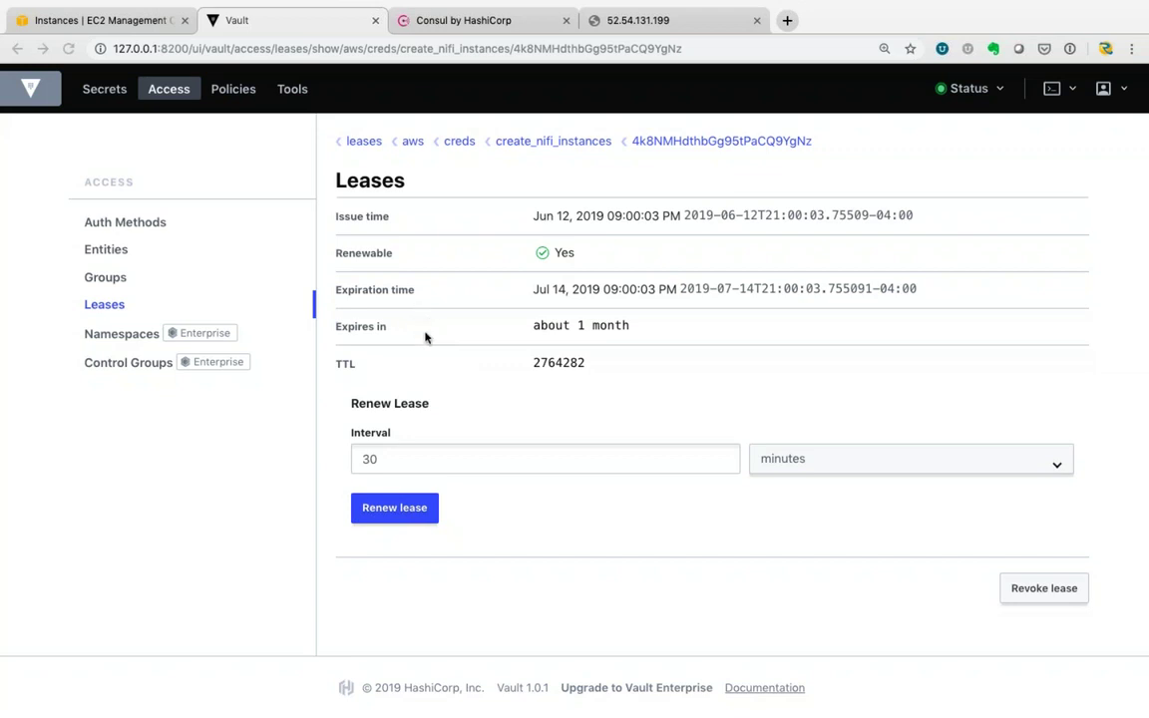
- Find the IAM service in the AWS console and open its list of users
left_click(98, 21)
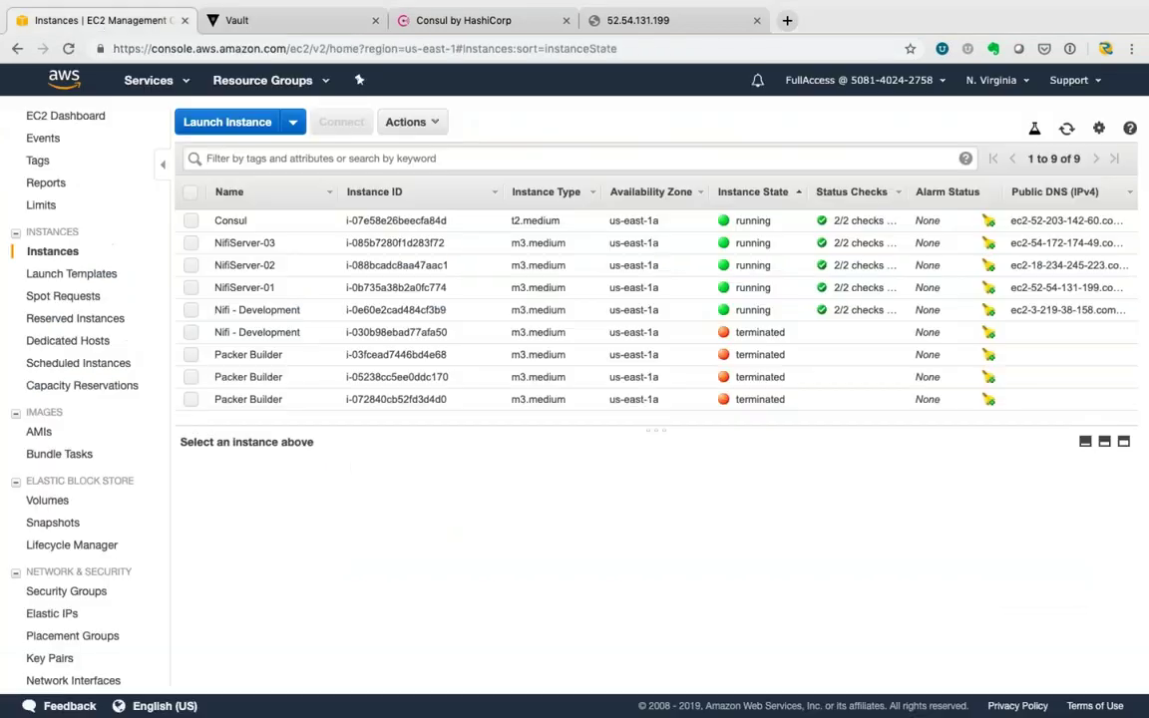
left_click(148, 80)
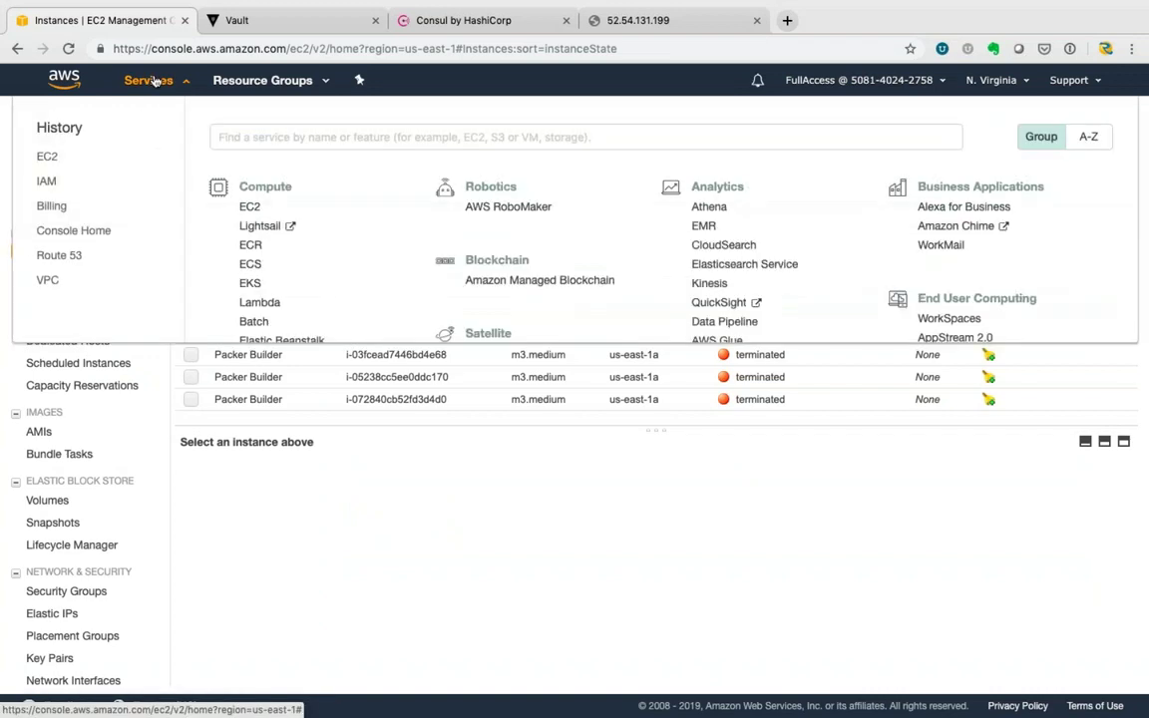
type("iam")
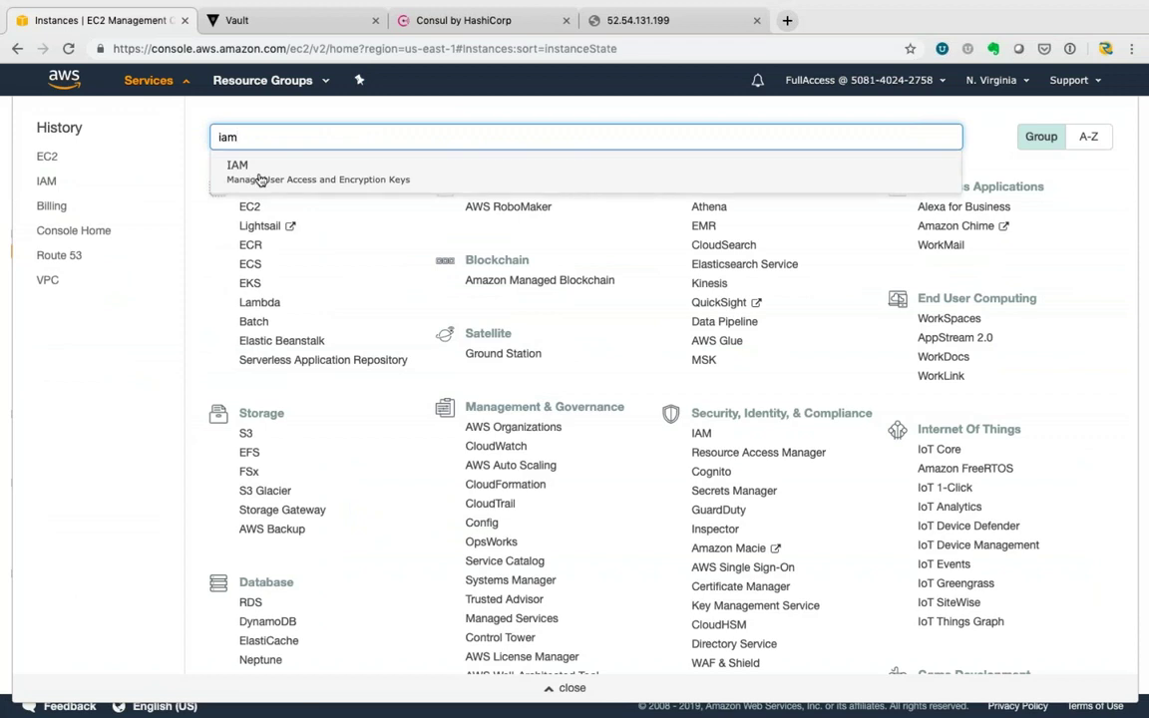
left_click(256, 177)
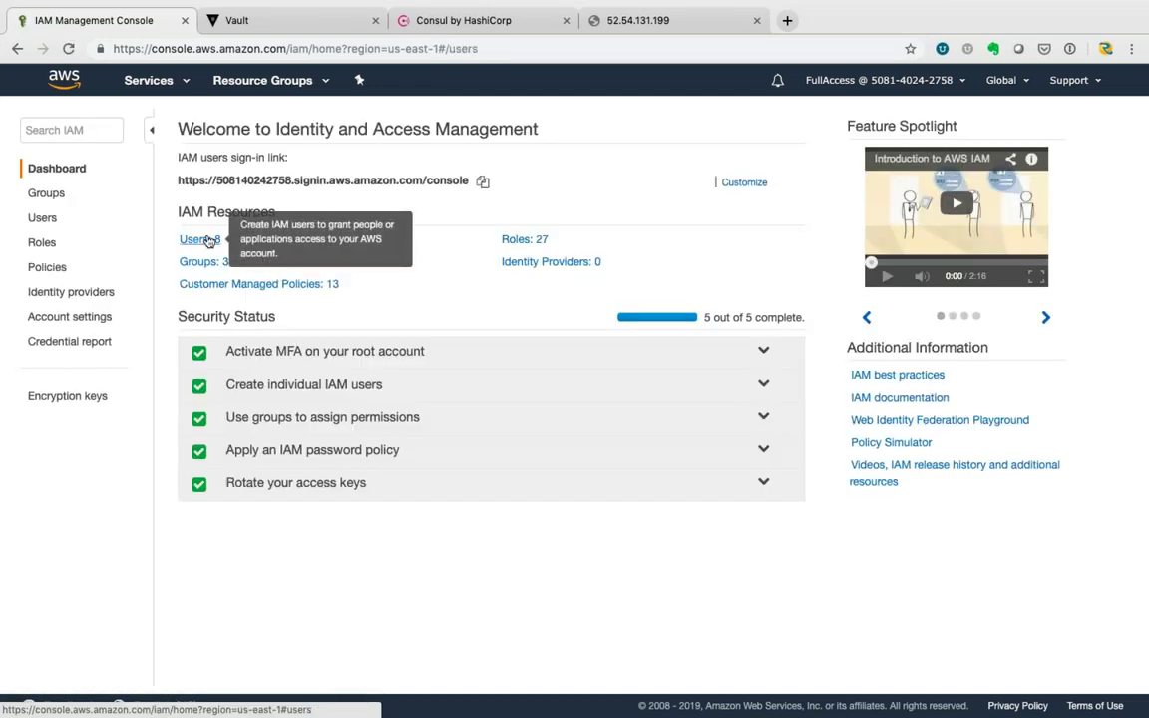
left_click(212, 239)
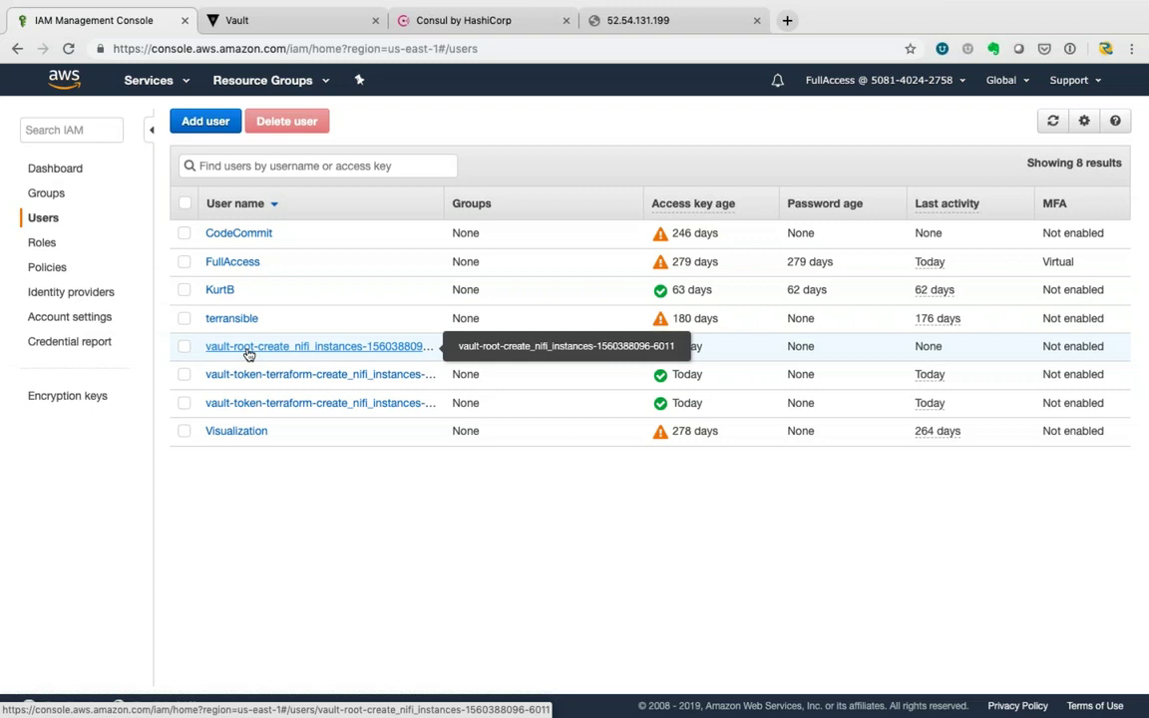
- Switch to Visual Studio Code, open nifi.tf in terraform-nifi and examine the aws and vault provider blocks
key("super+Tab")
key("super+Tab")
key("super+Tab")
key("super+Tab")
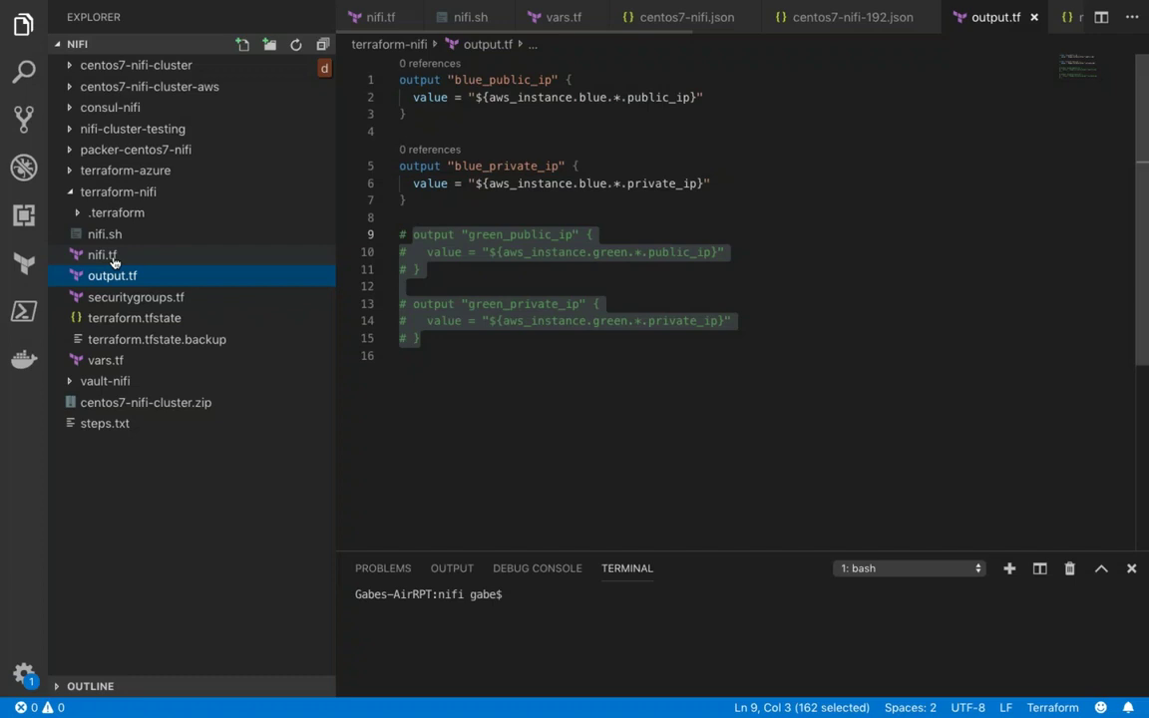
left_click(105, 256)
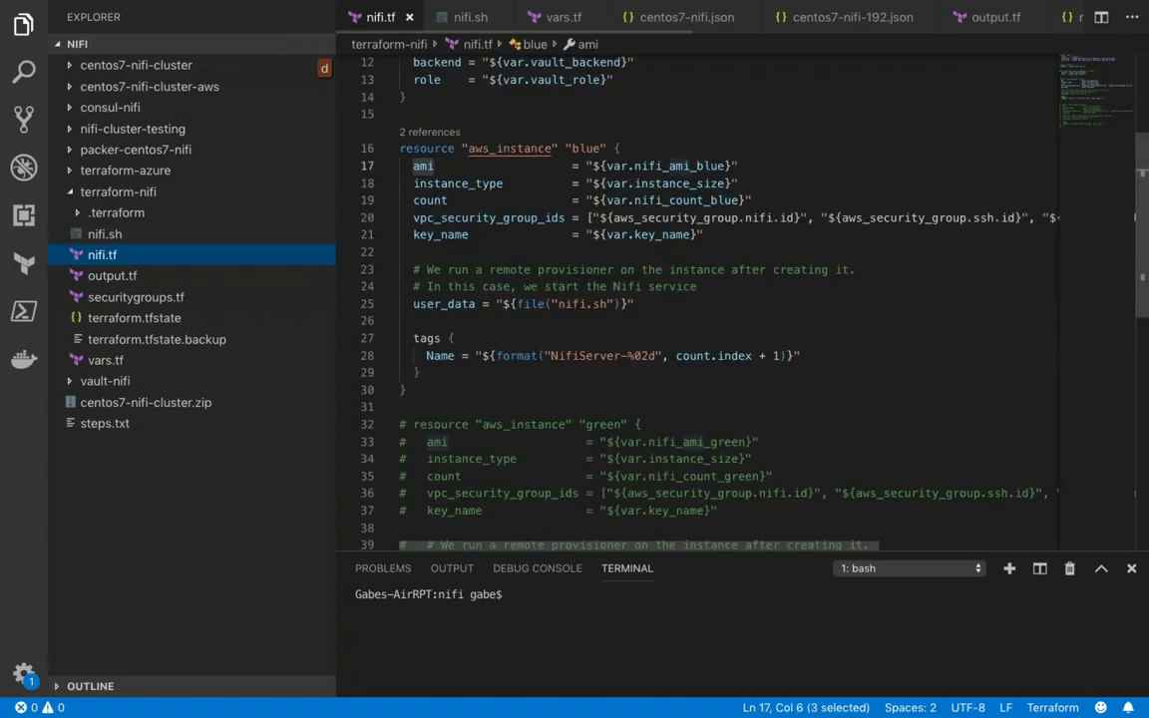
scroll(698, 299, "up", 2)
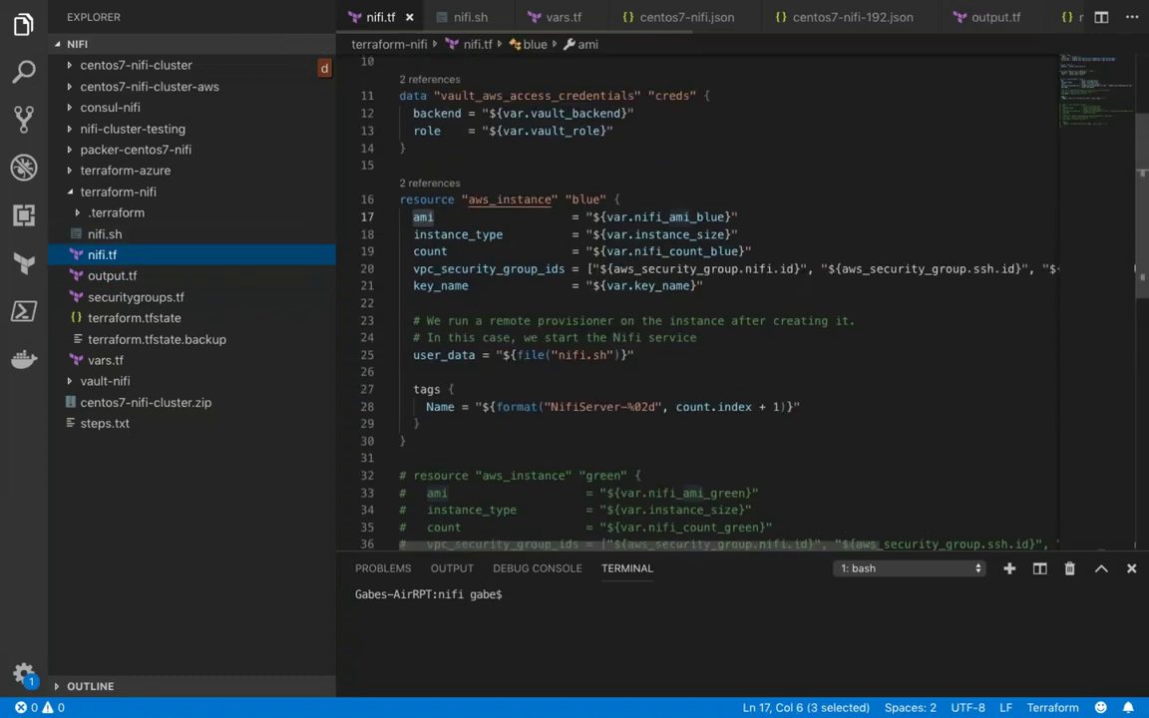
scroll(582, 185, "up", 3)
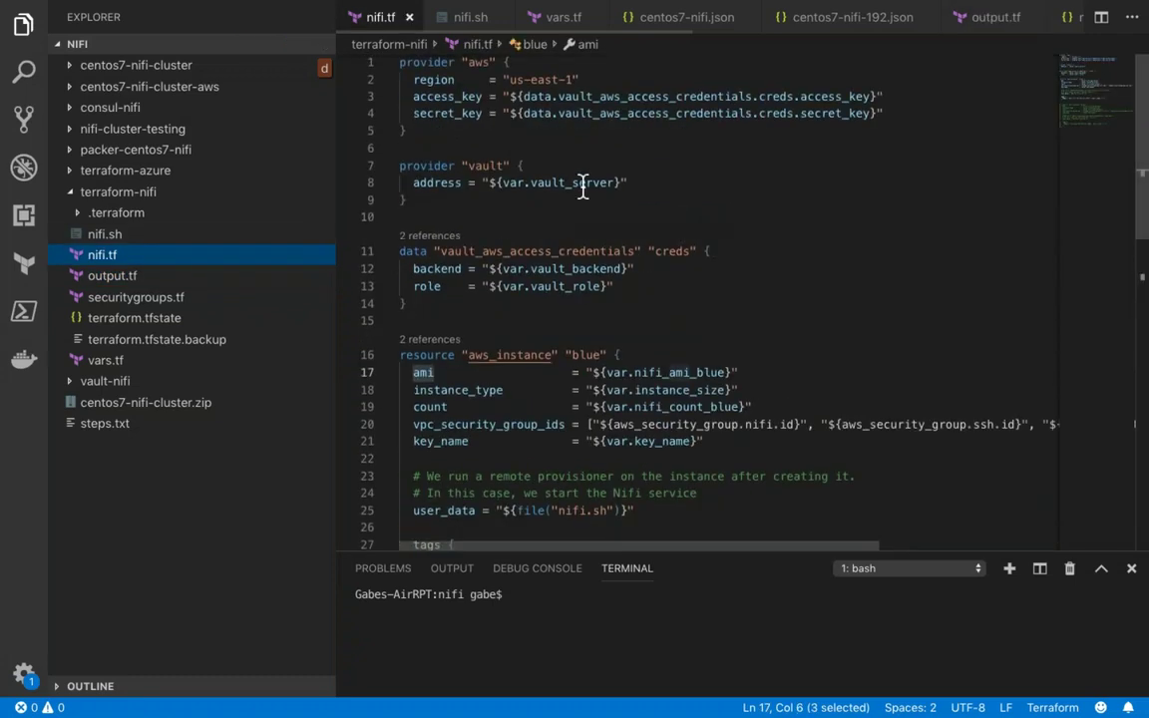
- Examine the secret_key and access_key entries in the aws provider block of nifi.tf
left_click_drag(413, 97, 464, 97)
double_click(459, 97)
left_click(413, 112)
key("shift+Right")
key("shift+Right")
key("shift+Right")
key("shift+Right")
key("shift+Right")
key("shift+Right")
key("shift+Right")
key("shift+Right")
key("shift+Right")
key("shift+Right")
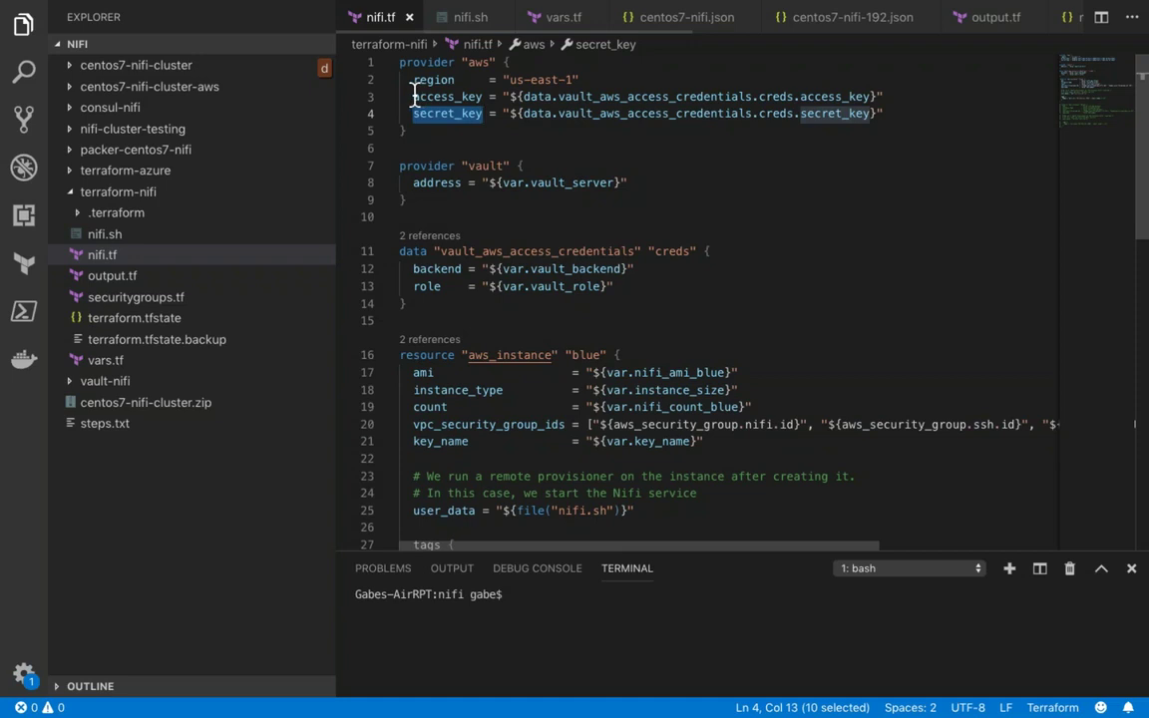
left_click(412, 97)
key("shift+Right")
key("shift+Right")
key("shift+Right")
key("shift+Right")
key("shift+Right")
key("shift+Right")
key("shift+Right")
key("shift+Right")
key("shift+Right")
key("shift+Right")
left_click(443, 140)
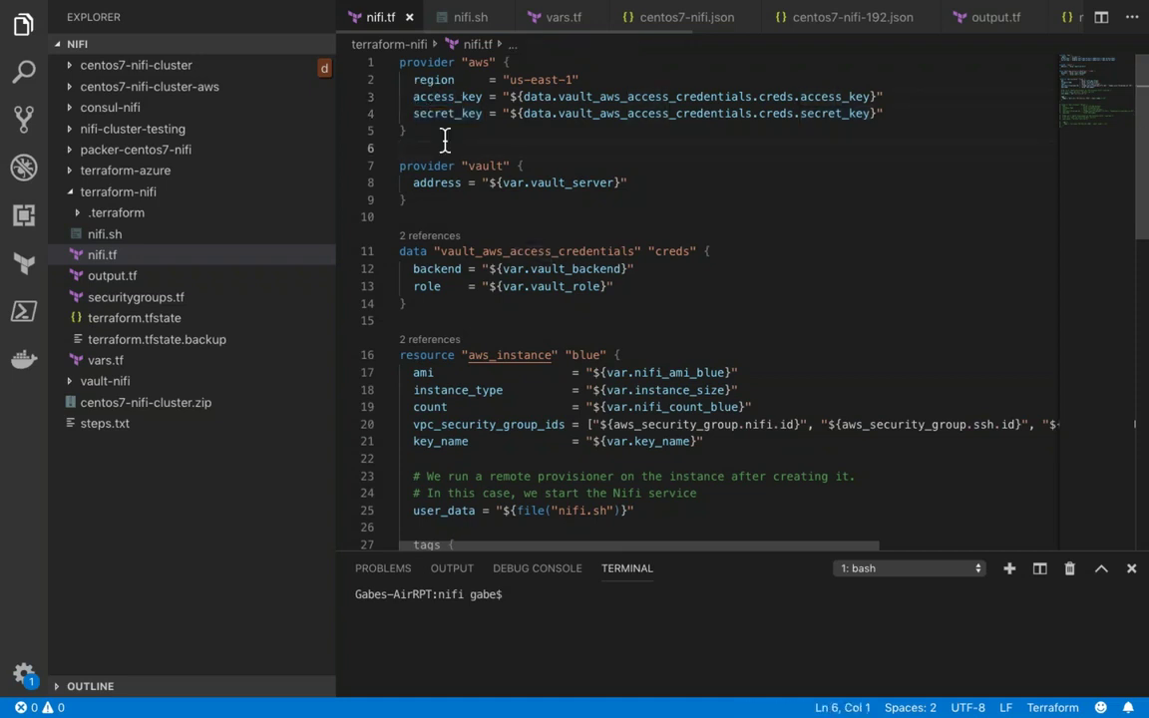
- Switch to Chrome and reload the NiFi page at 52.54.131.199:8080/nifi
key("super+Tab")
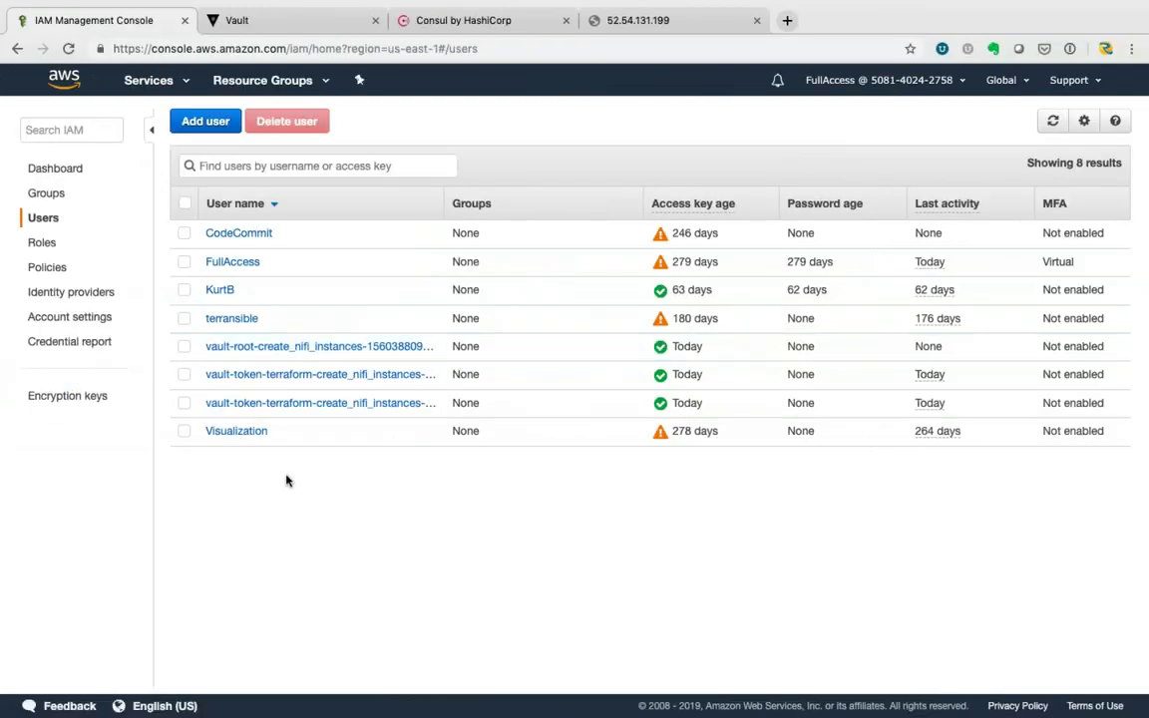
key("super+Tab")
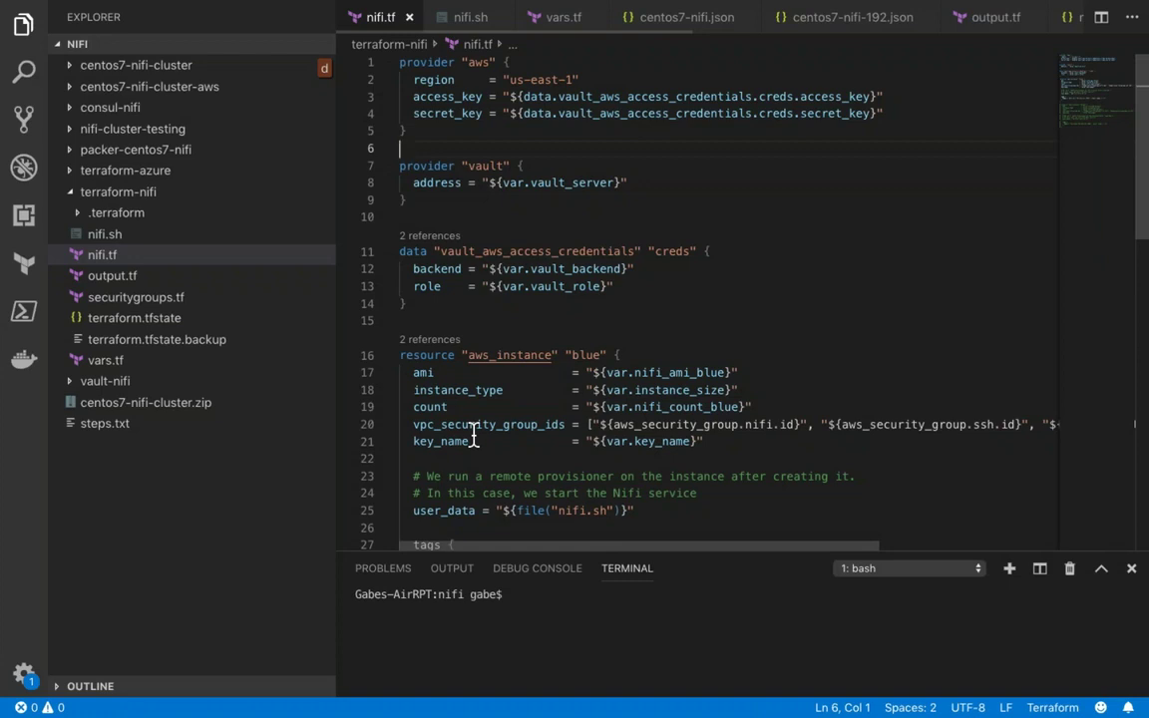
mouse_move(594, 2)
key("super+Tab")
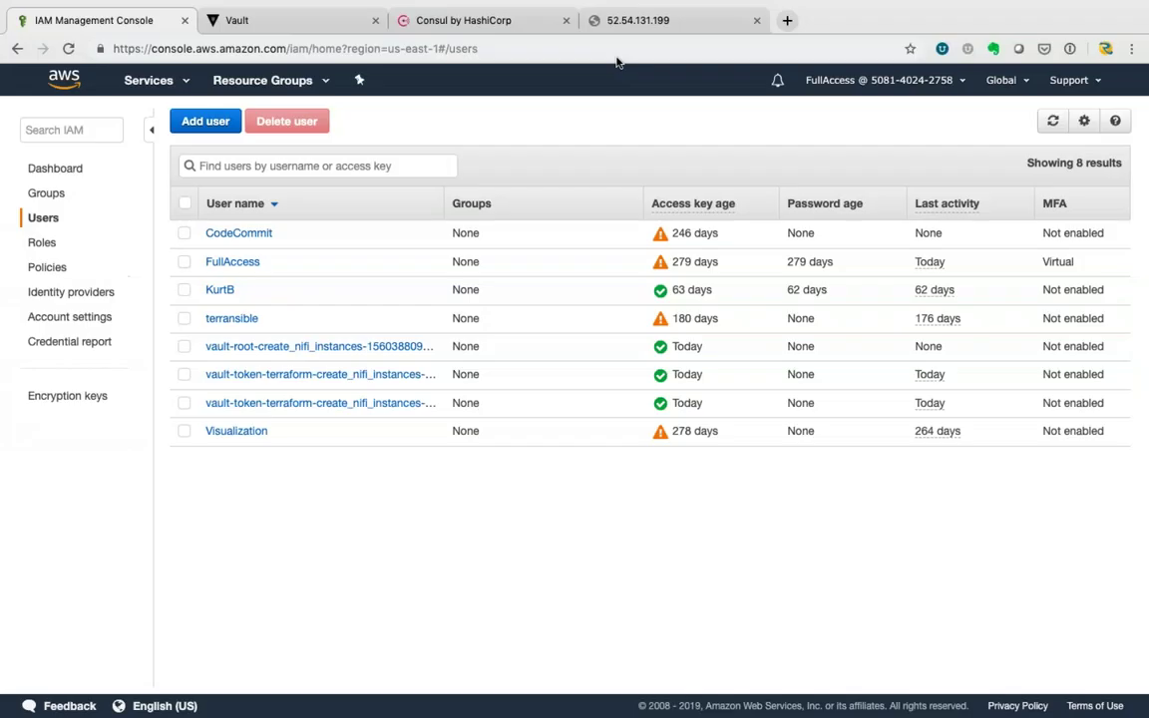
left_click(598, 18)
left_click(68, 48)
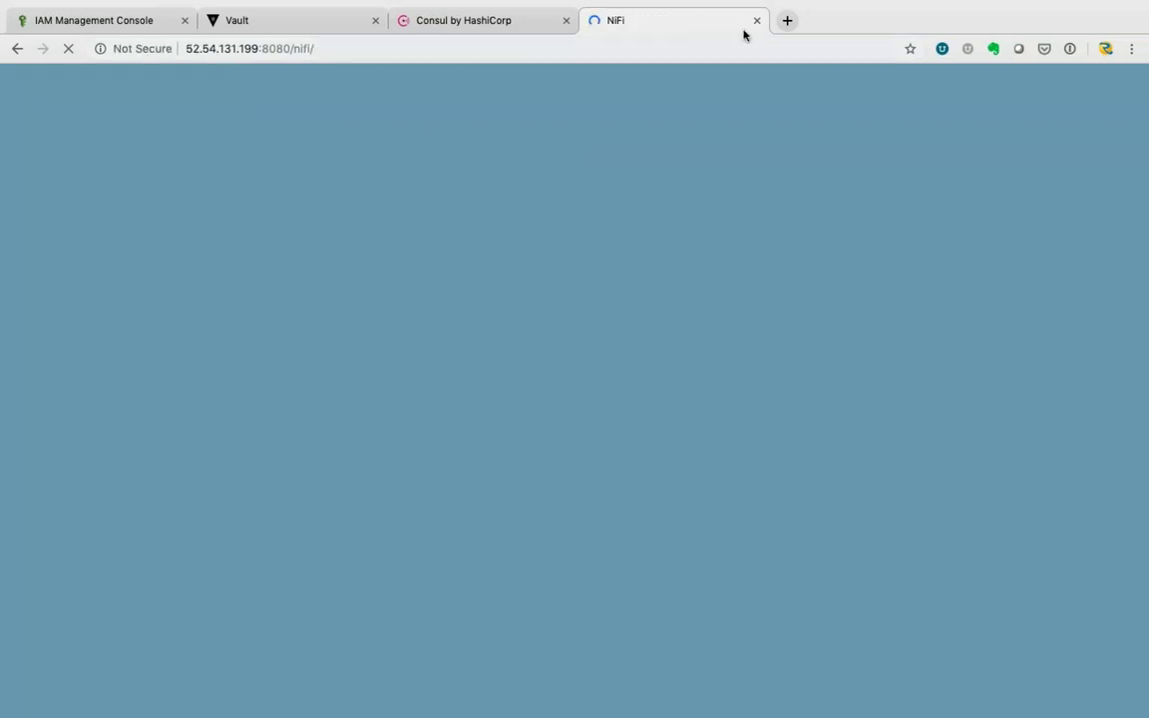
- Search Google in a new browser tab for "hashiconf ssh key rotation"
left_click(787, 20)
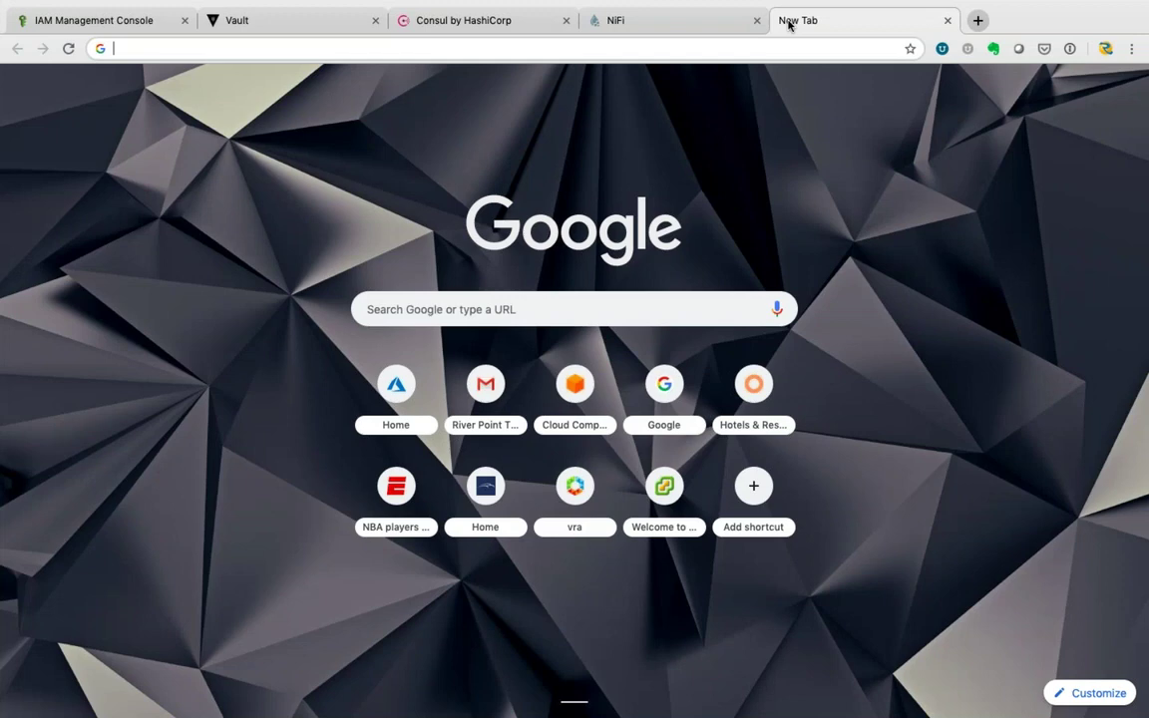
type("ter")
key("BackSpace")
key("BackSpace")
key("BackSpace")
key("BackSpace")
type("v")
key("BackSpace")
key("BackSpace")
type("hashi")
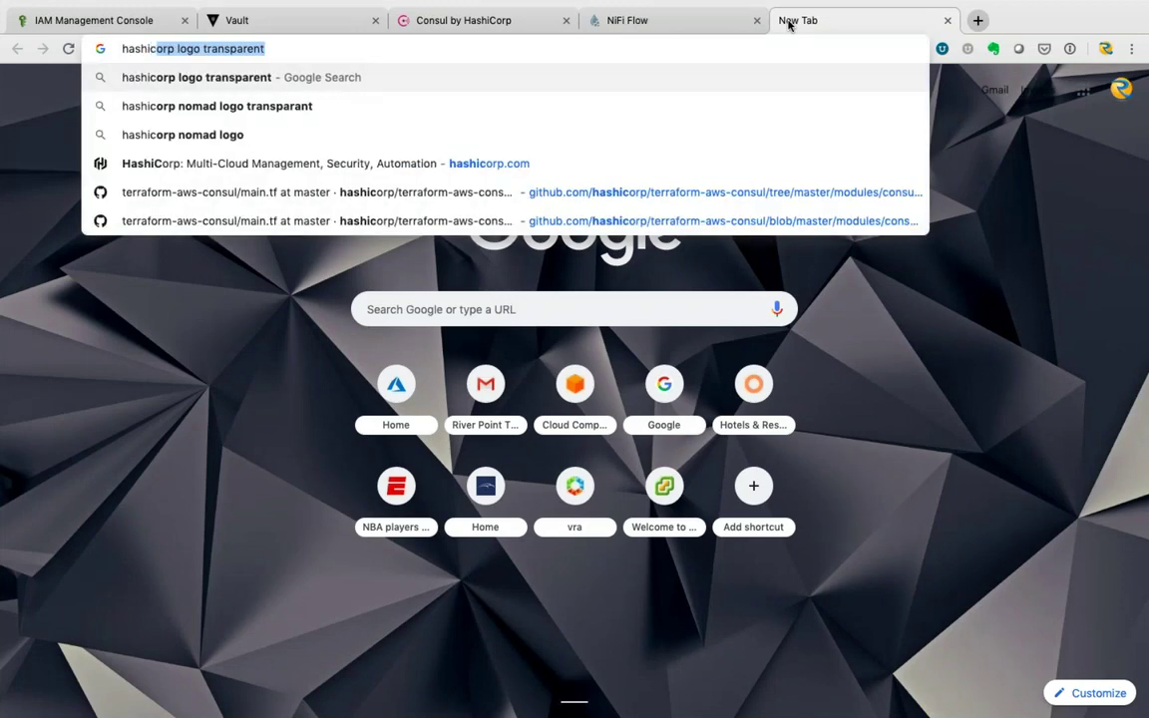
type("conf ssh key rotation")
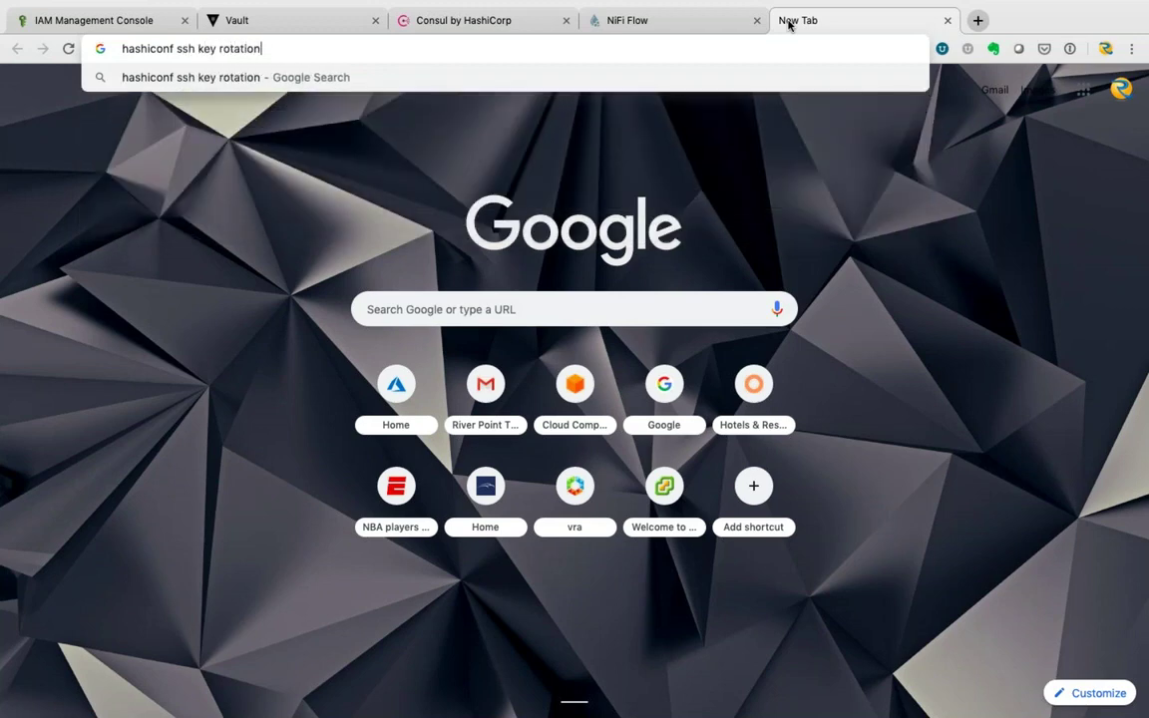
key("Return")
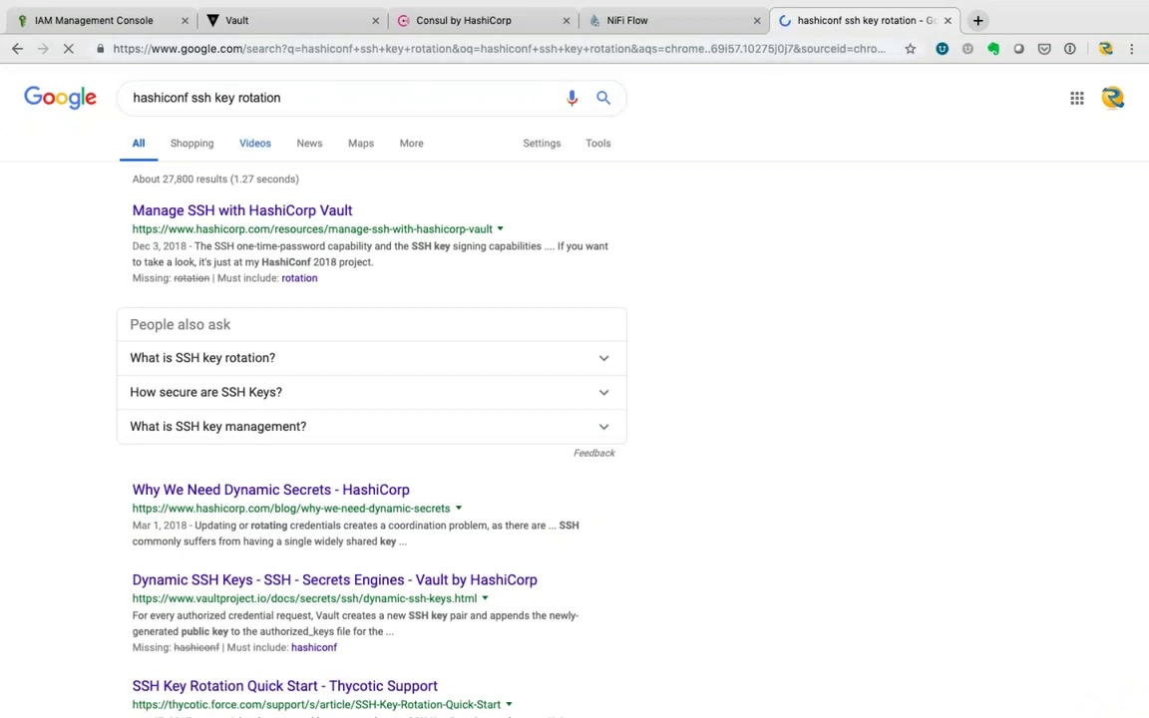
- Find the "Manage SSH with HashiCorp Vault" talk among the video results, look through its page and close it
left_click(254, 142)
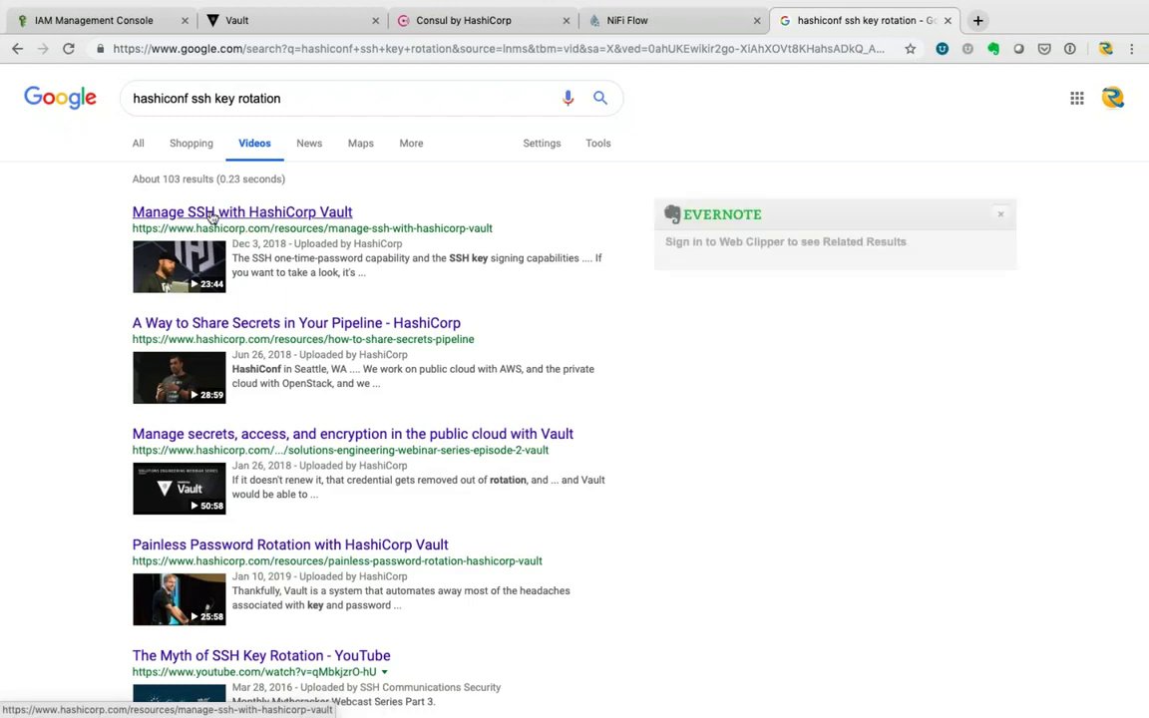
left_click(211, 214)
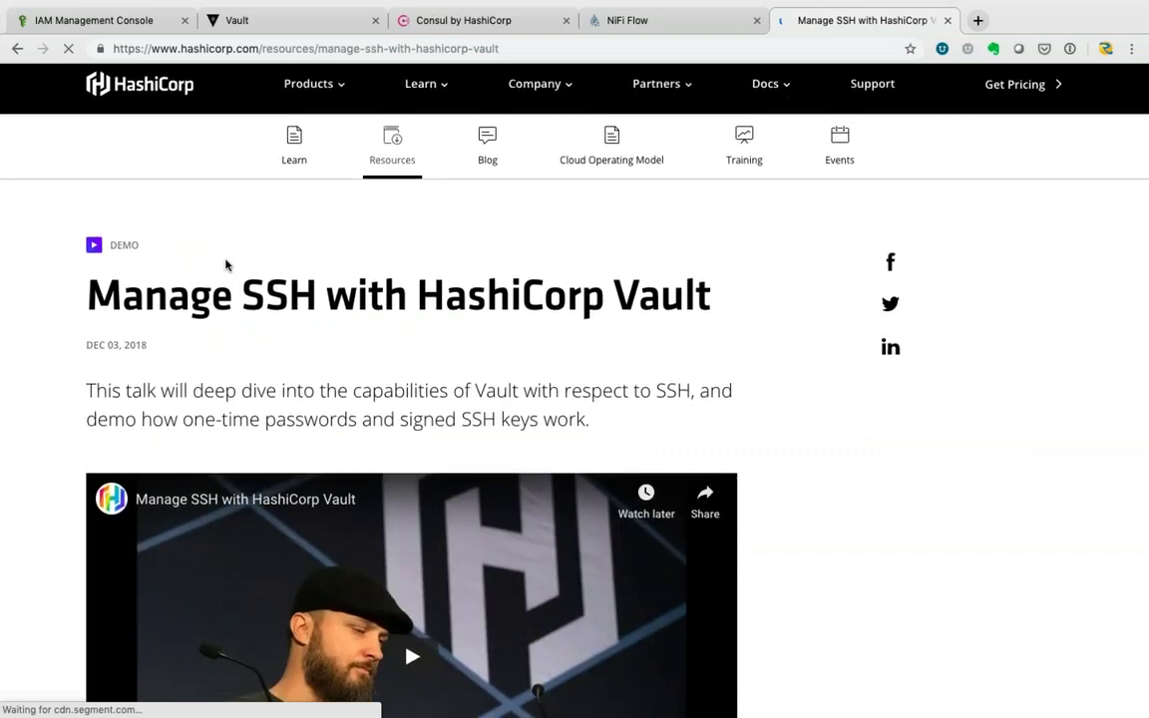
scroll(226, 264, "down", 3)
scroll(225, 264, "down", 4)
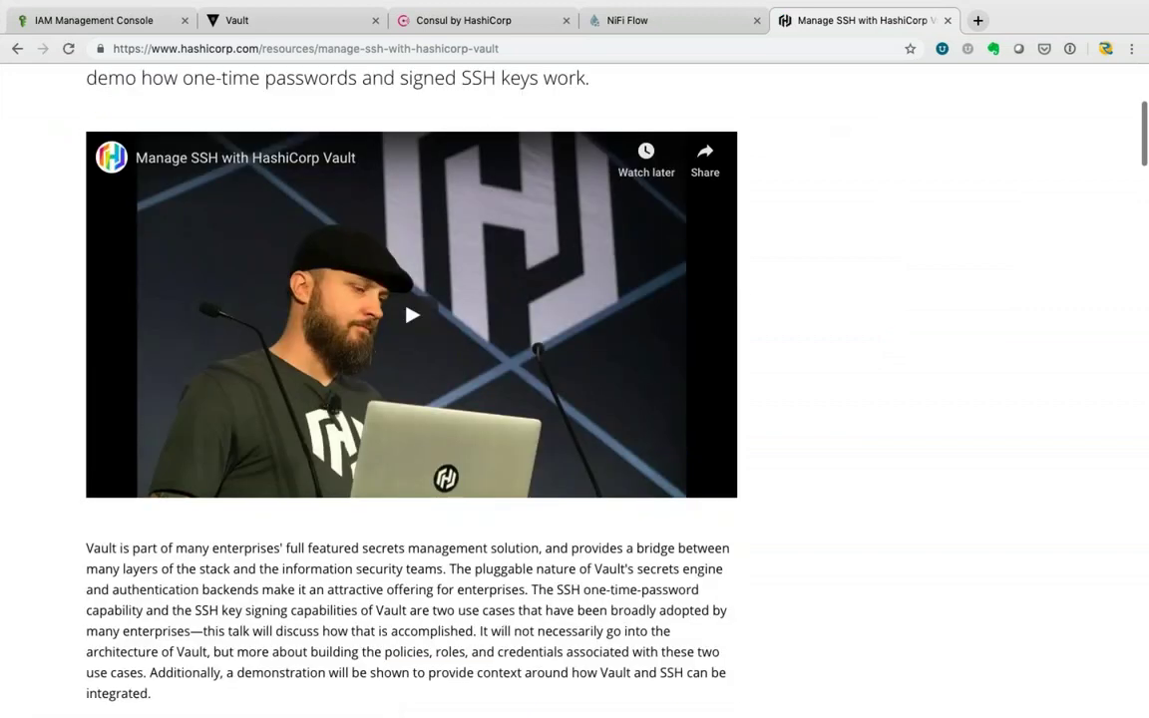
scroll(411, 389, "up", 5)
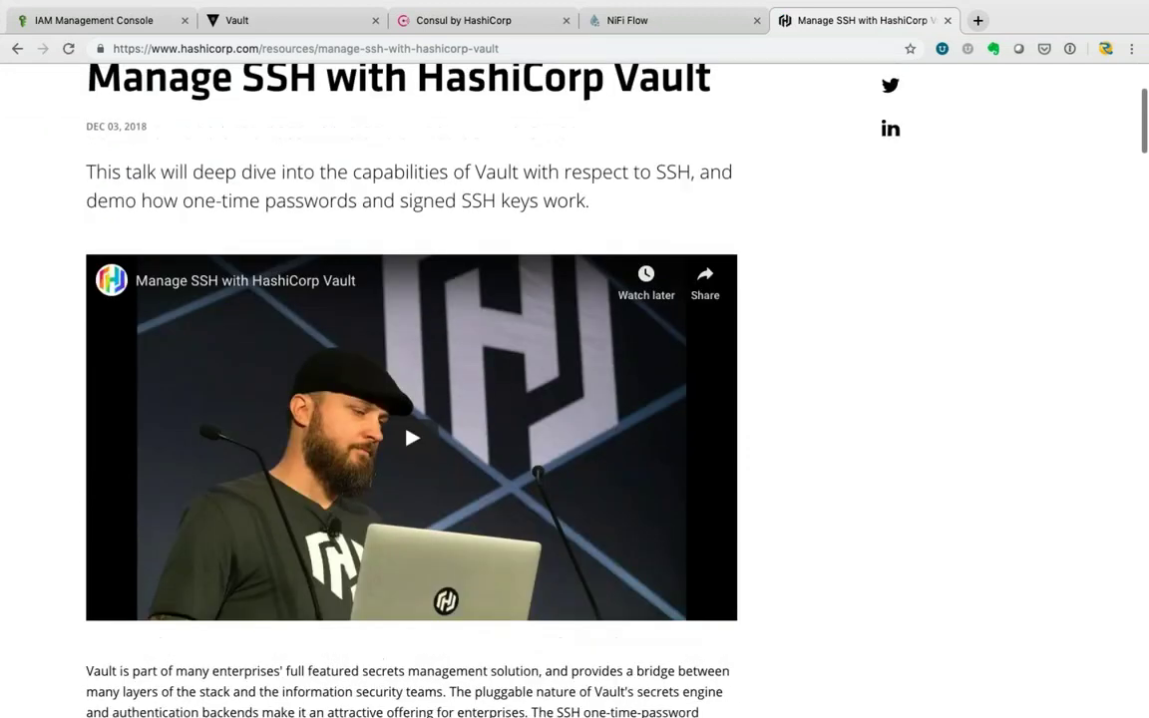
scroll(411, 389, "down", 1)
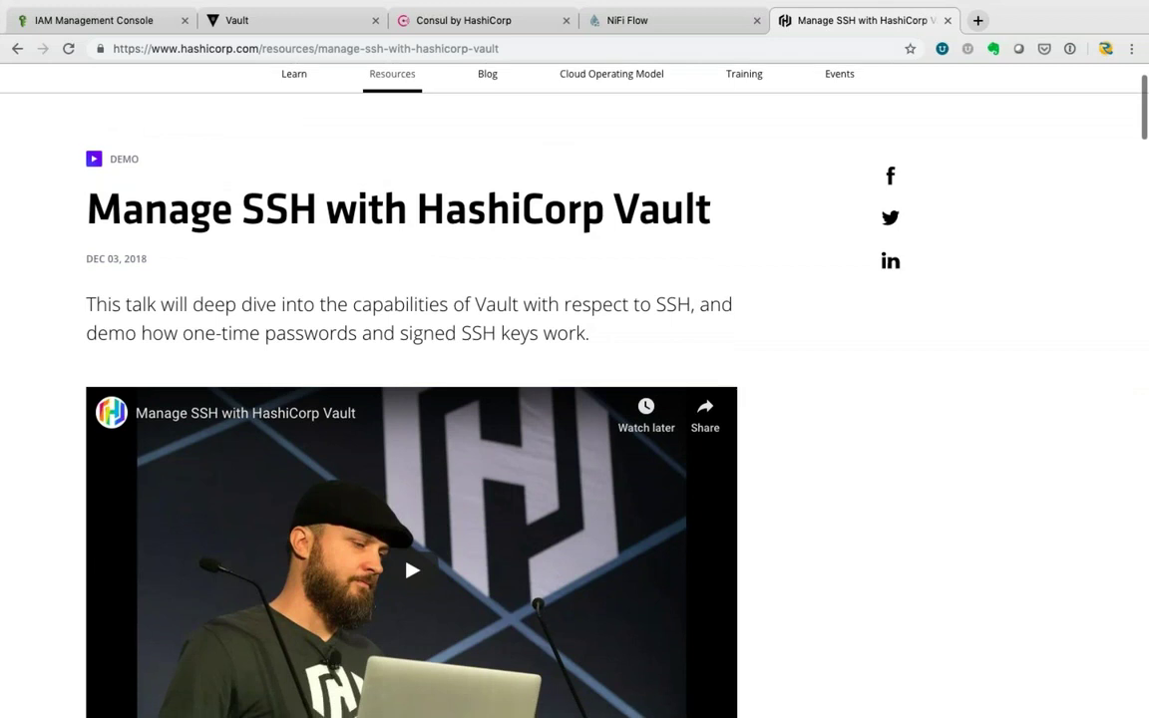
scroll(411, 389, "down", 2)
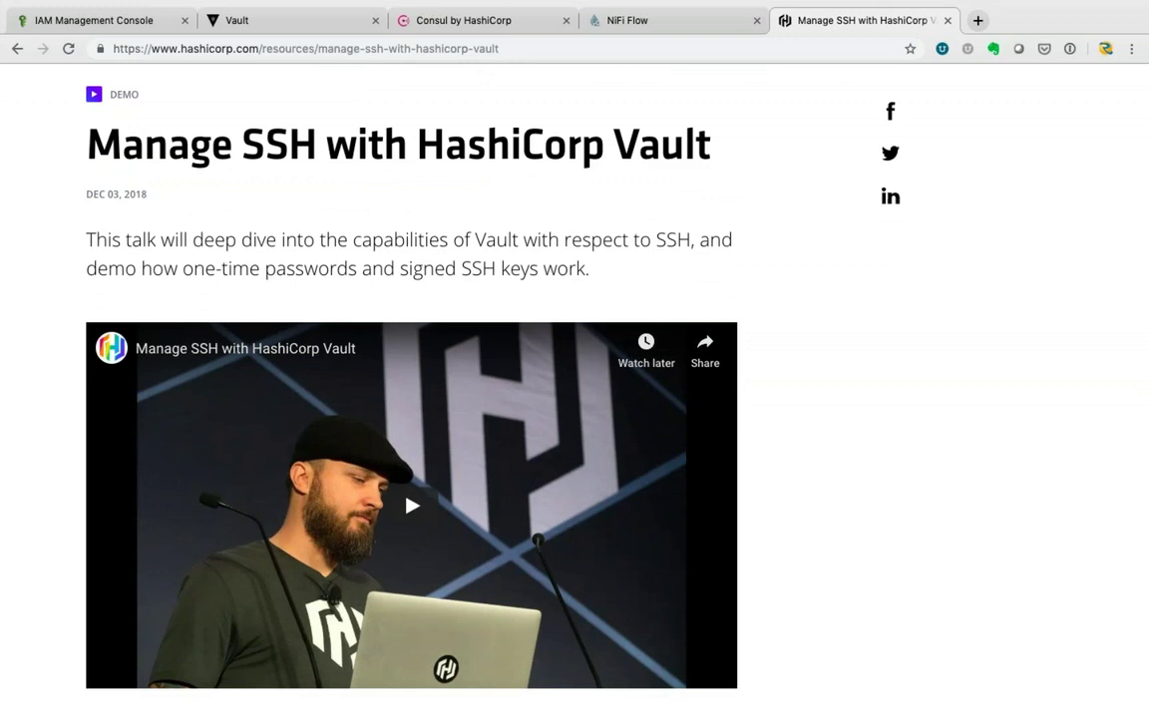
scroll(410, 389, "down", 1)
scroll(411, 389, "down", 1)
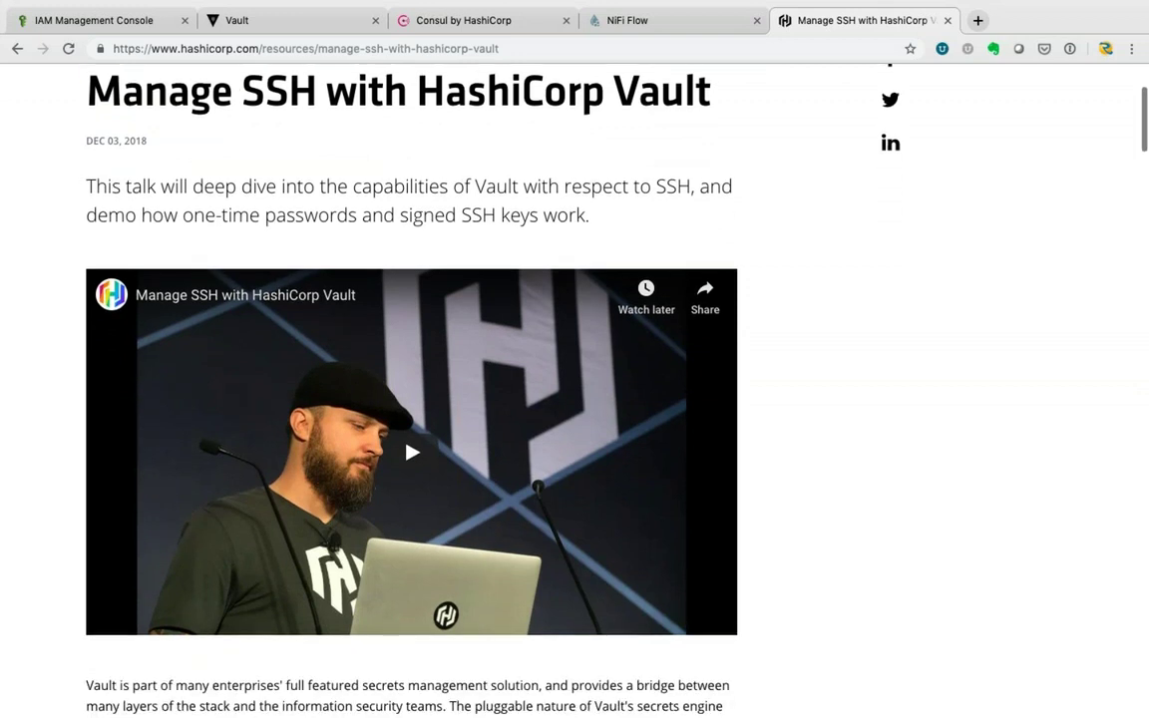
scroll(411, 389, "down", 1)
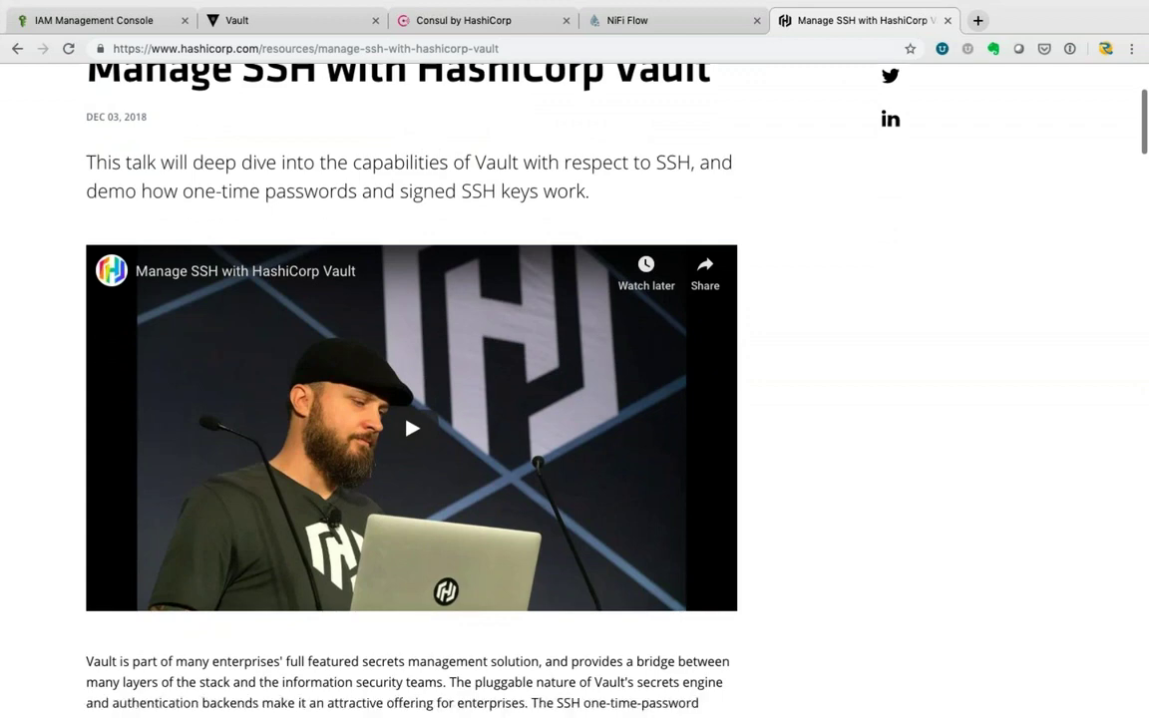
scroll(411, 389, "down", 5)
scroll(410, 389, "up", 10)
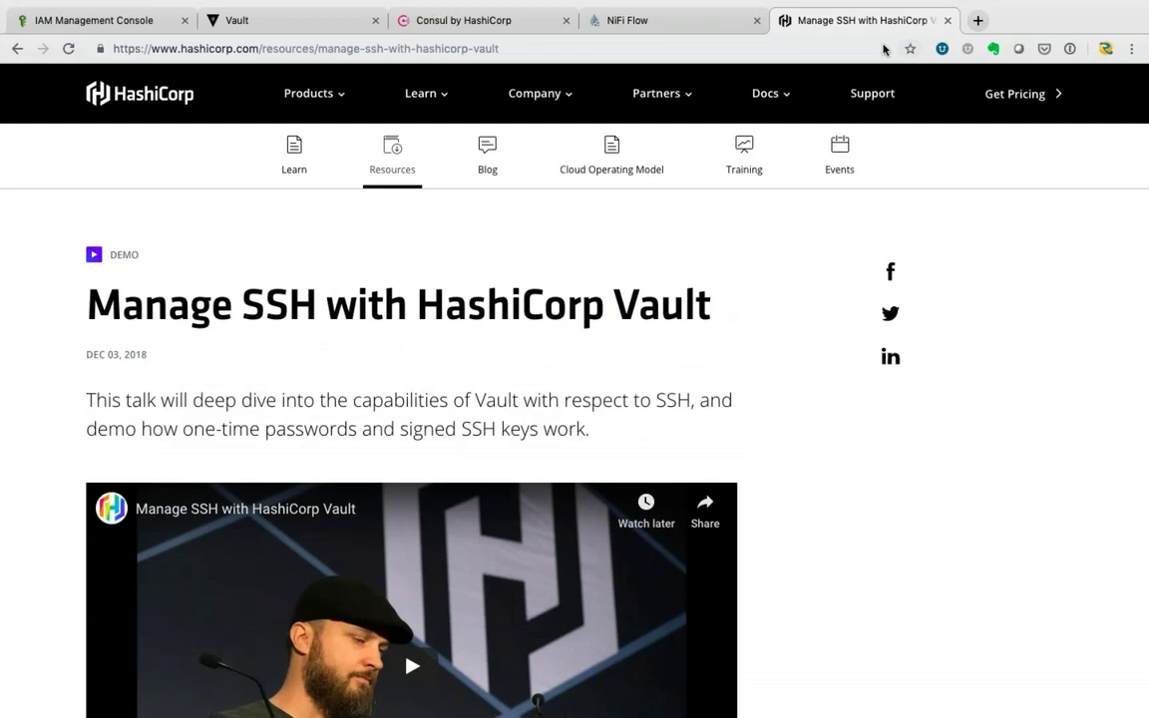
key("super+w")
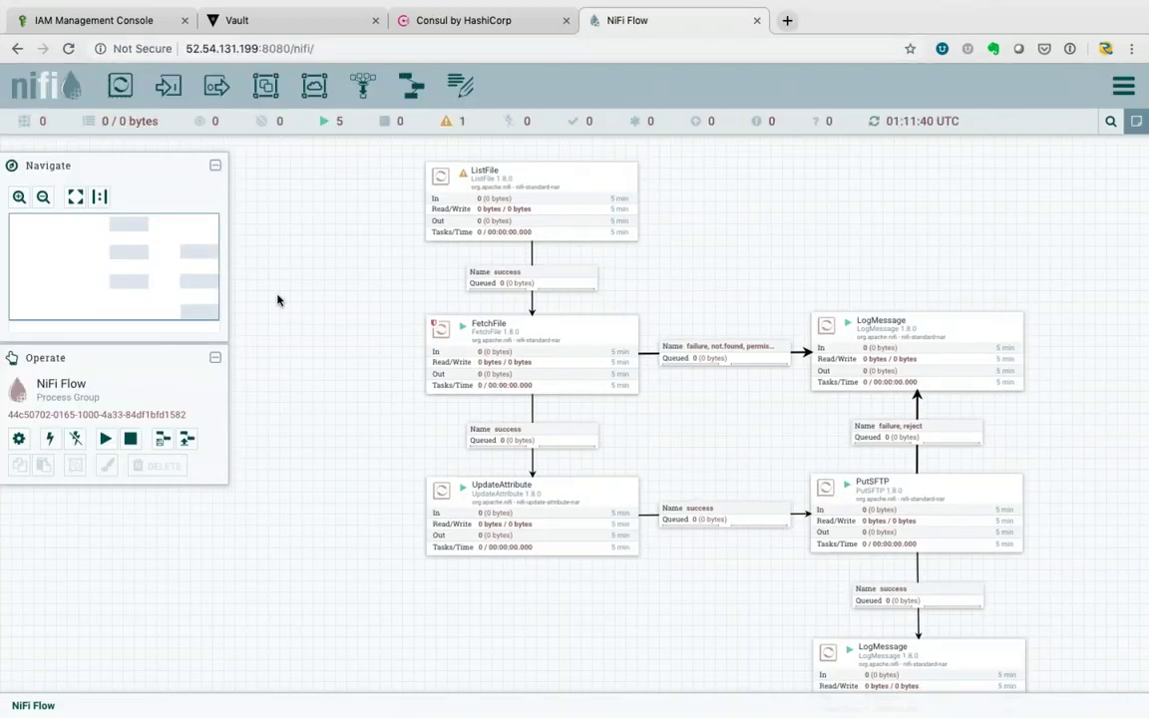
- Return to the create_nifi_instances lease details in Vault and select the page's URL
left_click_drag(274, 295, 211, 289)
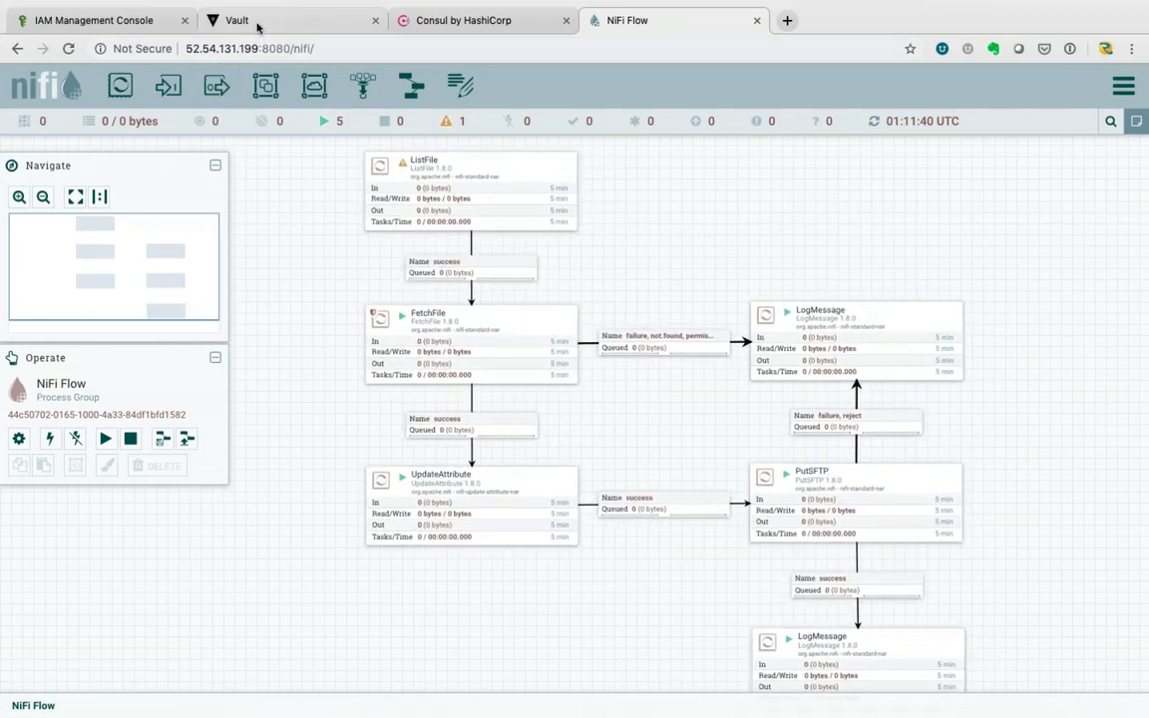
left_click(258, 26)
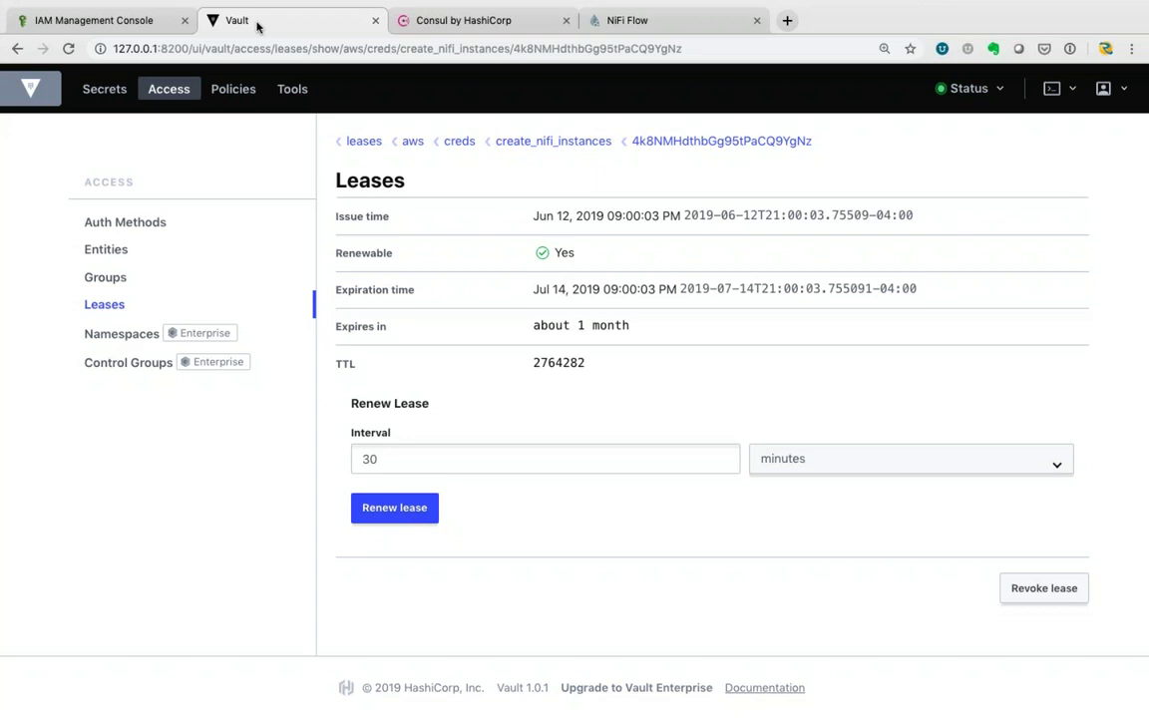
left_click(145, 47)
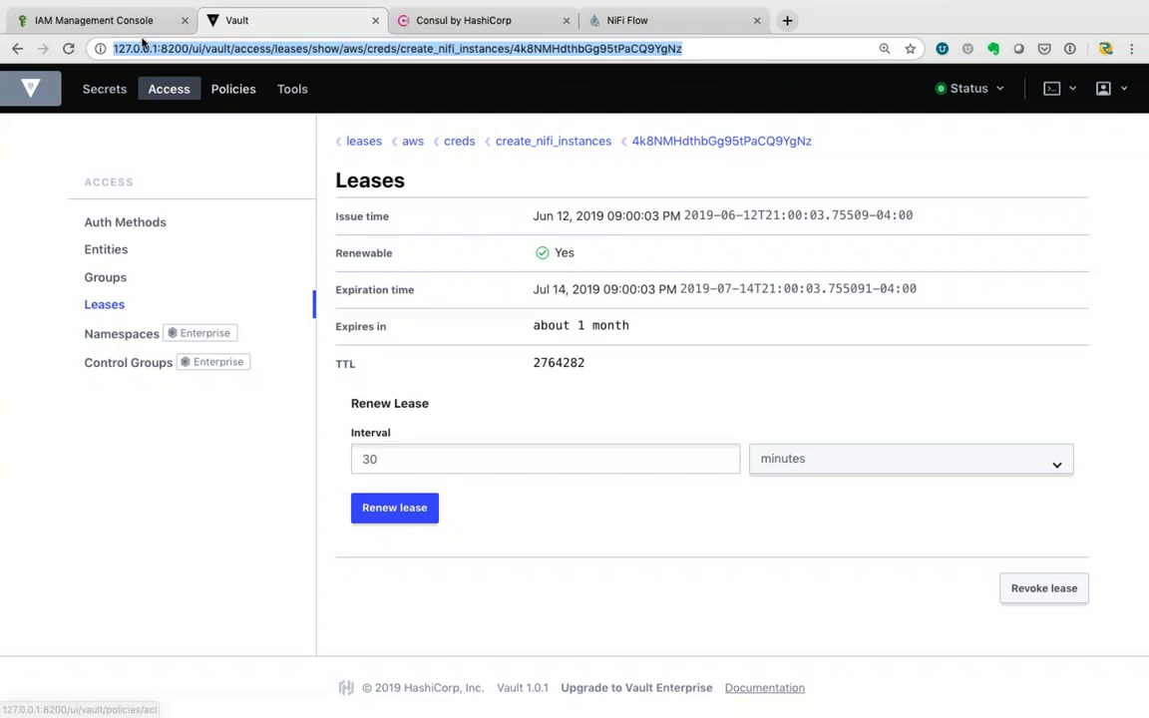
key("super+Tab")
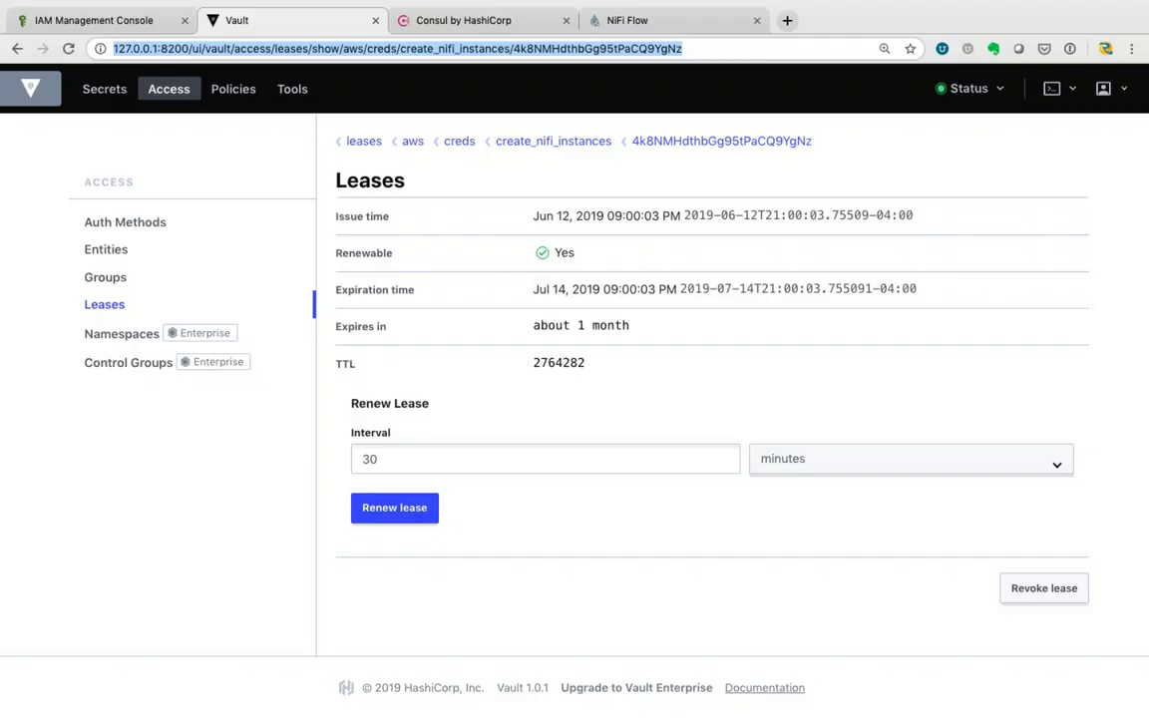
- Return to the NiFi flow canvas and look over its connected processors
left_click(627, 19)
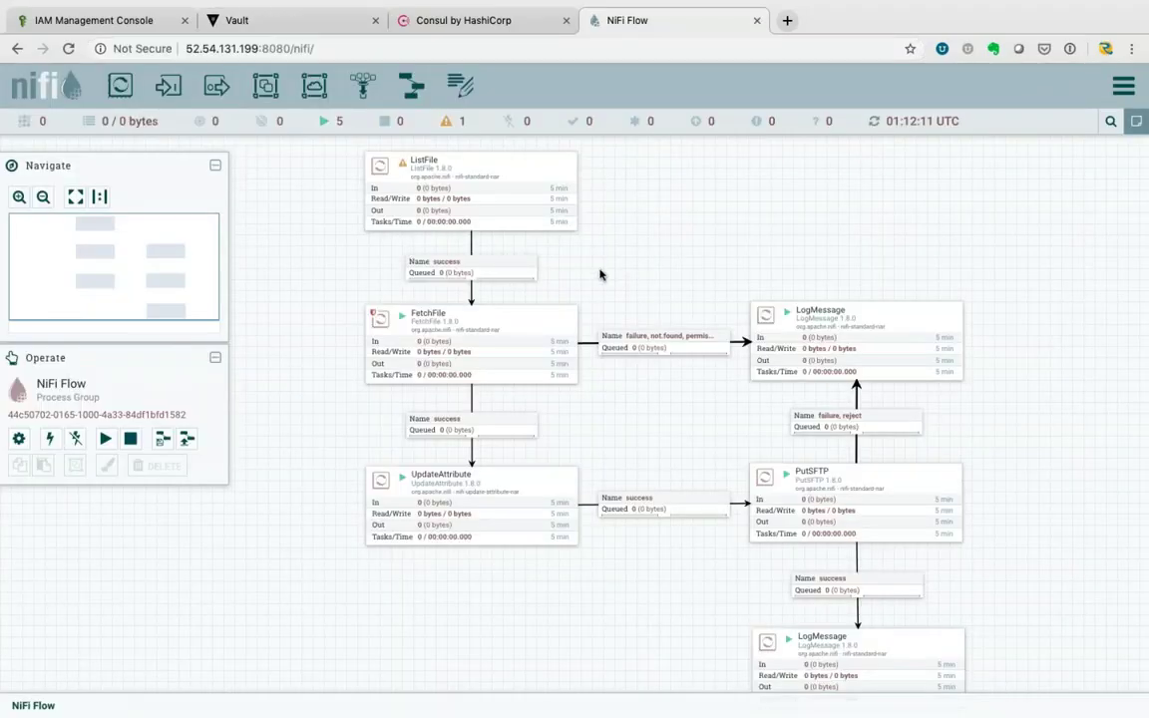
scroll(599, 274, "right", 1)
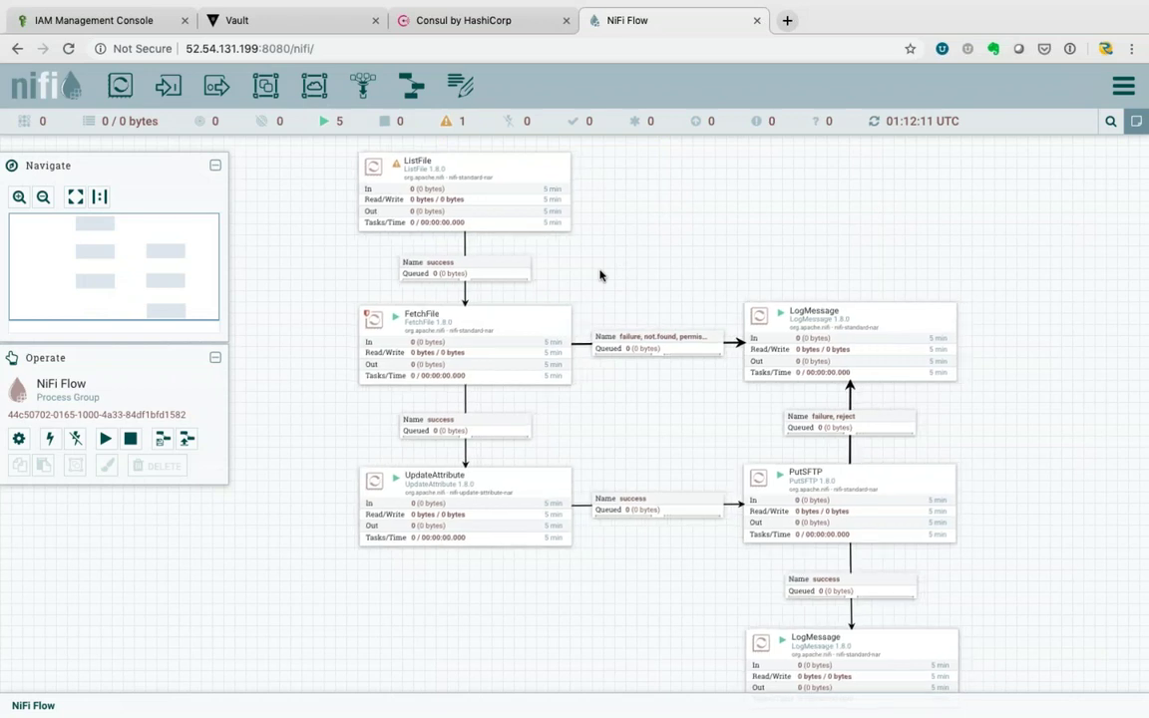
scroll(600, 274, "right", 2)
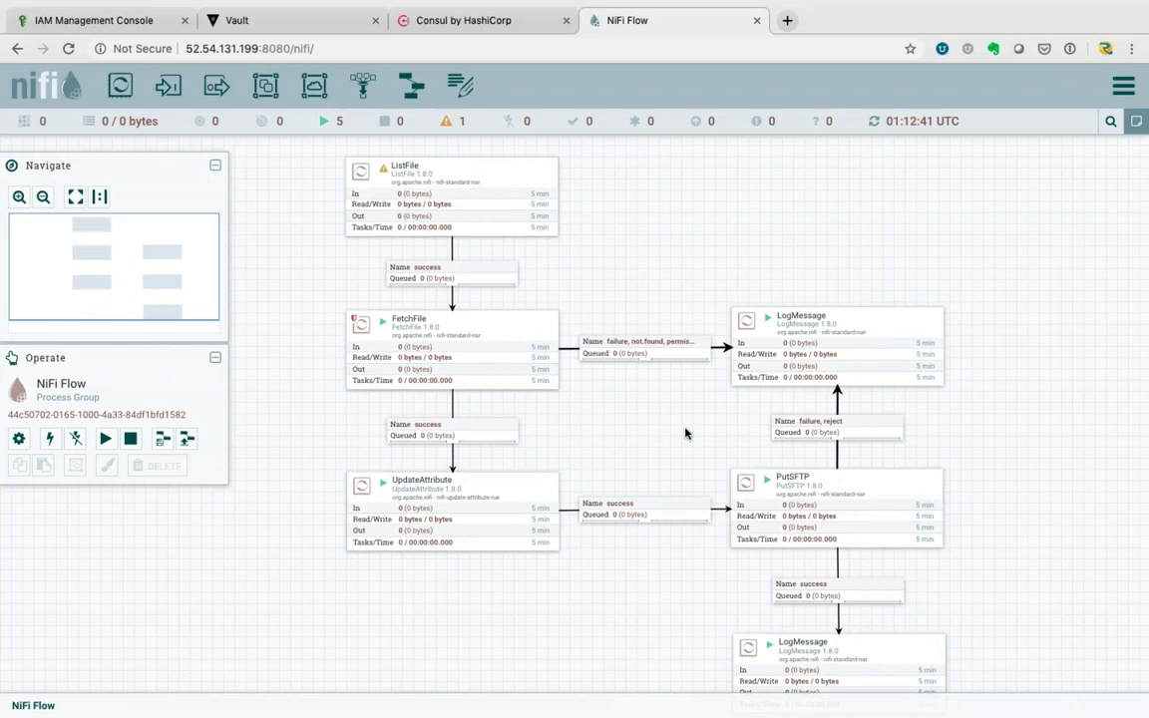
- Switch to the terminal and examine the Consul members listing on the Consul server
key("super+Tab")
key("super+Tab")
key("super+Tab")
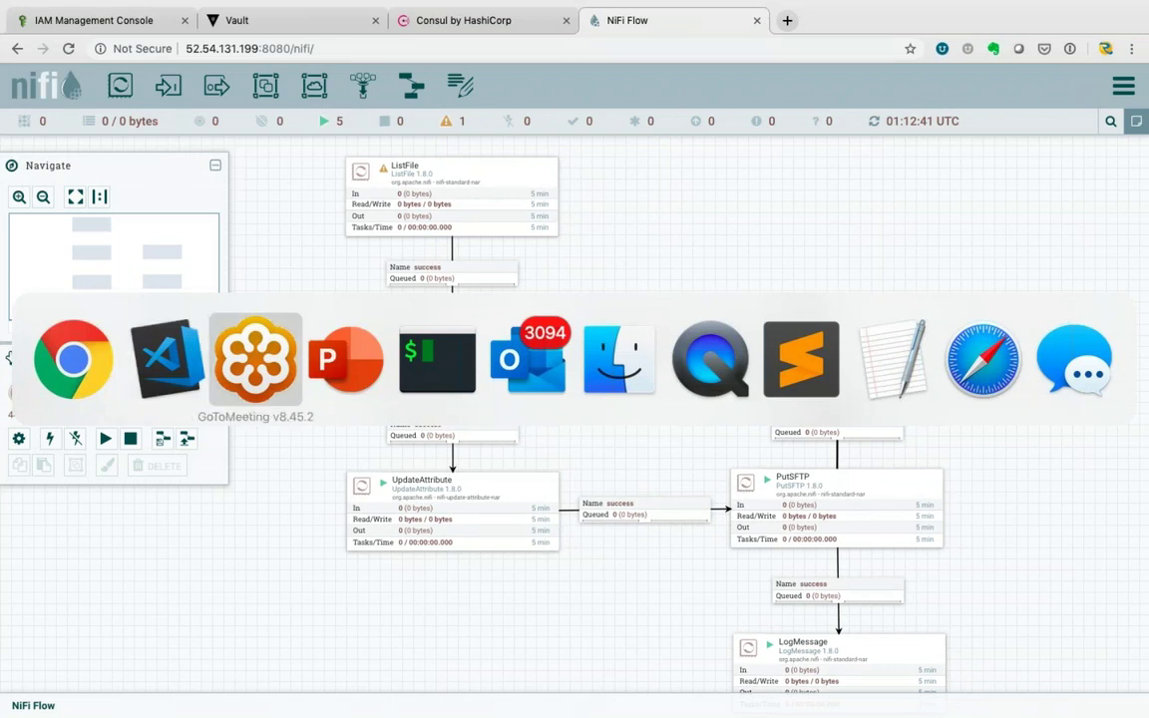
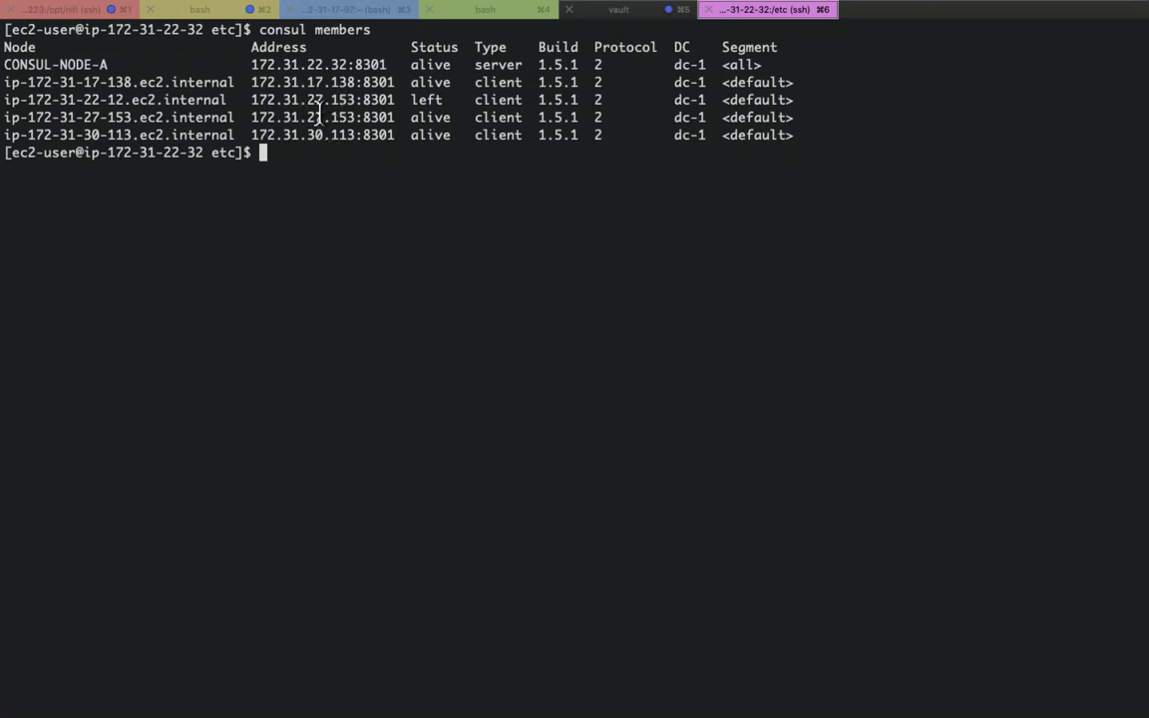
- Switch to Chrome and examine the nifi service's instances in Consul, including the service check for node ip-172-31-17-138.ec2.internal
key("super+Tab")
key("super+Tab")
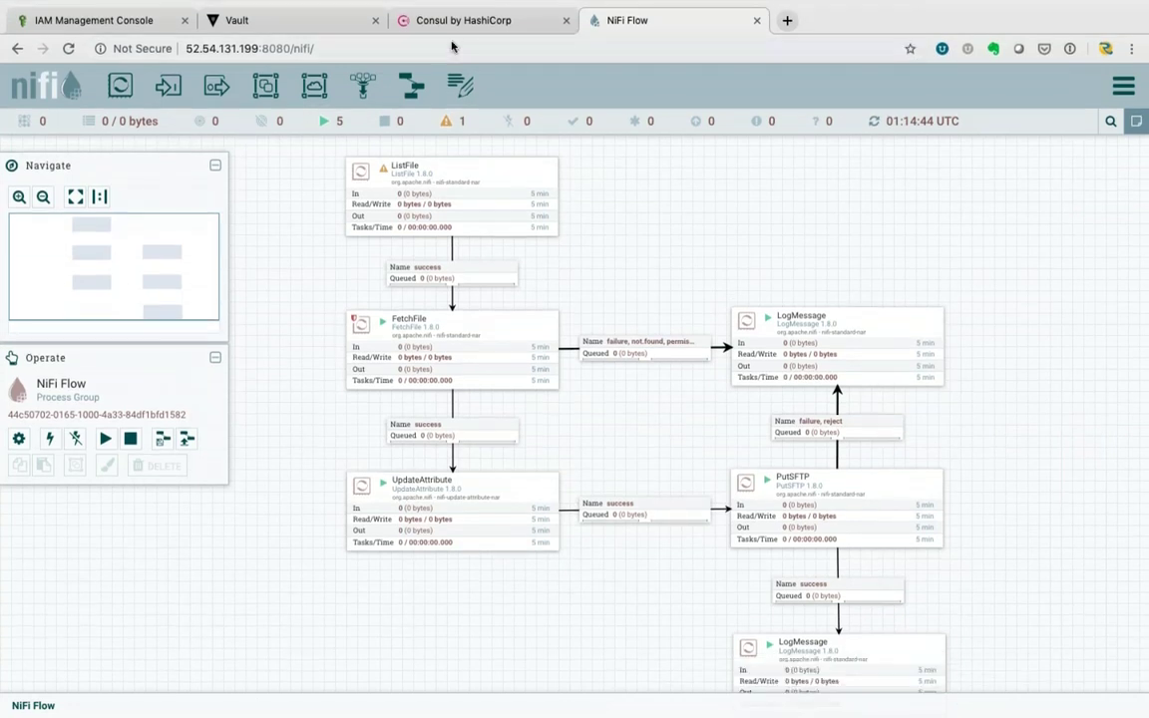
left_click(459, 20)
left_click(140, 84)
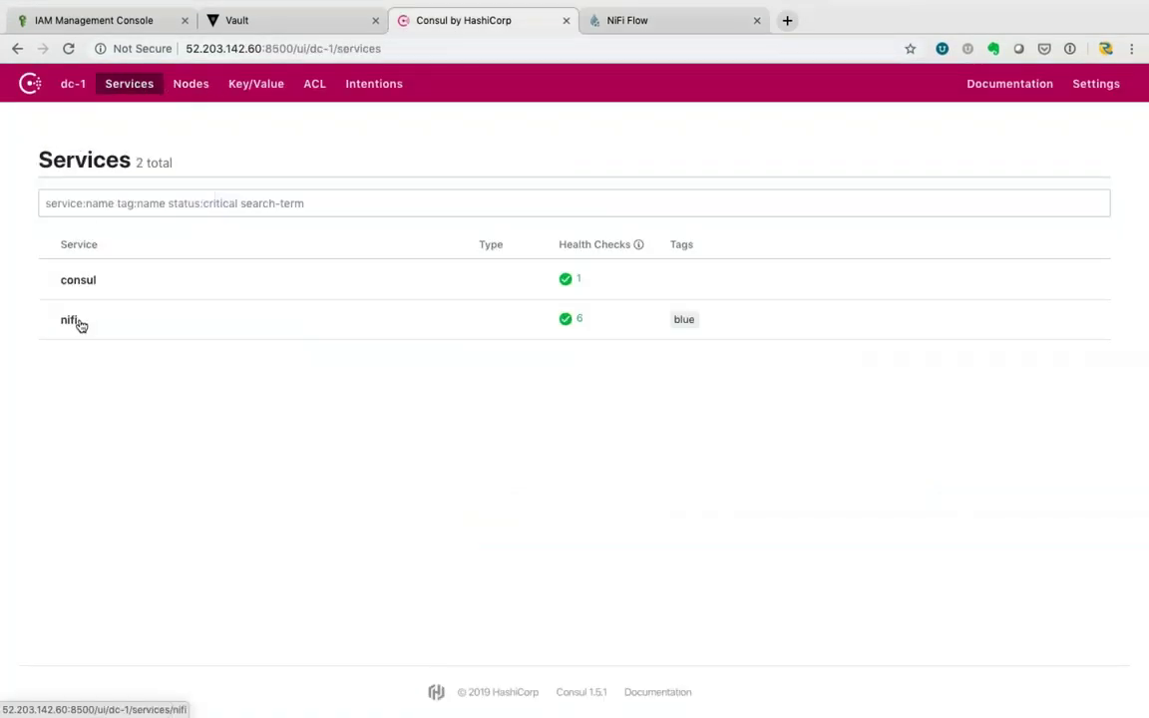
left_click(70, 320)
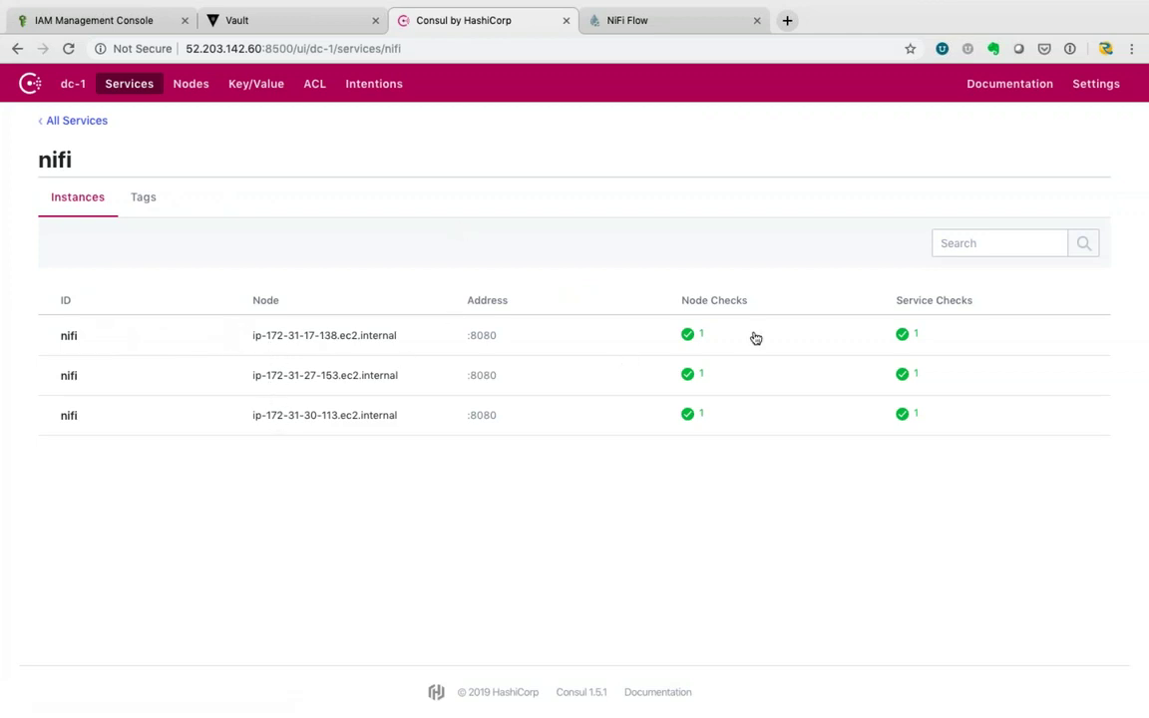
left_click(822, 337)
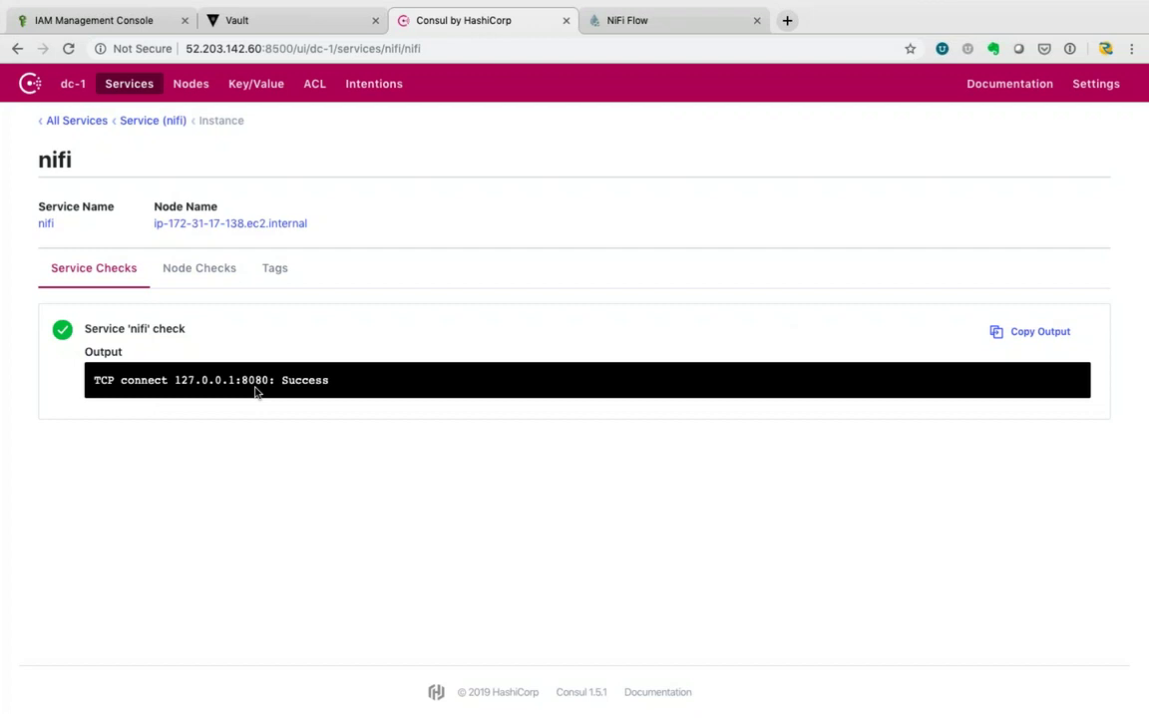
left_click(140, 92)
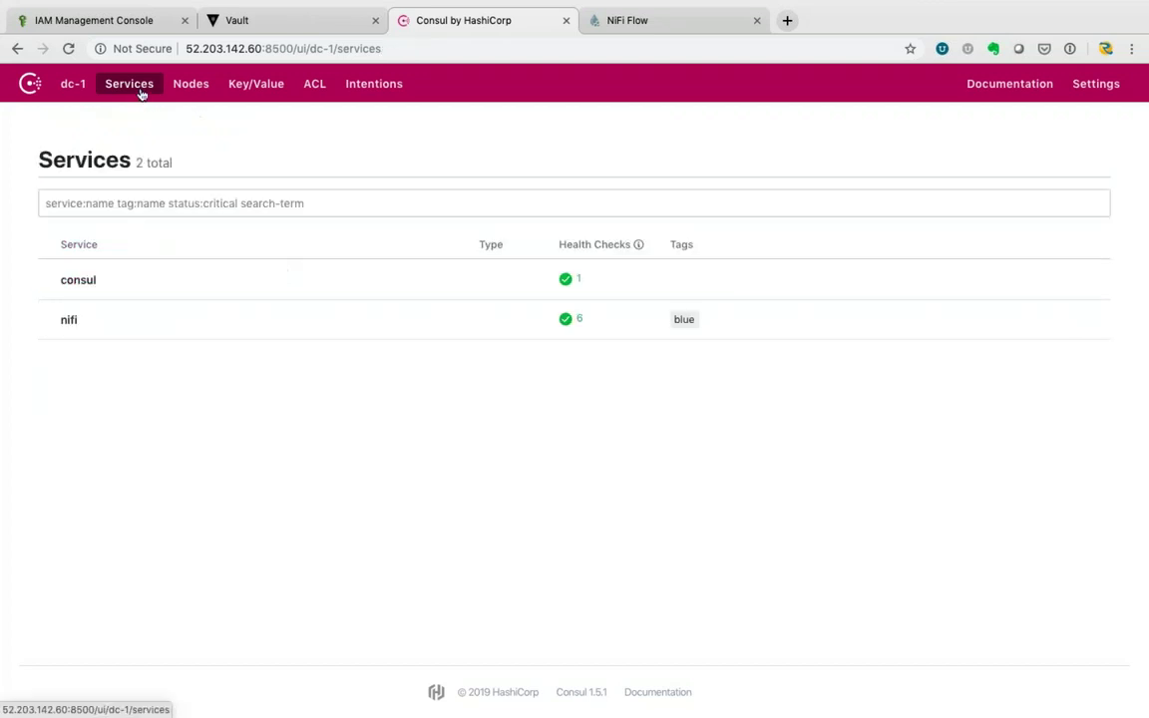
left_click(112, 327)
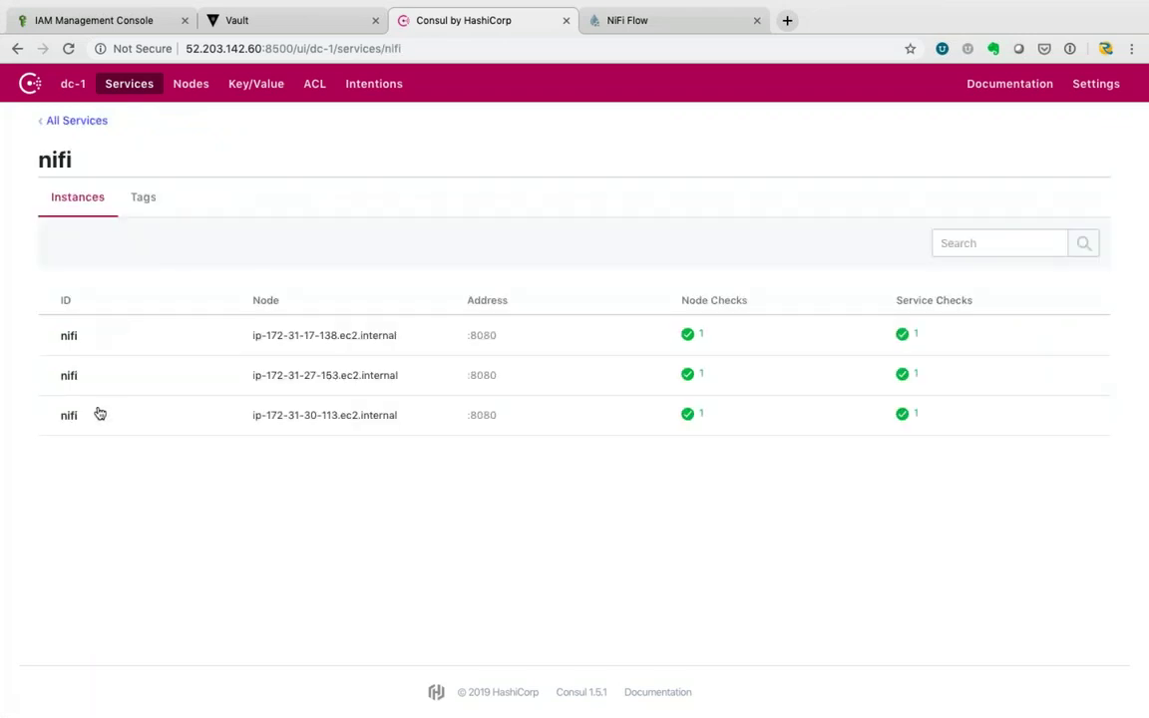
- Switch to the terminal and query Consul DNS by running dig nifi.service.consul on the Consul server
key("super+Tab")
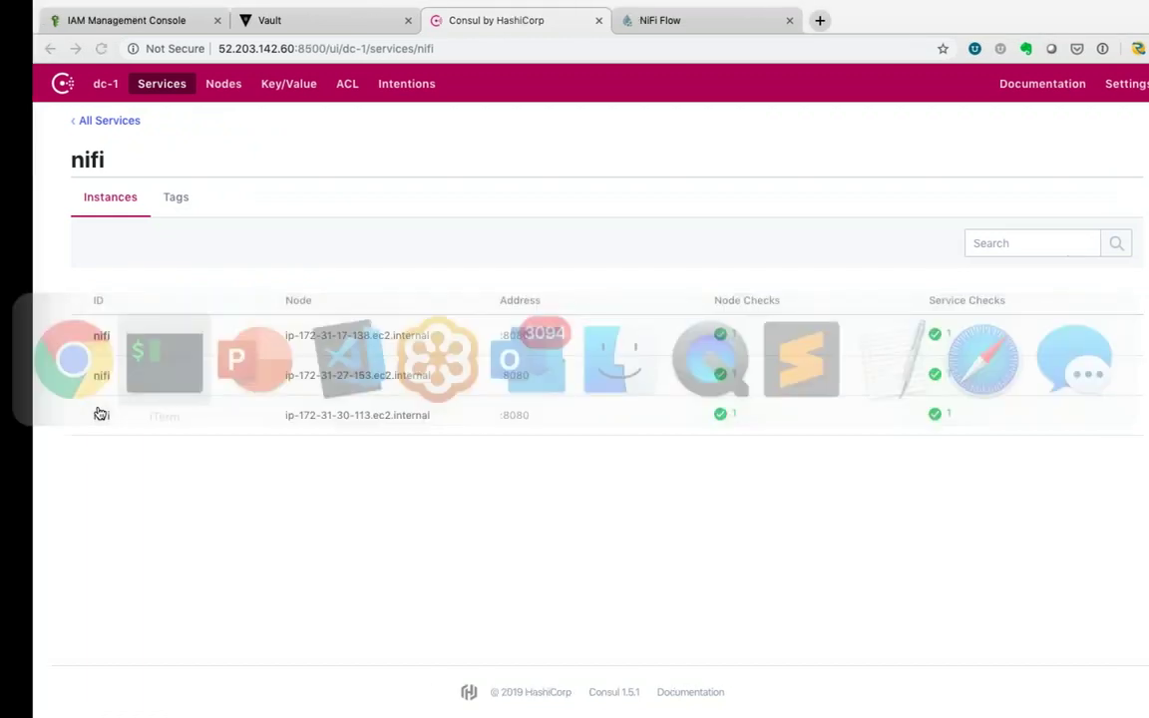
type("n")
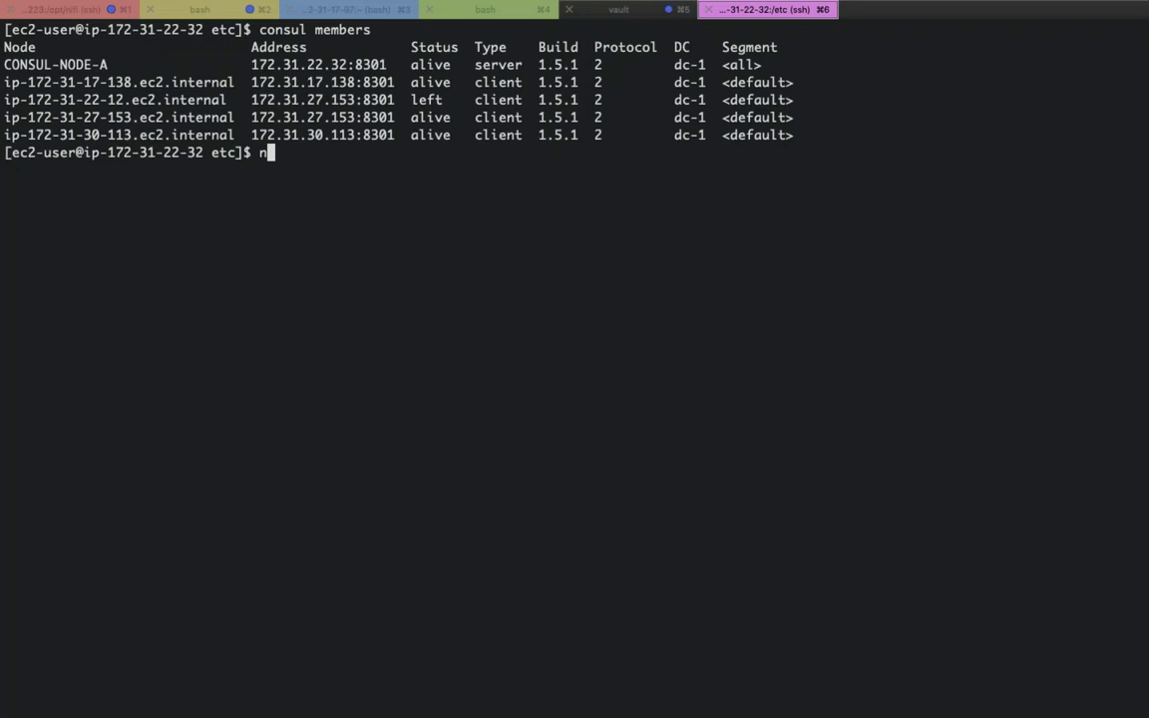
key("BackSpace")
type("dig ")
type("nifi.")
type("servc")
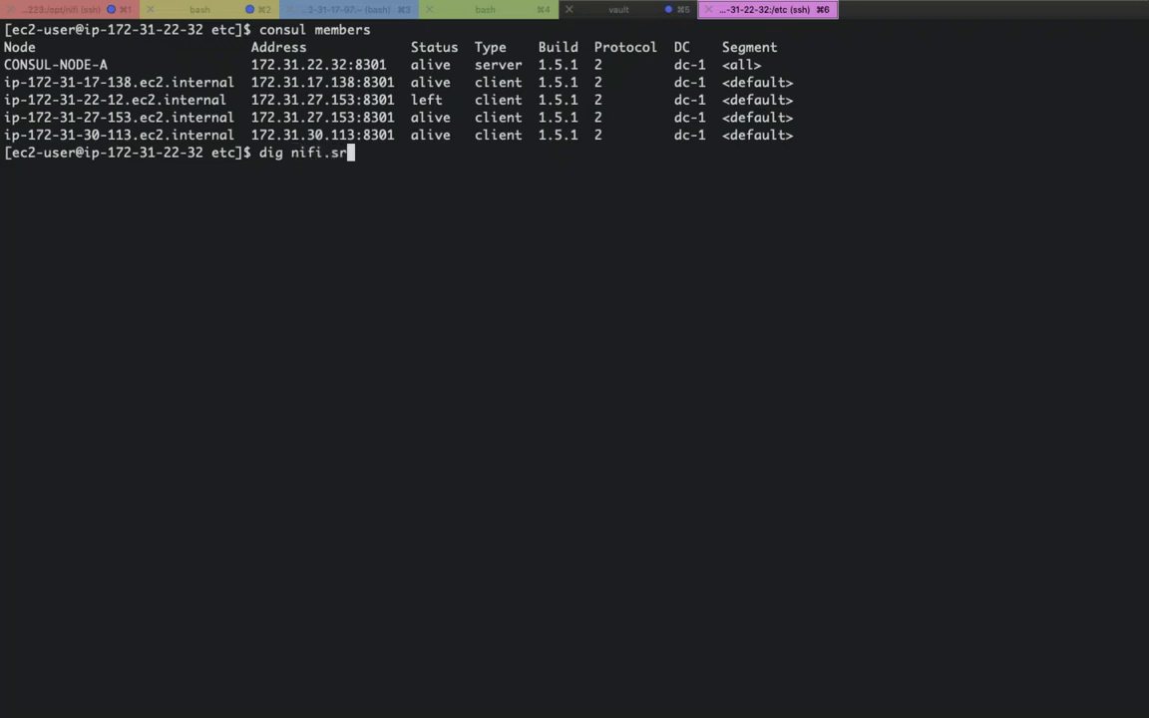
key("BackSpace")
type("ice.consul")
key("Return")
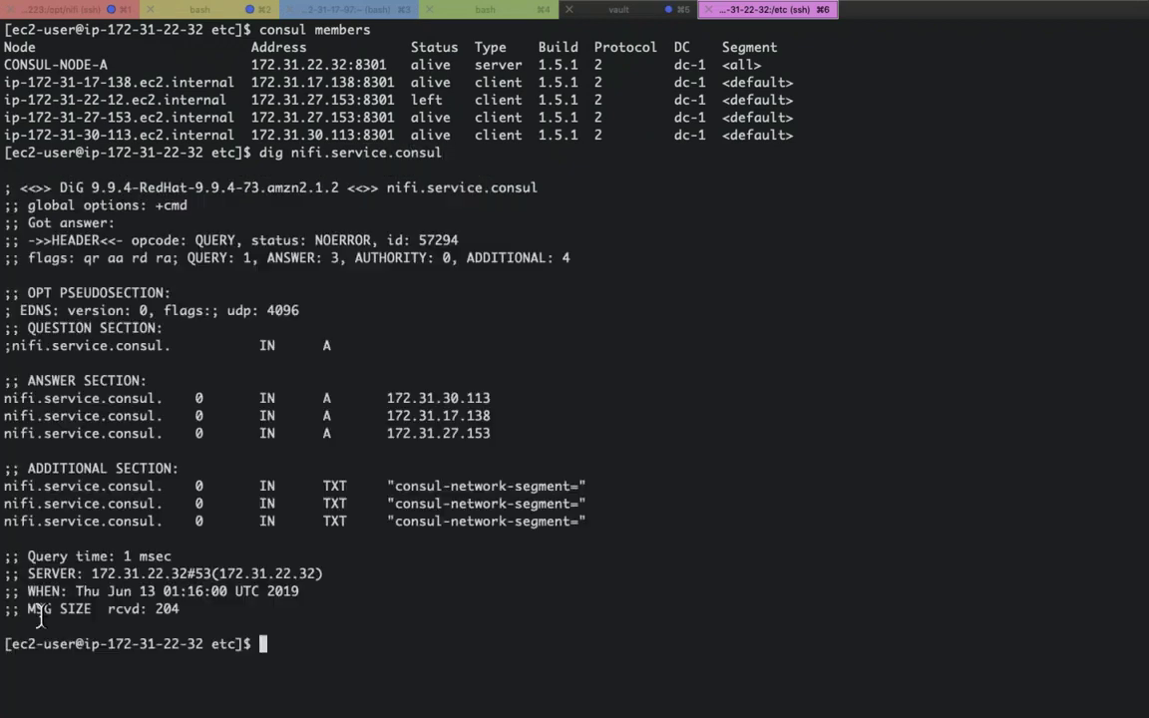
- Highlight the addresses and the nifi.service.consul names in the dig answer section, then clear the selection
left_click_drag(492, 434, 373, 396)
left_click_drag(192, 386, 5, 397)
left_click(372, 426)
- Switch to Chrome and check the NiFi version in the About Apache NiFi information, then dismiss it
key("super+Tab")
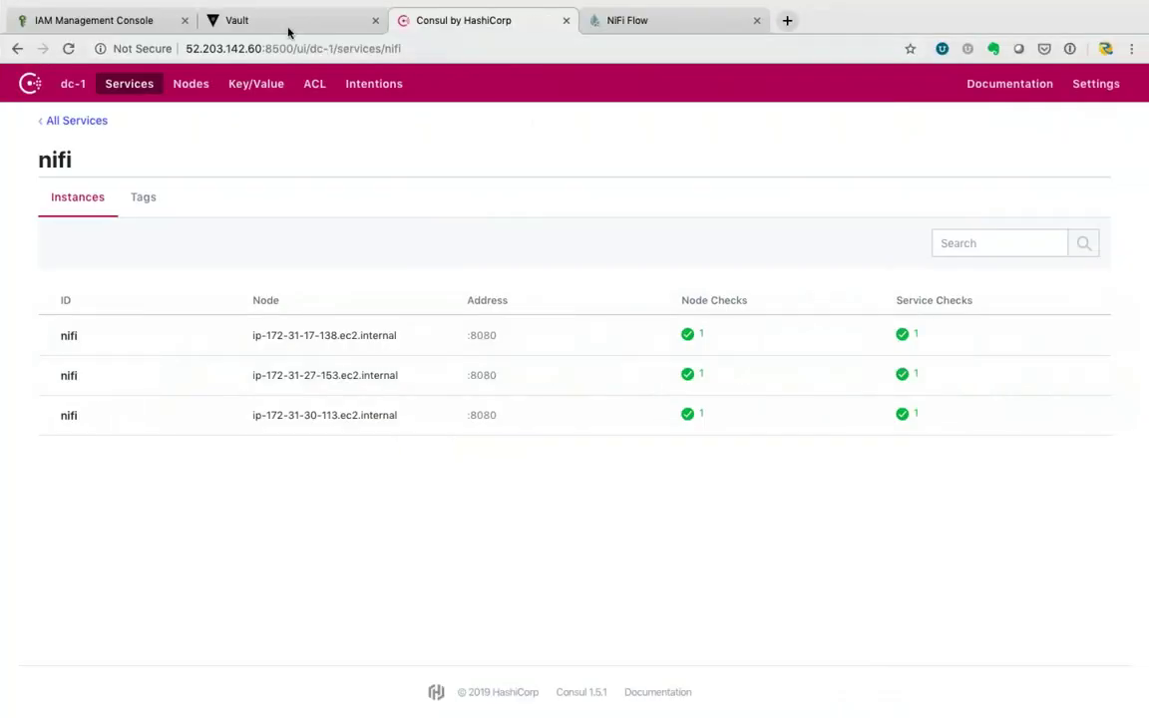
left_click(287, 24)
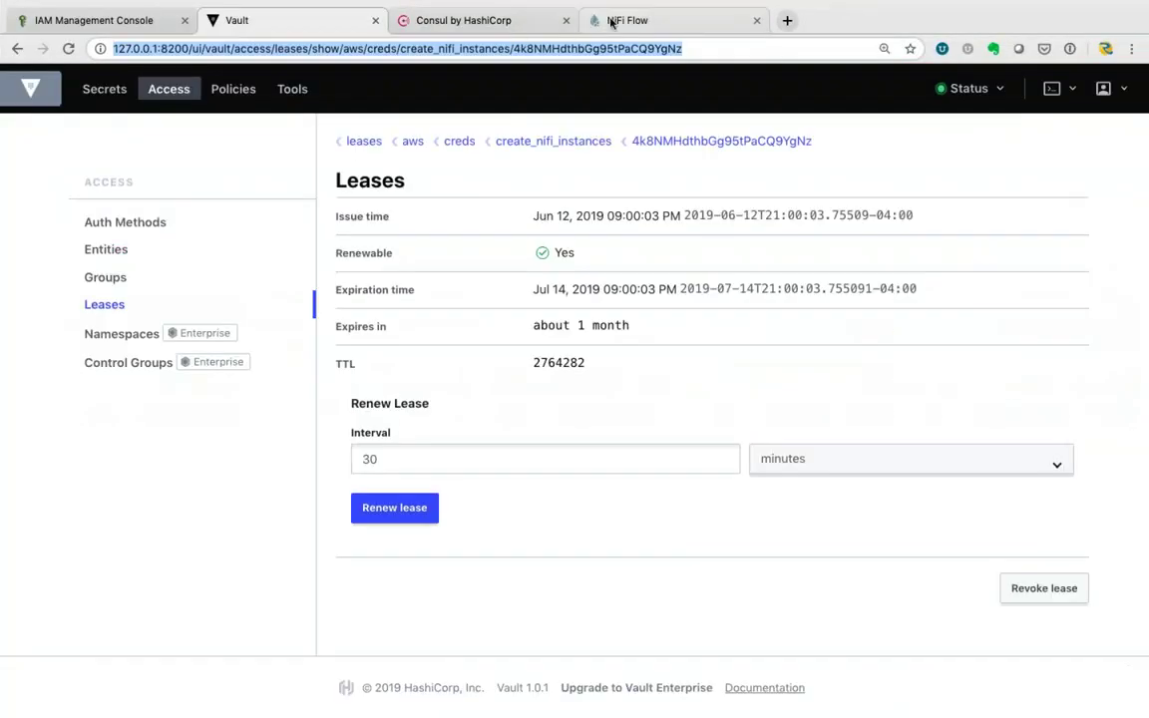
left_click(611, 22)
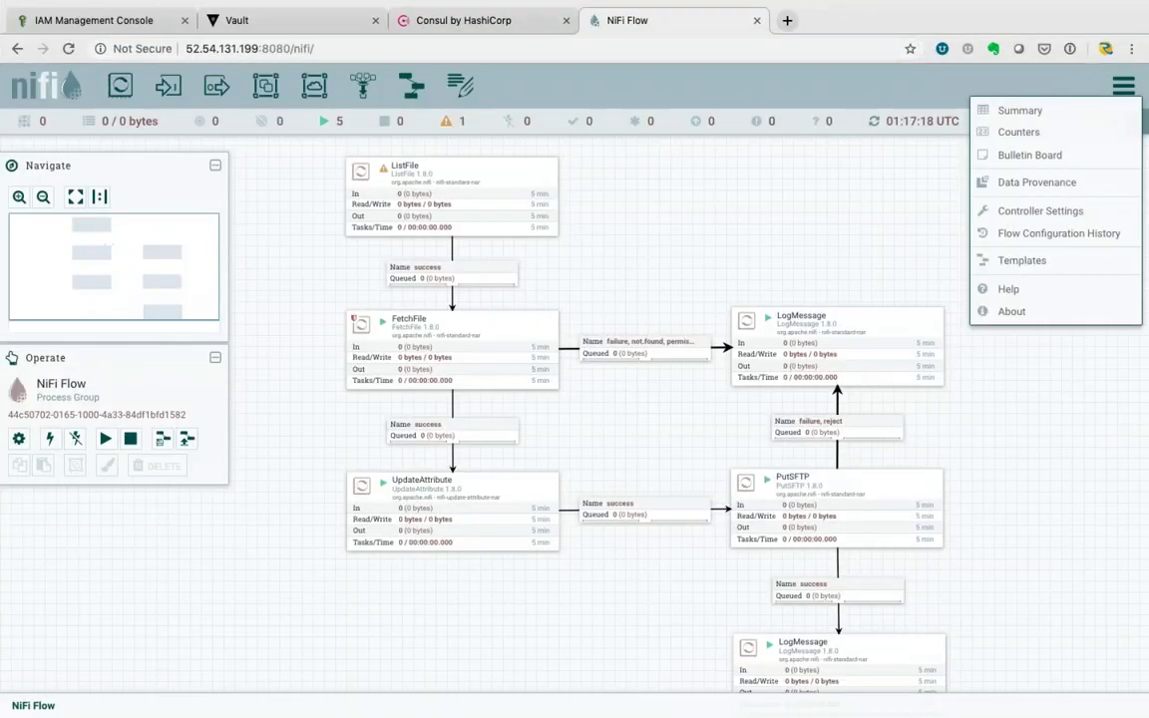
left_click(1012, 312)
double_click(383, 416)
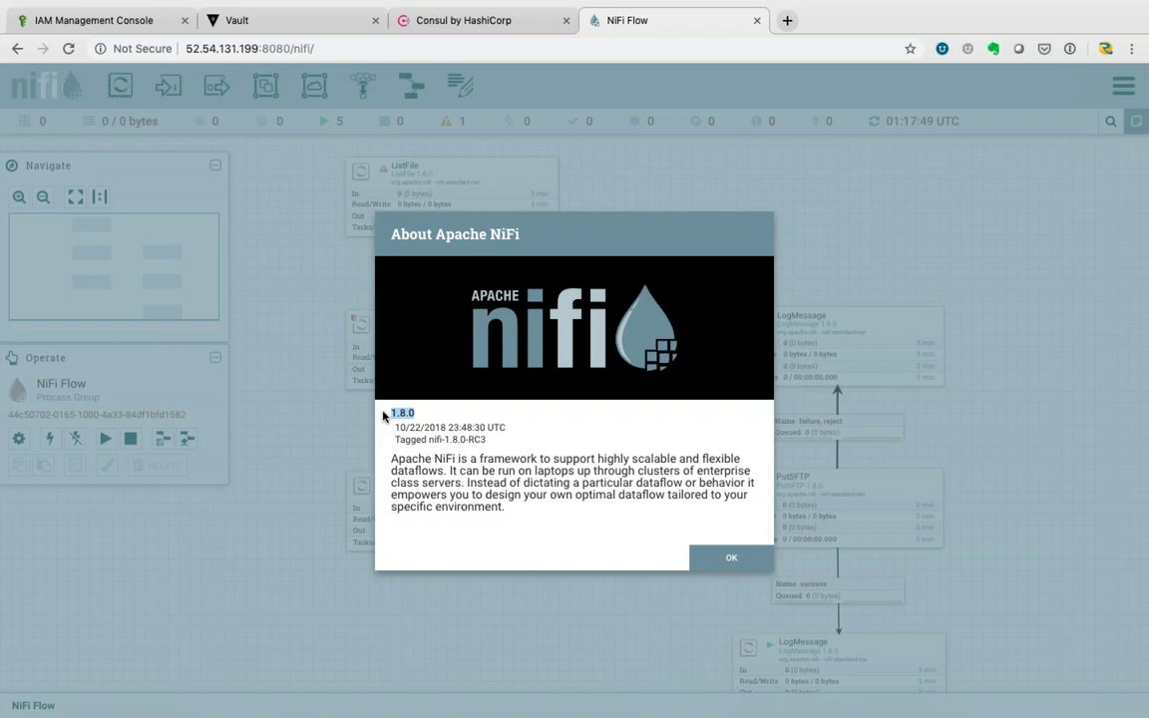
left_click(707, 558)
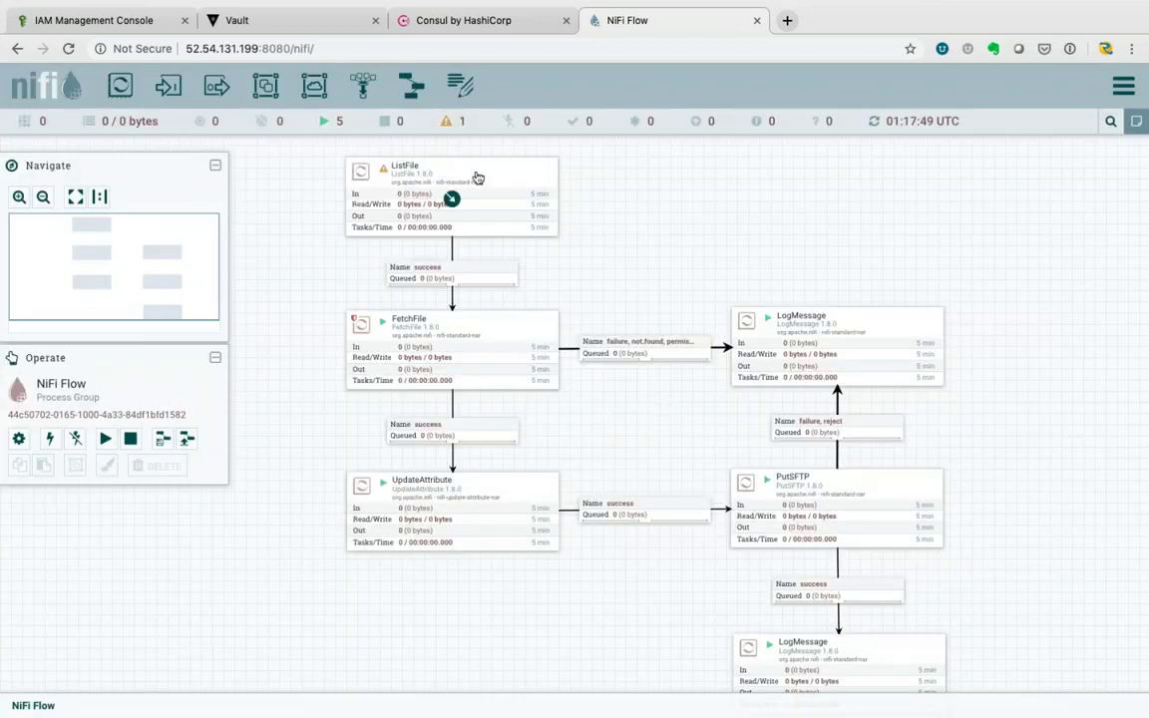
- Switch to Visual Studio Code and open vars.tf from the terraform-nifi folder
key("super+Tab")
key("super+Tab")
key("super+Tab")
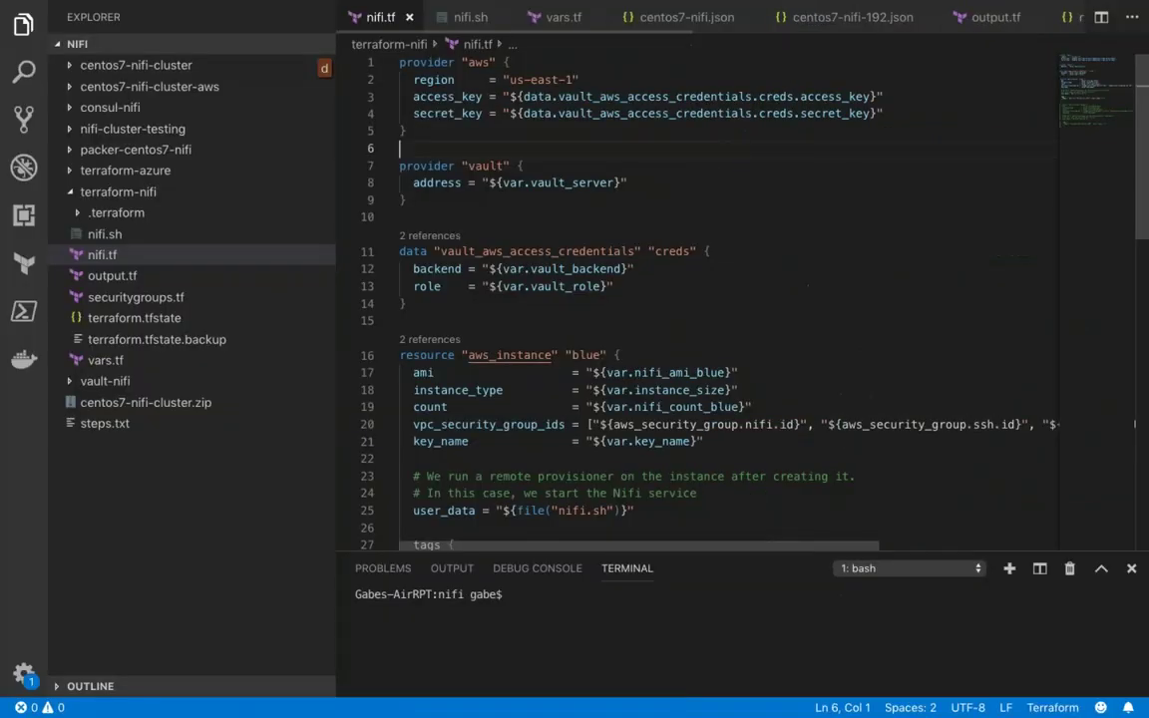
left_click(105, 360)
- Switch to the terminal's Packer session and highlight the AMI ID created by the finished build
key("super+Tab")
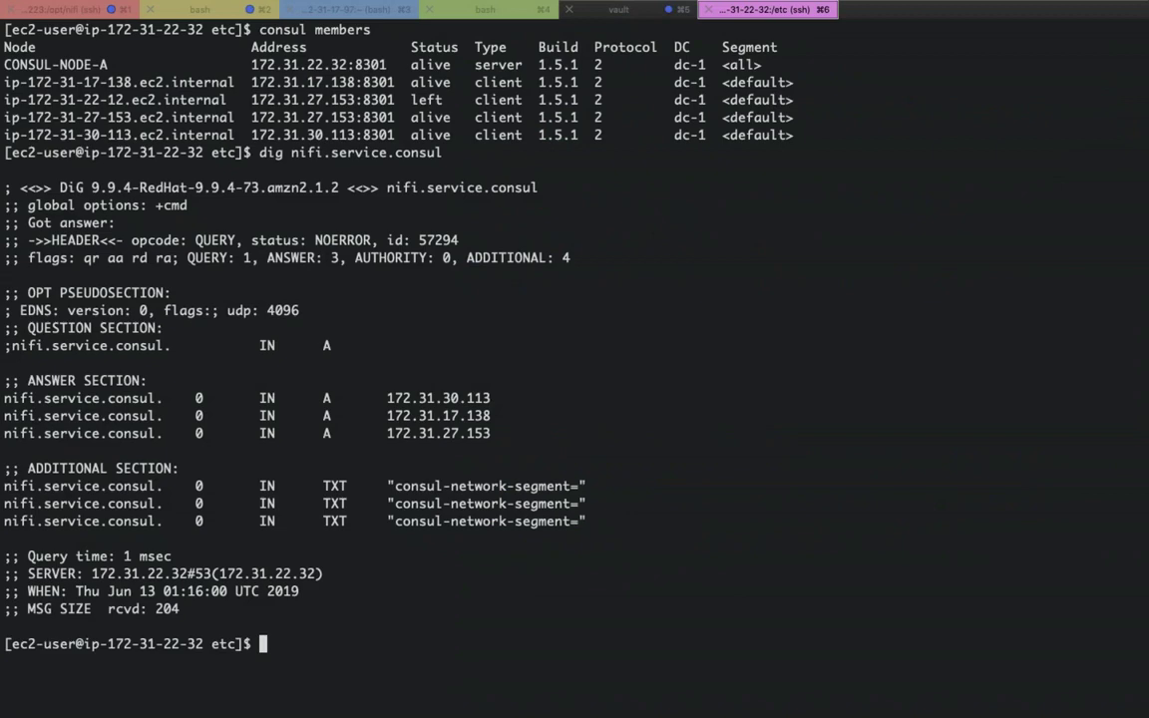
key("super+2")
left_click_drag(260, 635, 92, 635)
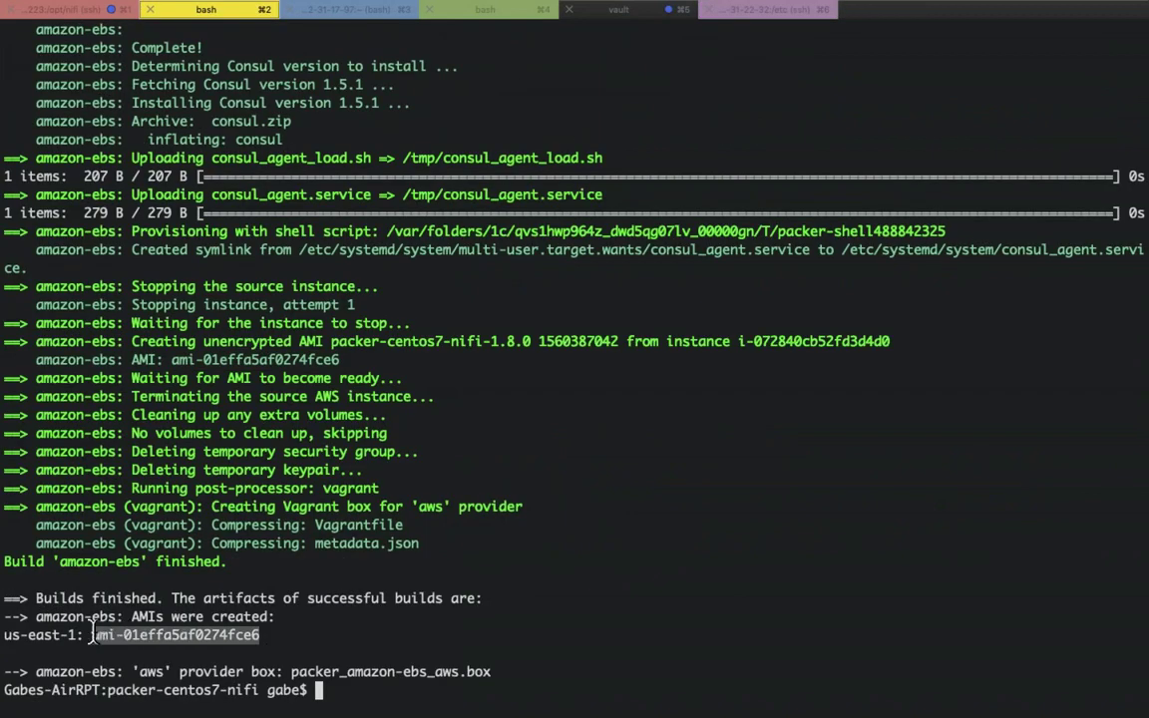
left_click(146, 651)
type("clear")
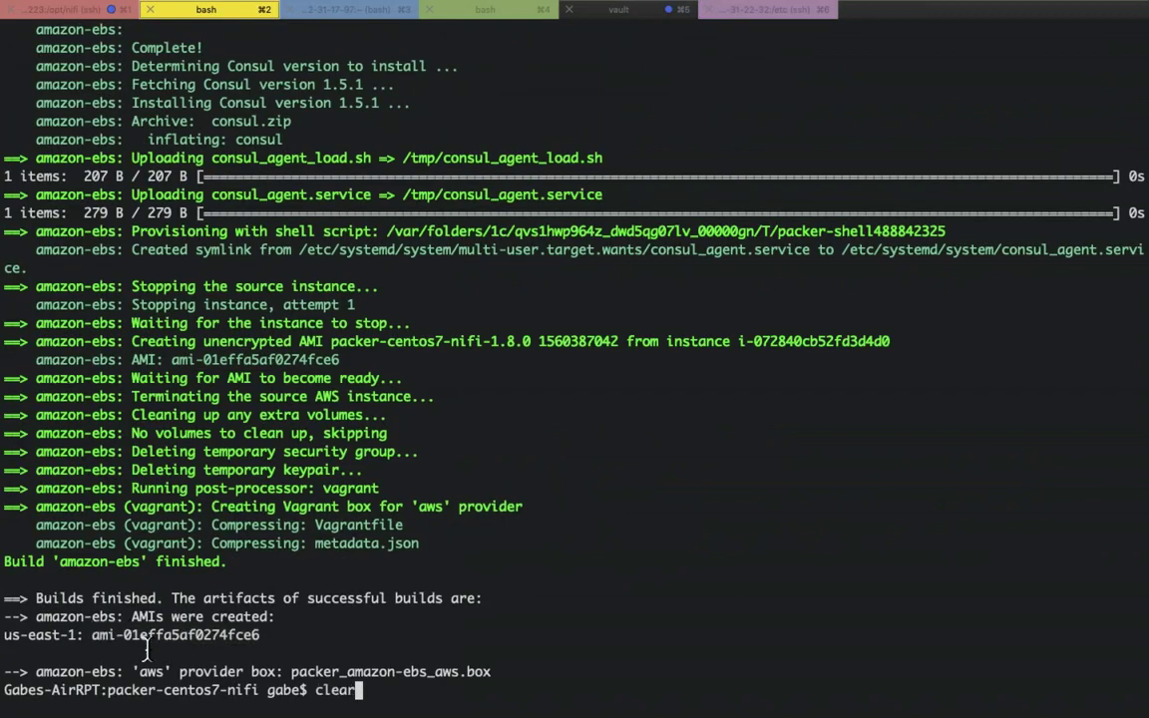
key("Return")
key("Up")
key("Up")
key("Up")
key("Up")
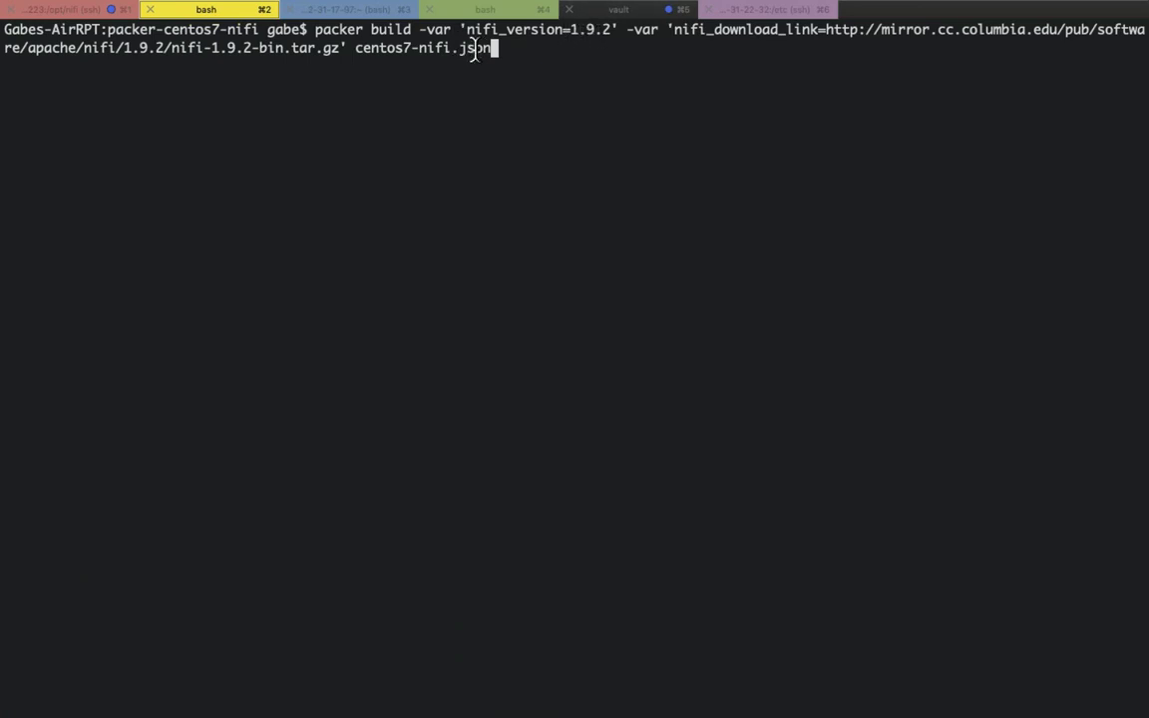
left_click_drag(491, 48, 347, 55)
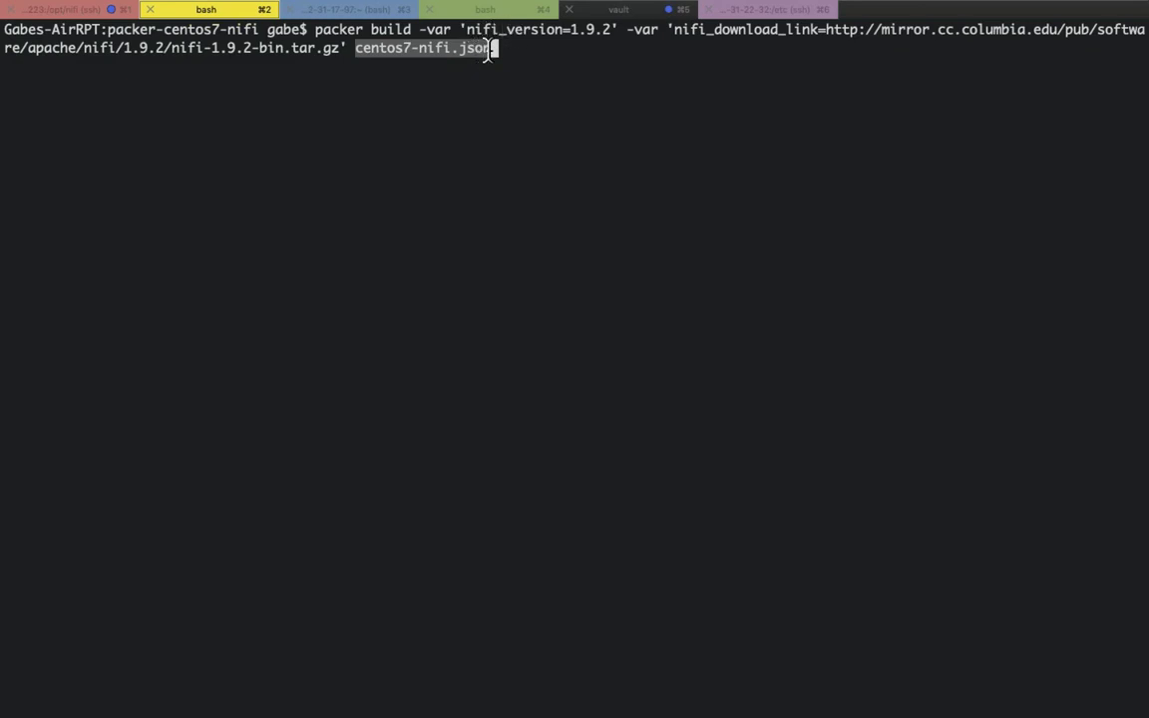
left_click(660, 54)
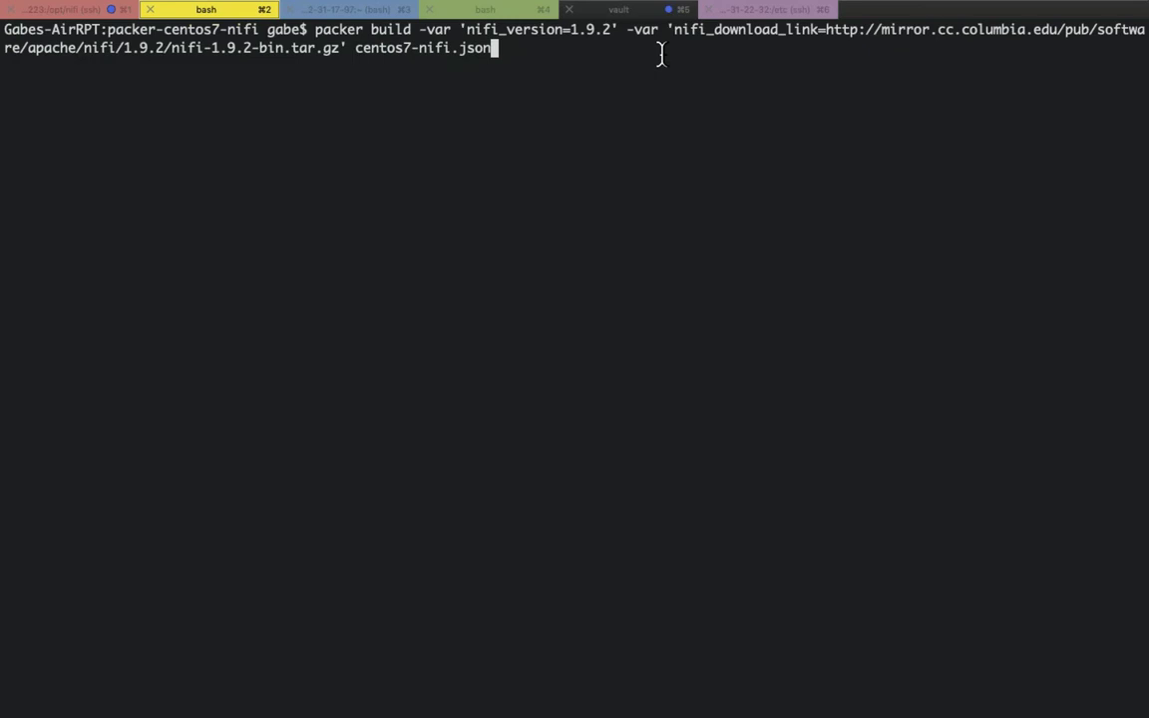
key("Return")
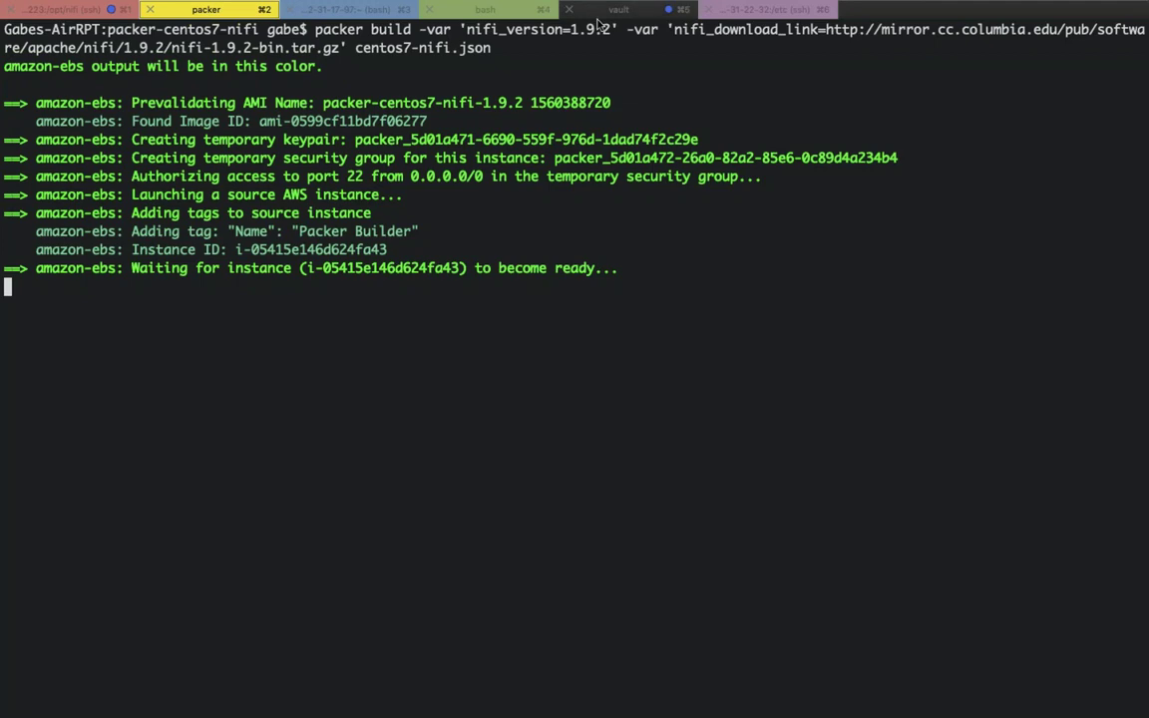
- Bring up the terraform-nifi terminal session and check the blue instances' private IP outputs
mouse_move(297, 21)
left_click(341, 12)
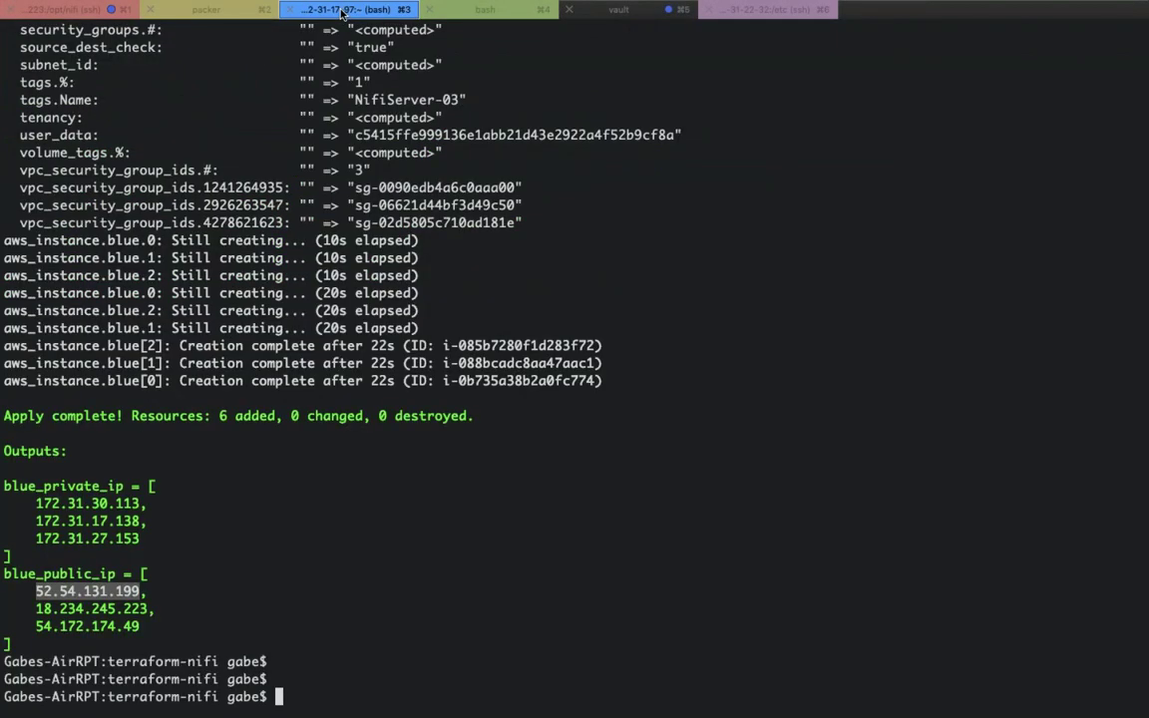
key("super+Tab")
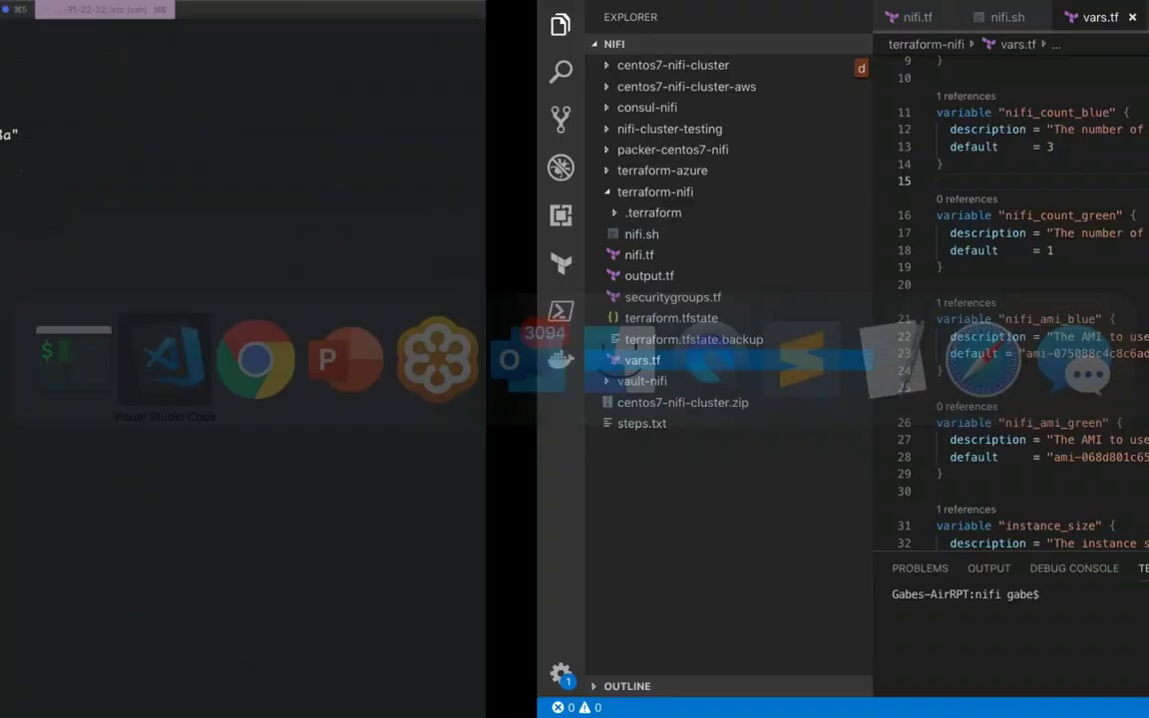
key("super+Tab")
mouse_move(139, 538)
left_mouse_down()
mouse_move(40, 521)
mouse_move(38, 503)
mouse_move(44, 520)
mouse_move(140, 521)
left_mouse_up()
- Switch to Visual Studio Code and examine the blue and green count and AMI variables in vars.tf
key("super+Tab")
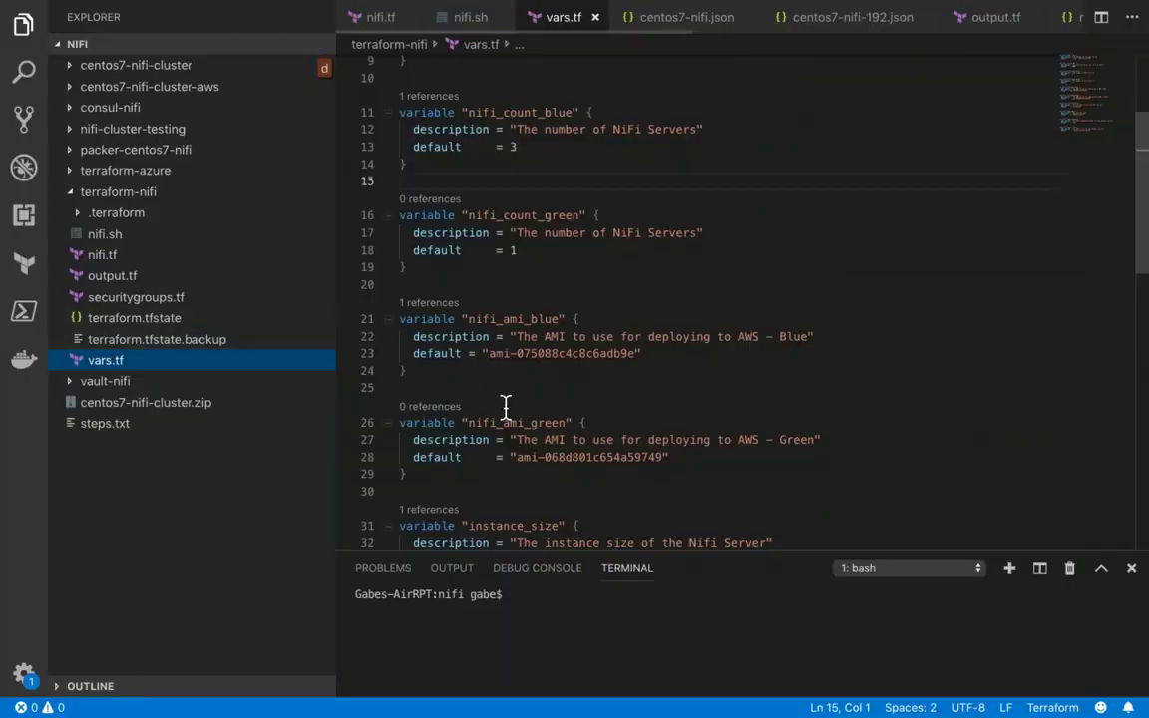
scroll(511, 412, "down", 1)
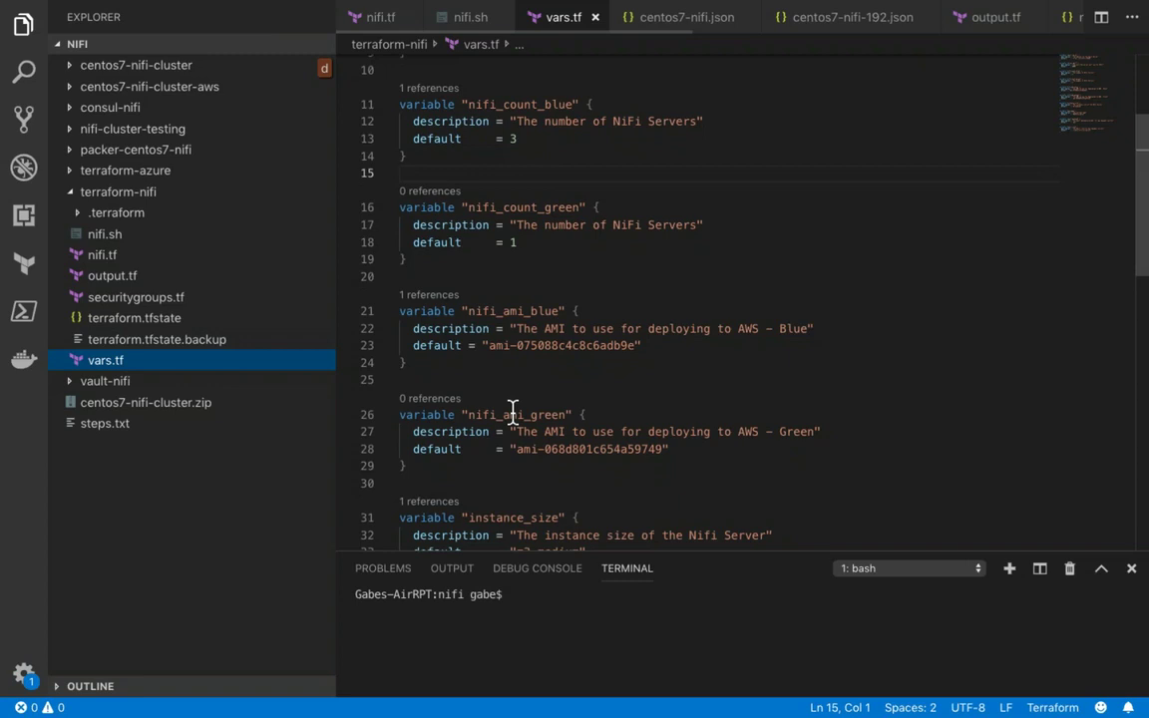
scroll(512, 411, "down", 5)
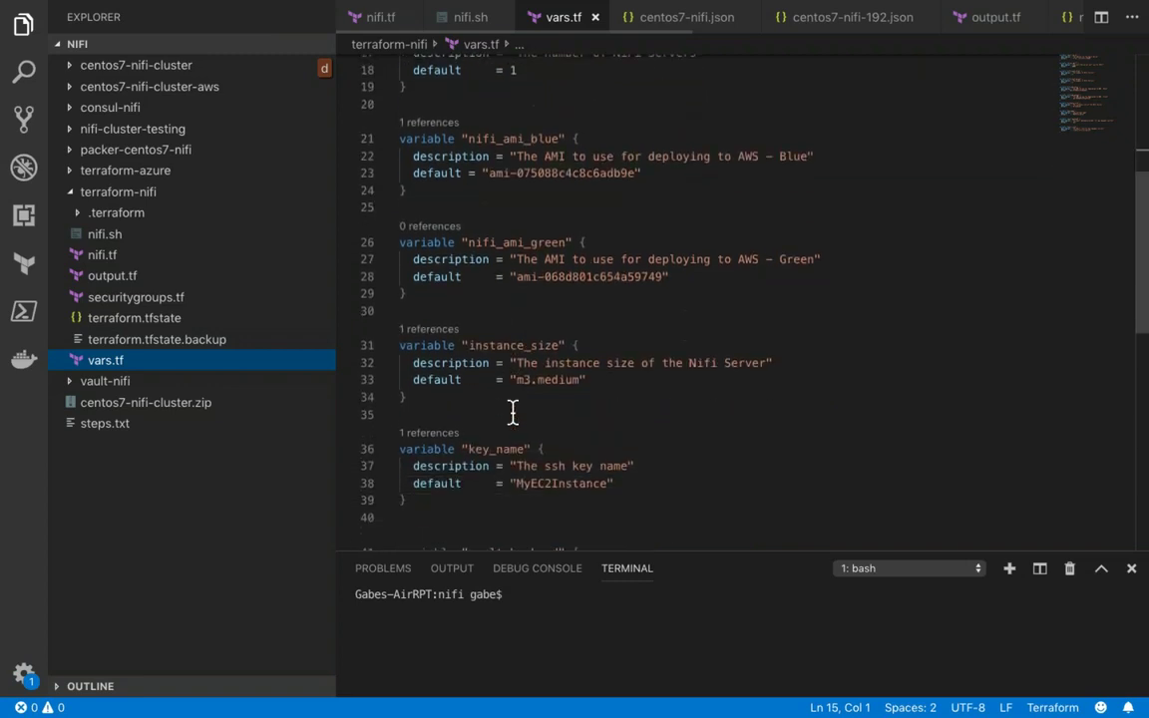
- Uncomment the whole aws_instance "green" resource block in nifi.tf
left_click(115, 256)
scroll(417, 429, "down", 8)
left_click_drag(420, 428, 399, 377)
left_click_drag(379, 309, 351, 184)
mouse_move(152, 6)
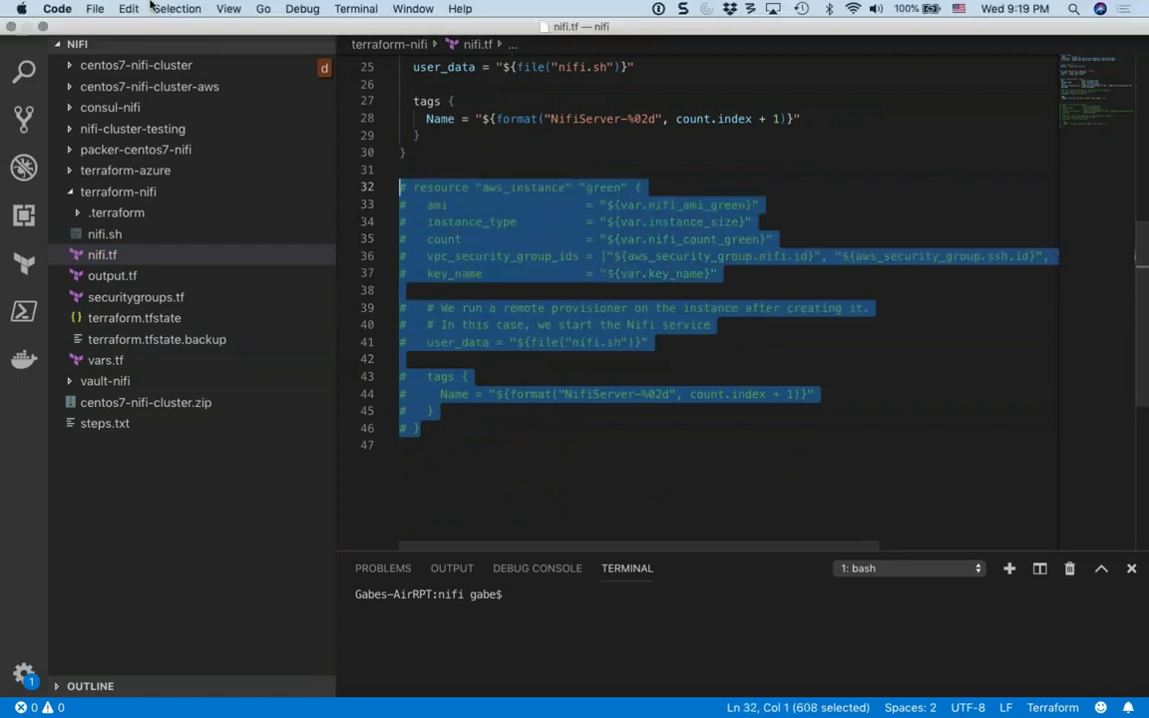
left_click(128, 8)
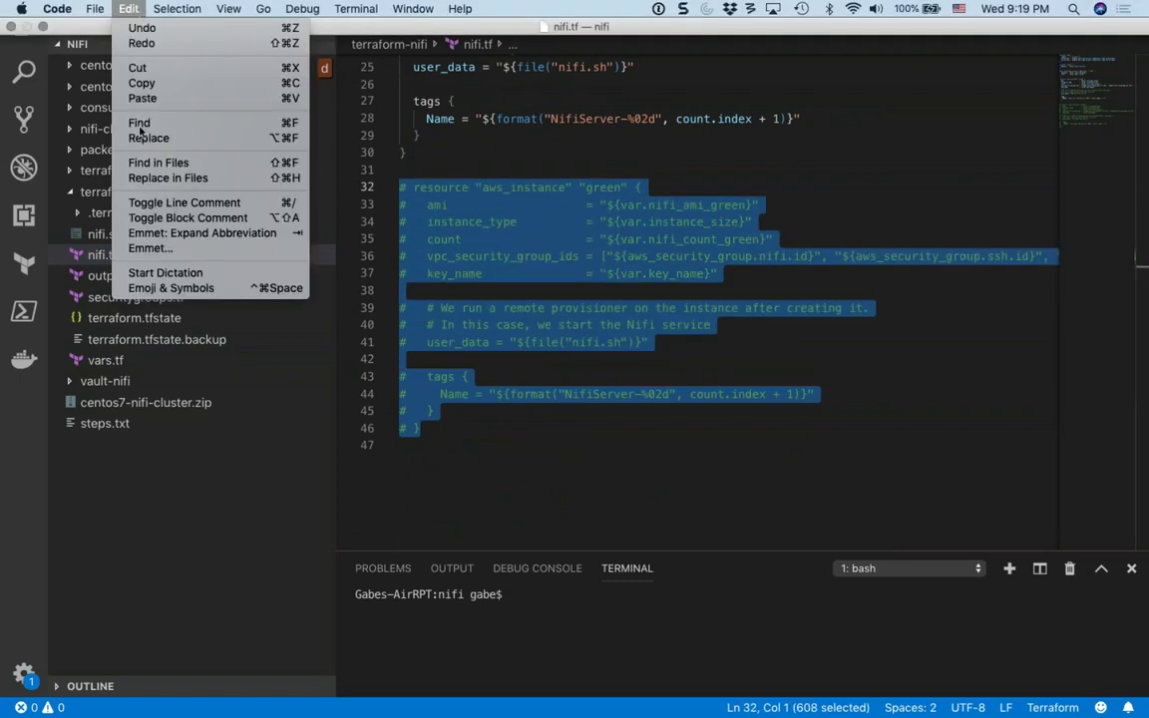
left_click(139, 84)
key("super+slash")
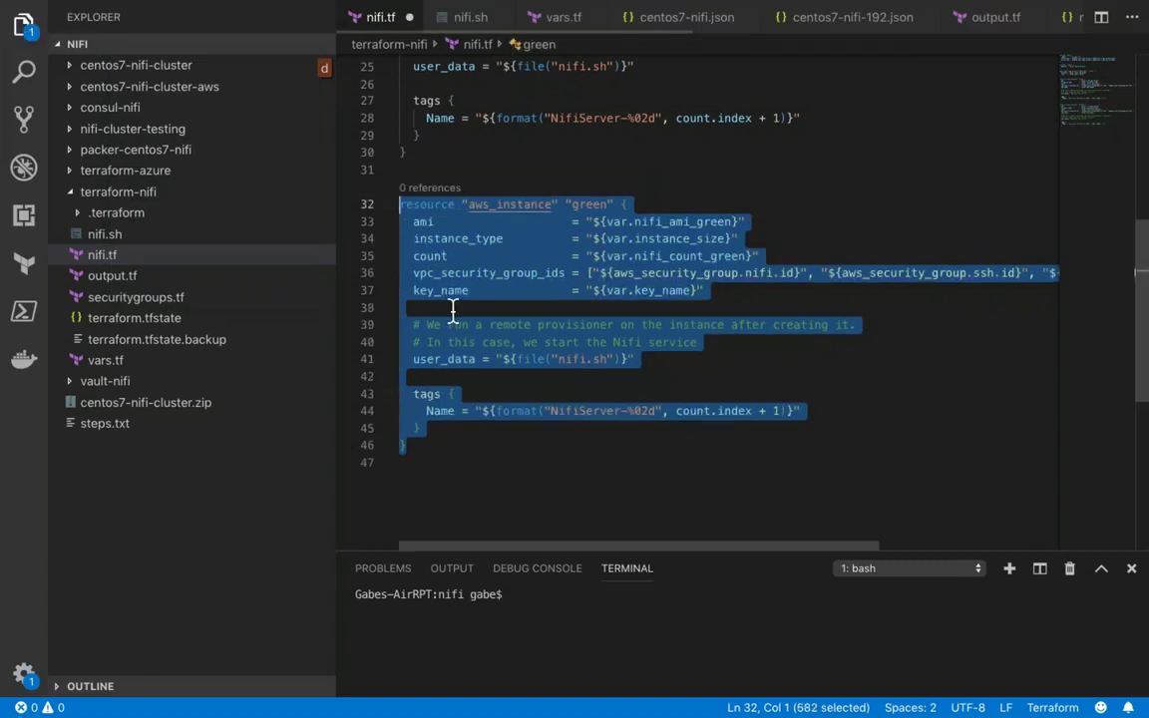
- Highlight ami_green in the ami value of the green instance resource
scroll(599, 257, "up", 1)
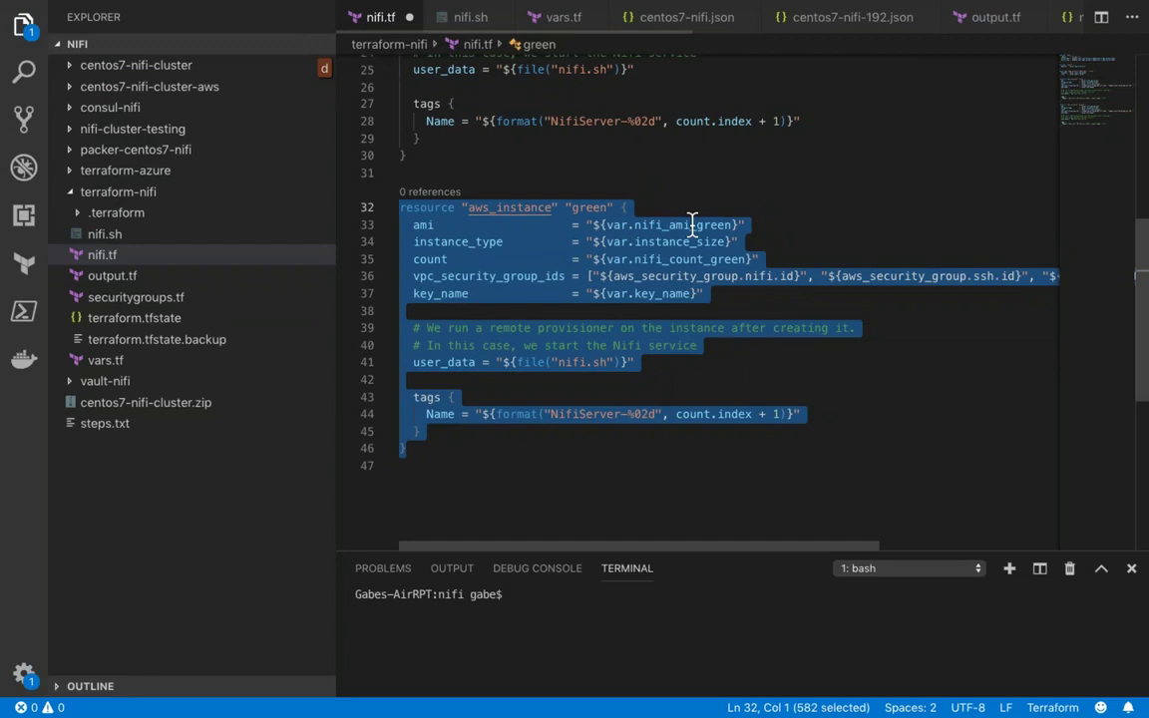
left_click(692, 224)
key("Left")
key("Left")
key("shift+Left")
key("alt+shift+Right")
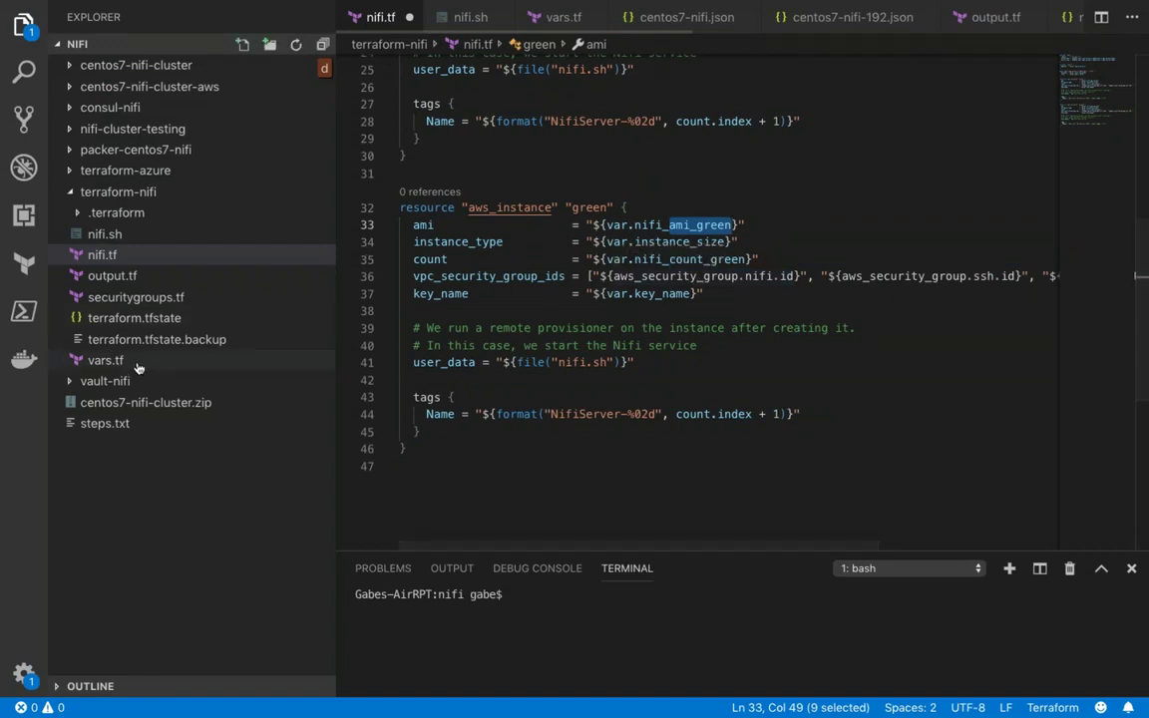
- Open output.tf and uncomment the green_public_ip and green_private_ip output blocks
left_click(115, 275)
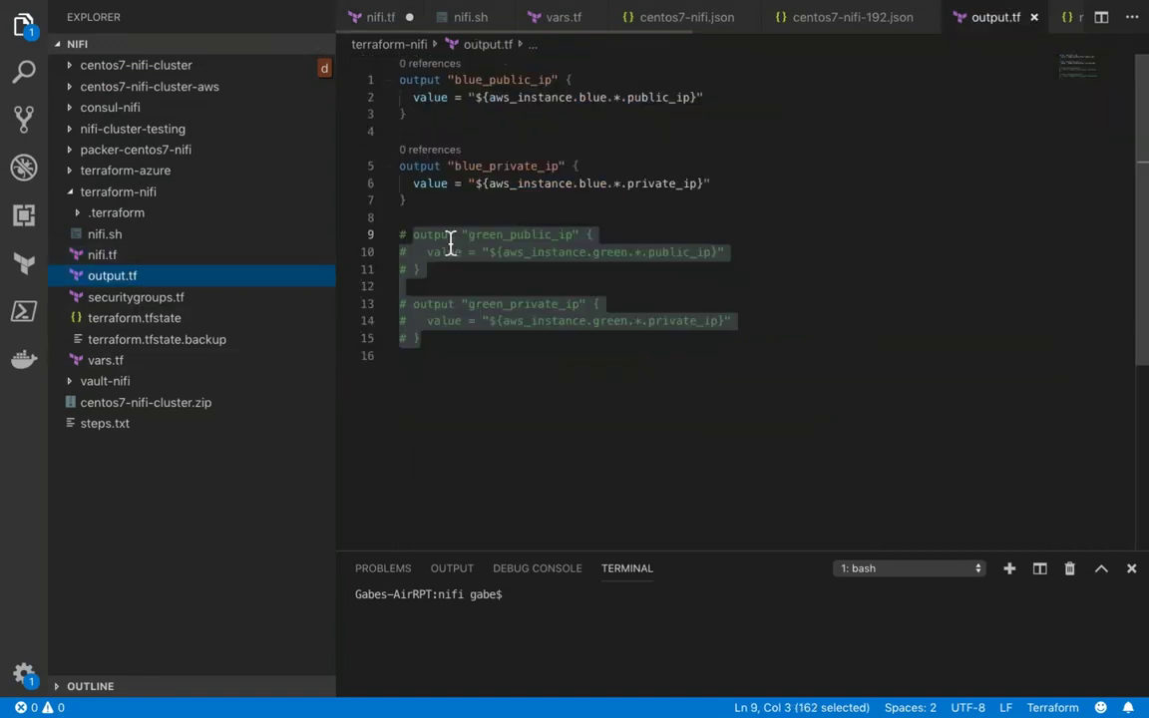
left_click(417, 338)
left_click_drag(417, 338, 361, 235)
mouse_move(73, 4)
left_click(129, 8)
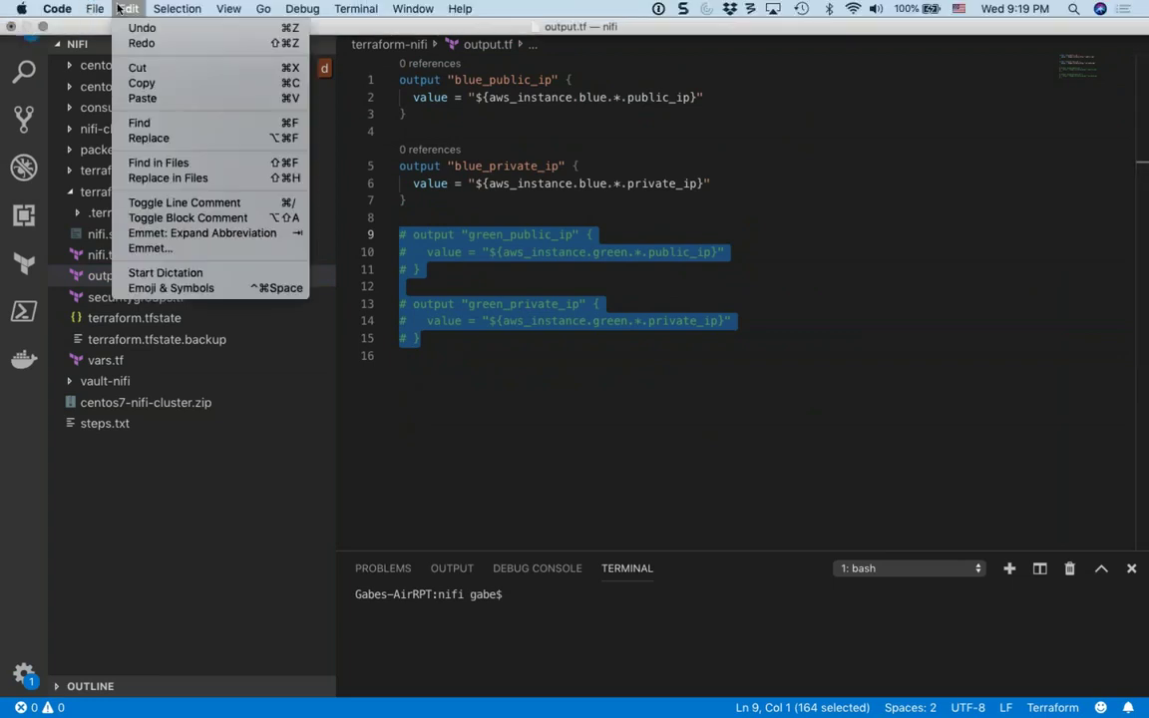
left_click(159, 204)
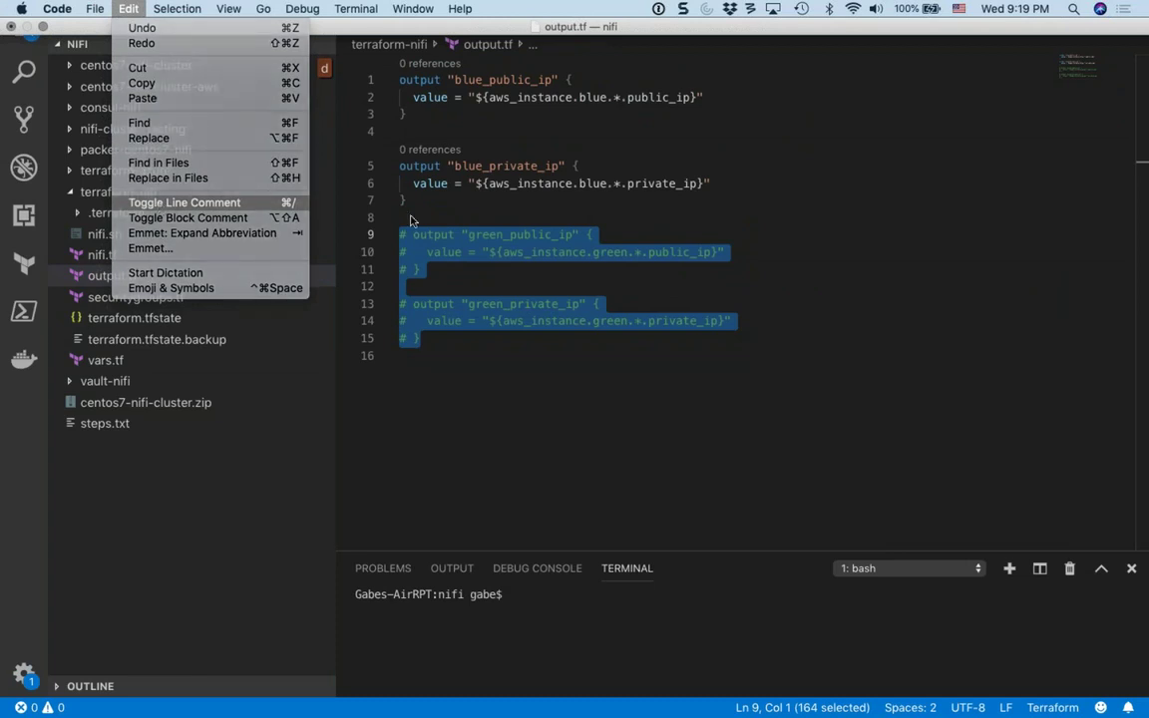
- Switch to the terraform-nifi terminal, clear it and run terraform plan
key("super+Tab")
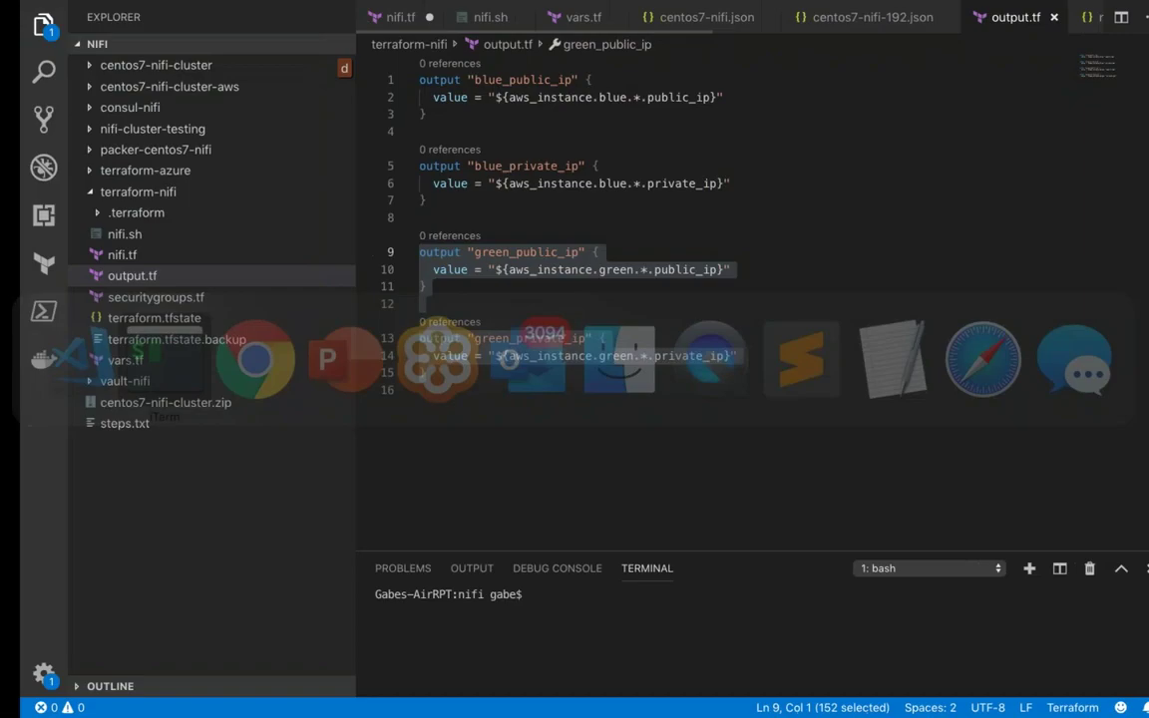
type("clear")
key("Return")
type("terraform plan")
key("Return")
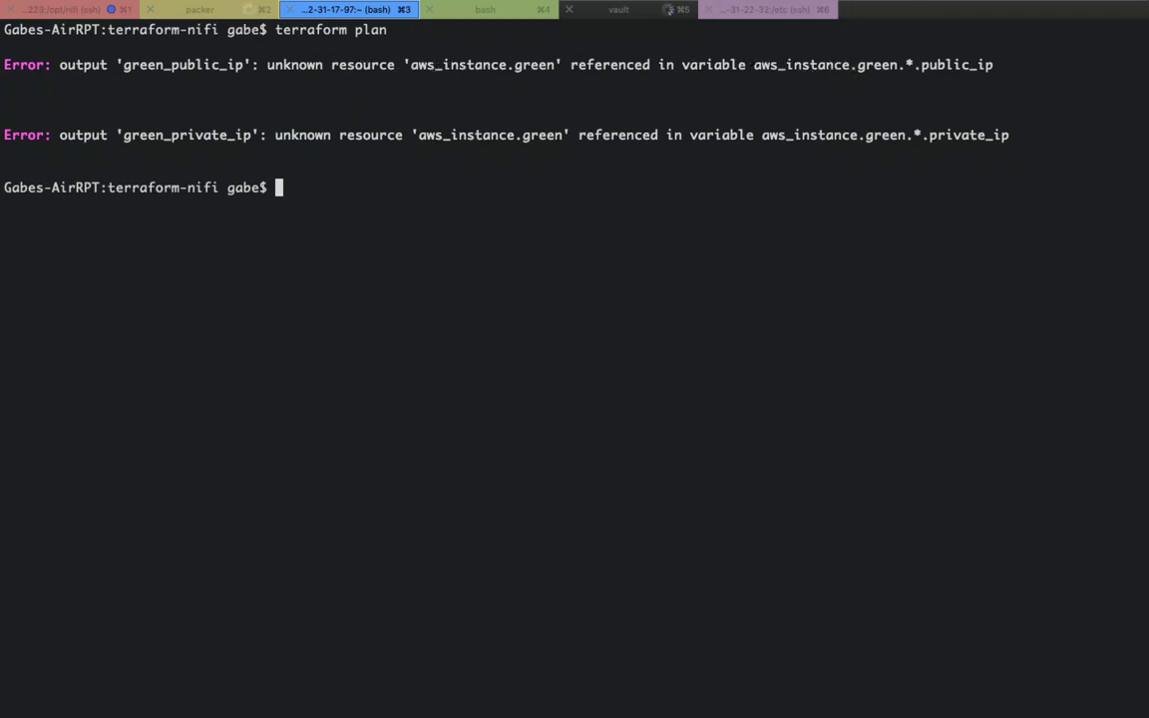
- Switch to the code editor and check the green instance resource in nifi.tf against the green outputs in output.tf
key("super+Tab")
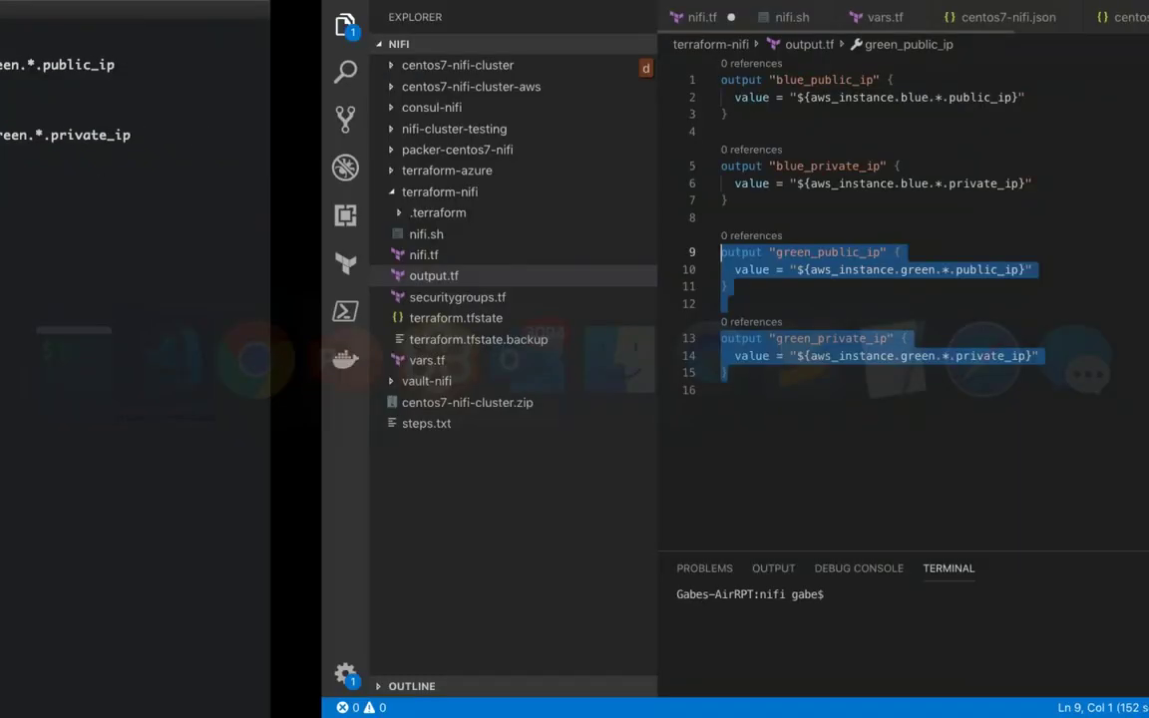
key("Escape")
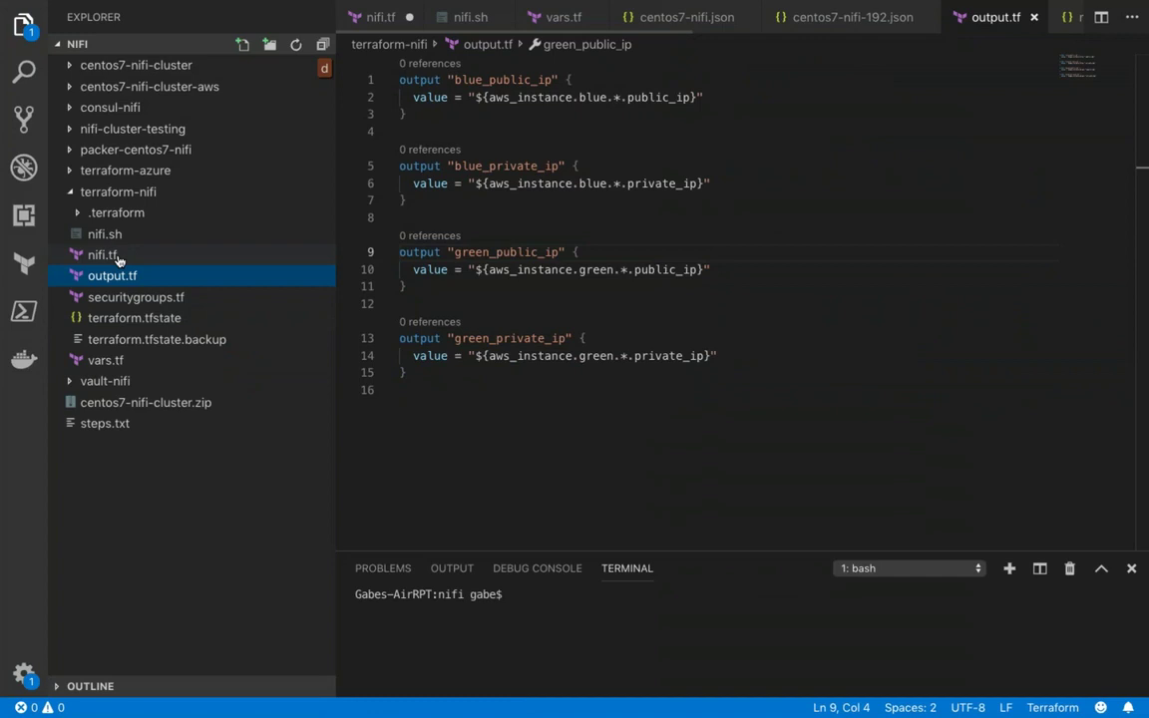
left_click(117, 257)
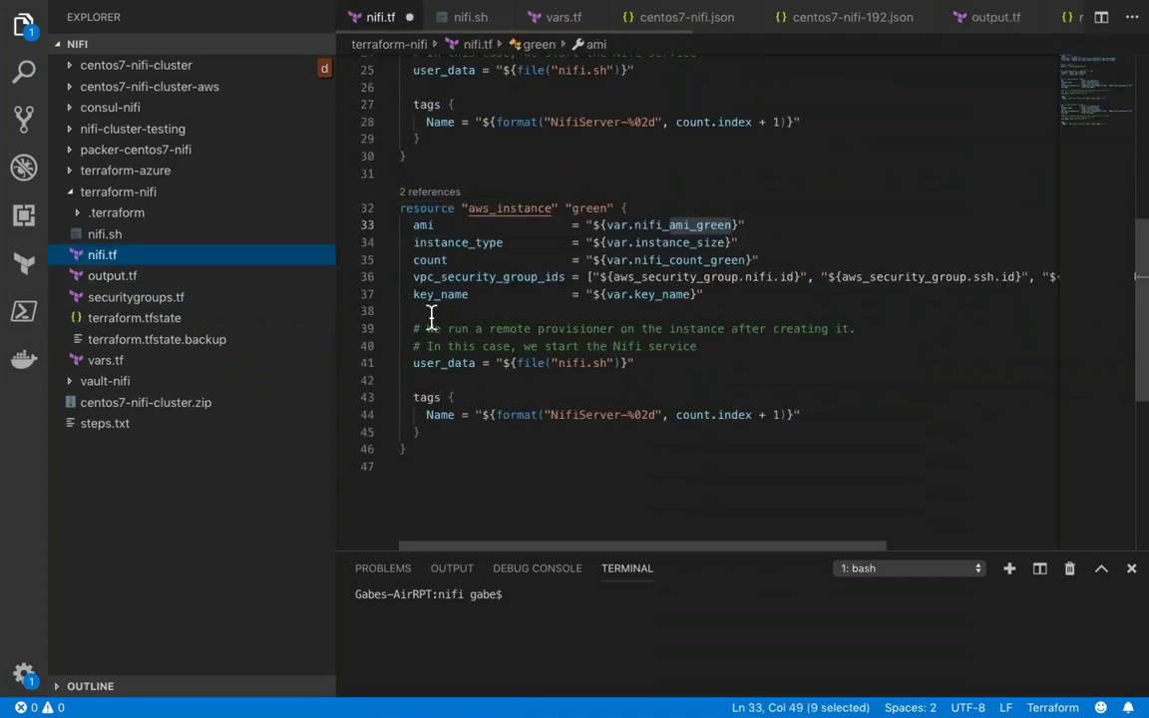
scroll(431, 329, "up", 1)
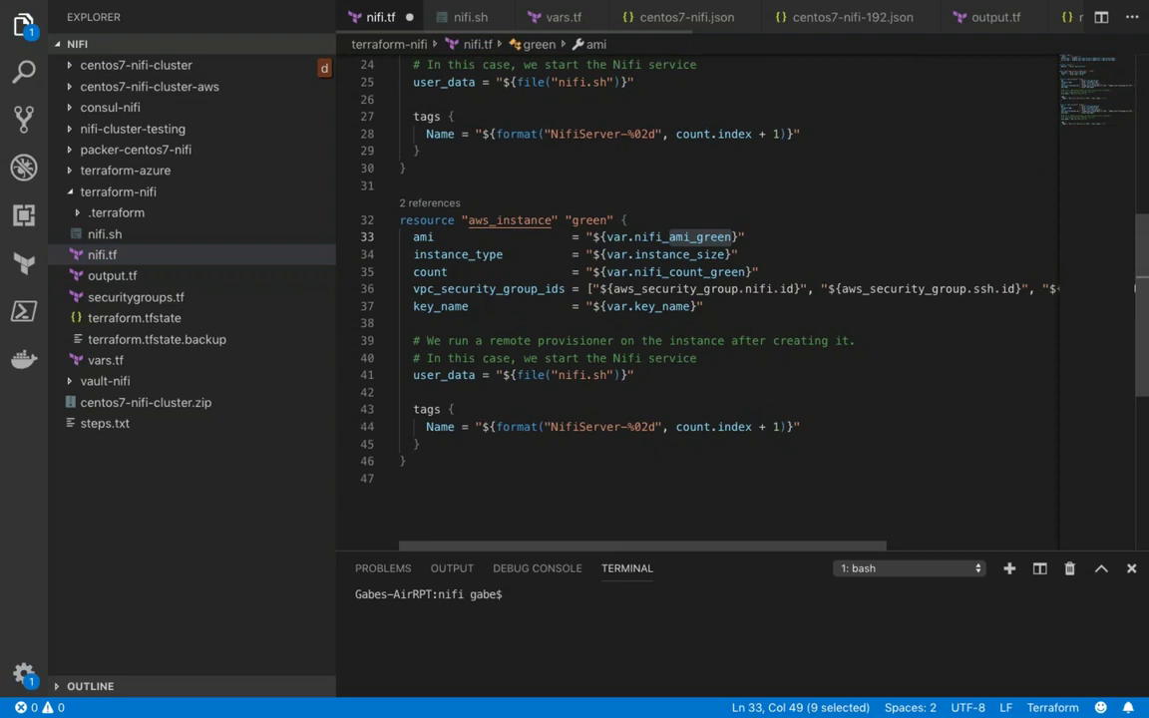
key("ctrl+Left")
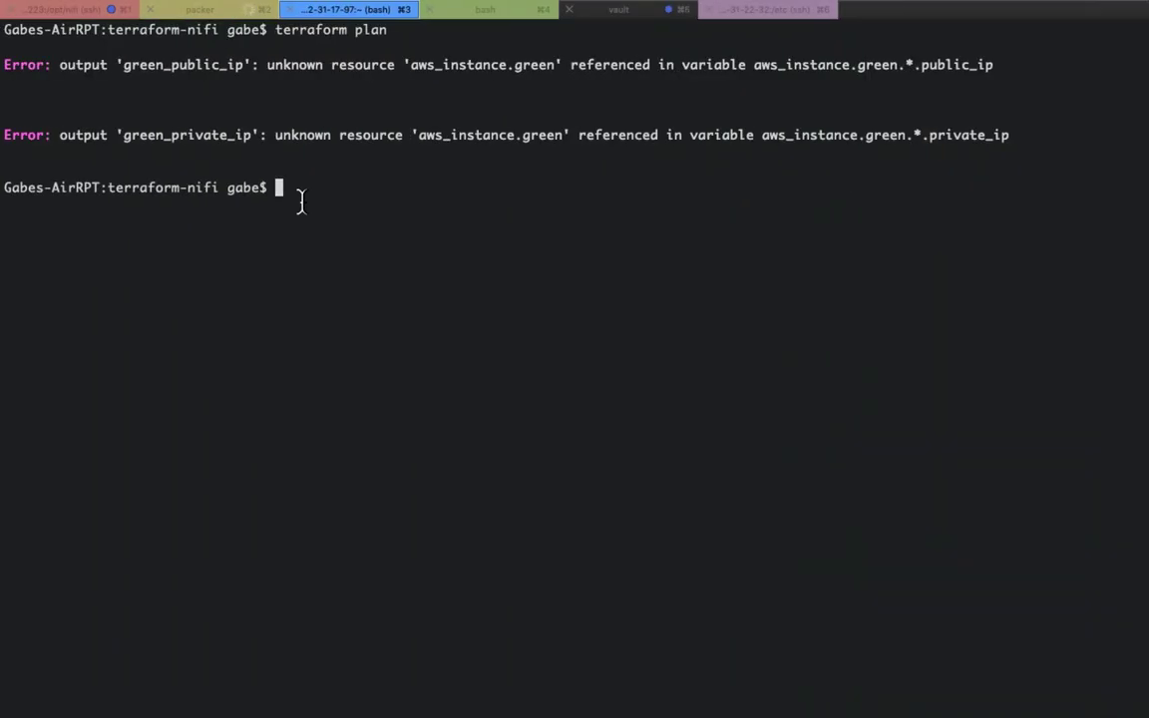
key("ctrl+Right")
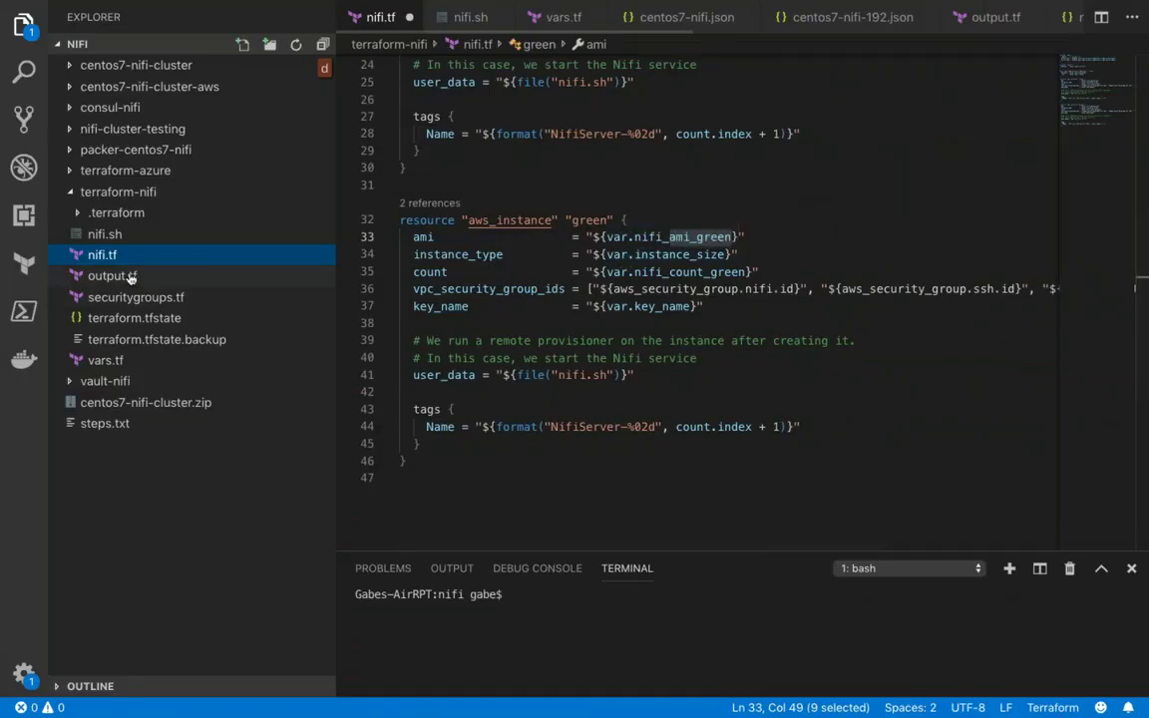
left_click(127, 275)
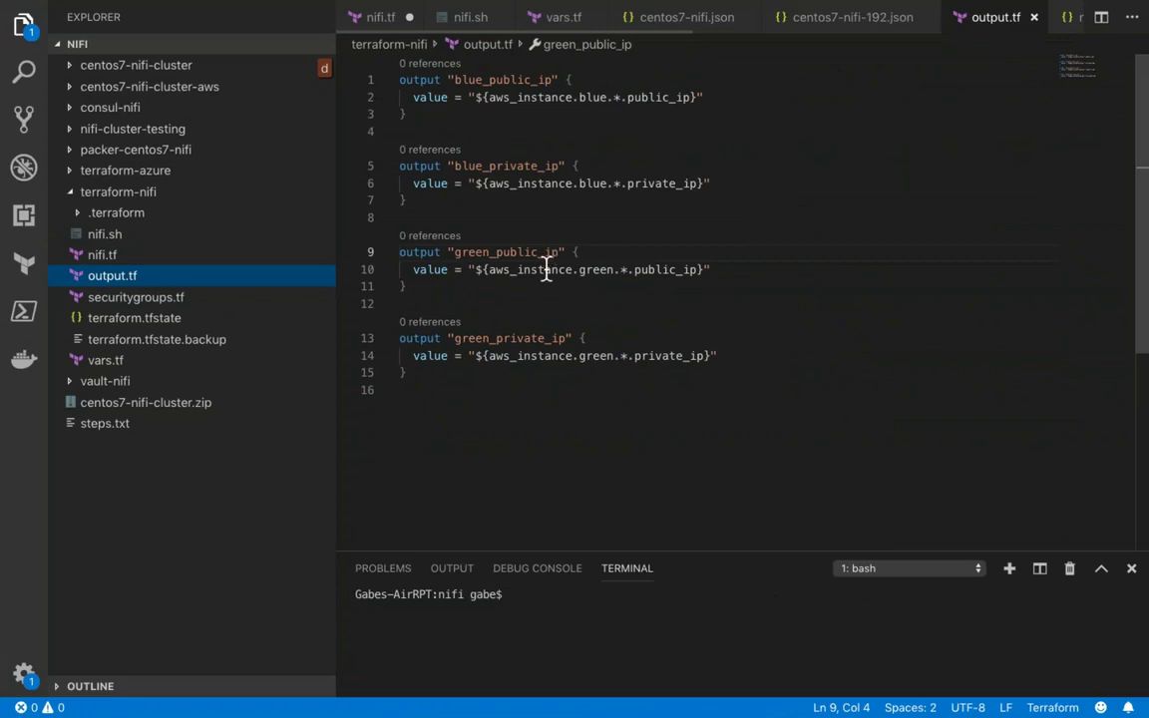
left_click(116, 257)
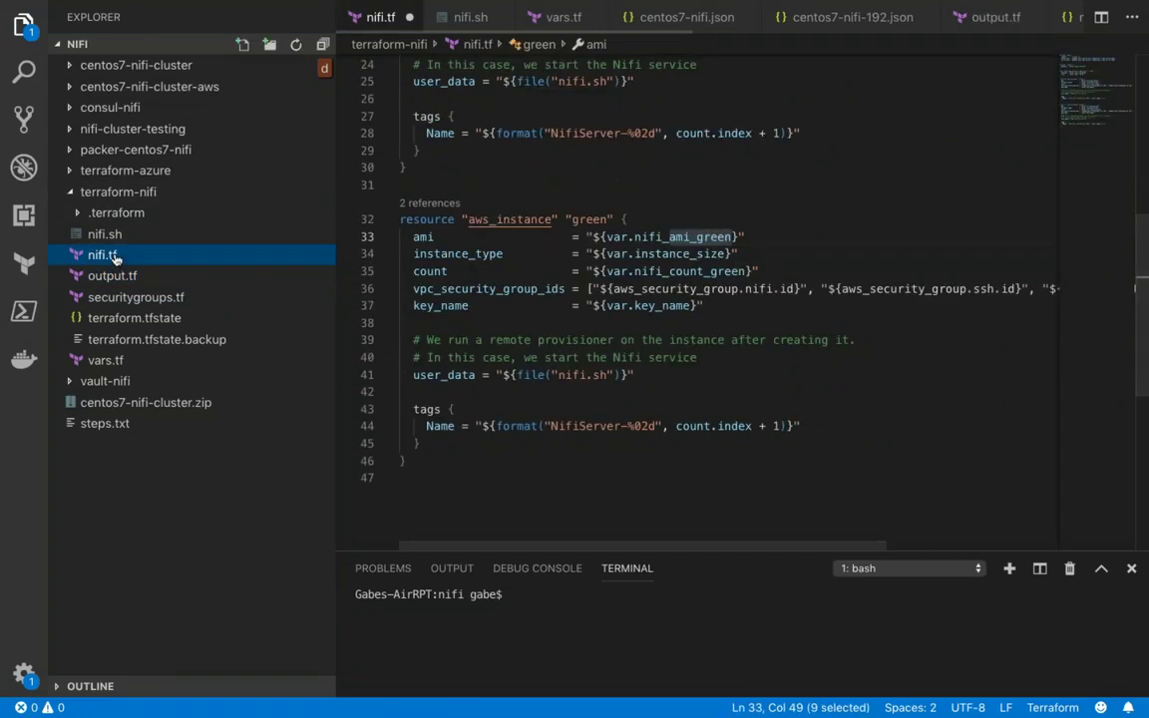
- Save nifi.tf and rerun terraform plan in the terraform-nifi terminal, reviewing the planned aws_instance.green resource
left_click(85, 9)
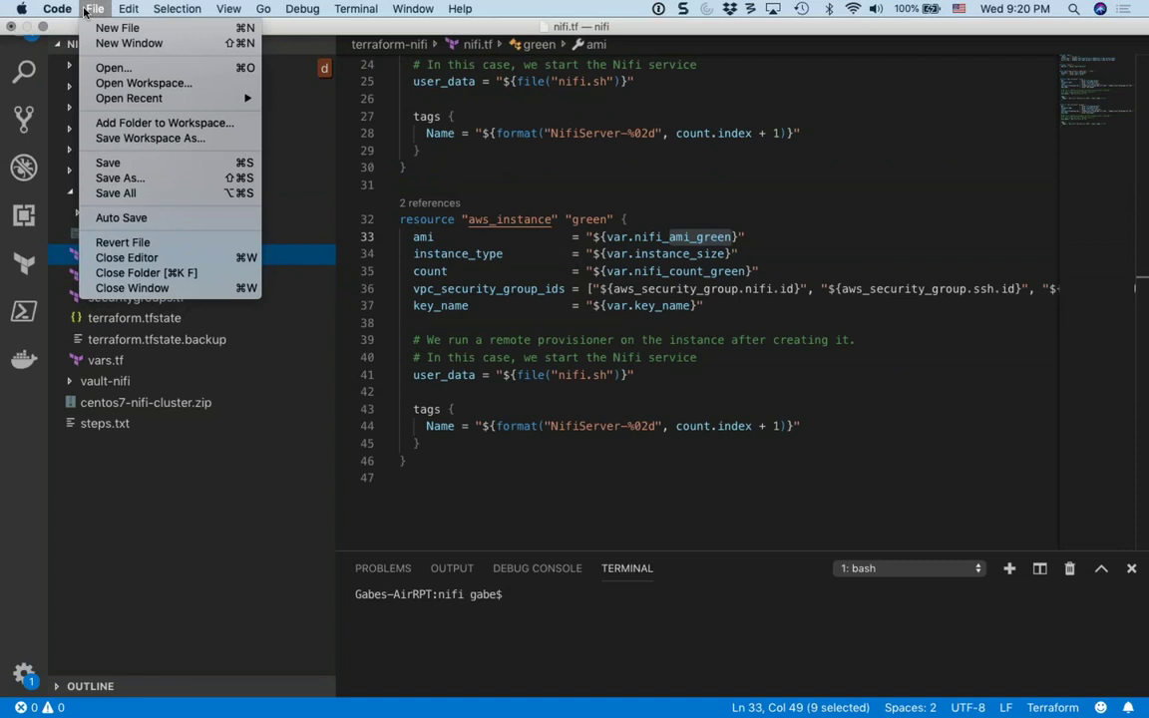
left_click(98, 166)
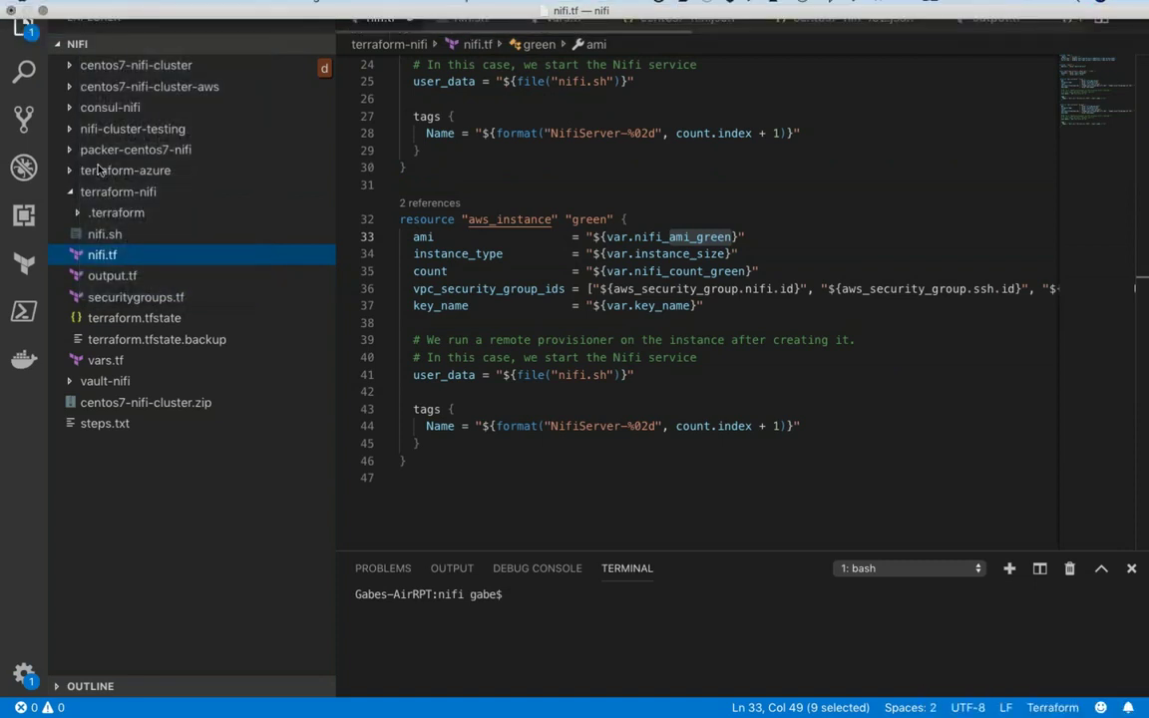
key("super+Tab")
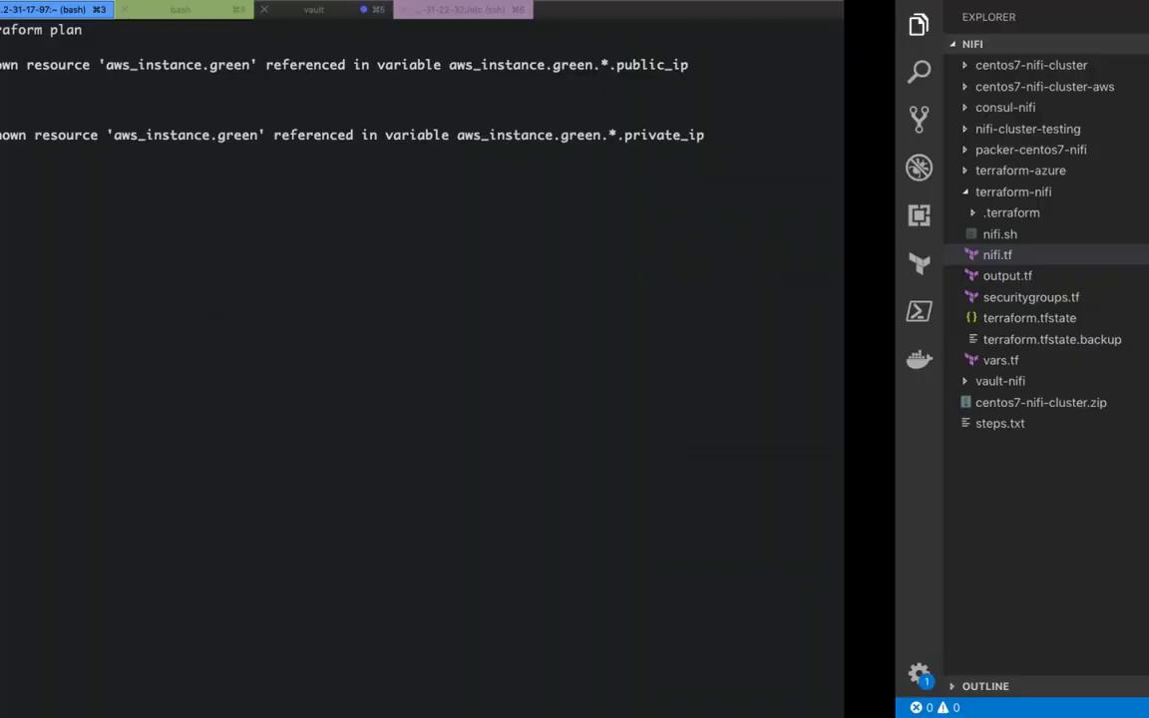
key("Up")
key("Return")
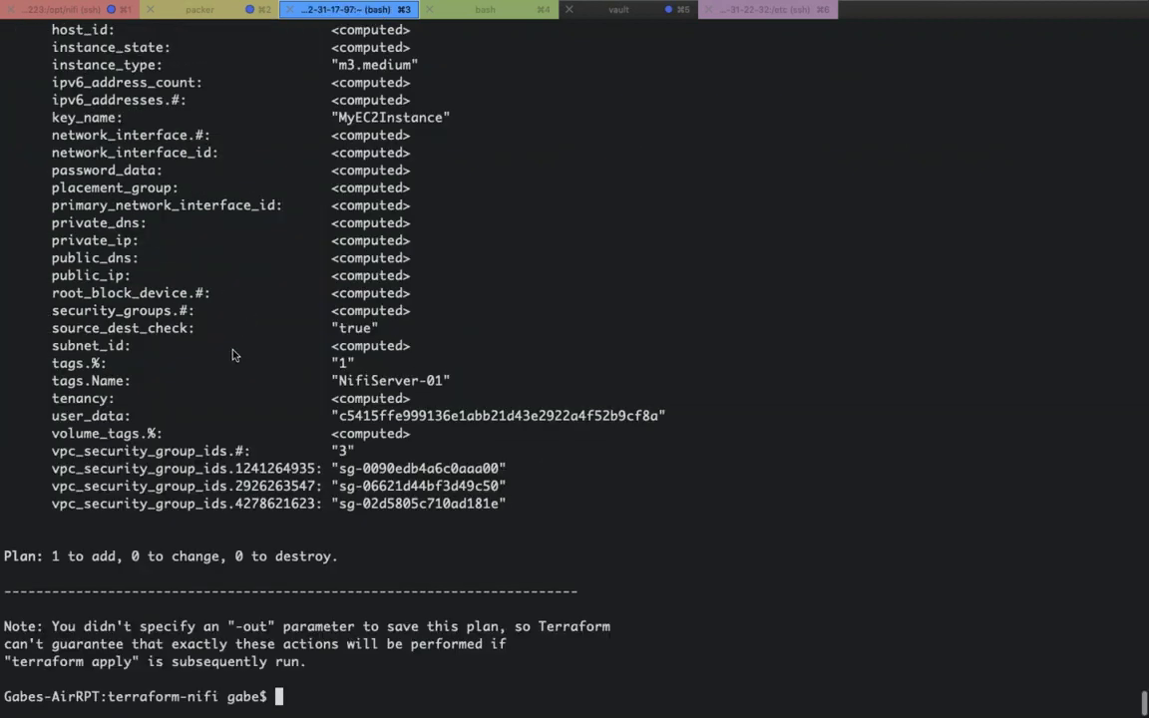
scroll(232, 354, "up", 1)
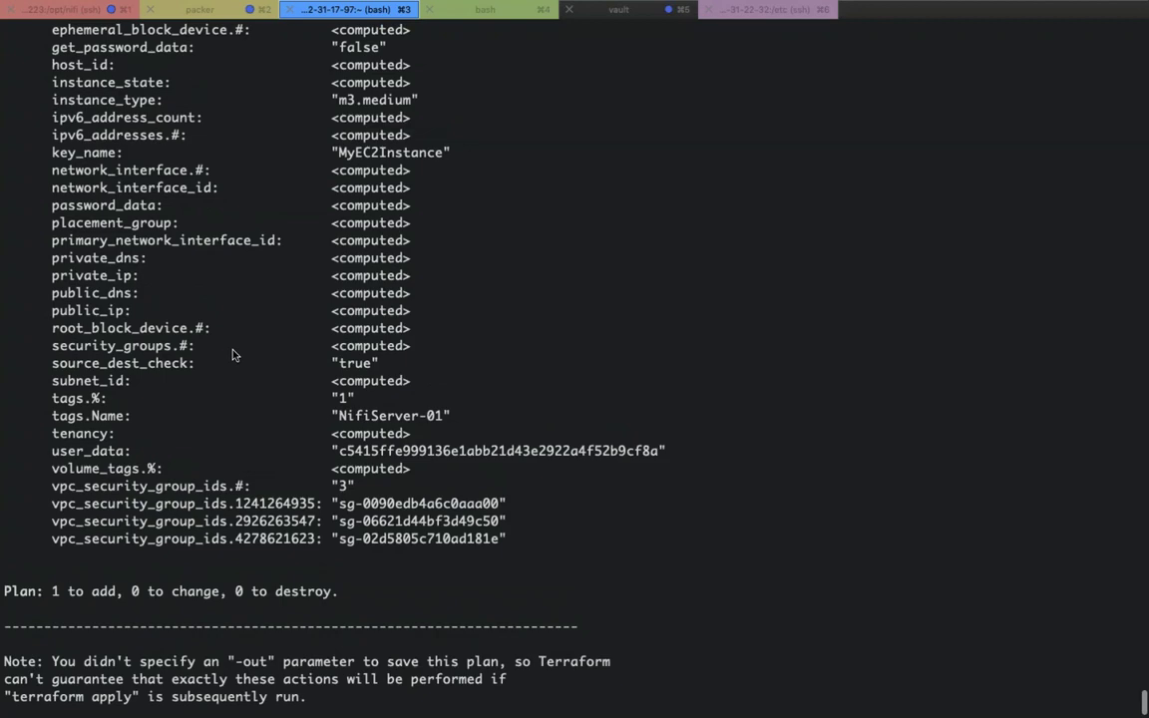
scroll(232, 354, "up", 5)
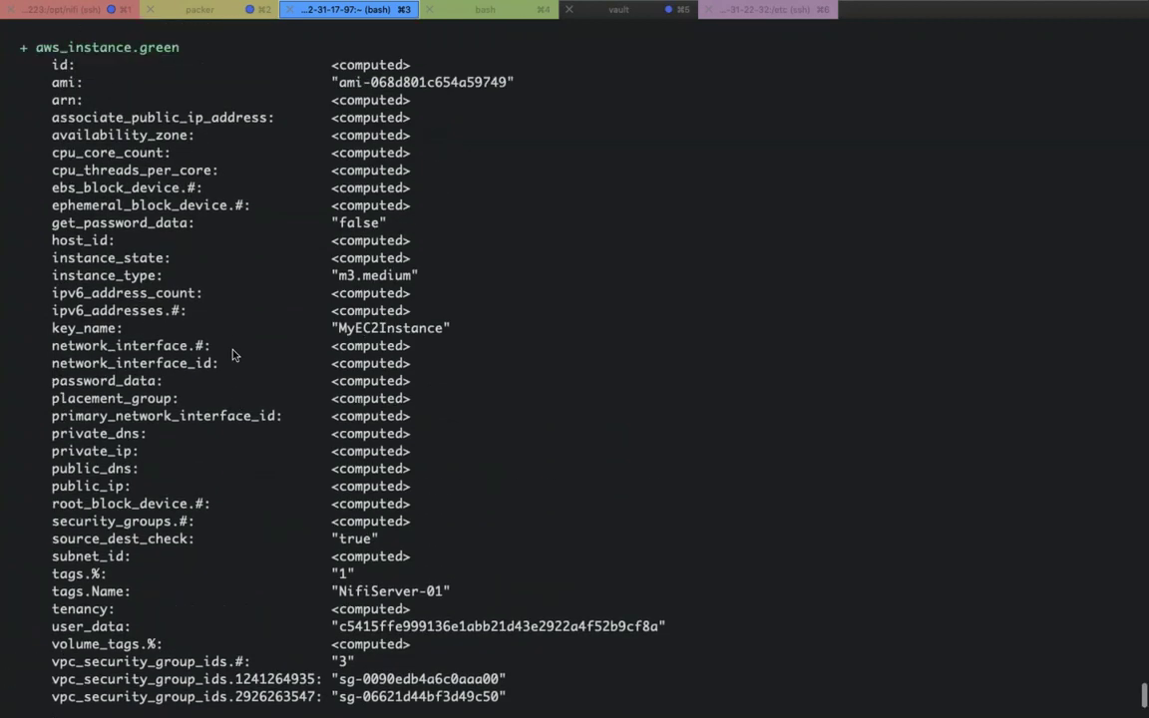
scroll(232, 354, "up", 3)
scroll(232, 354, "down", 3)
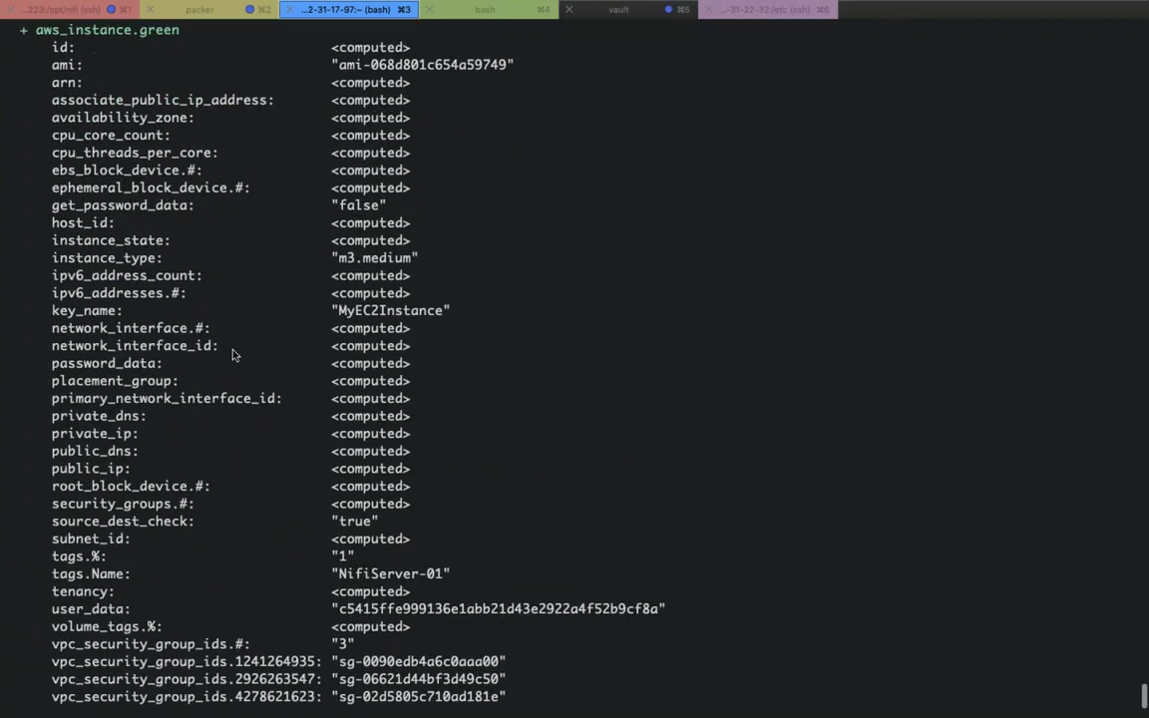
scroll(232, 355, "down", 2)
- In the code editor, set the nifi_count_green default in vars.tf to 3 and save the file
key("super+Tab")
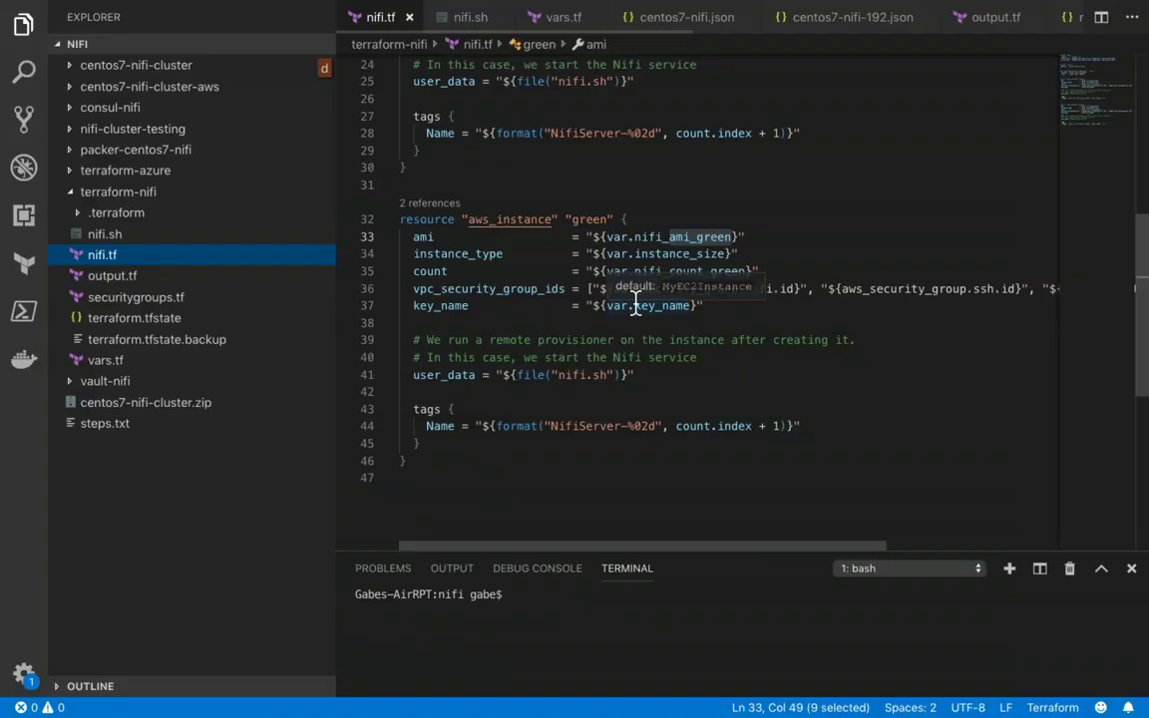
left_click(112, 275)
left_click(104, 360)
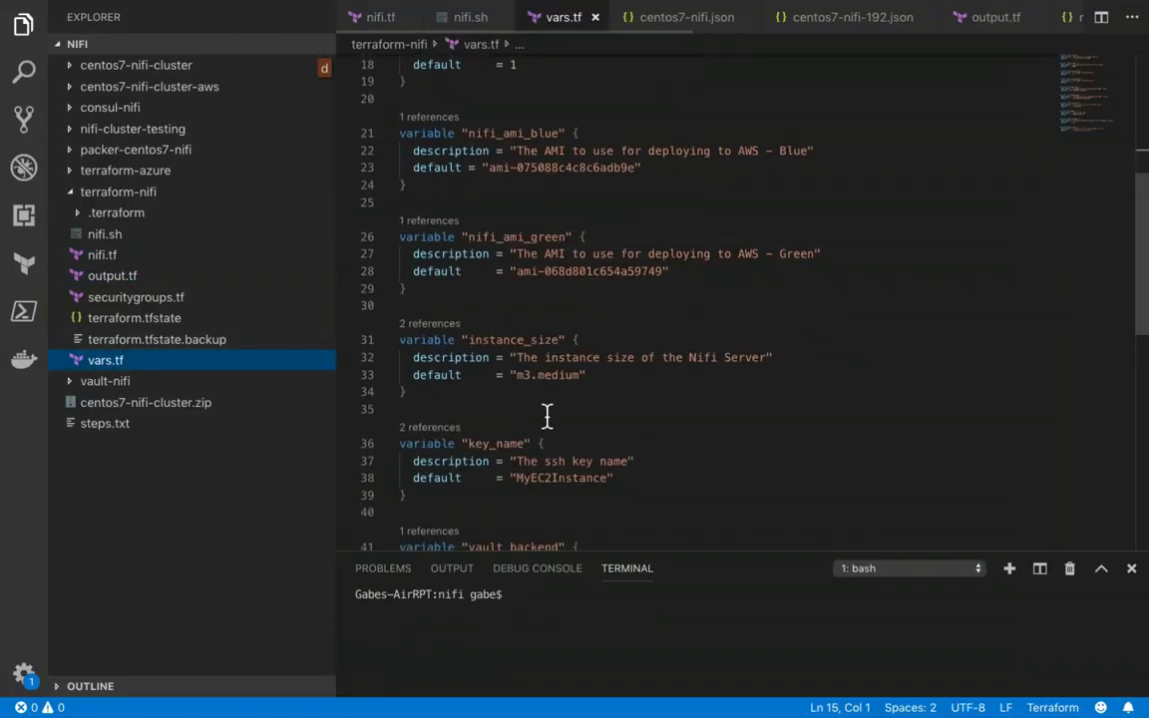
scroll(546, 414, "down", 1)
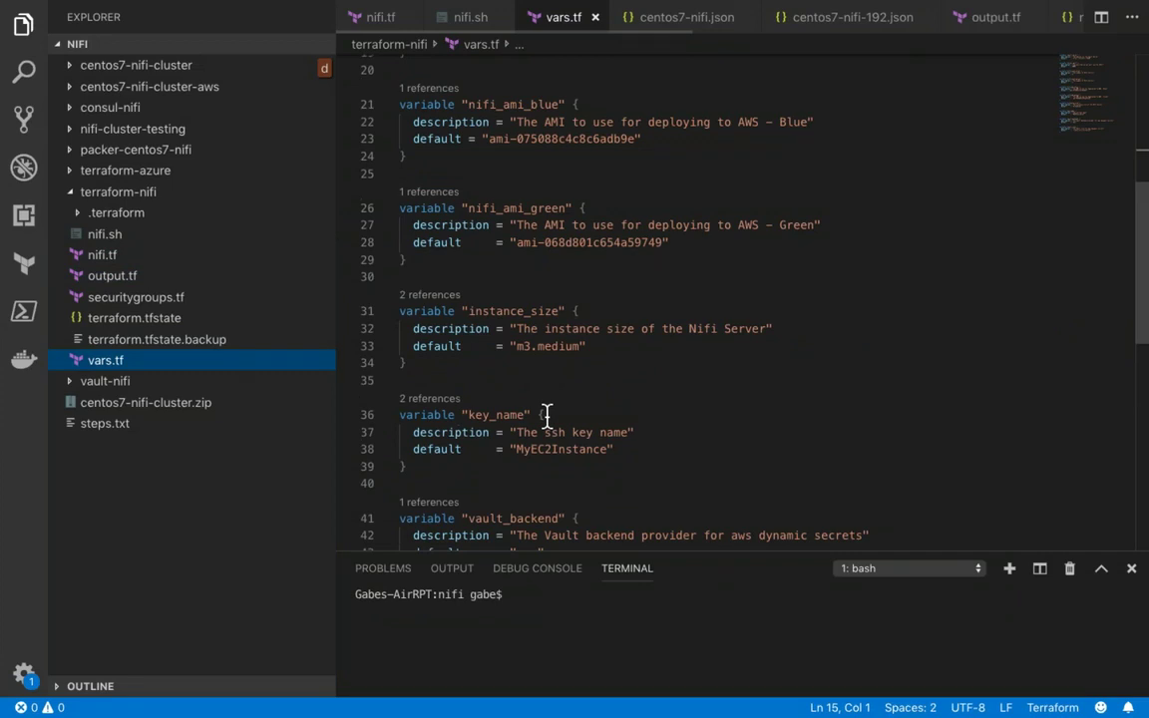
scroll(547, 414, "down", 5)
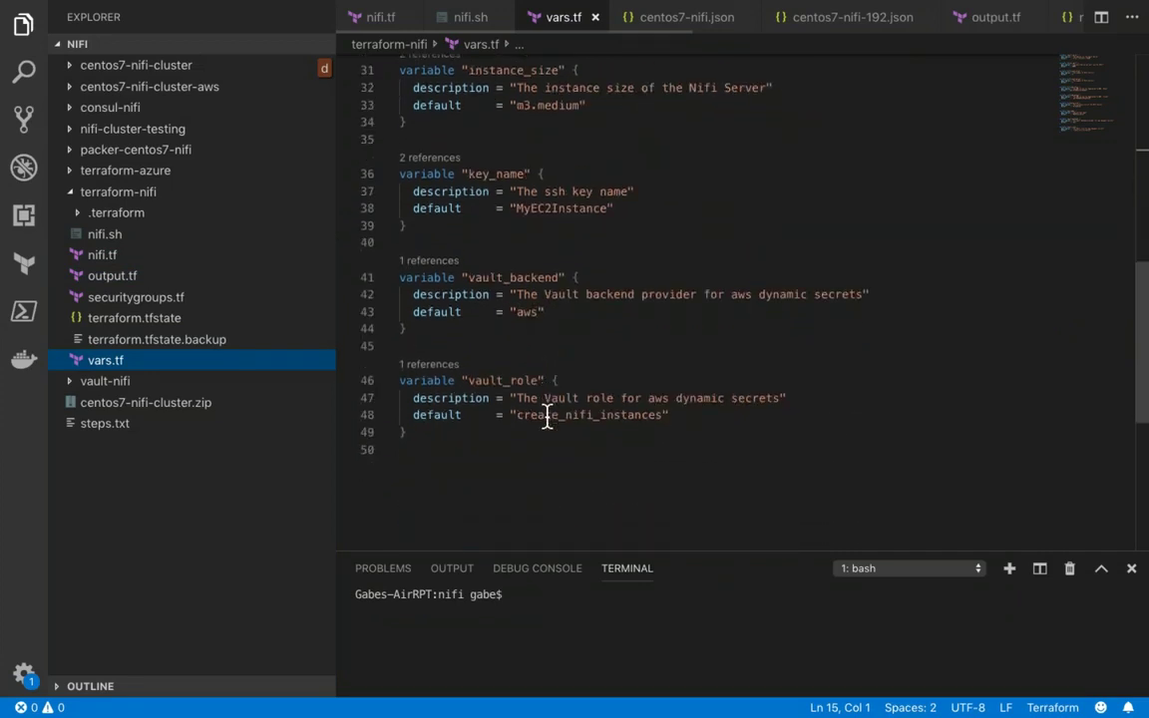
scroll(546, 416, "up", 12)
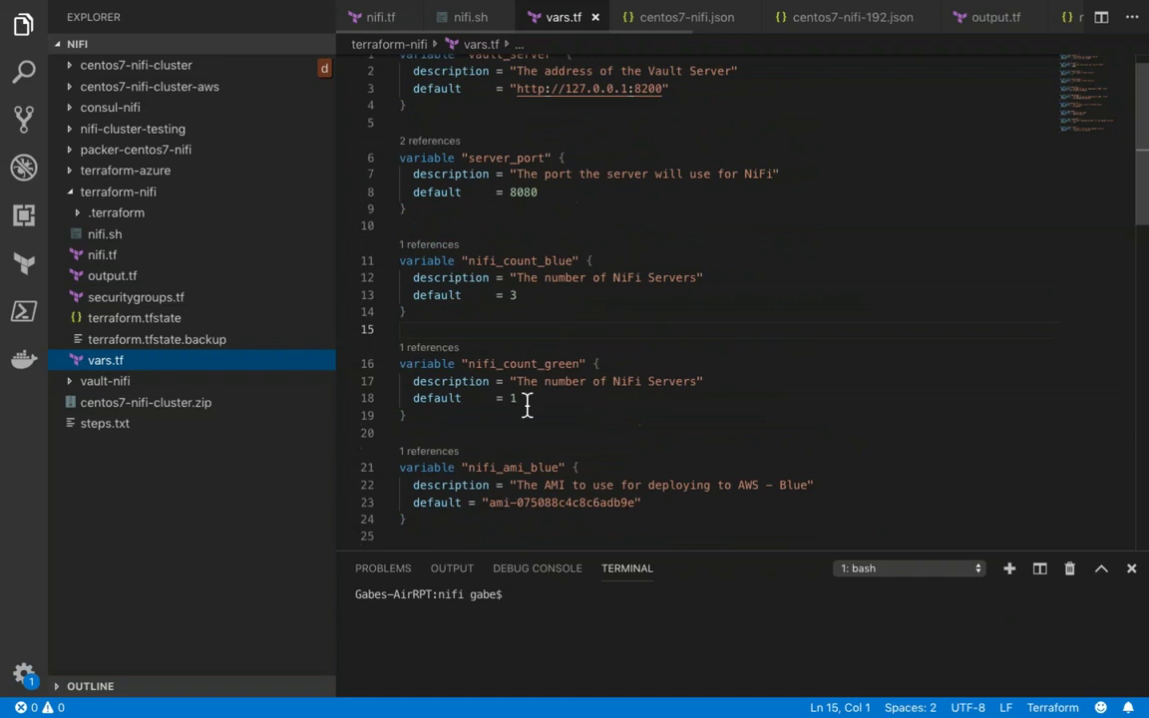
left_click(527, 399)
key("BackSpace")
type("3")
mouse_move(128, 5)
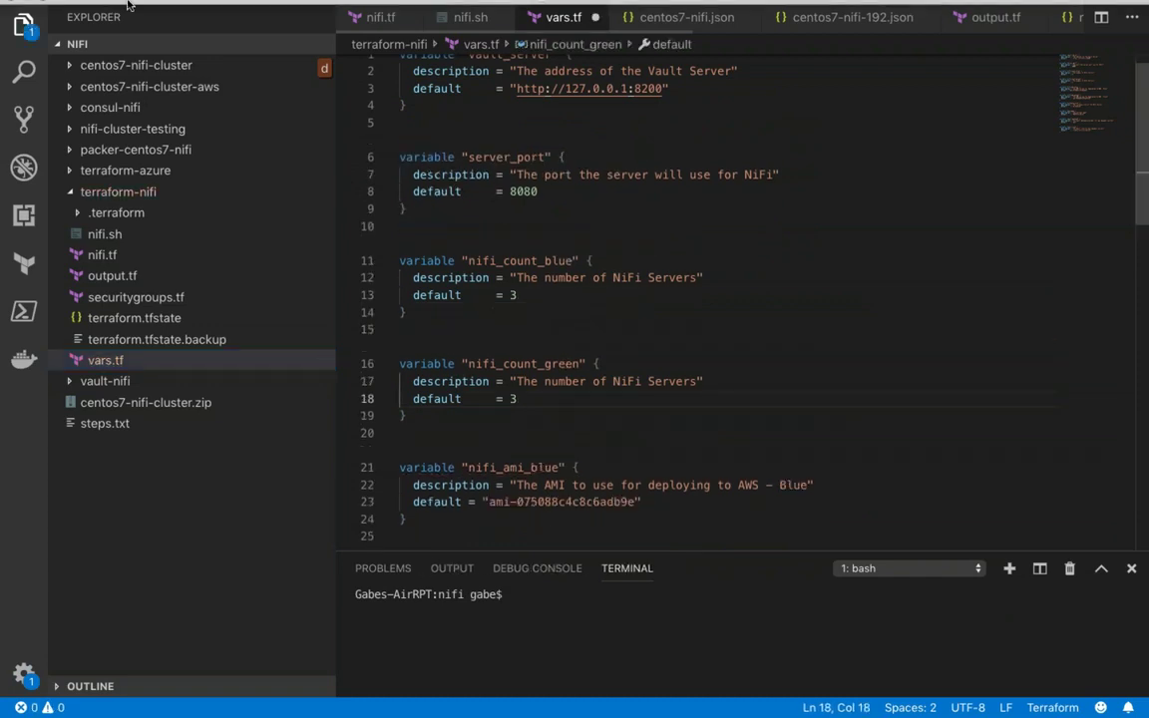
left_click(94, 9)
left_click(107, 163)
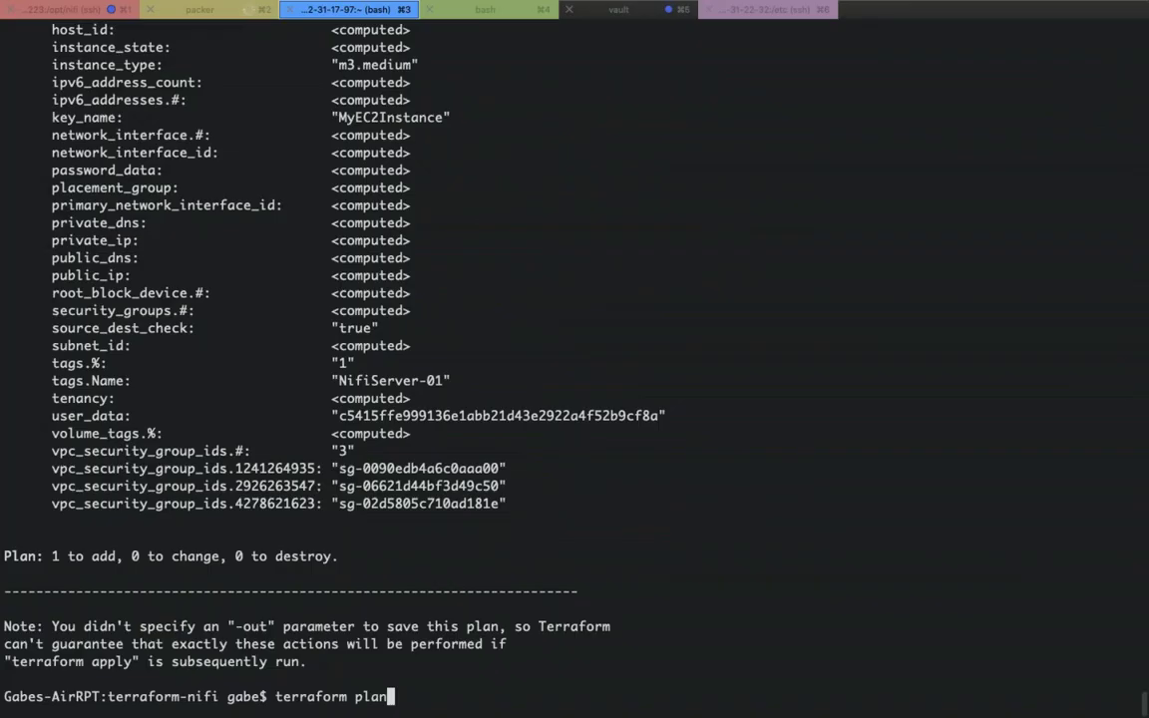
- In the terraform-nifi terminal, rerun terraform plan, and run terraform apply, approving it with yes
key("Return")
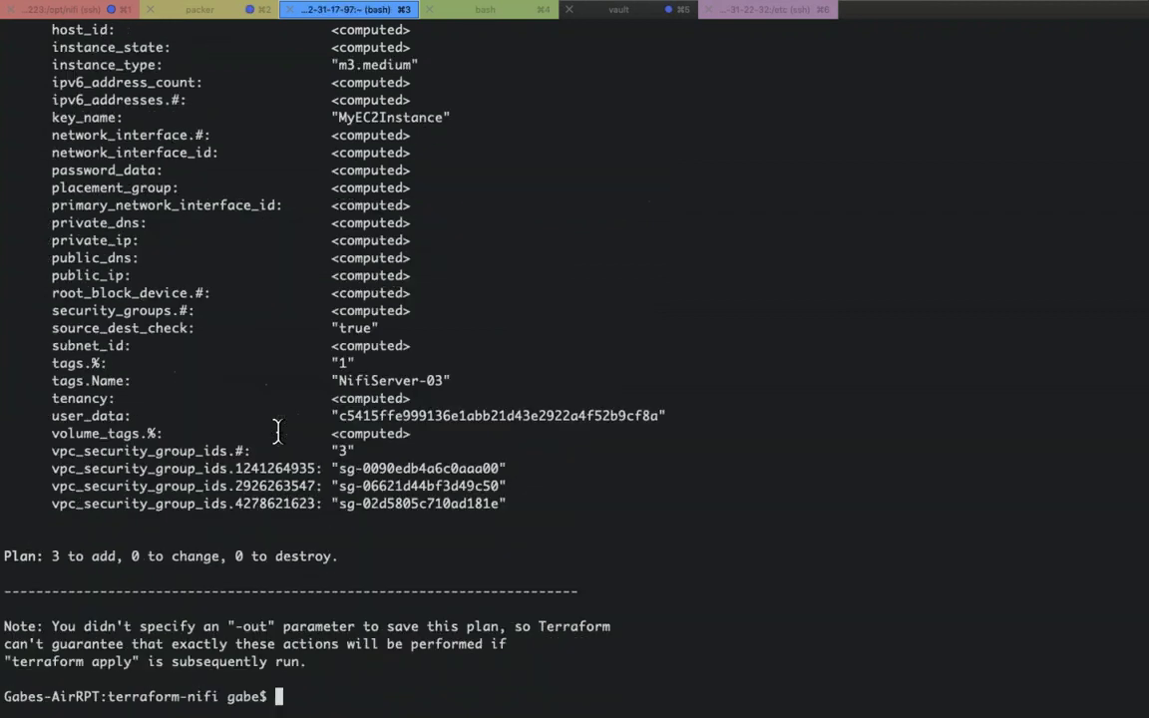
key("Up")
key("BackSpace")
key("BackSpace")
key("BackSpace")
key("BackSpace")
type("apply")
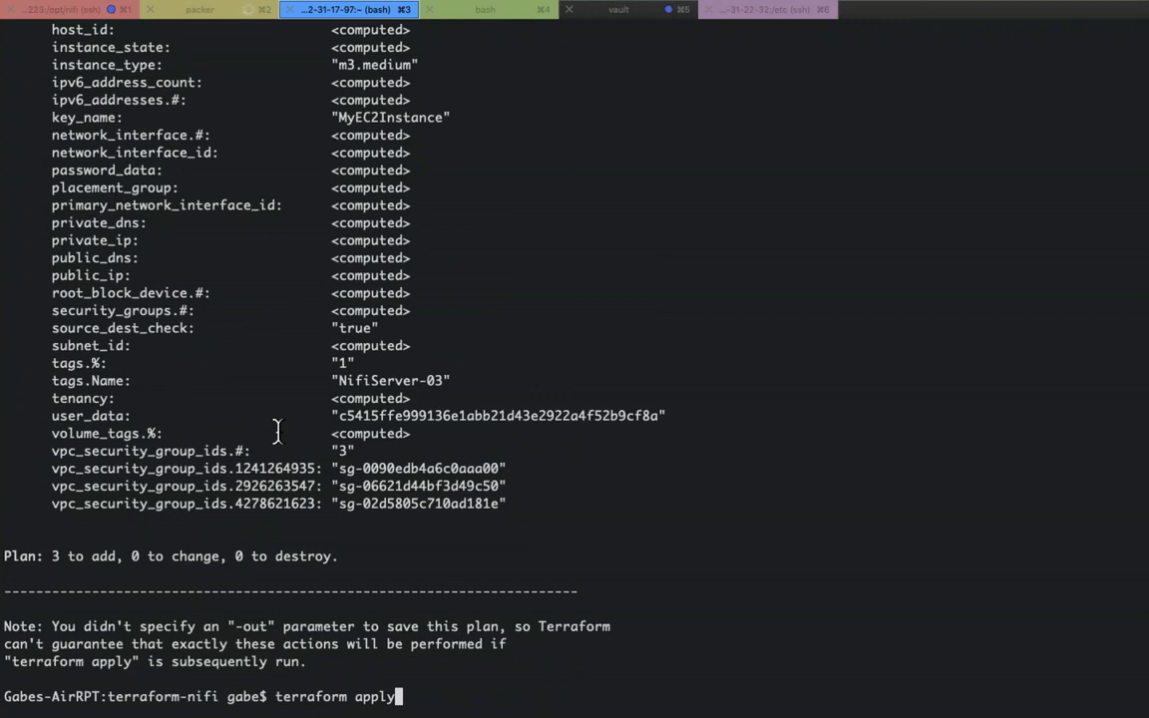
key("Return")
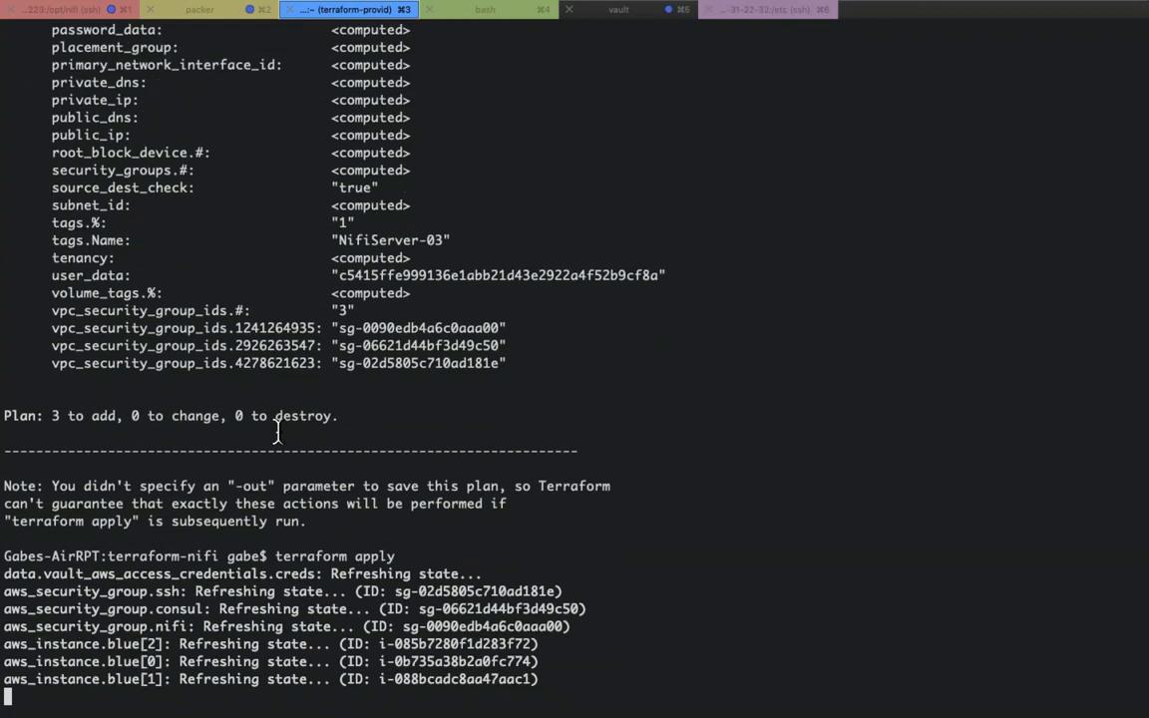
type("yes")
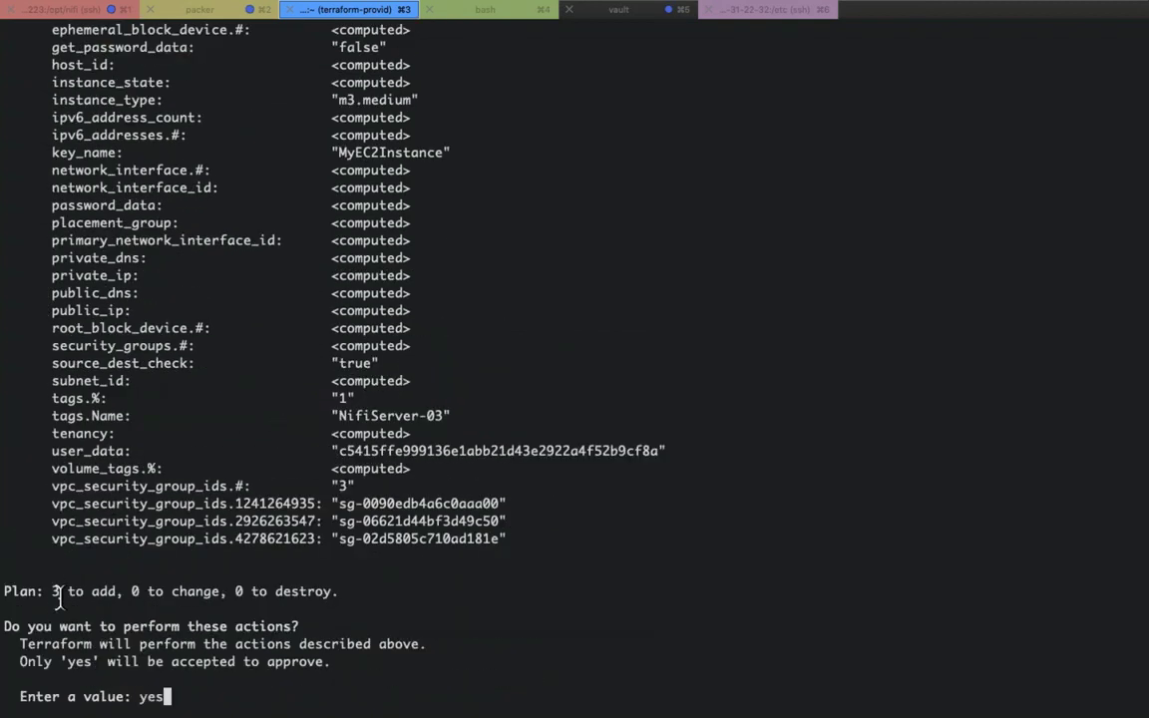
key("Return")
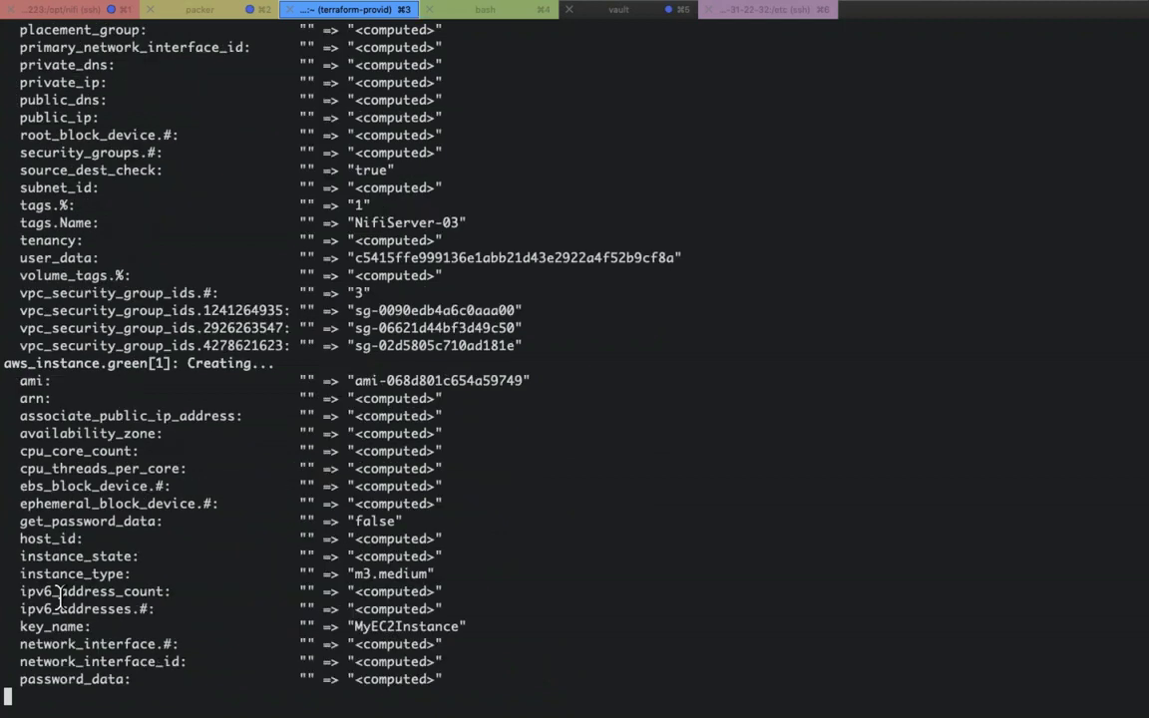
- Inspect the nifi service and its instances in Consul in the browser, and return to the terminal to check the apply outputs
key("super+Tab")
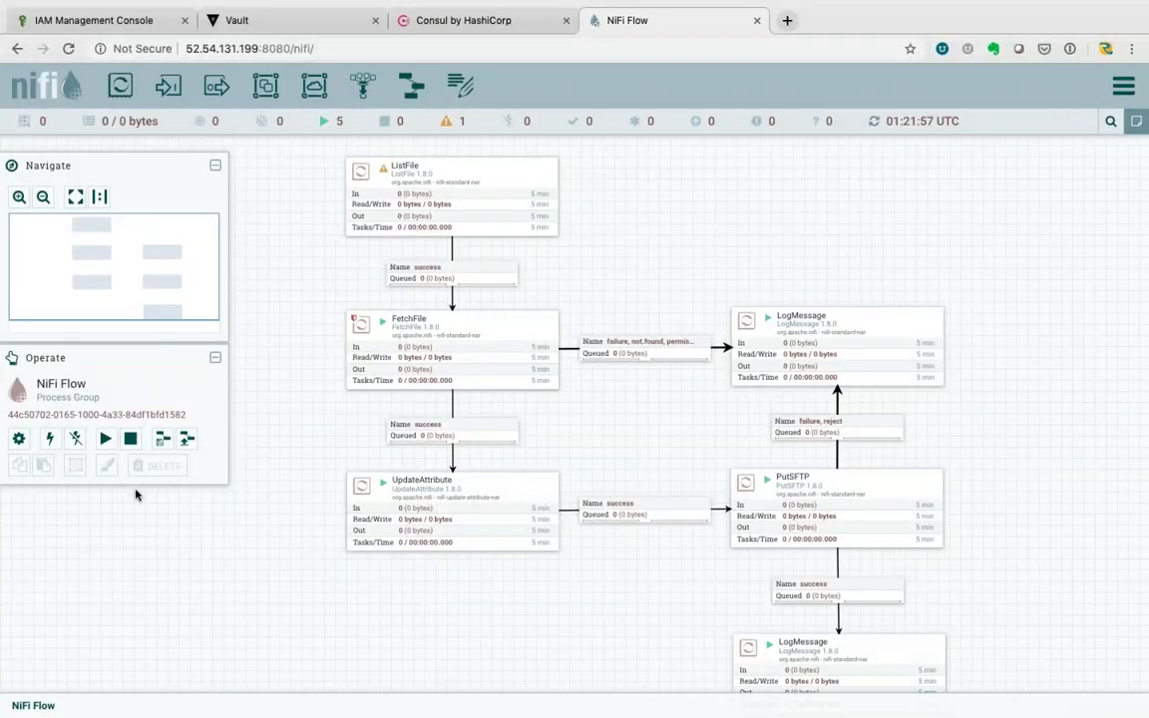
key("ctrl+Tab")
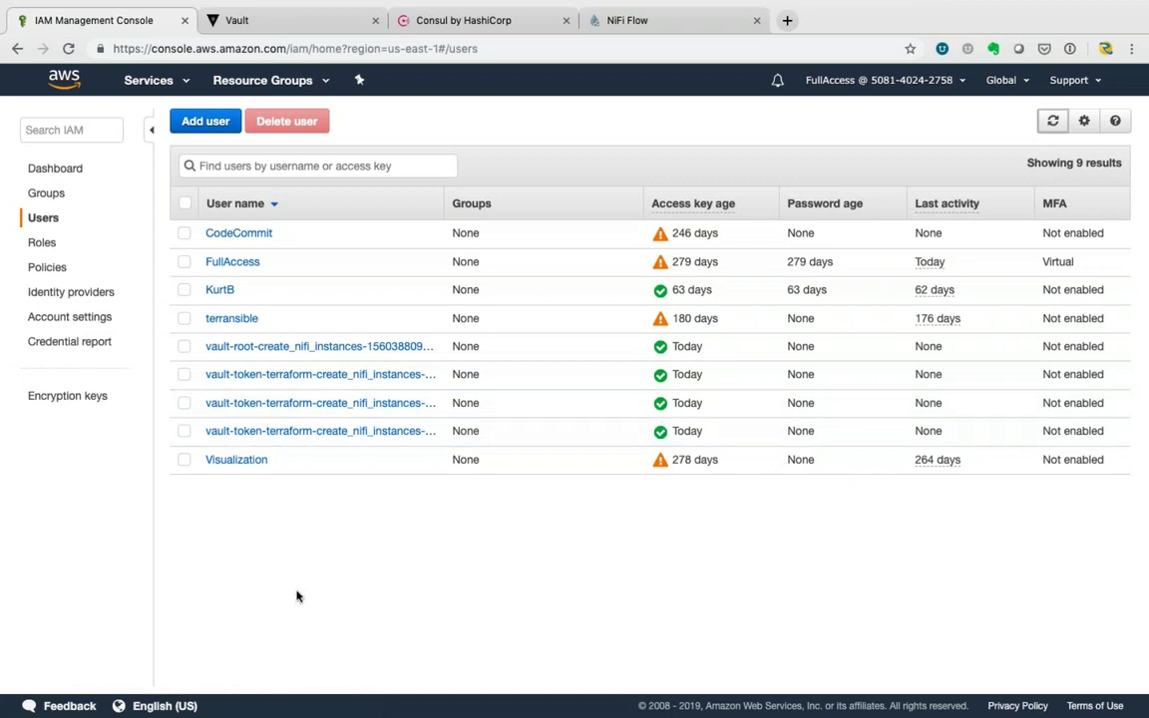
key("super+Tab")
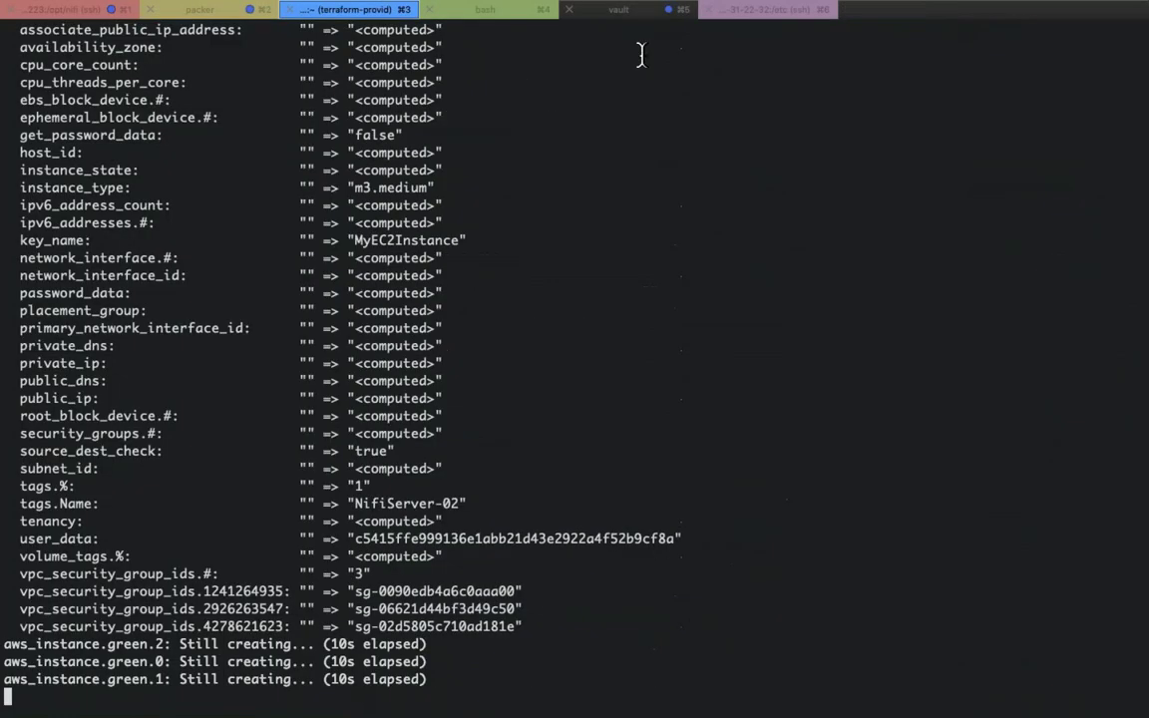
key("super+Tab")
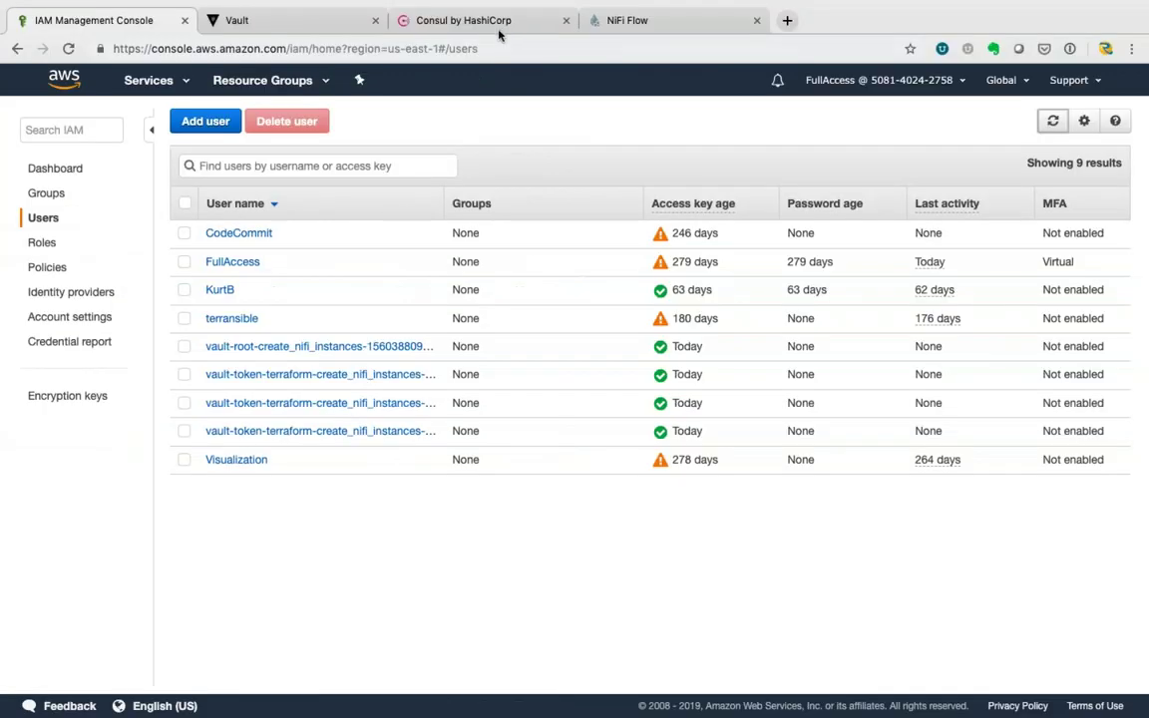
left_click(498, 22)
left_click(133, 85)
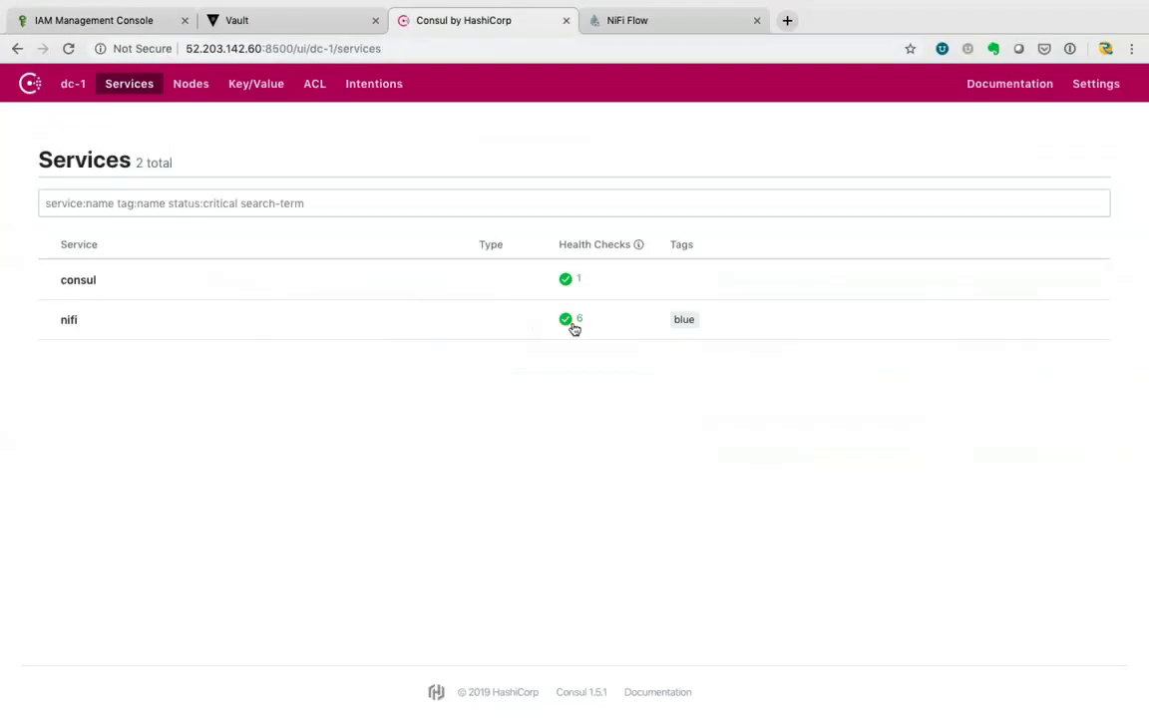
left_click(511, 332)
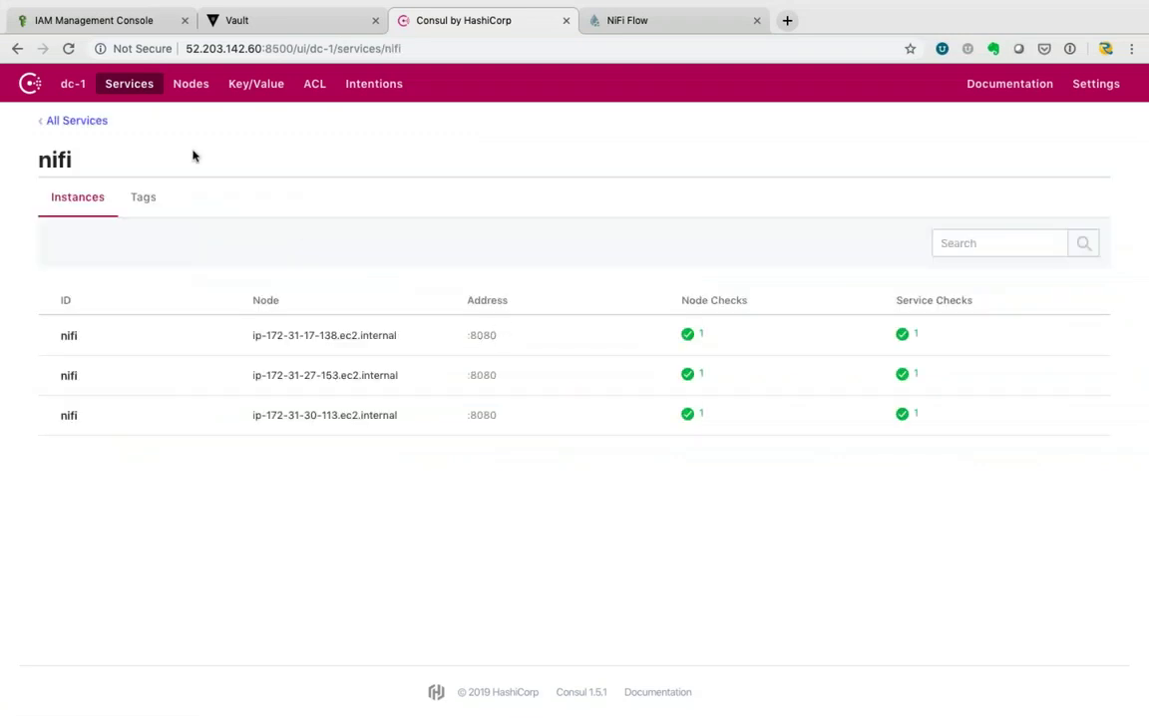
left_click(139, 86)
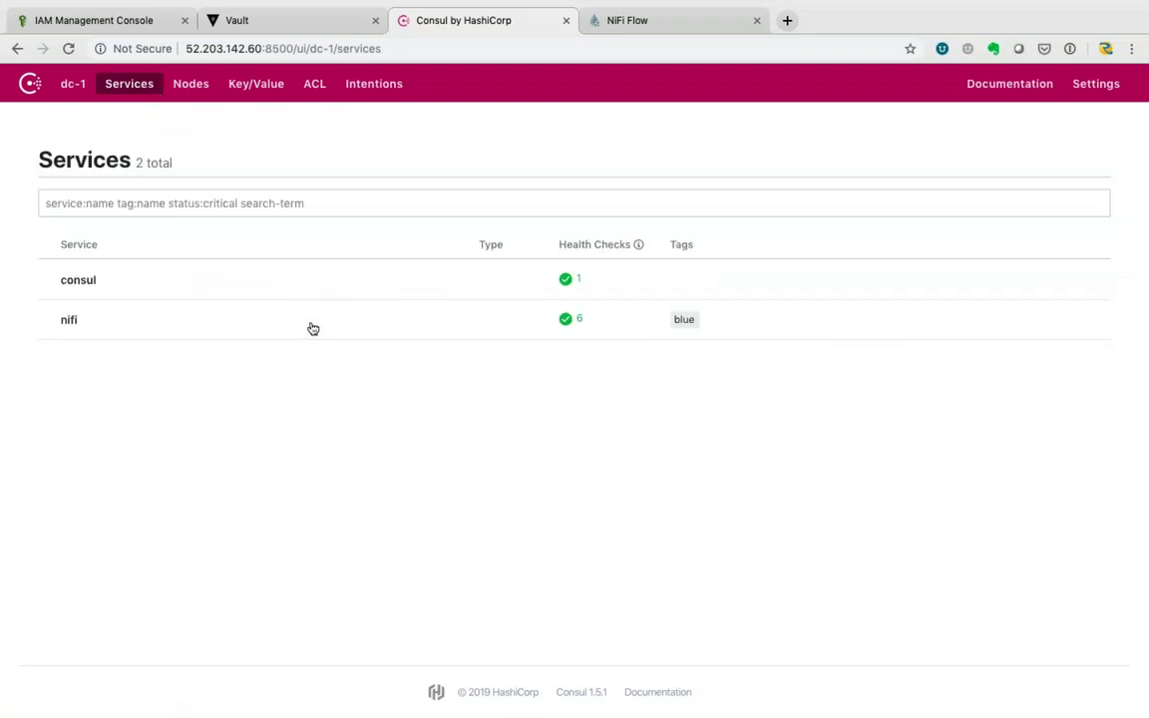
left_click(310, 325)
left_click(134, 88)
key("super+Tab")
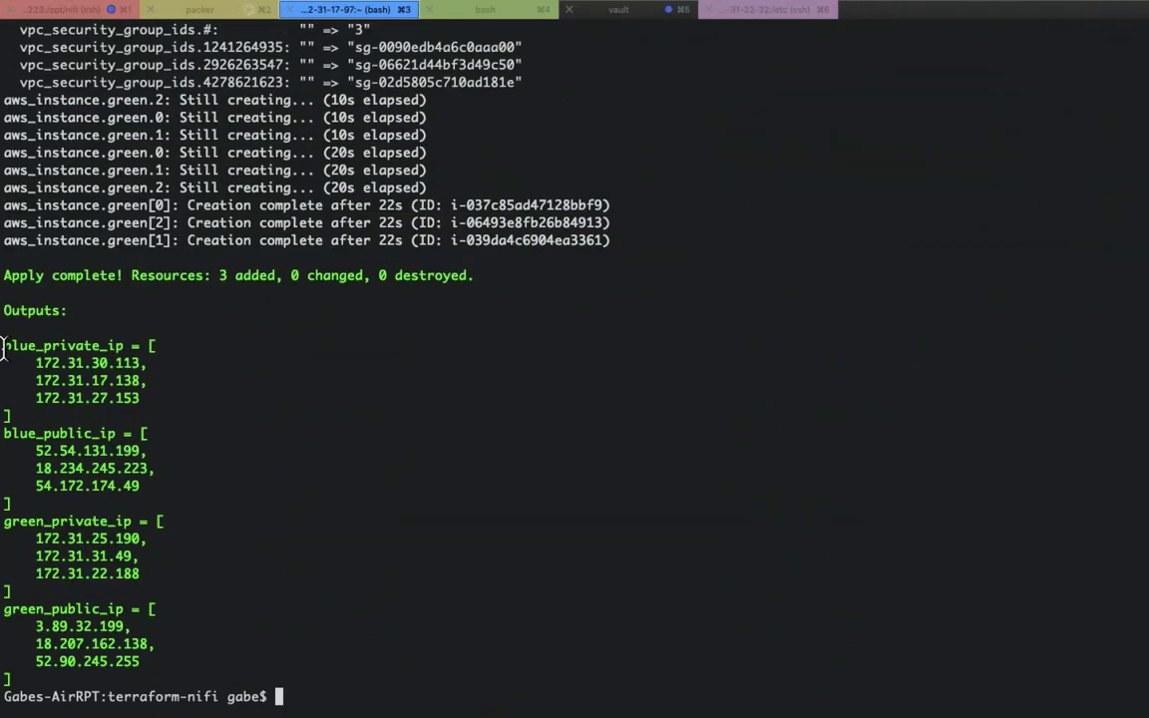
- Highlight the green IP outputs of the apply, and open the list of running EC2 instances in the AWS console in the browser
left_click_drag(4, 345, 165, 661)
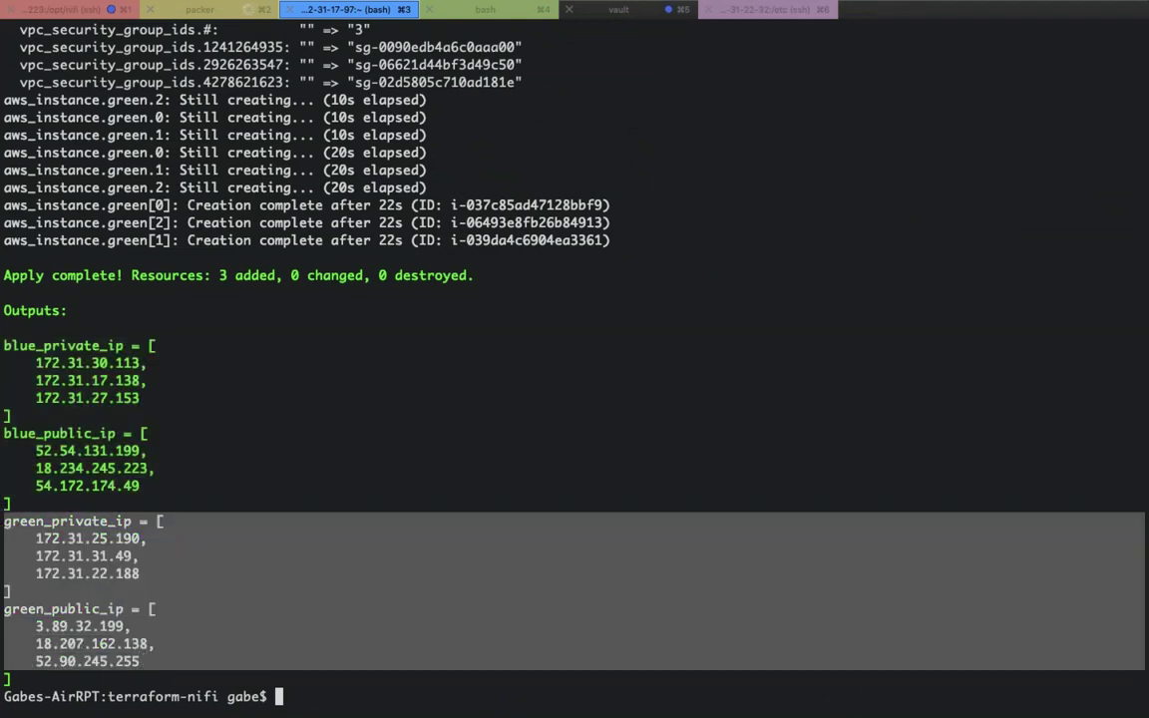
key("super+Tab")
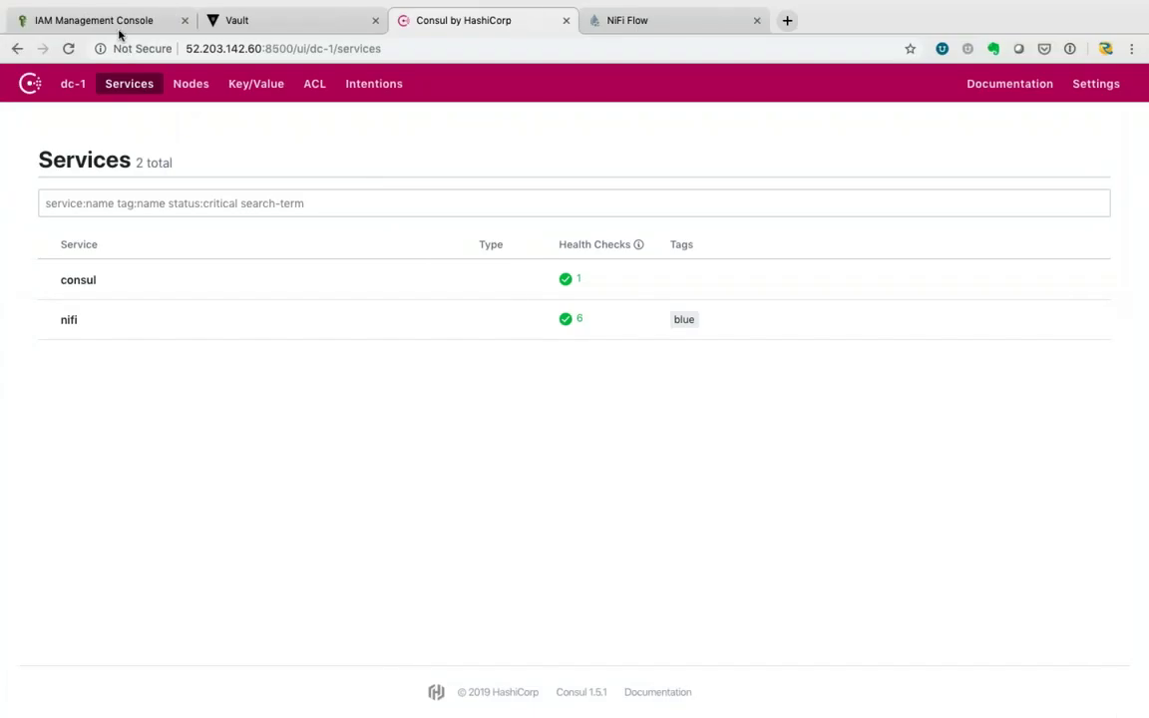
left_click(112, 21)
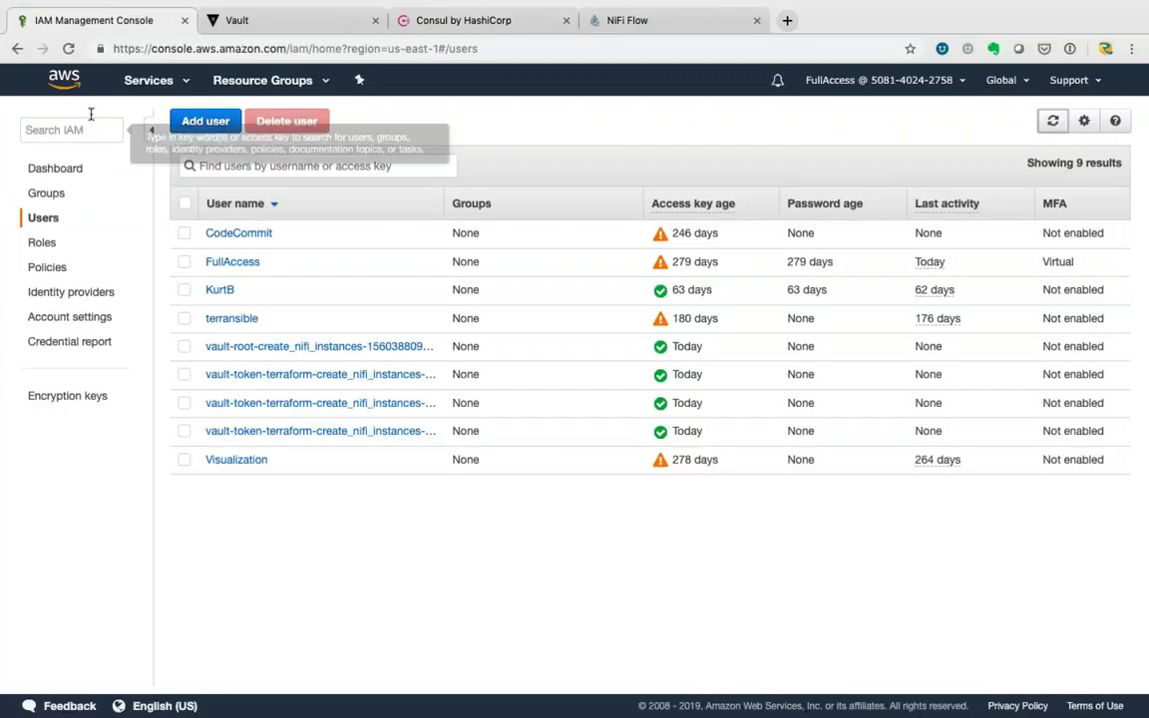
left_click(141, 84)
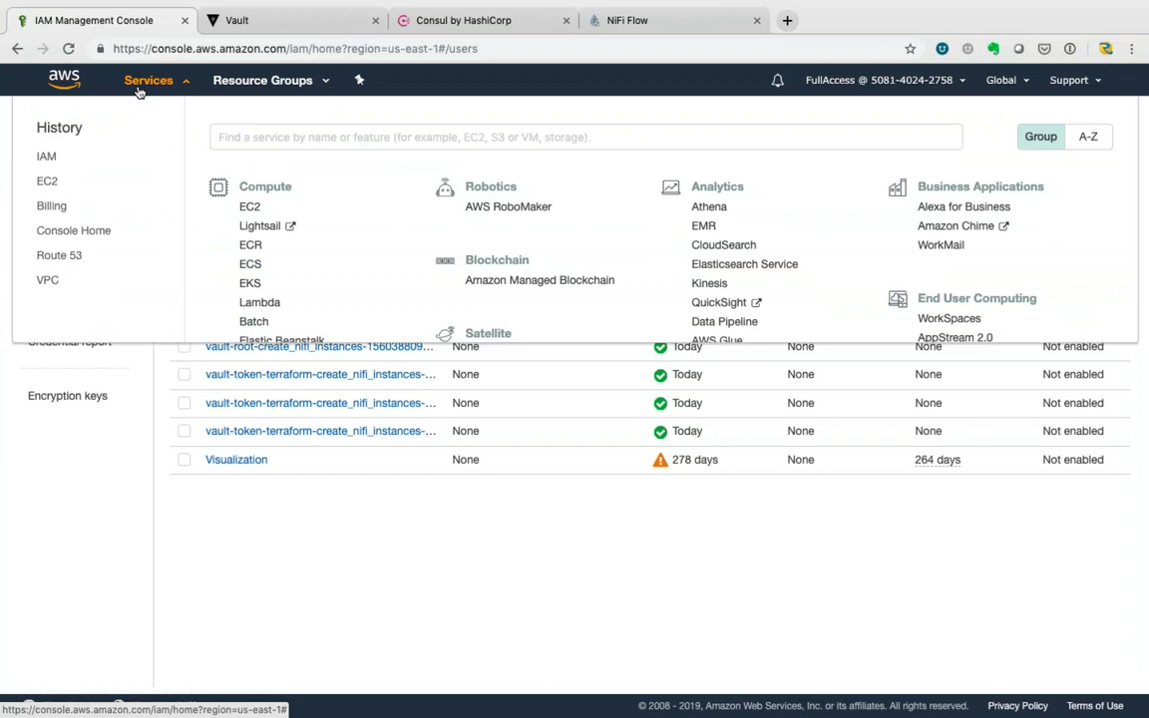
left_click(249, 206)
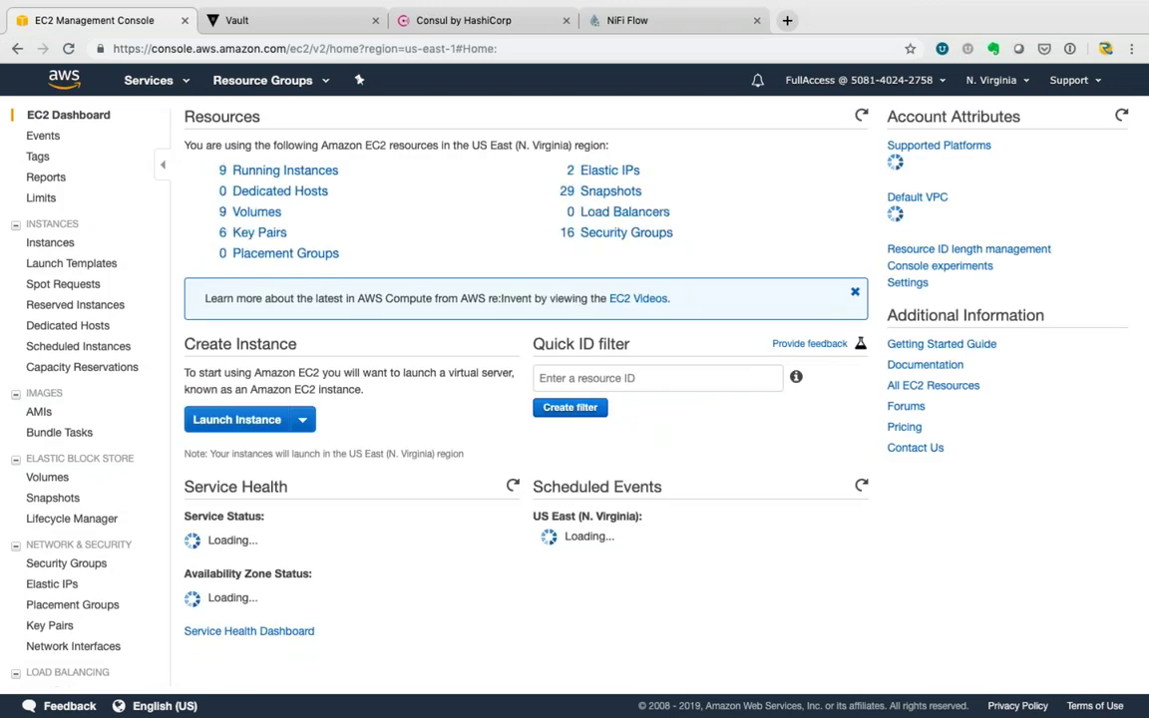
left_click(297, 171)
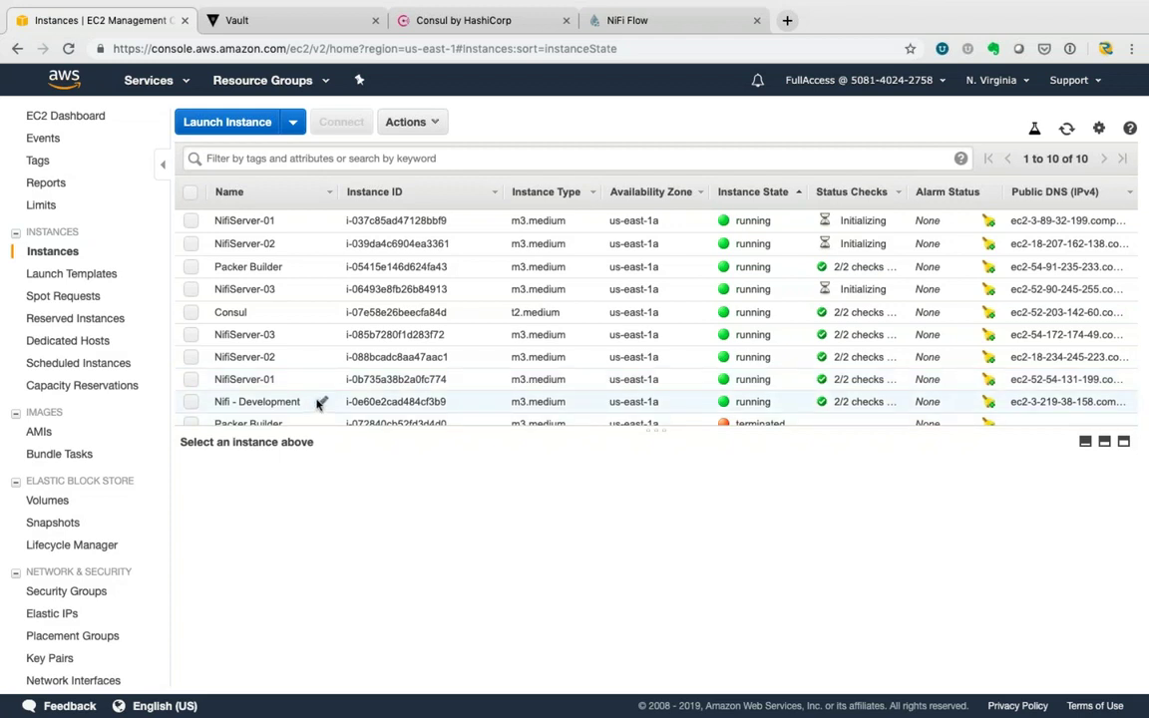
- Select the three newly created NifiServer instances to point them out, clear the selection, and refresh the instance list
left_click(190, 289)
left_click(191, 243)
left_click(191, 220)
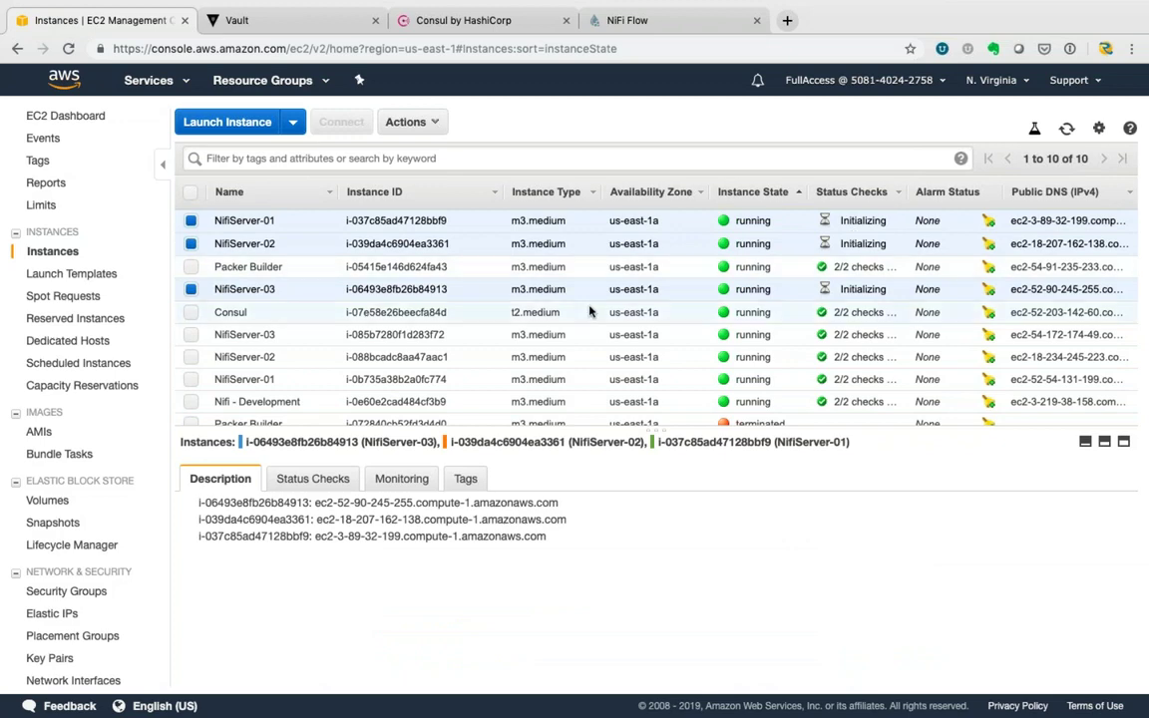
left_click(191, 288)
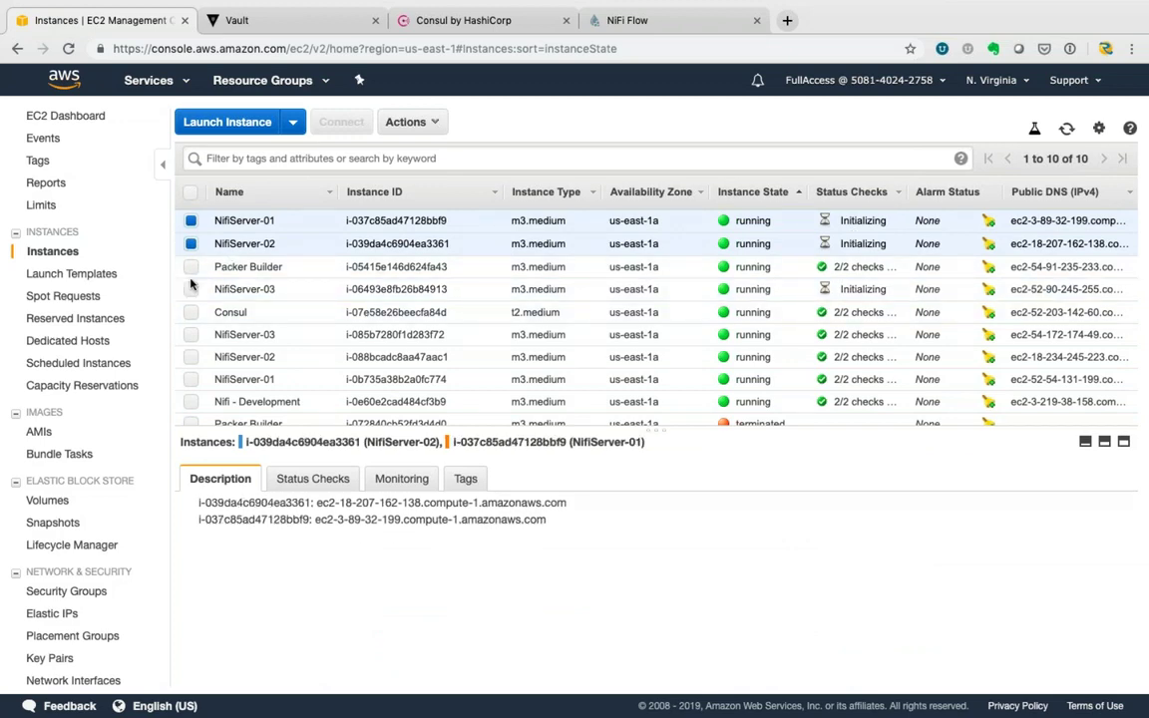
left_click(190, 243)
left_click(190, 221)
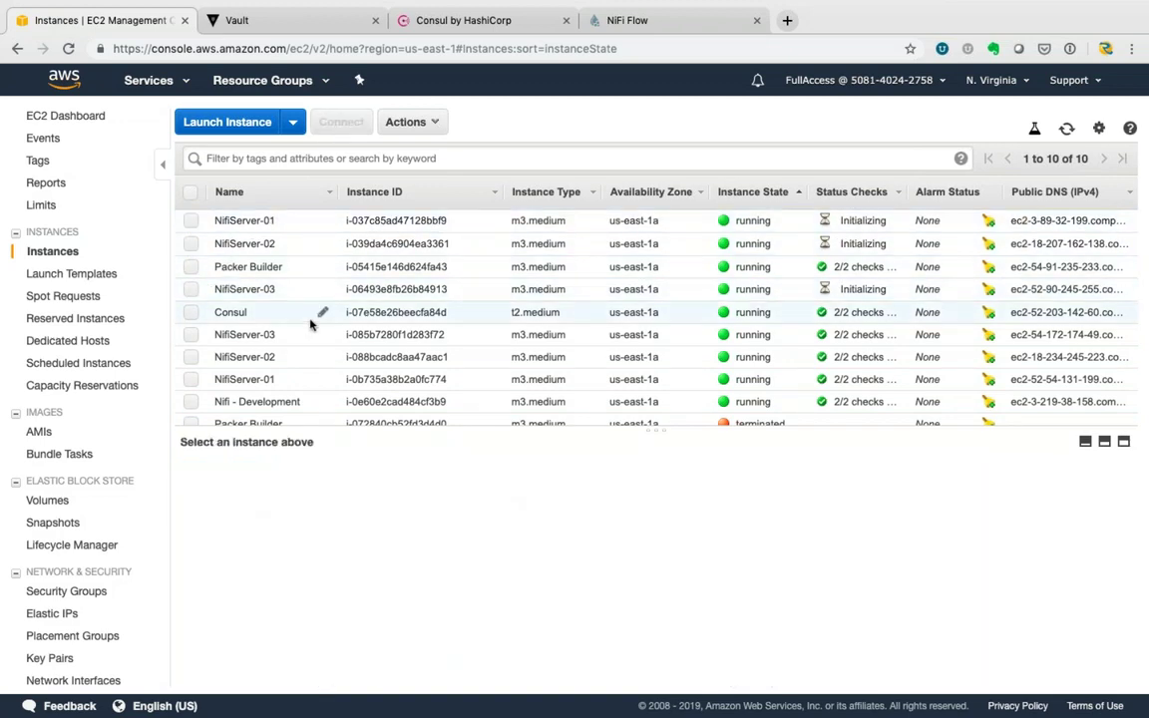
left_click(1066, 127)
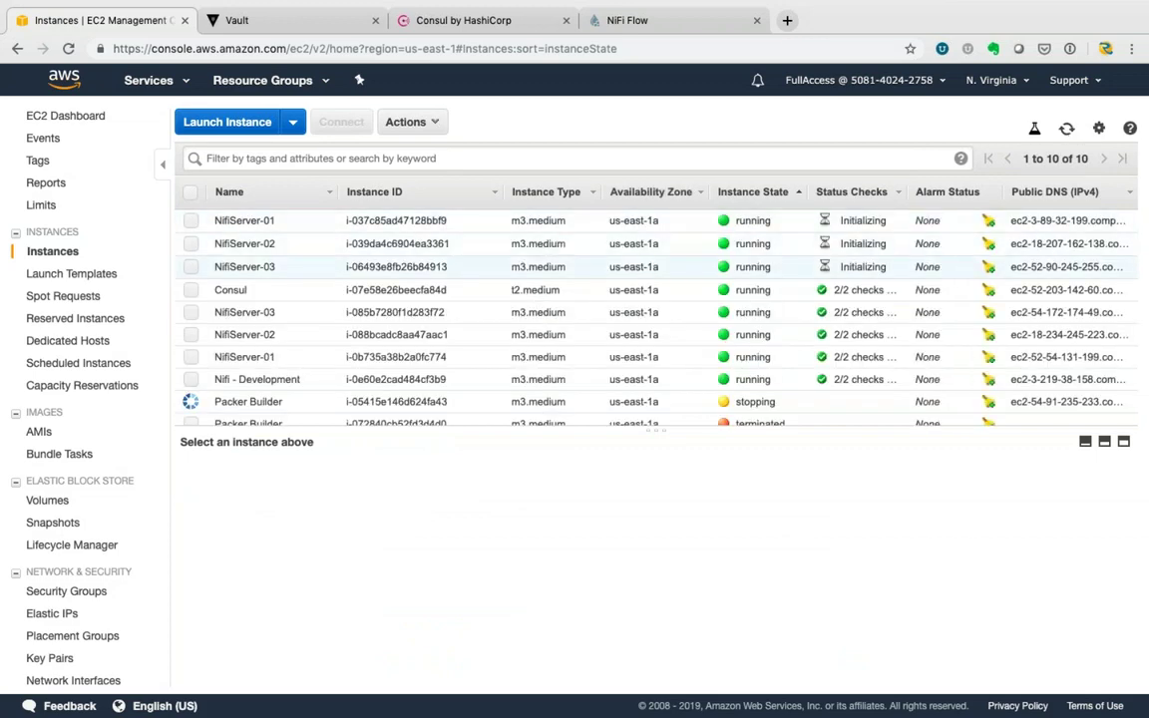
- Open the Nodes page in Consul to examine the health of the blue and green instances
key("super+Tab")
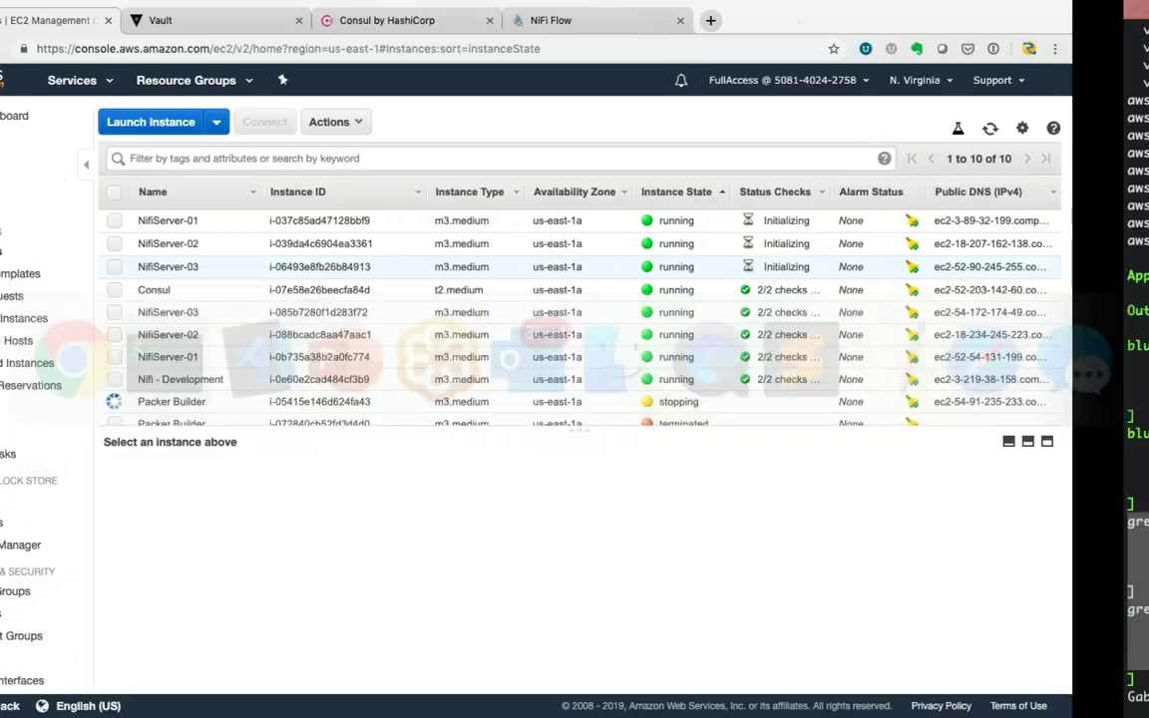
left_click(521, 21)
left_click(190, 84)
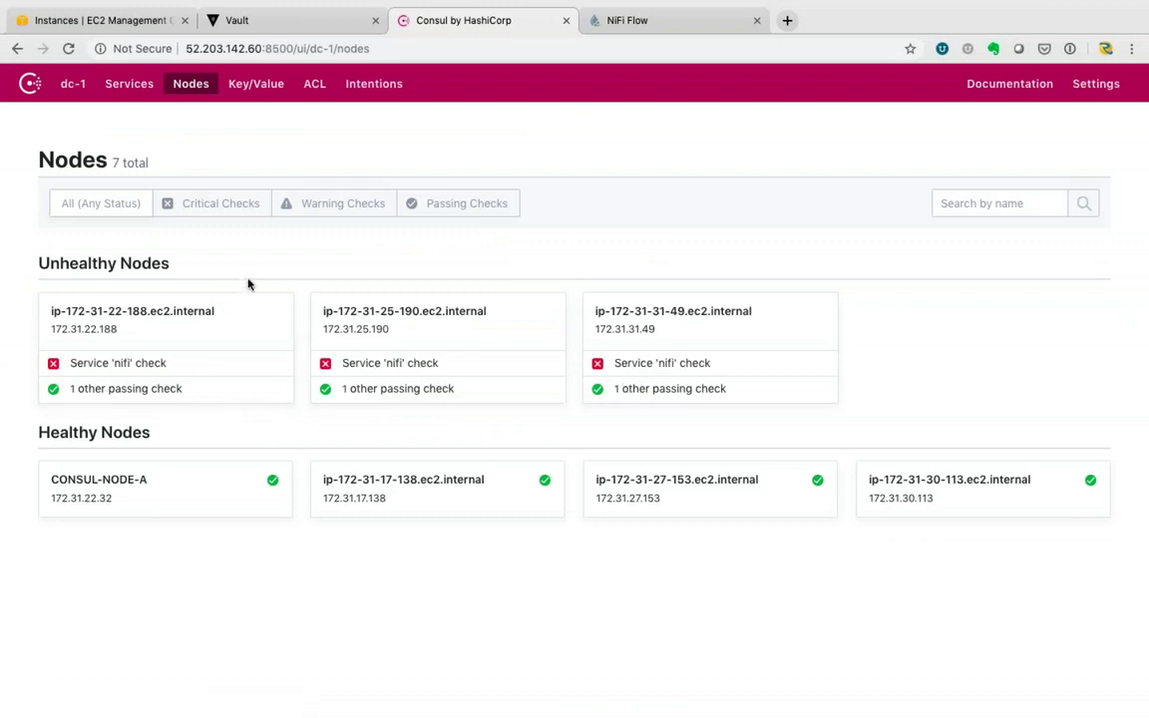
- In the Consul server's ssh terminal session, run dig nifi.service.consul several times to examine the order of the returned addresses
key("super+Tab")
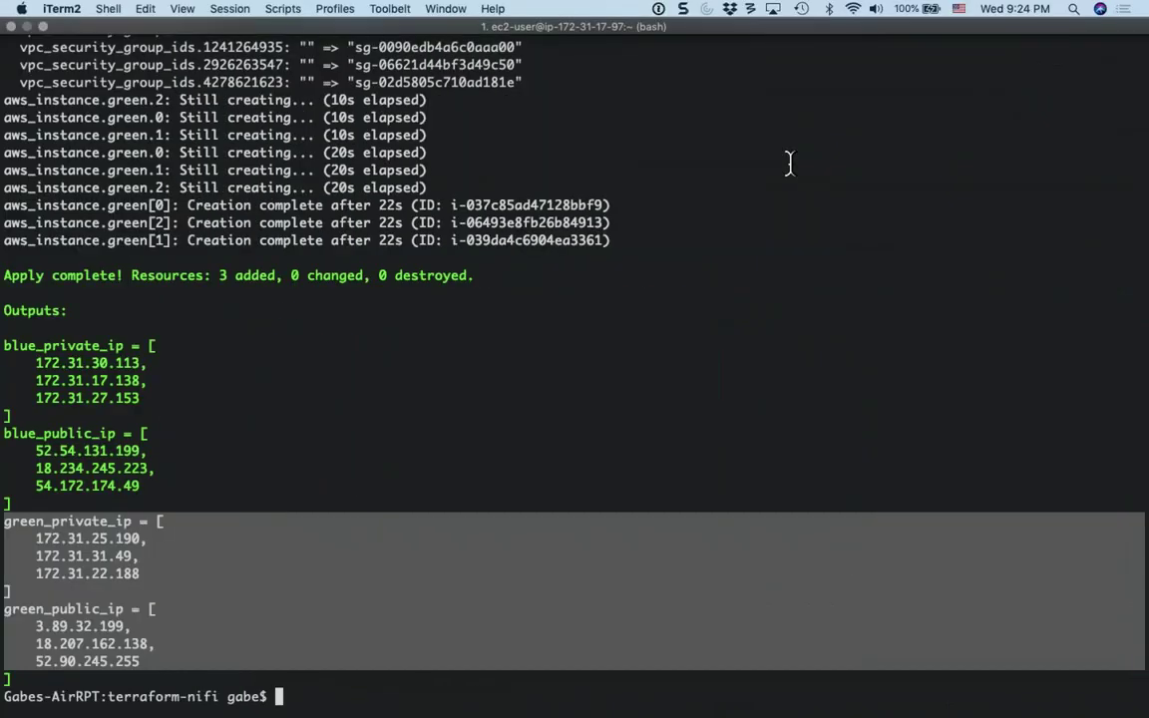
left_click(778, 14)
key("Return")
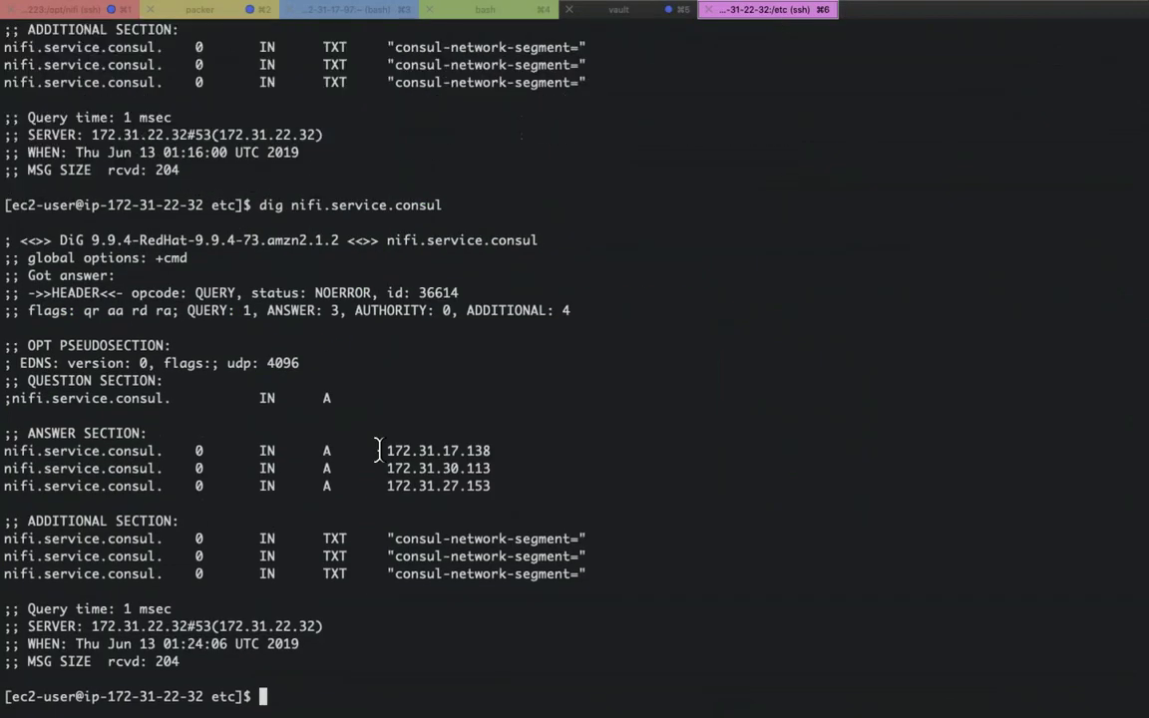
key("Up")
key("Return")
key("Up")
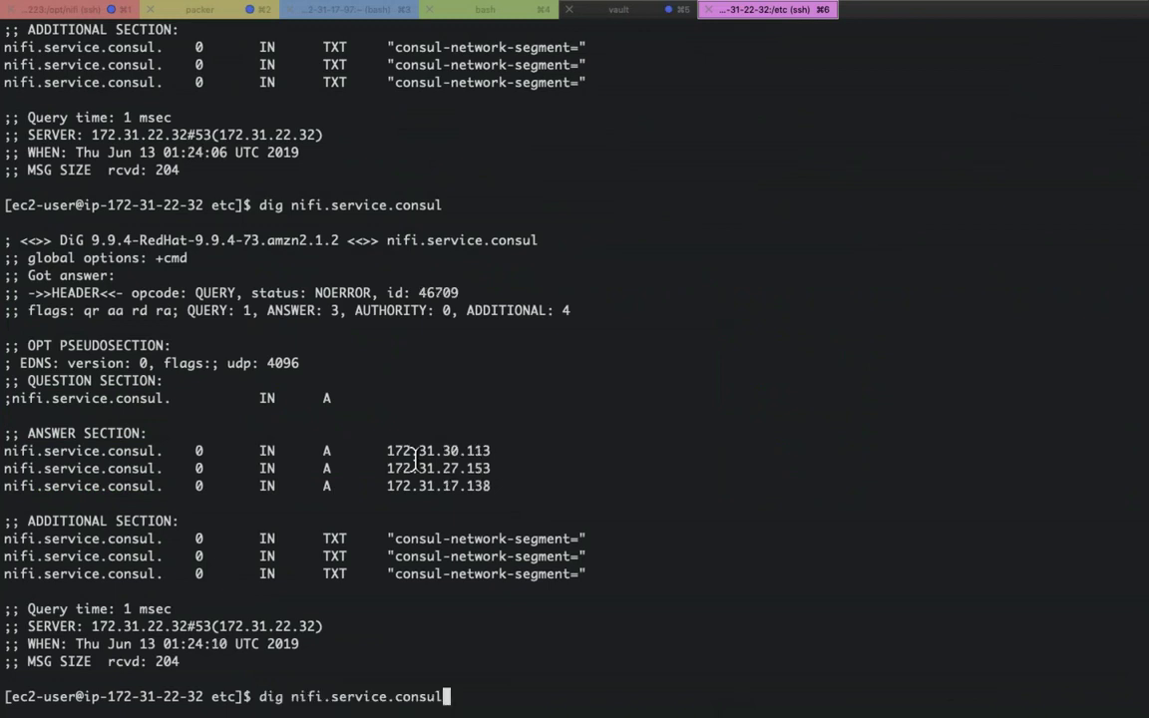
key("Return")
key("Up")
key("Return")
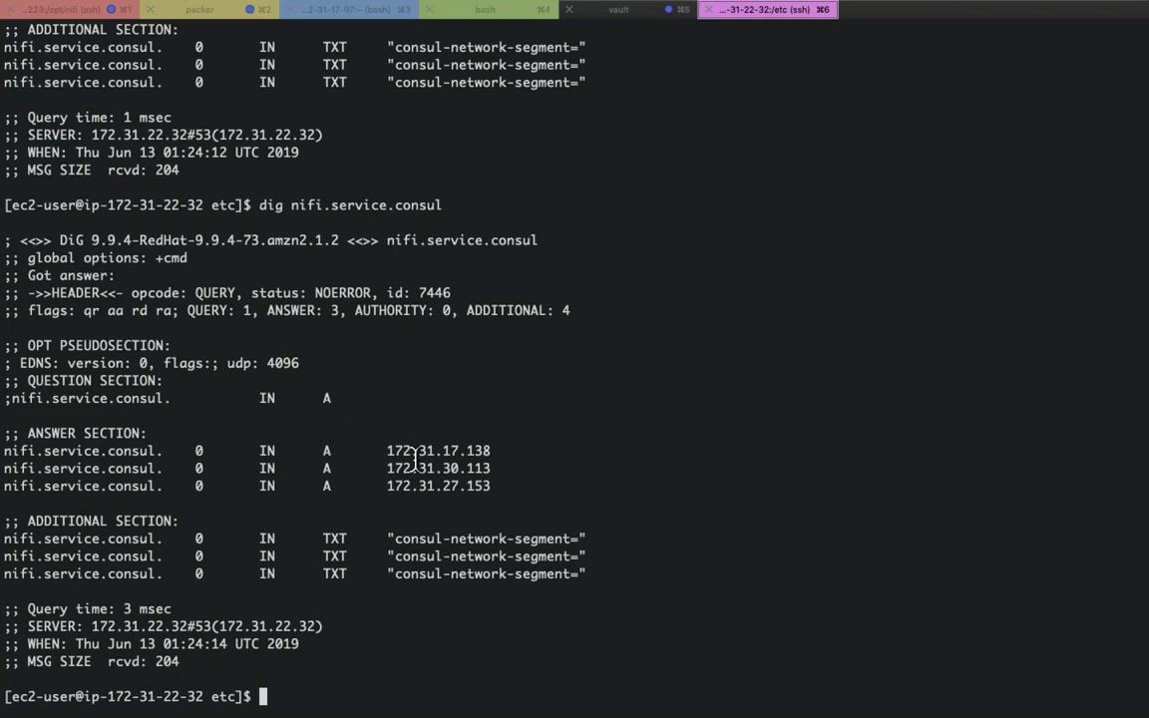
- Check the addresses in the dig answer, and reload the Consul Nodes page in the browser to recheck the nodes' health
double_click(415, 458)
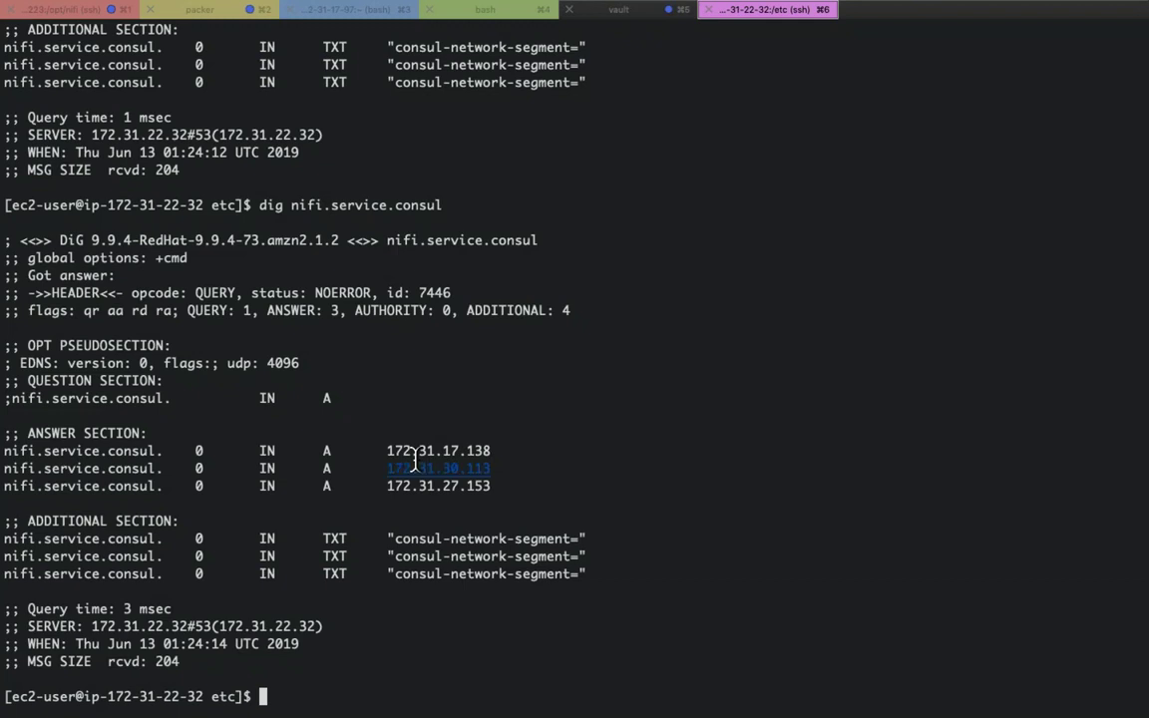
key("super+Tab")
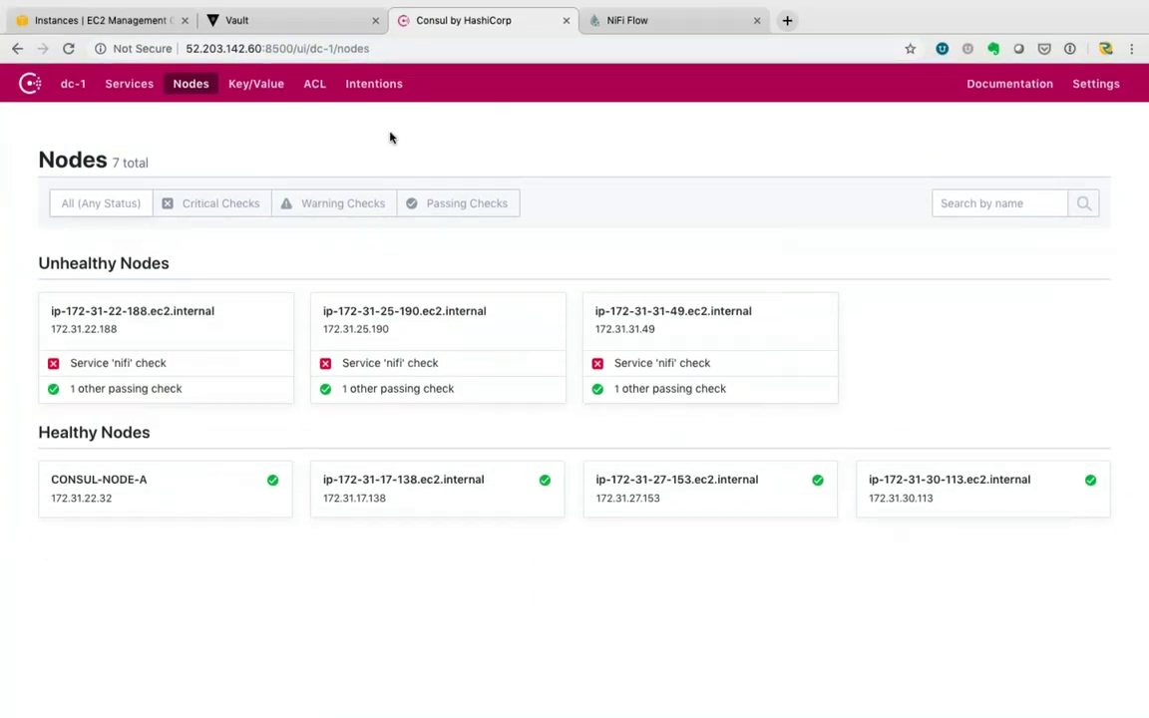
key("super+r")
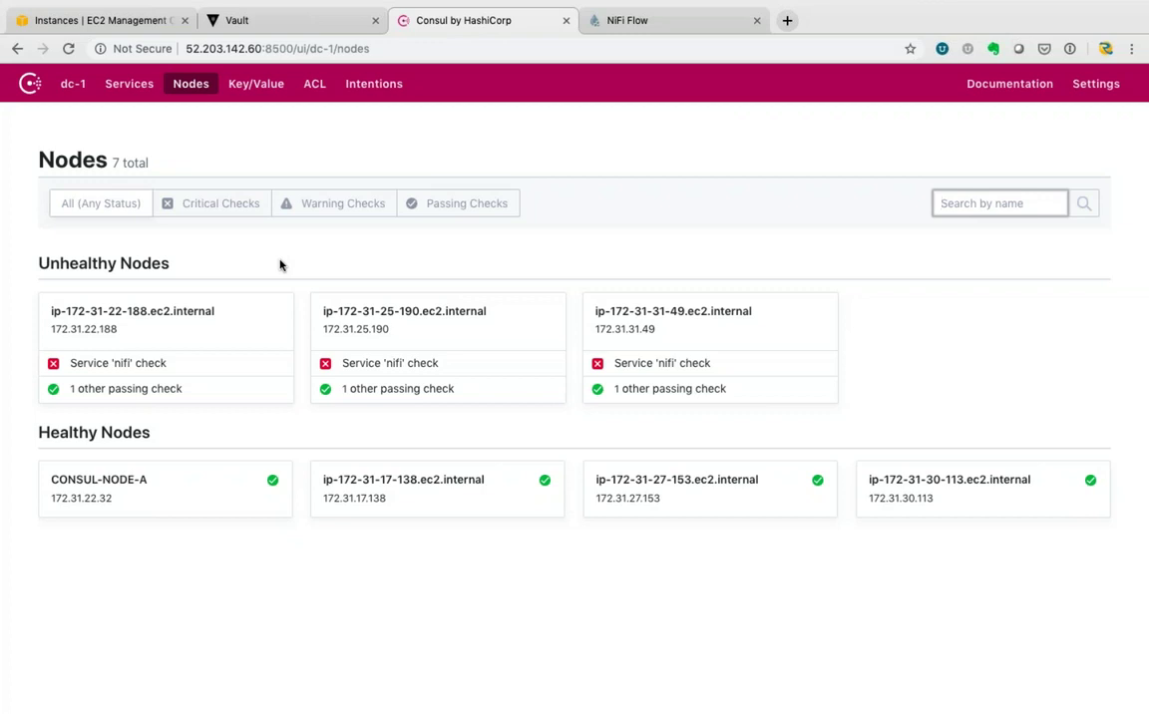
- In a new browser tab, find the author's page on IT Diversified and open the article "Designing High Availability for HashiCorp Vault in AWS"
left_click(786, 21)
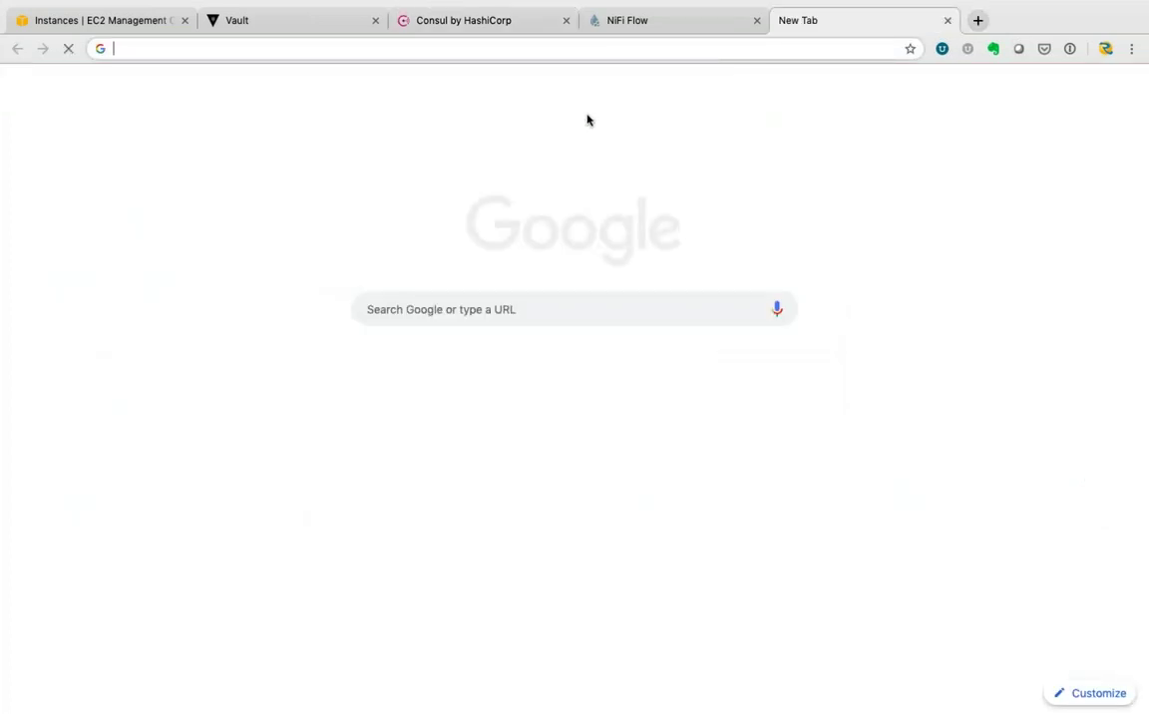
type("it")
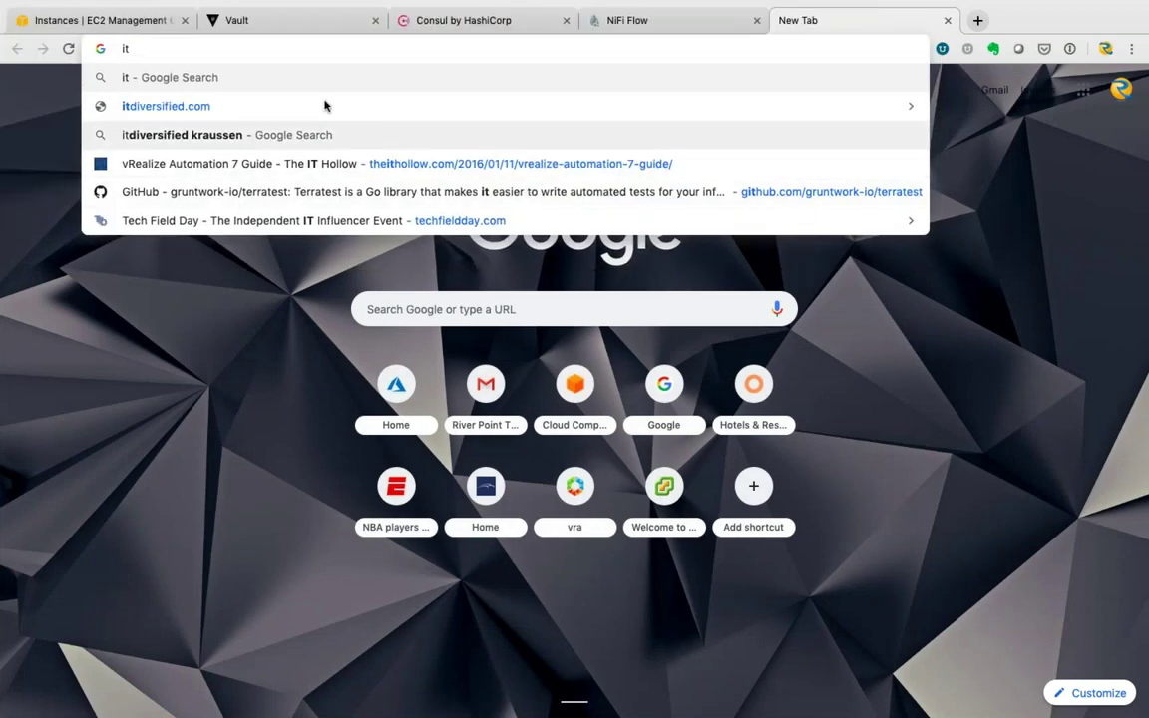
left_click(260, 134)
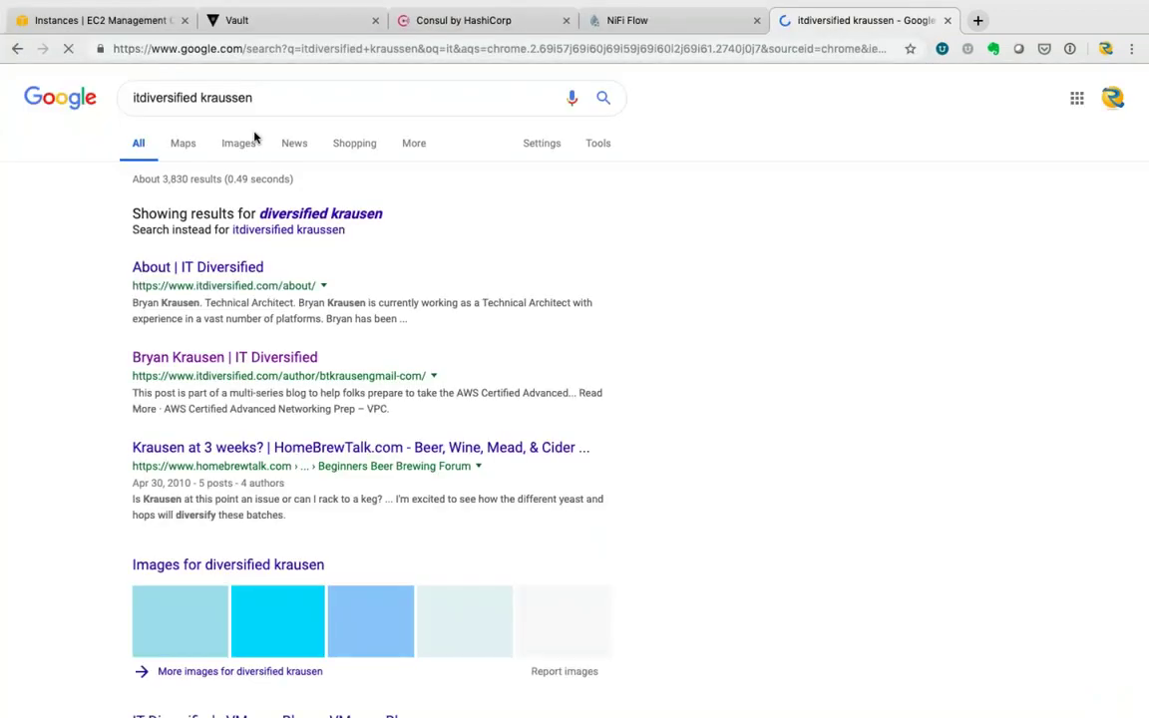
left_click(222, 356)
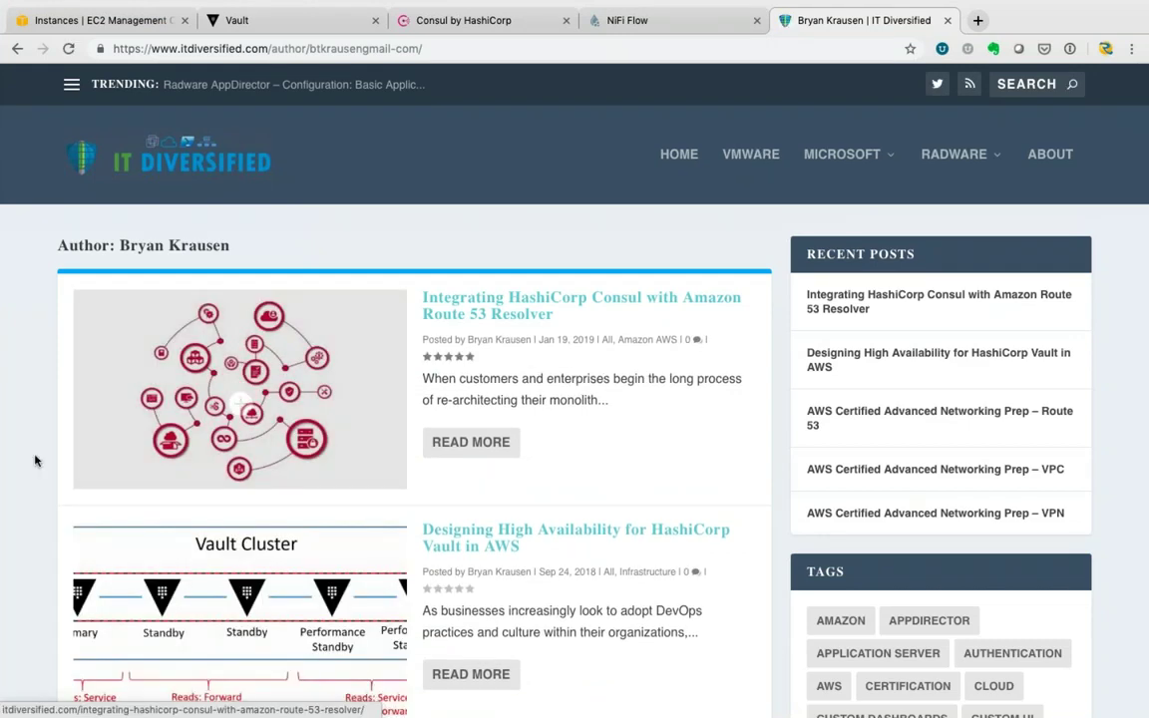
scroll(469, 228, "down", 3)
left_click(472, 226)
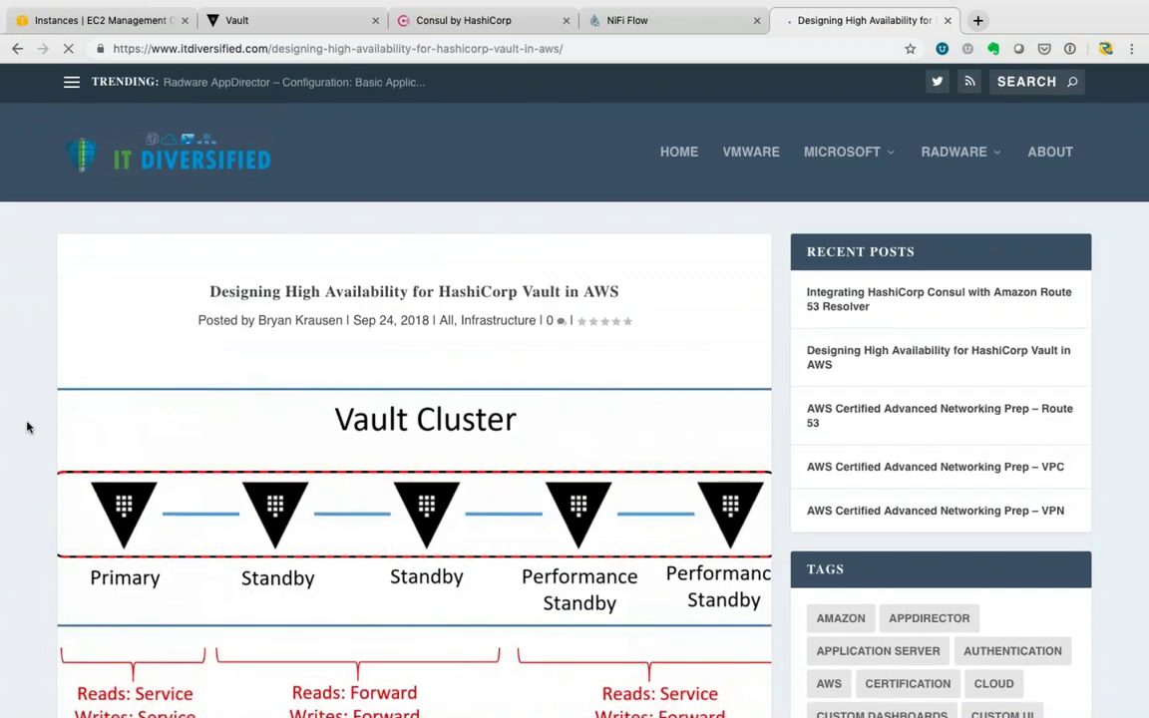
- Read through the Vault high availability article, including the Vault cluster diagram and the replication guidance, and return to its beginning
scroll(27, 427, "down", 3)
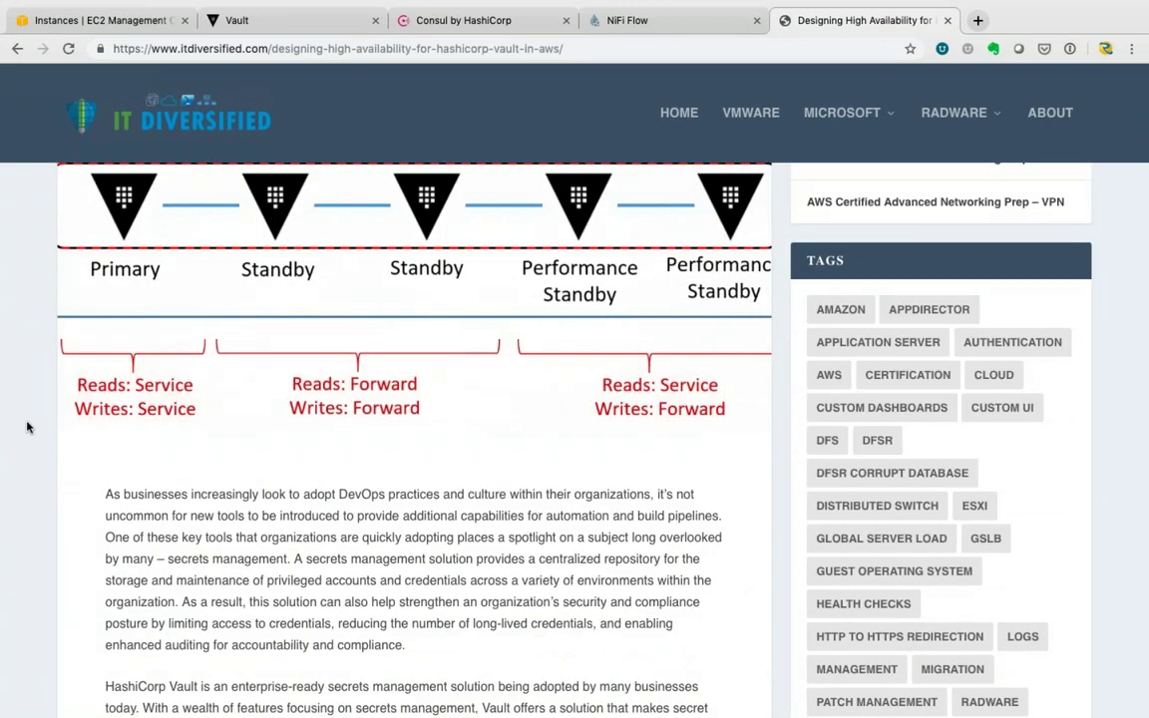
scroll(27, 427, "up", 1)
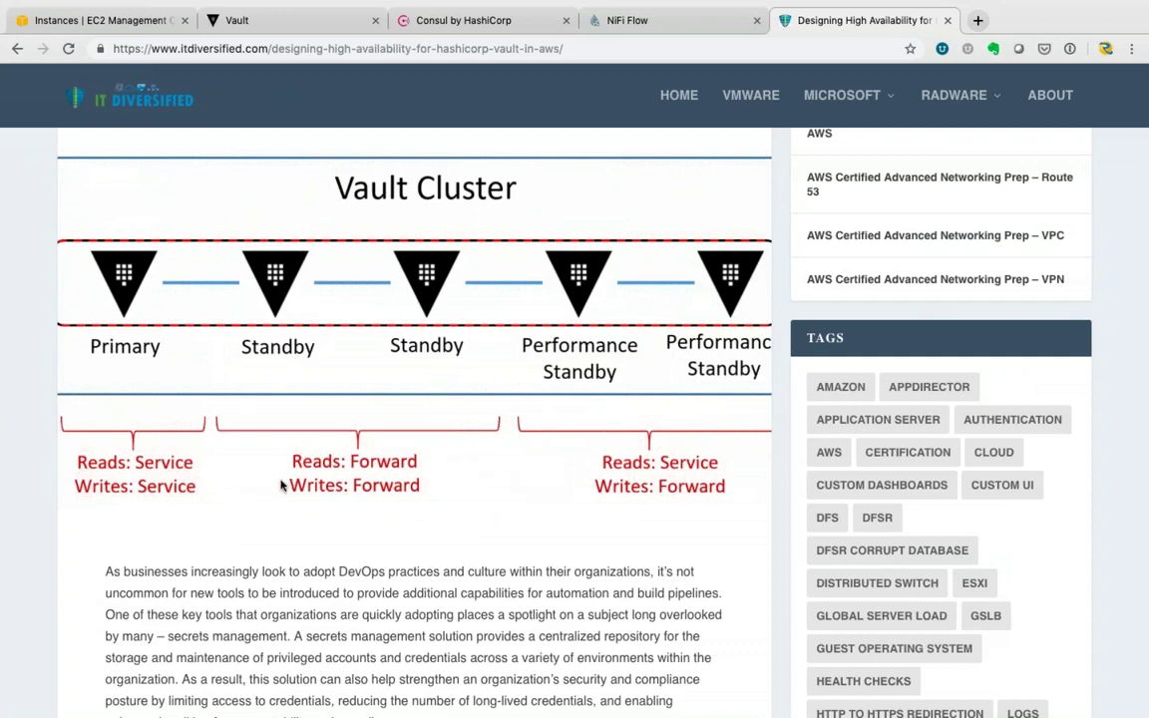
scroll(281, 485, "down", 1)
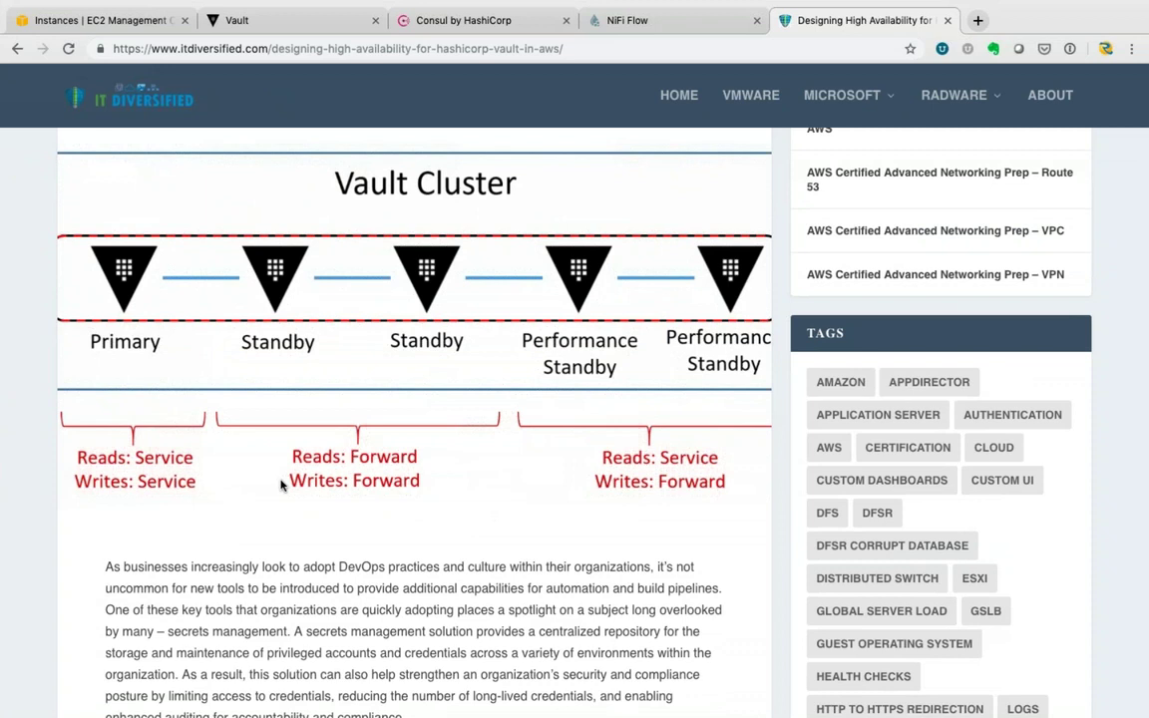
scroll(281, 486, "down", 1)
scroll(281, 486, "down", 1)
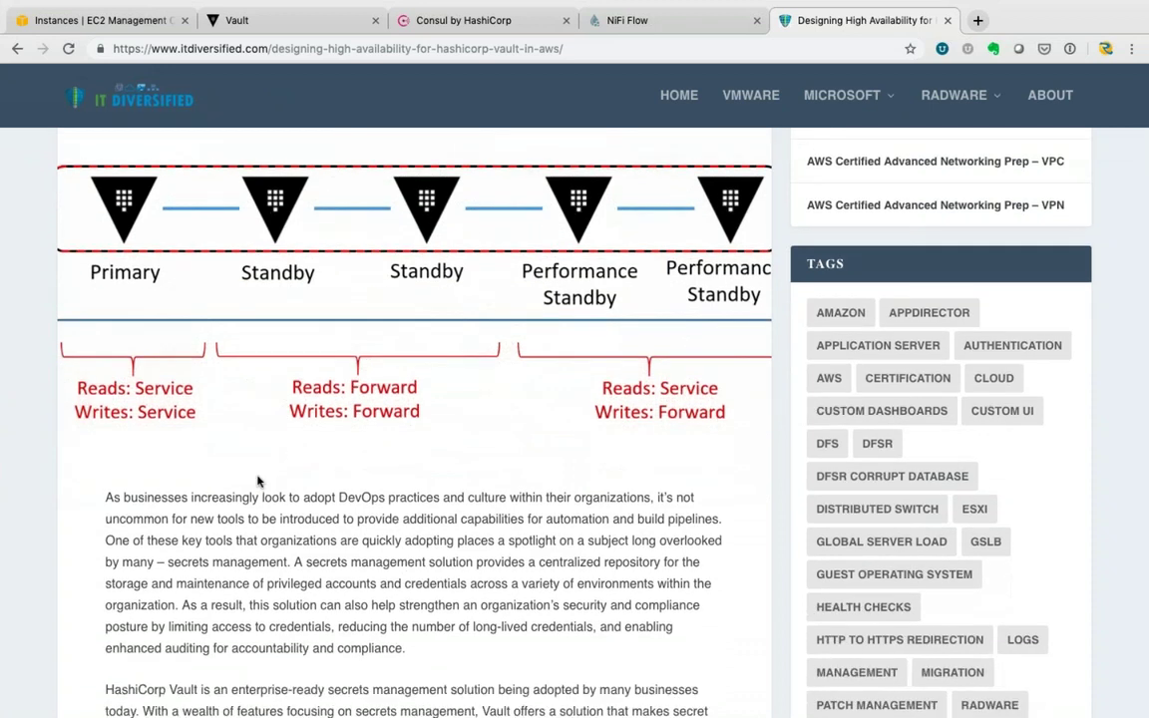
scroll(258, 481, "down", 1)
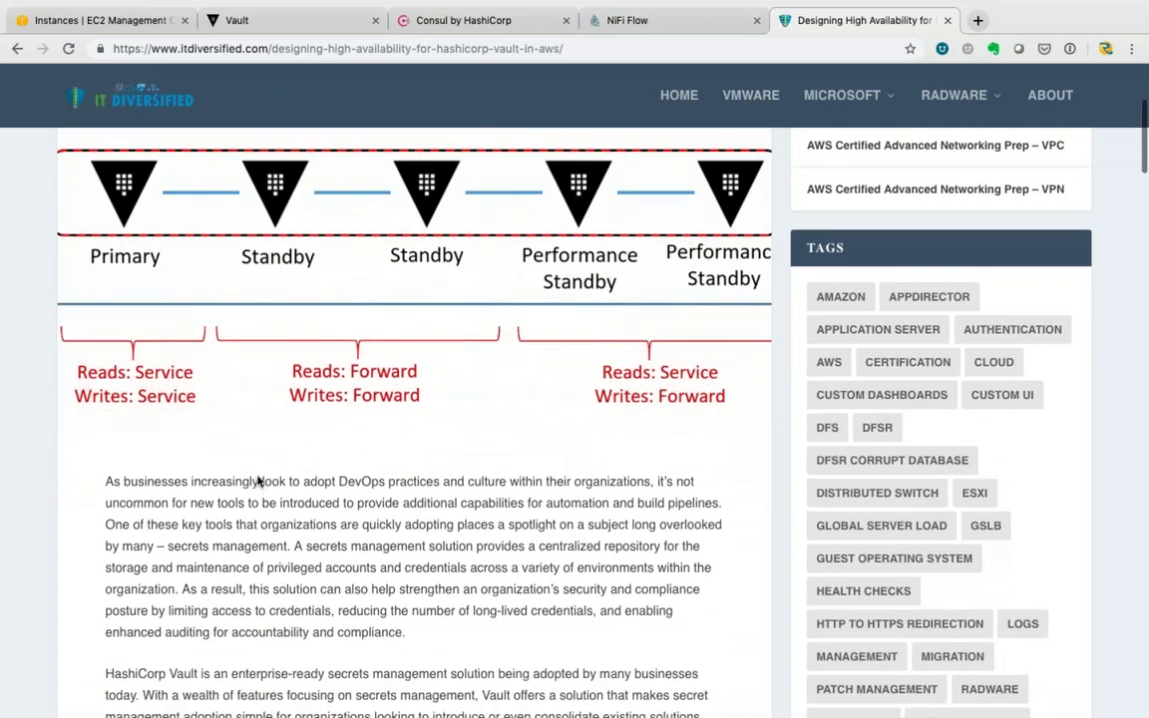
scroll(257, 481, "down", 5)
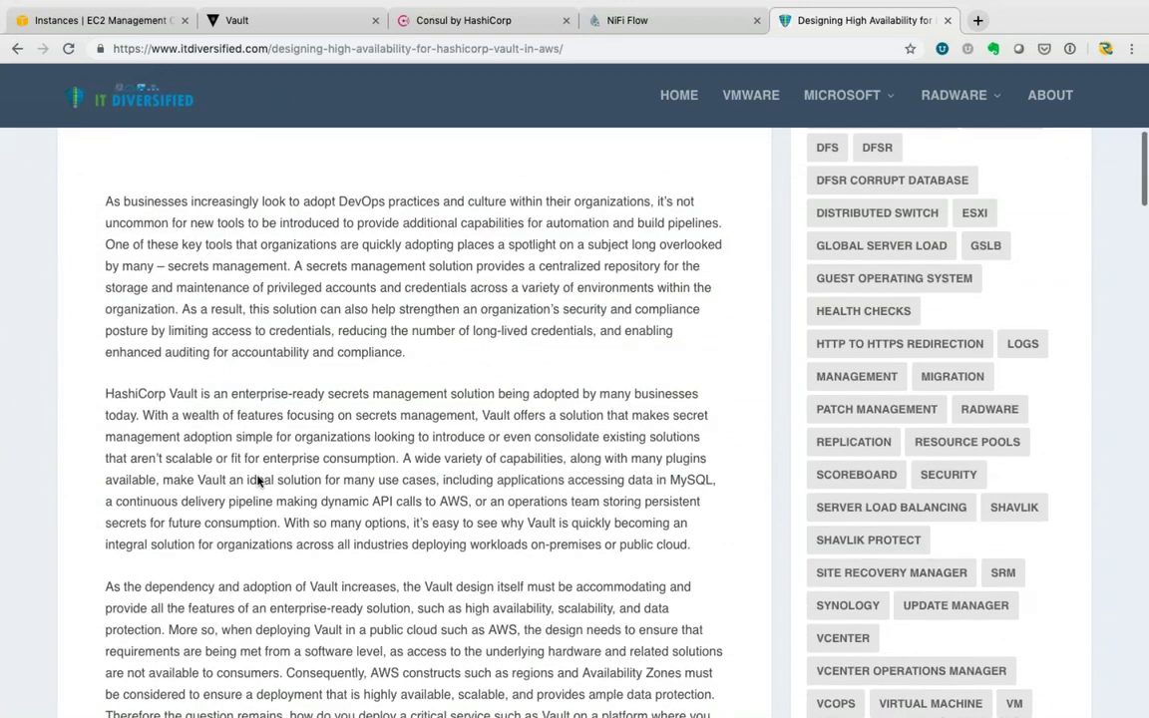
scroll(257, 482, "down", 6)
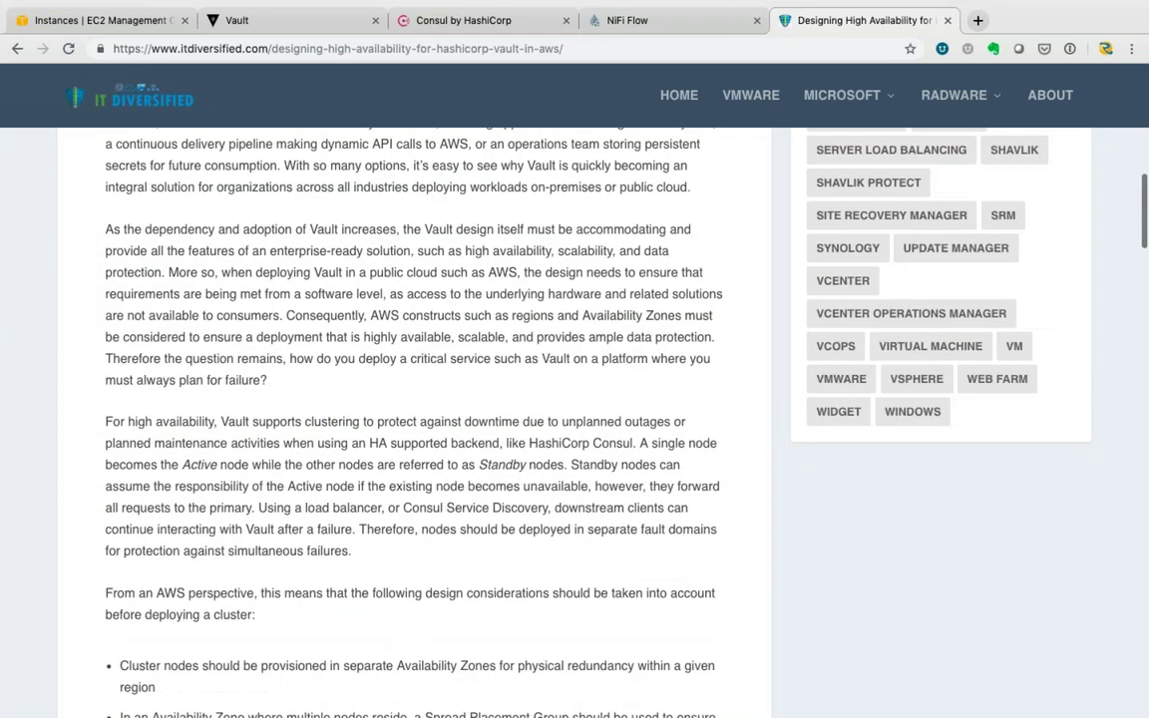
scroll(257, 481, "down", 15)
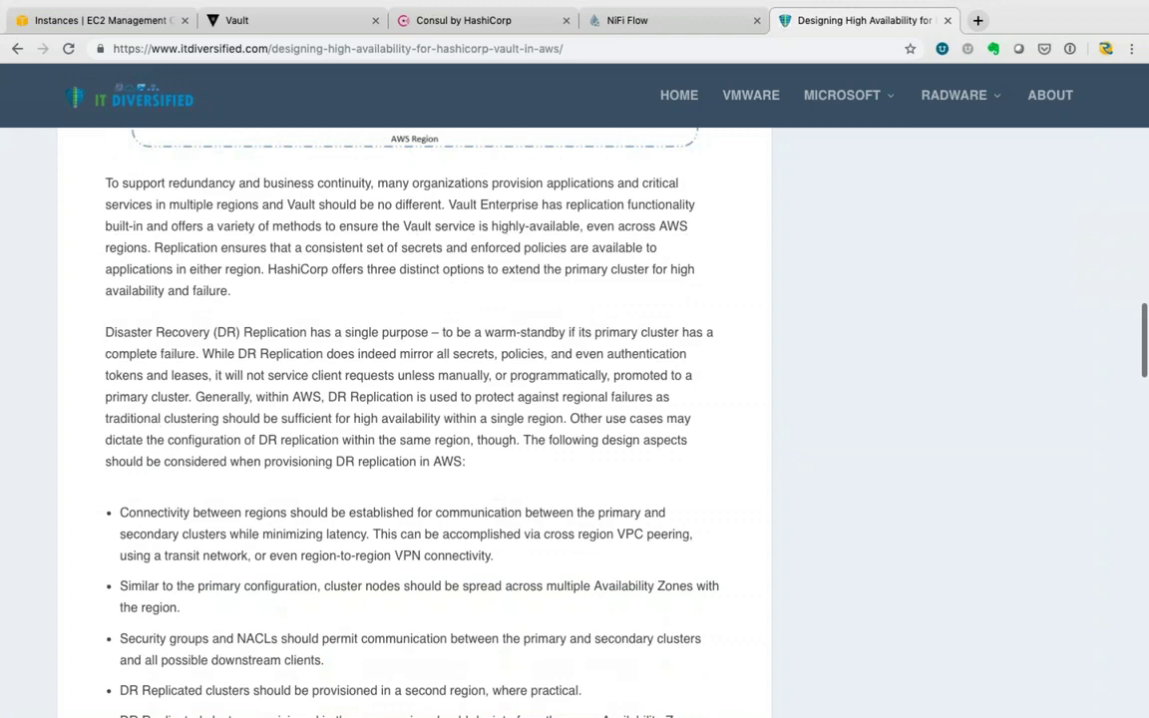
scroll(257, 482, "down", 15)
scroll(414, 418, "down", 3)
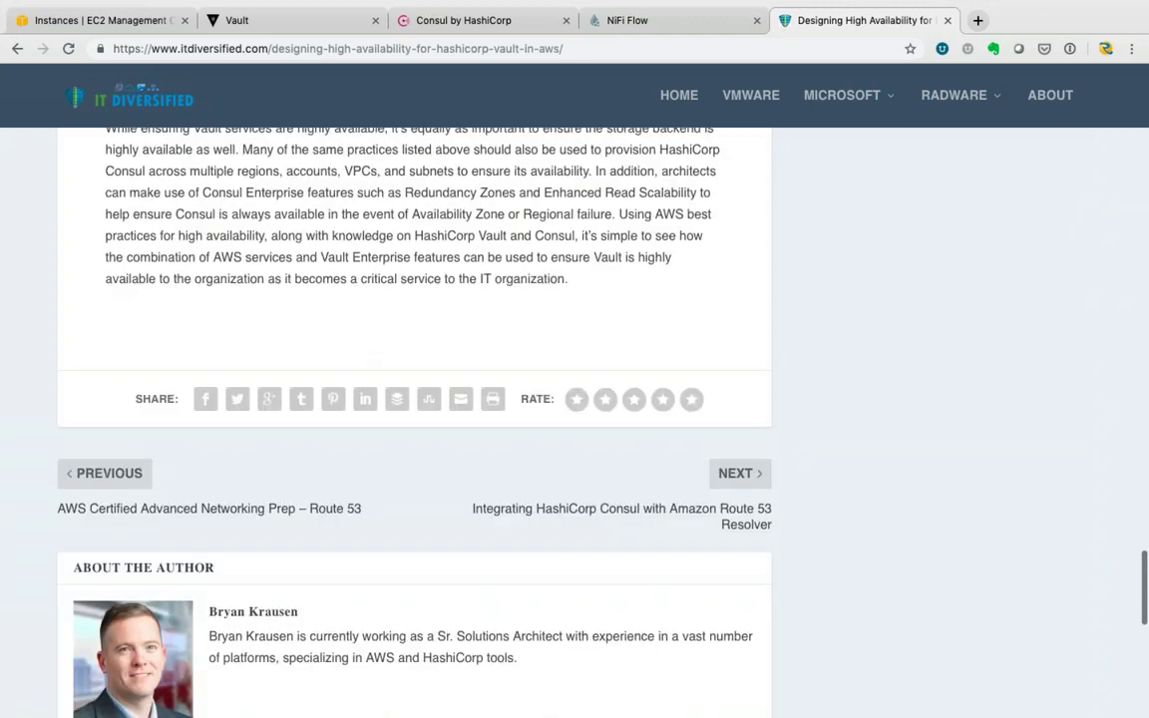
scroll(414, 419, "down", 3)
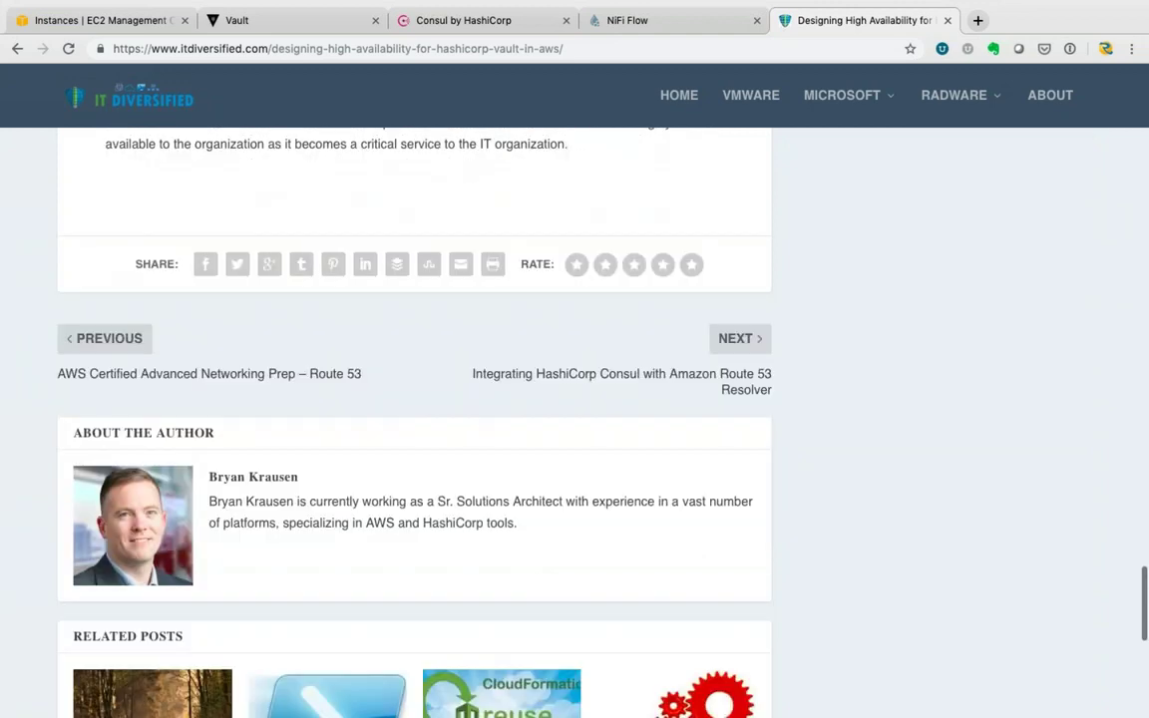
key("Home")
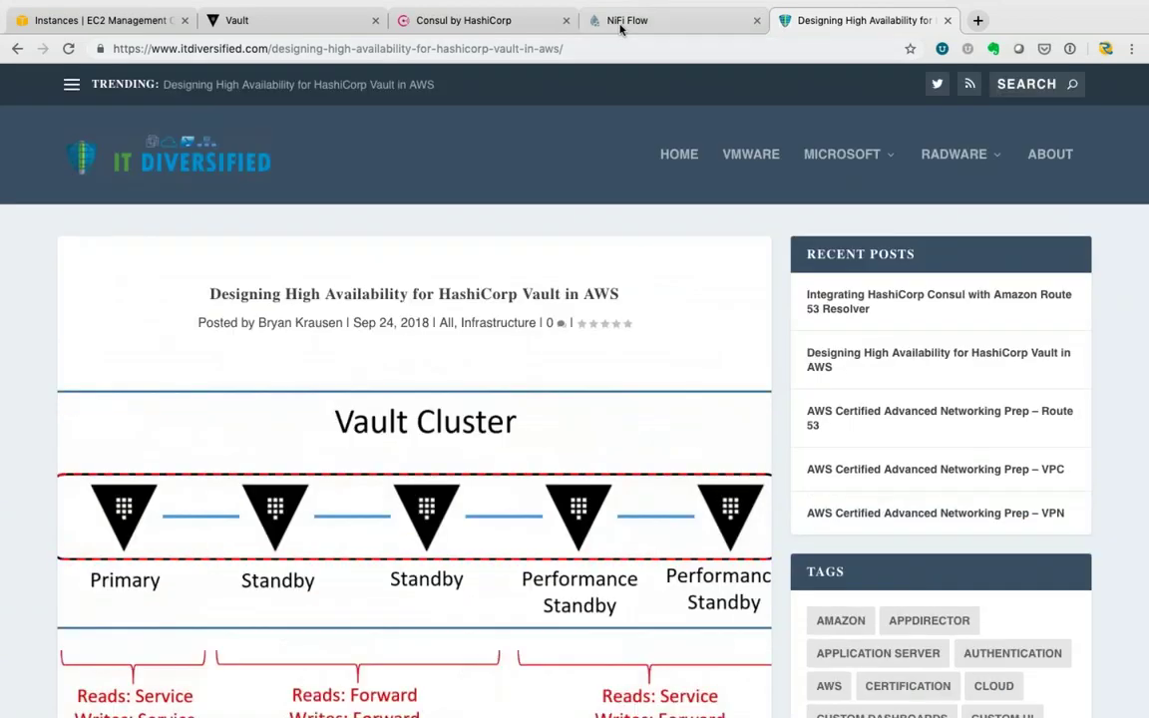
- Return to the Consul Nodes page in the browser and reload it to recheck the health of the NiFi nodes
left_click(622, 22)
left_click(431, 24)
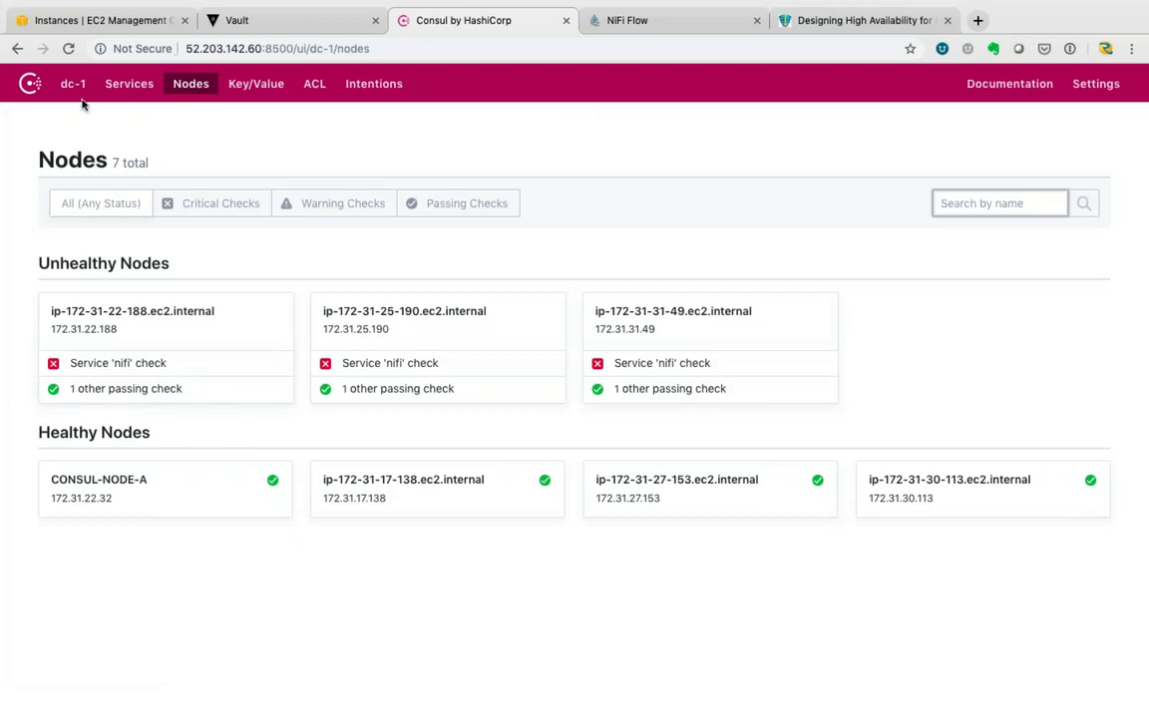
left_click(68, 48)
left_click(69, 52)
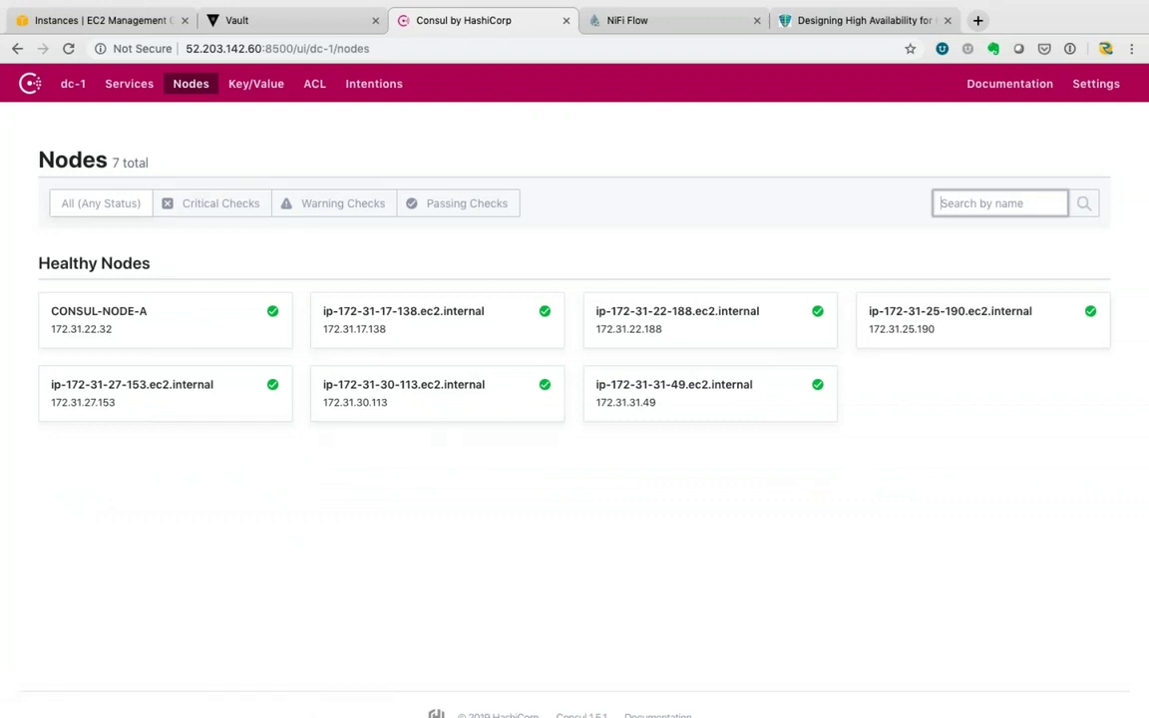
- In the Consul server's ssh terminal session, clear the screen and run consul catalog services to check the registered services
key("super+Tab")
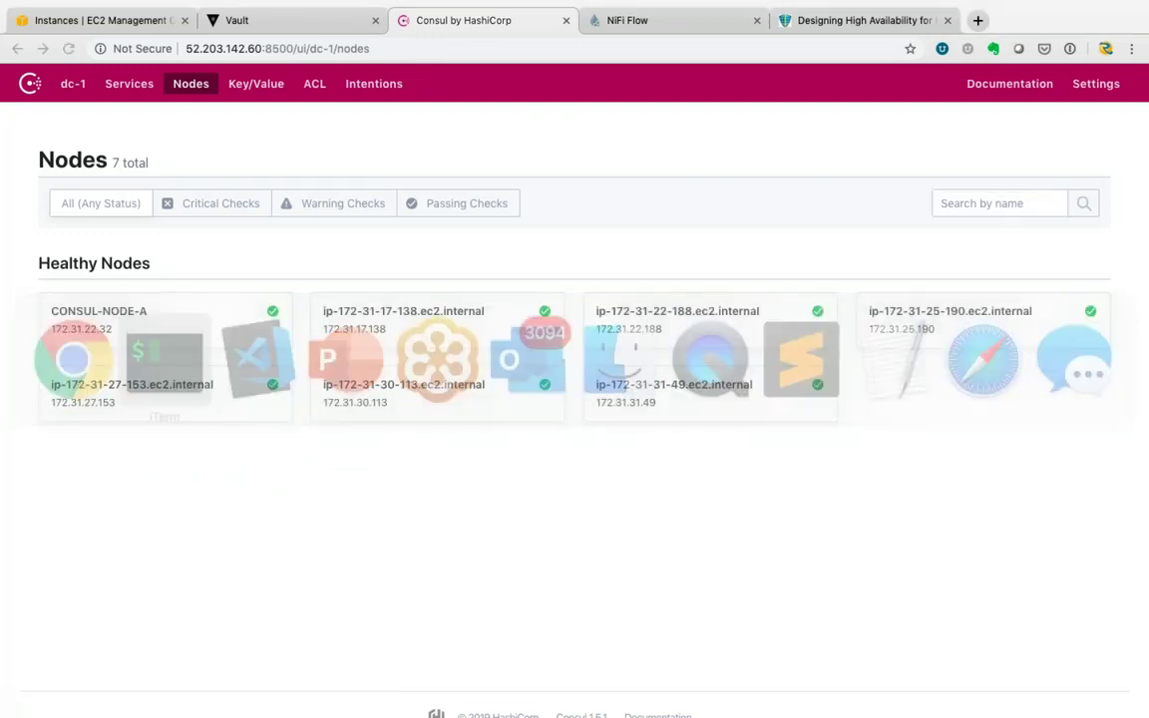
type("clear")
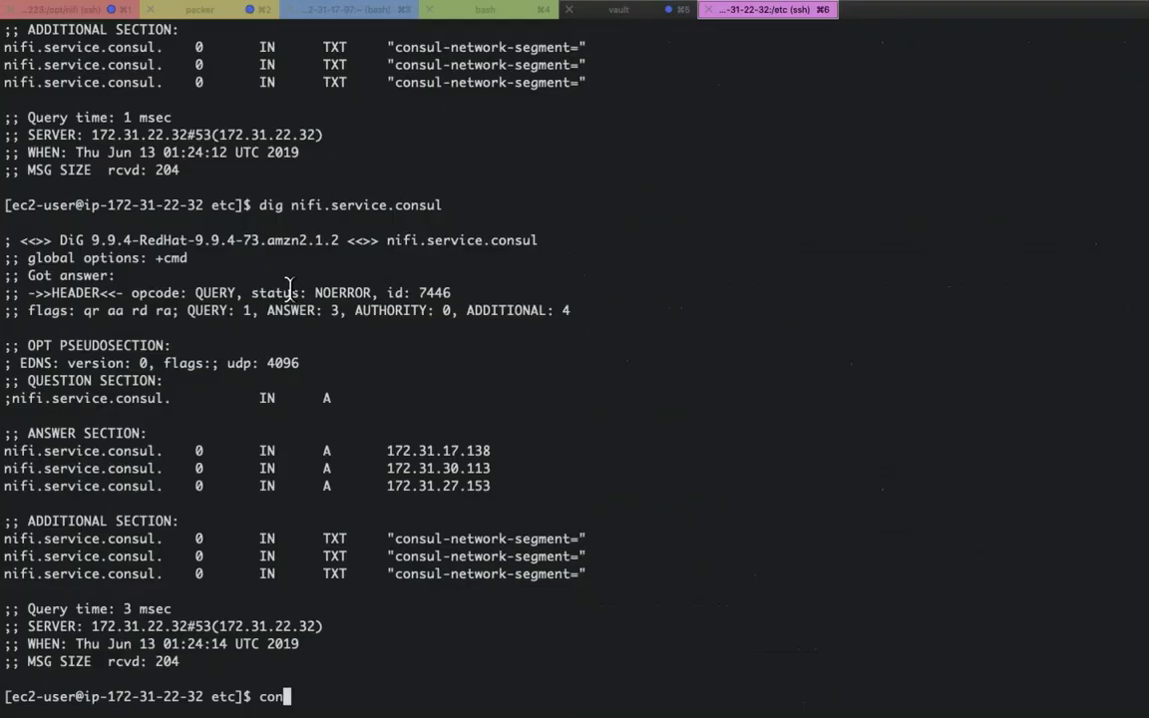
key("Return")
type("consul cat")
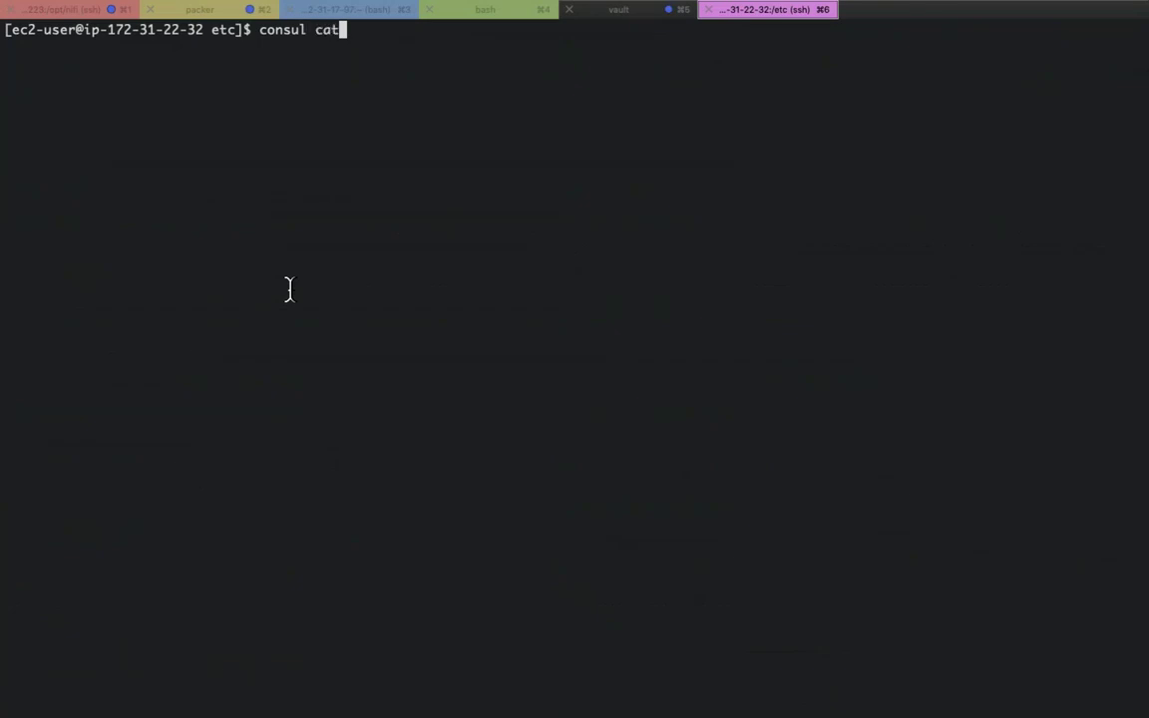
type("alog services")
key("Return")
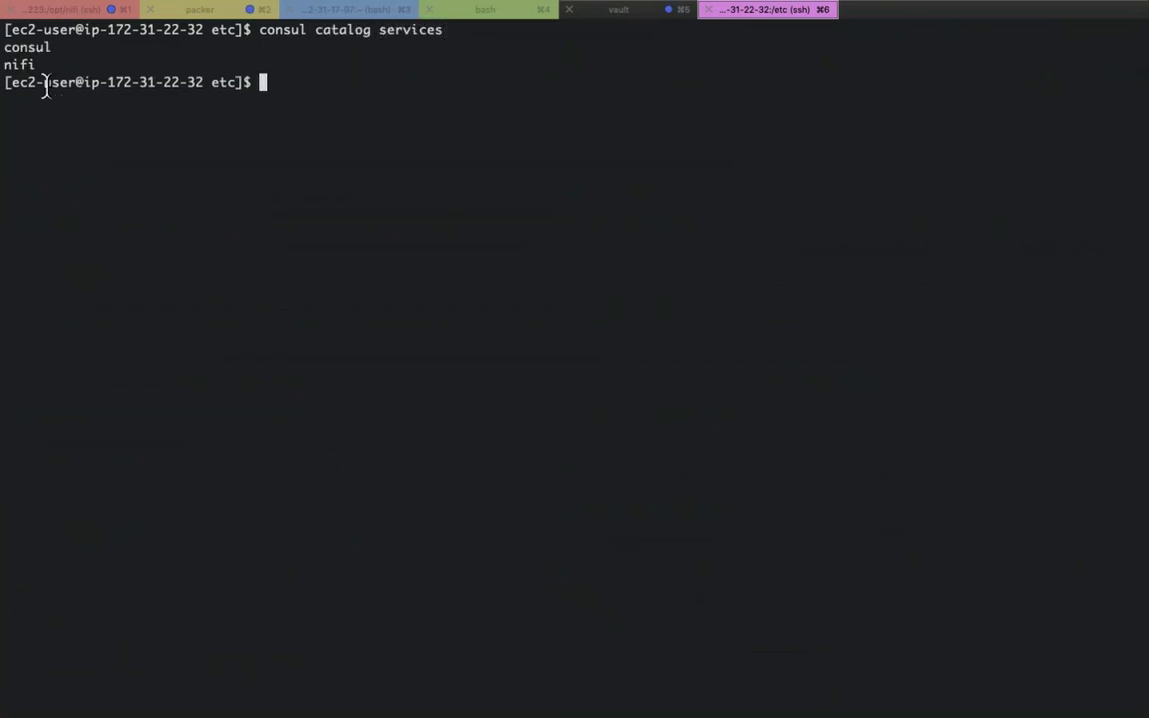
left_click_drag(43, 63, 5, 63)
left_click(91, 140)
- Run dig nifi.service.consul and examine the addresses and the service.consul domain in the answer section
type("clear")
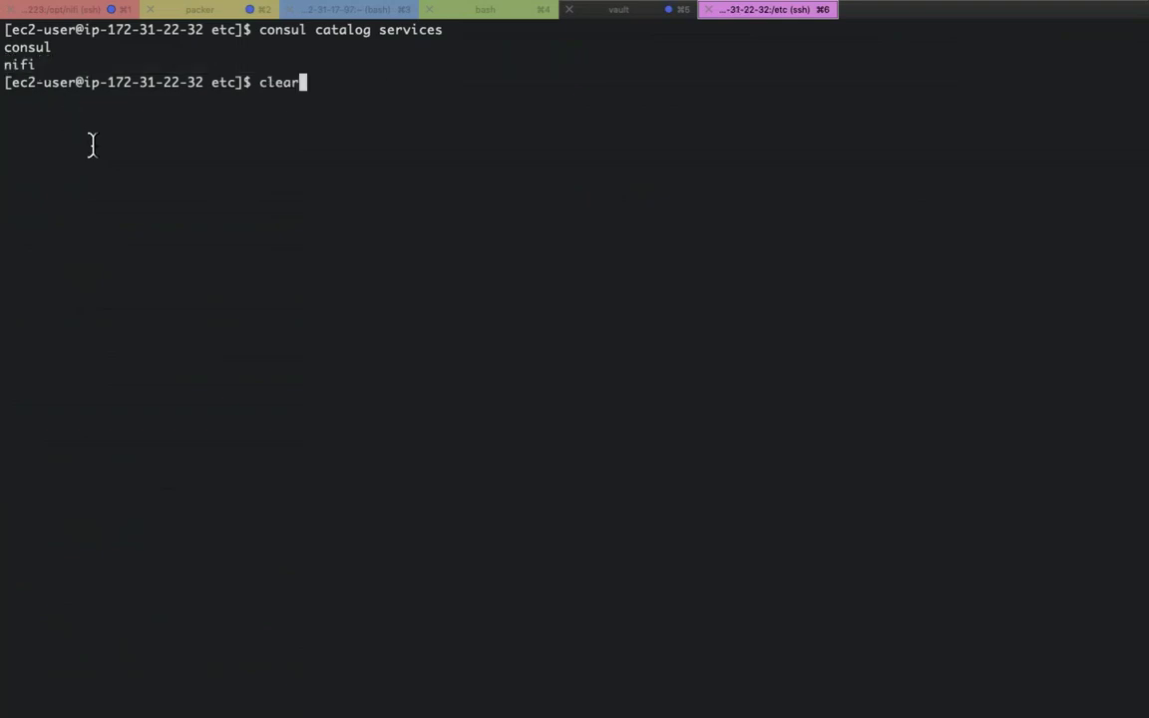
key("BackSpace")
key("BackSpace")
key("BackSpace")
key("BackSpace")
key("BackSpace")
type("dig nifi.service.consul")
key("Return")
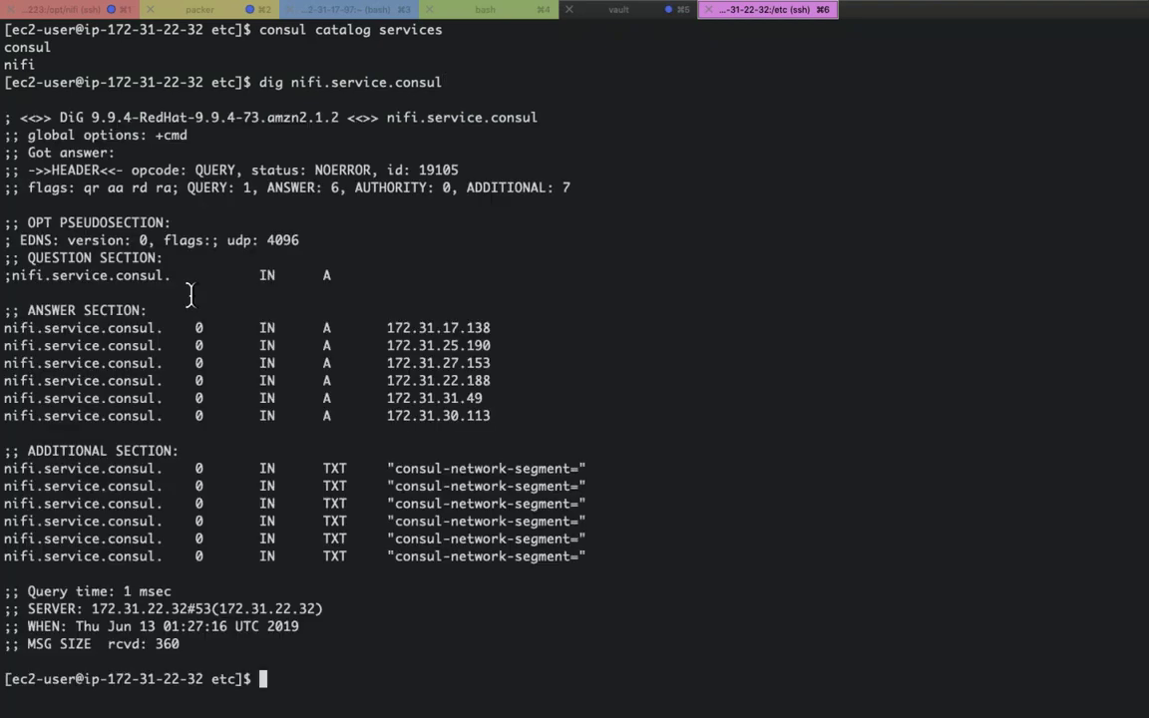
left_click_drag(482, 415, 3, 334)
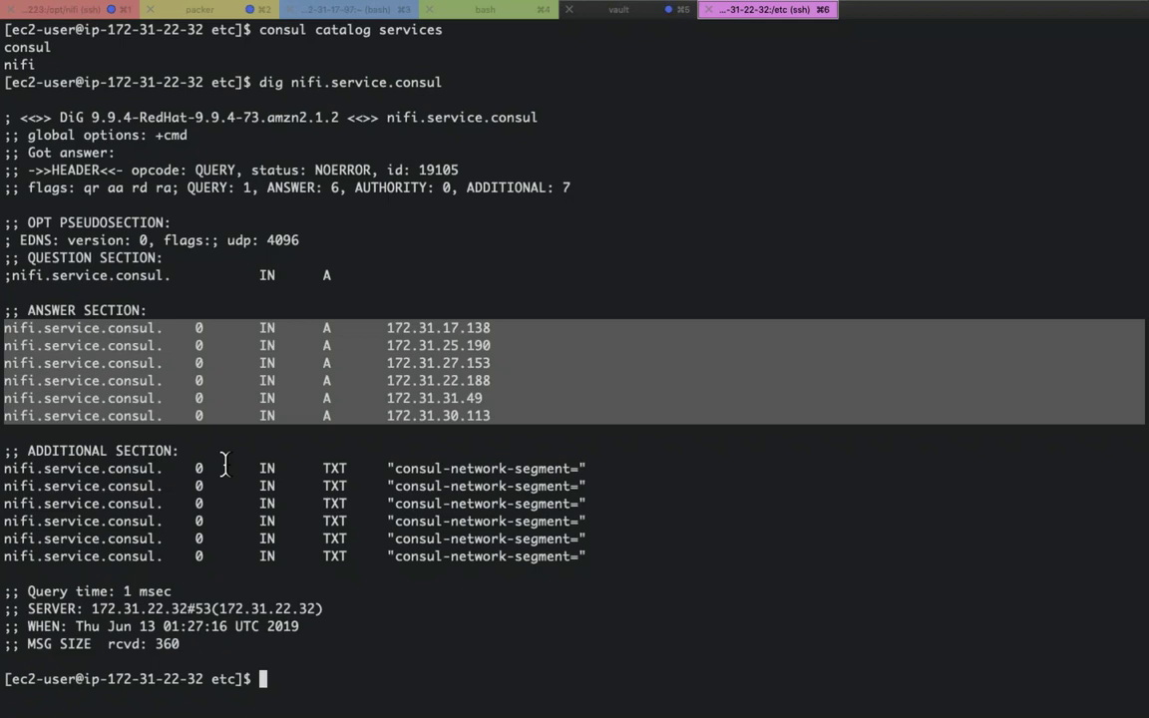
left_click(44, 327)
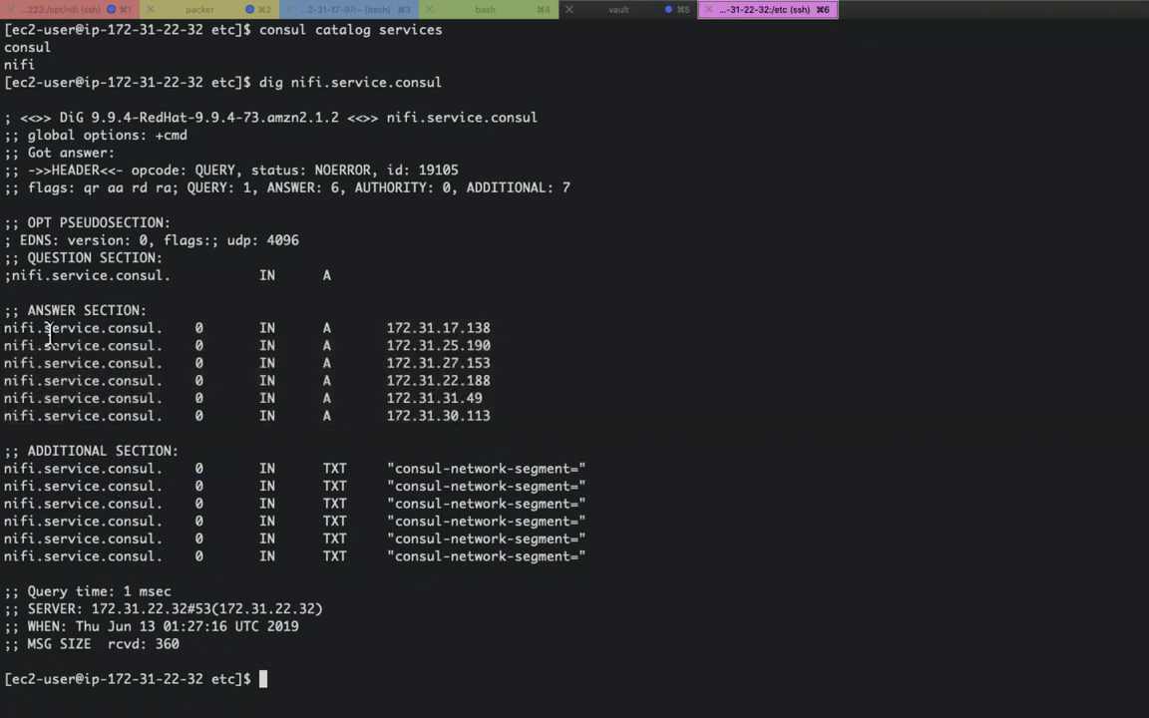
mouse_move(44, 328)
left_mouse_down()
mouse_move(125, 345)
mouse_move(155, 327)
mouse_move(46, 327)
left_mouse_up()
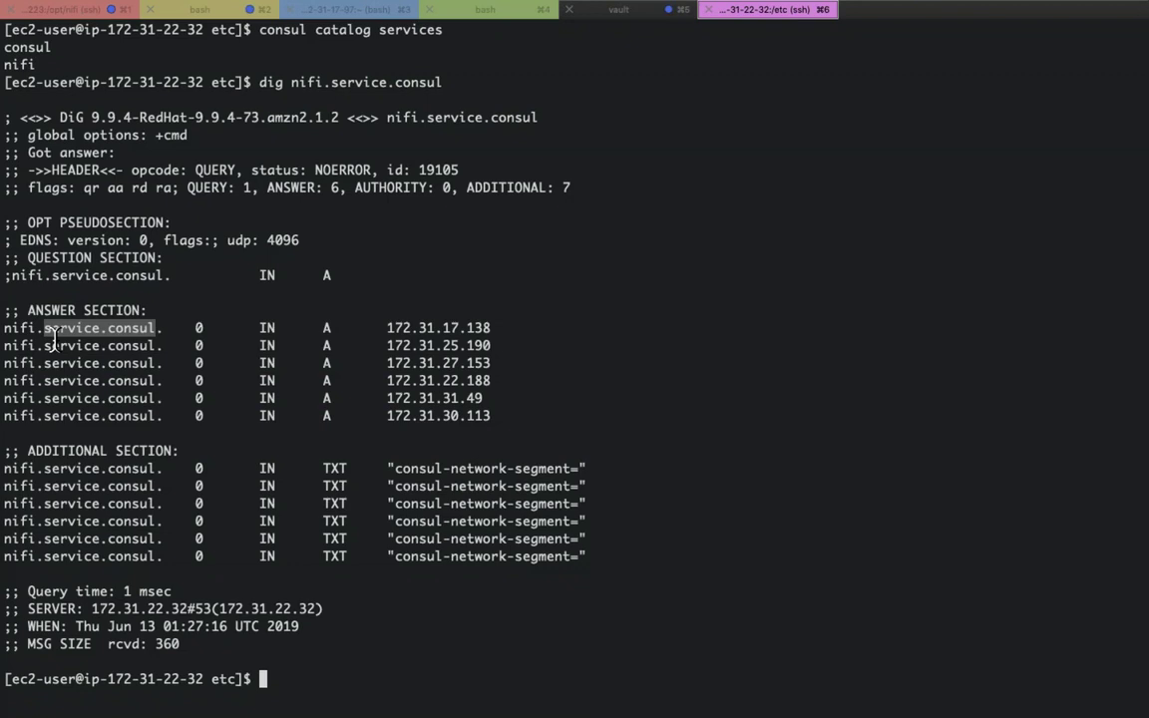
- Switch to Visual Studio Code and comment out the whole "blue" aws_instance resource in nifi.tf
key("super+Tab")
key("super+Tab")
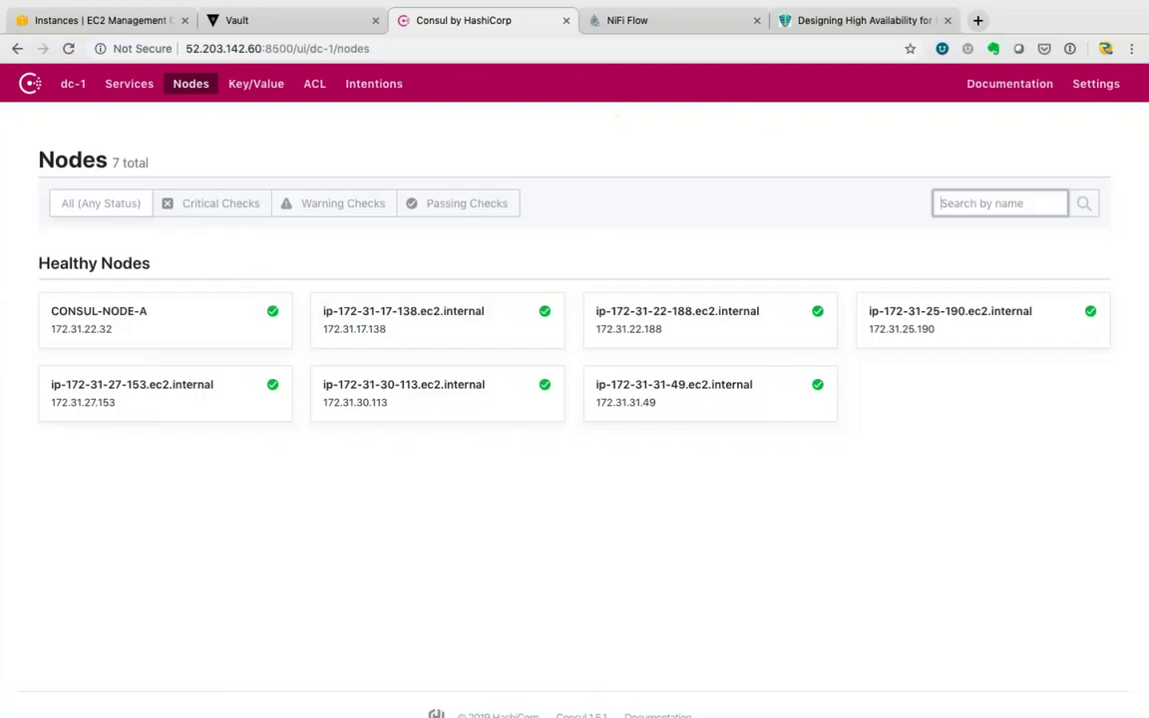
key("super+Tab")
key("super+Tab")
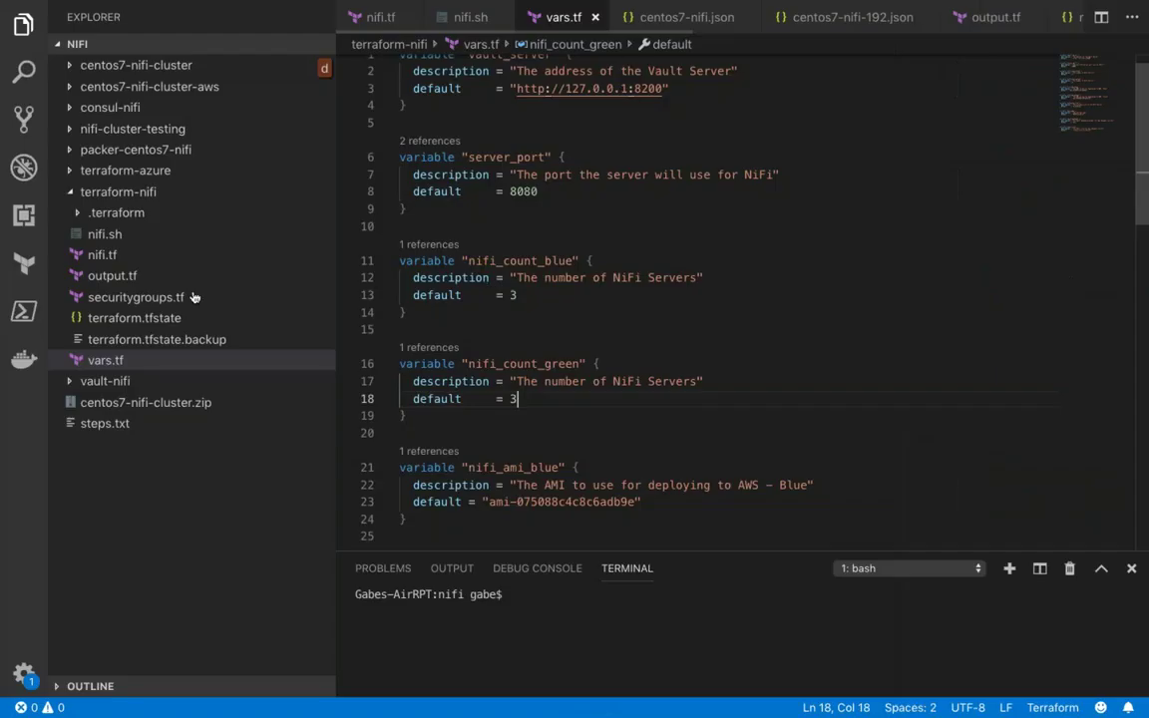
left_click(104, 255)
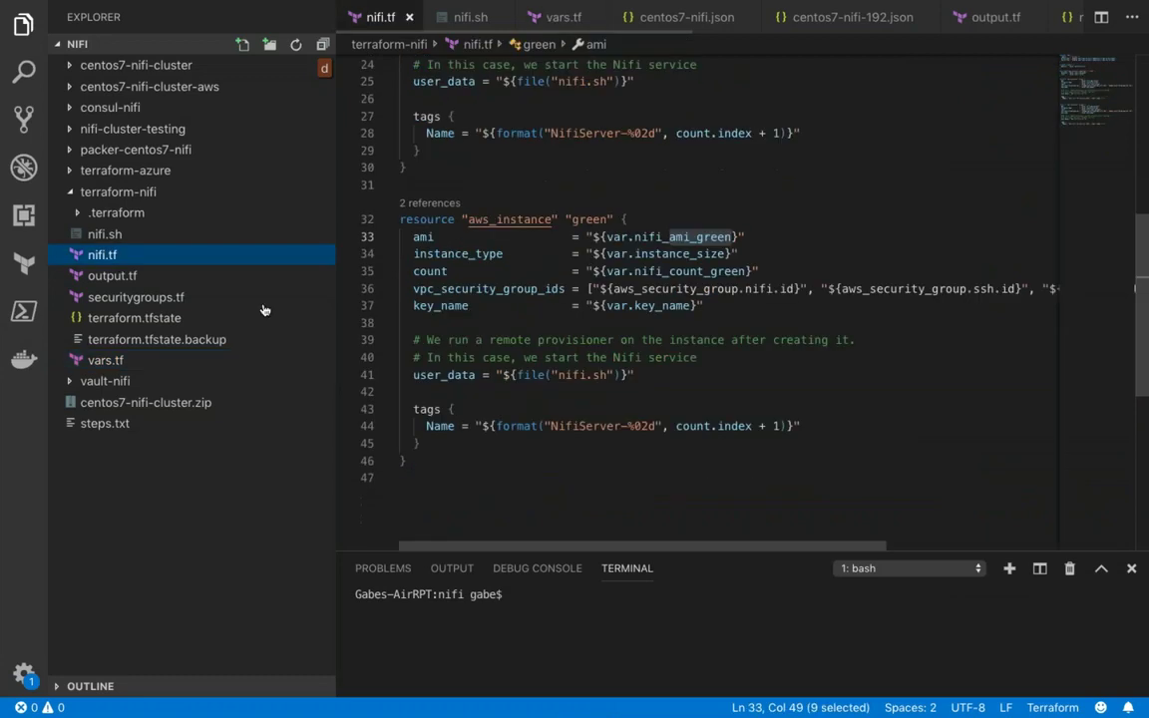
scroll(453, 316, "up", 1)
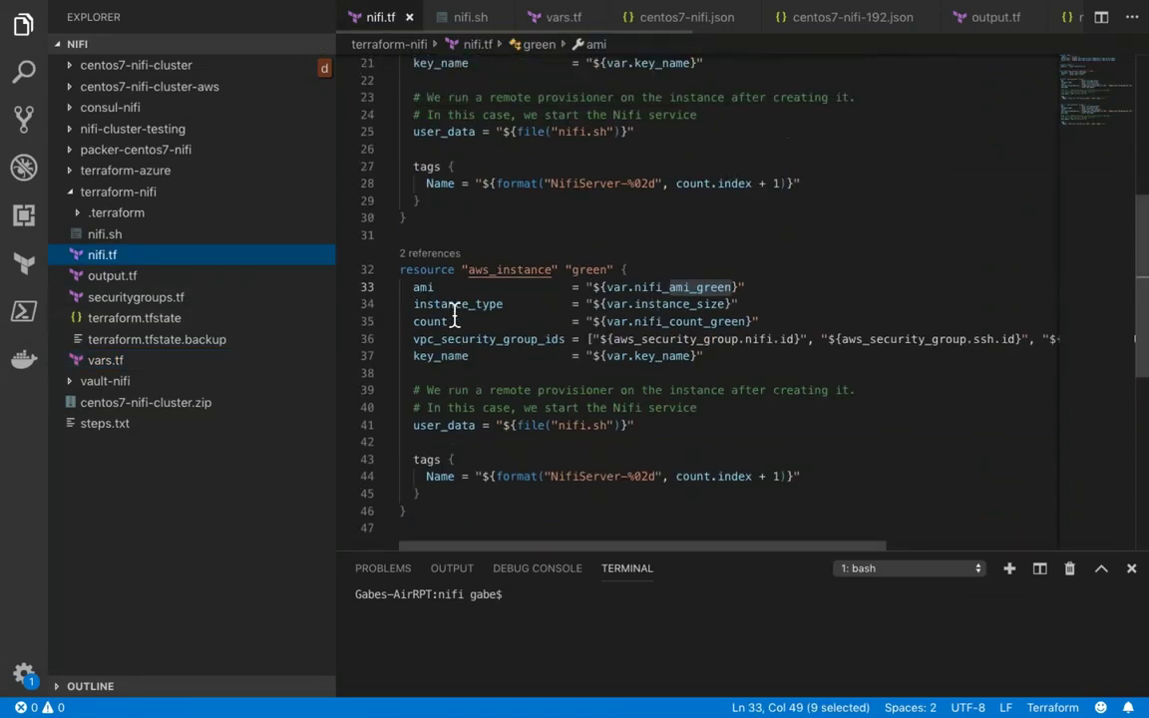
scroll(454, 316, "up", 5)
left_click_drag(405, 418, 379, 178)
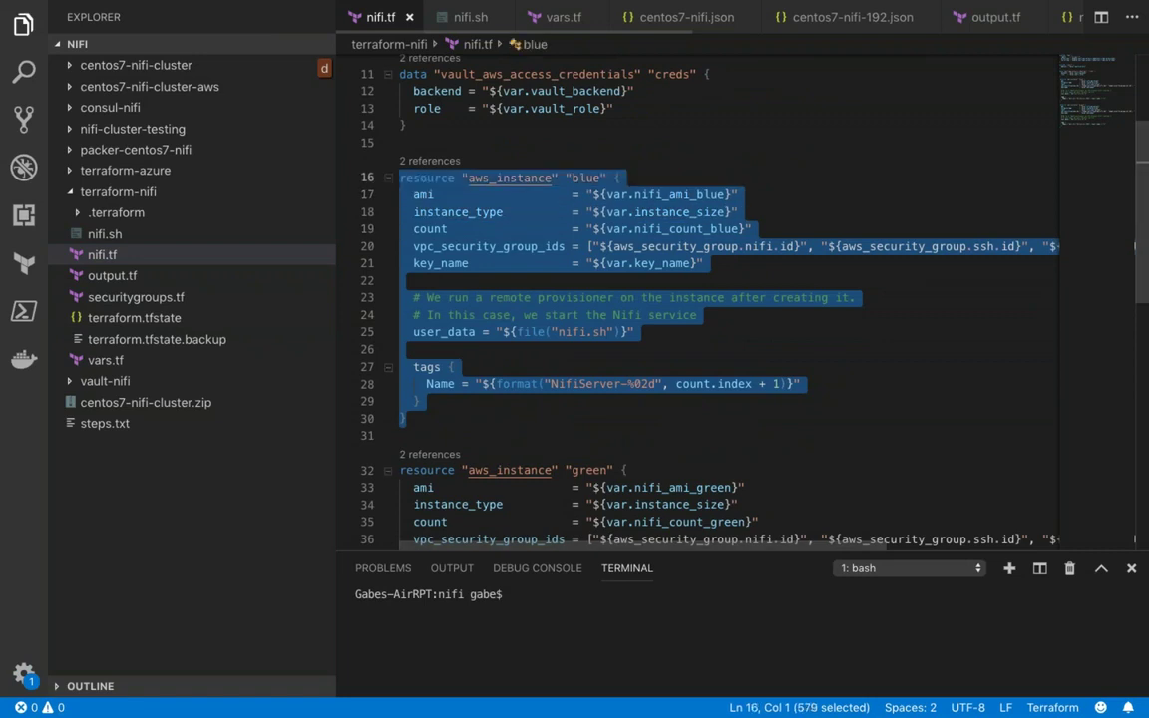
left_click(129, 8)
left_click(279, 202)
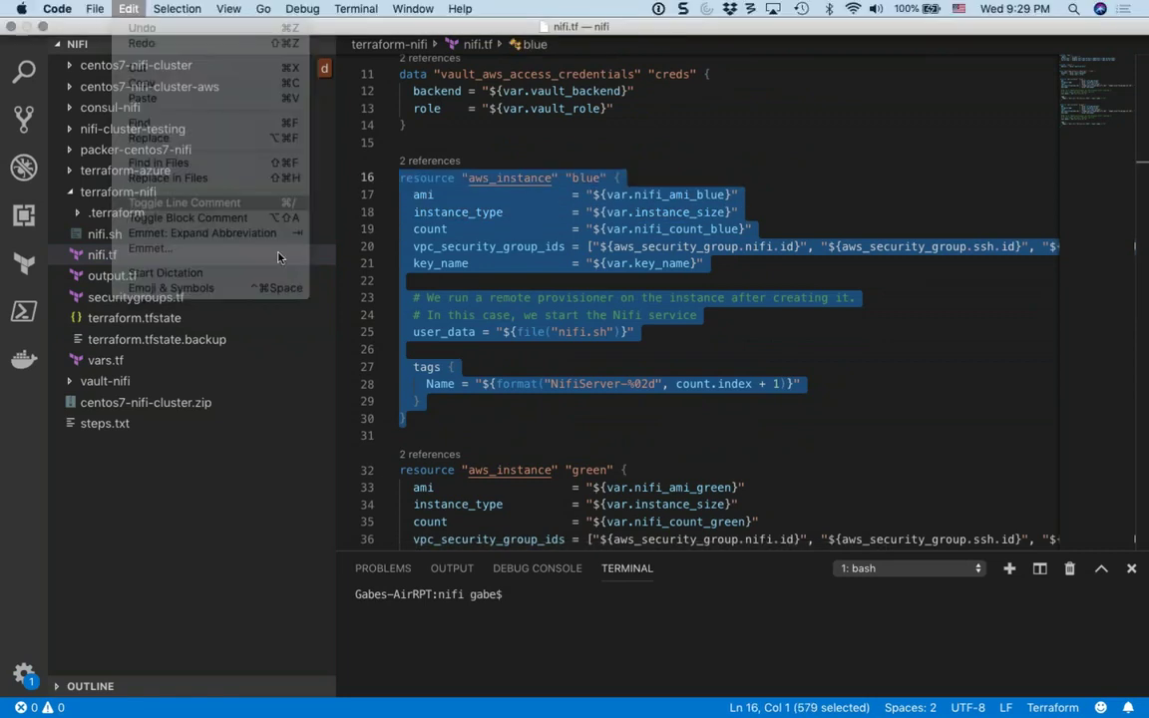
- Comment out the blue_public_ip and blue_private_ip outputs in output.tf and save all modified files
left_click(112, 275)
left_click(403, 200)
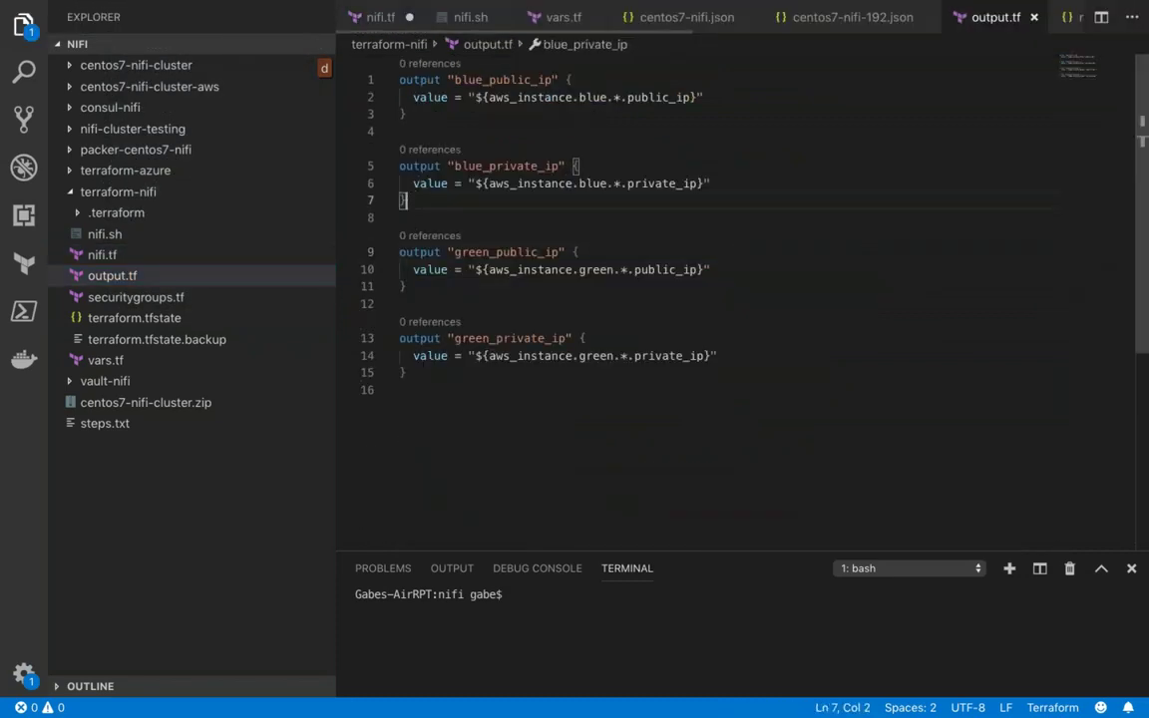
left_click_drag(404, 201, 399, 80)
left_click(128, 8)
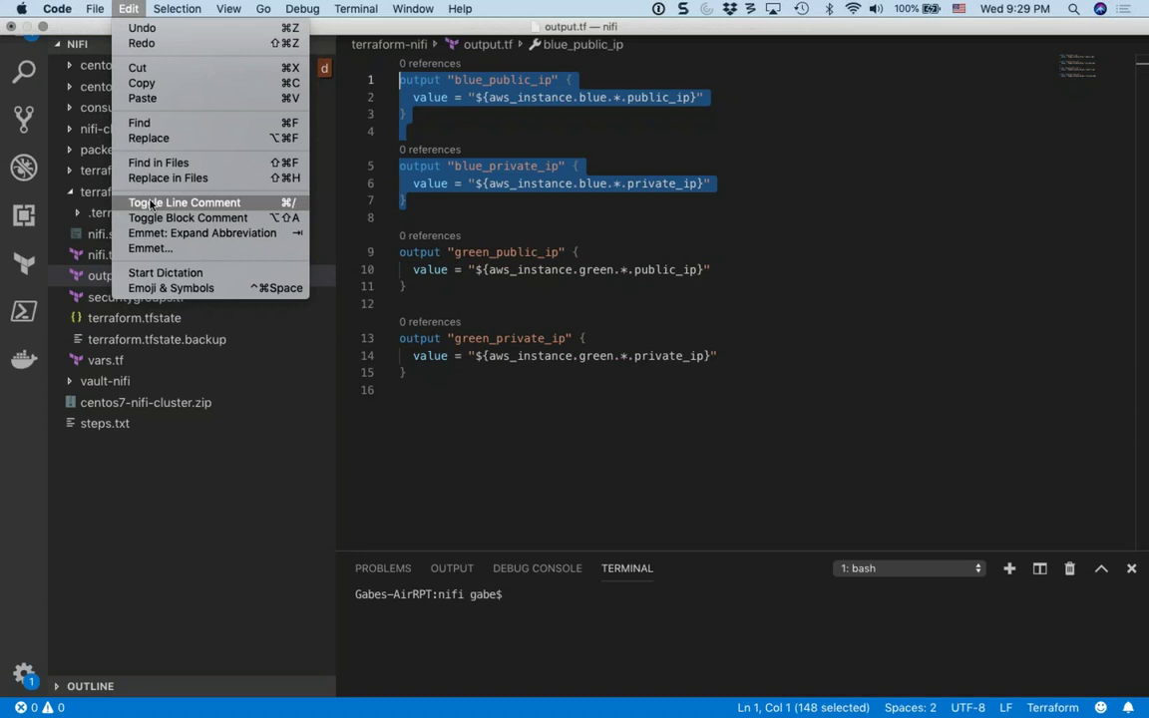
left_click(150, 203)
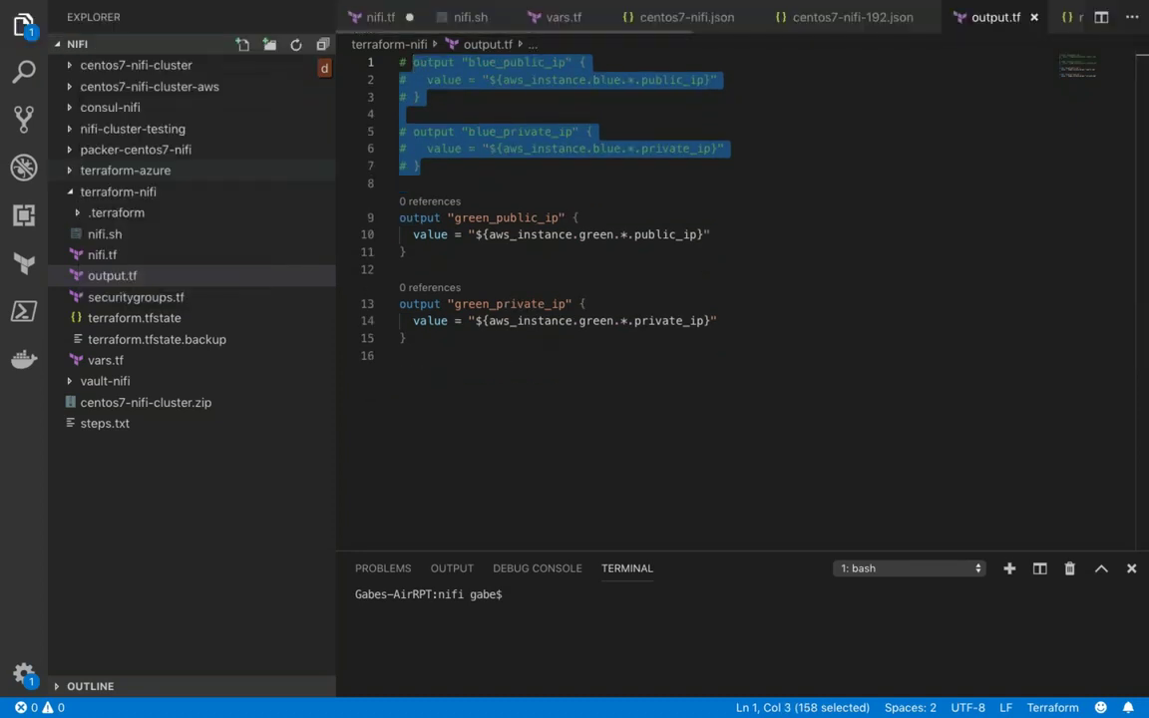
key("super+Tab")
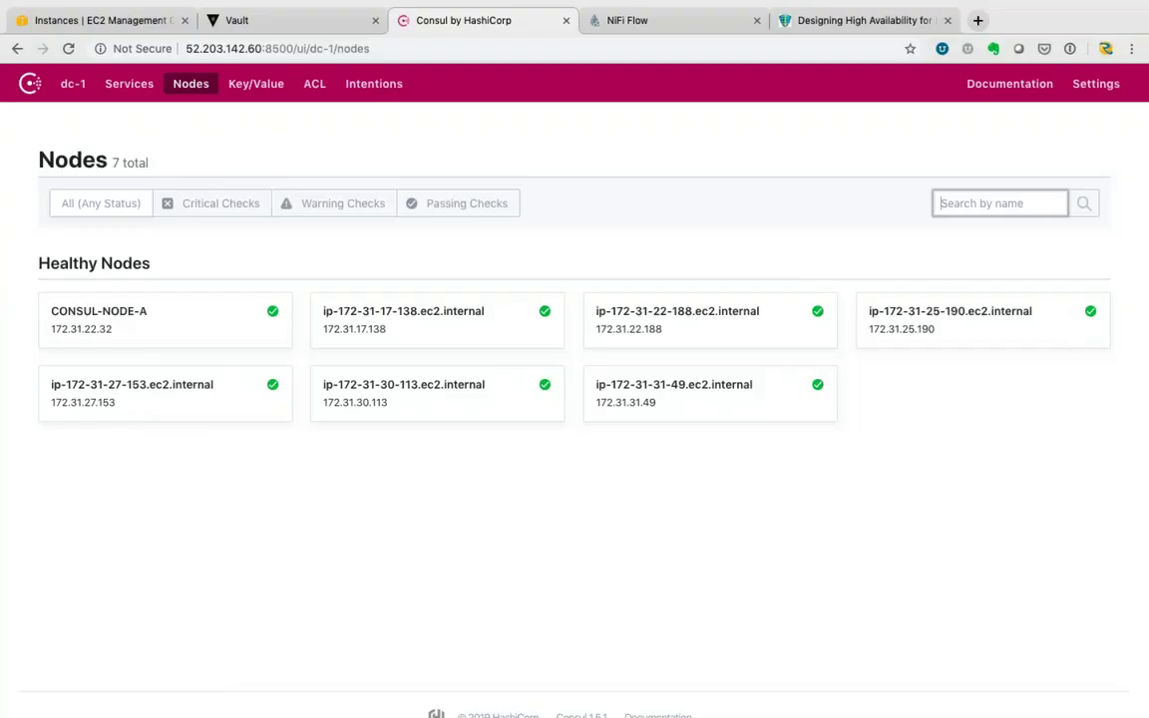
key("super+Tab")
left_click(94, 8)
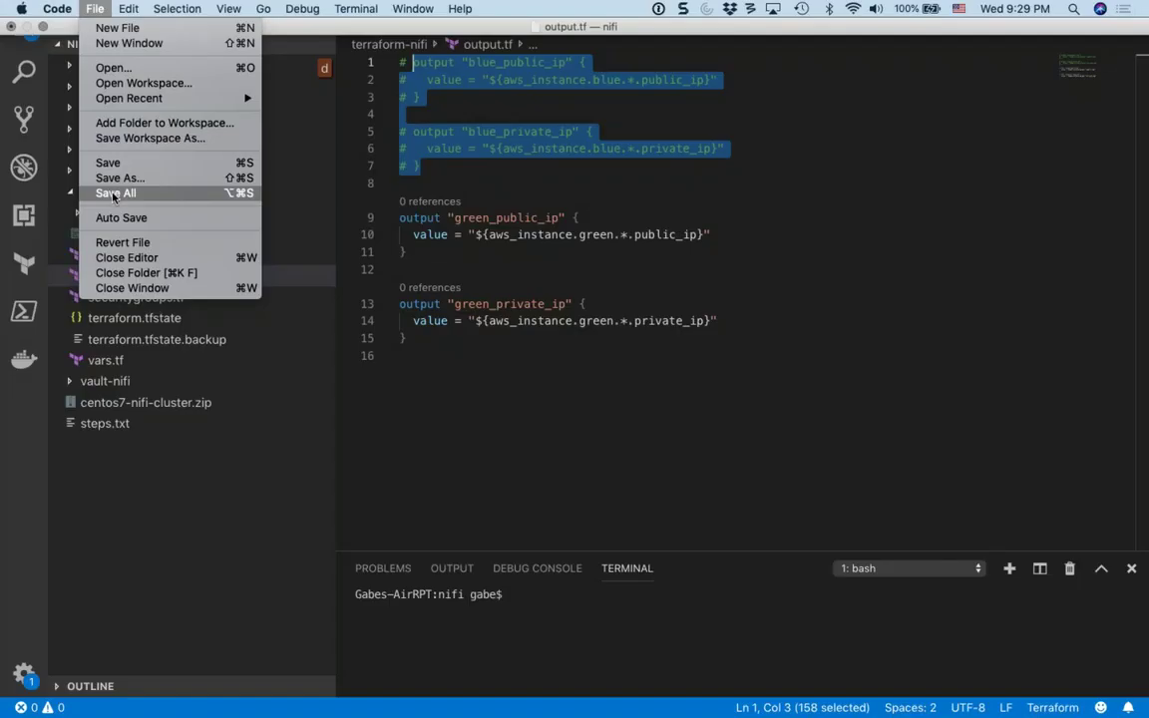
left_click(114, 193)
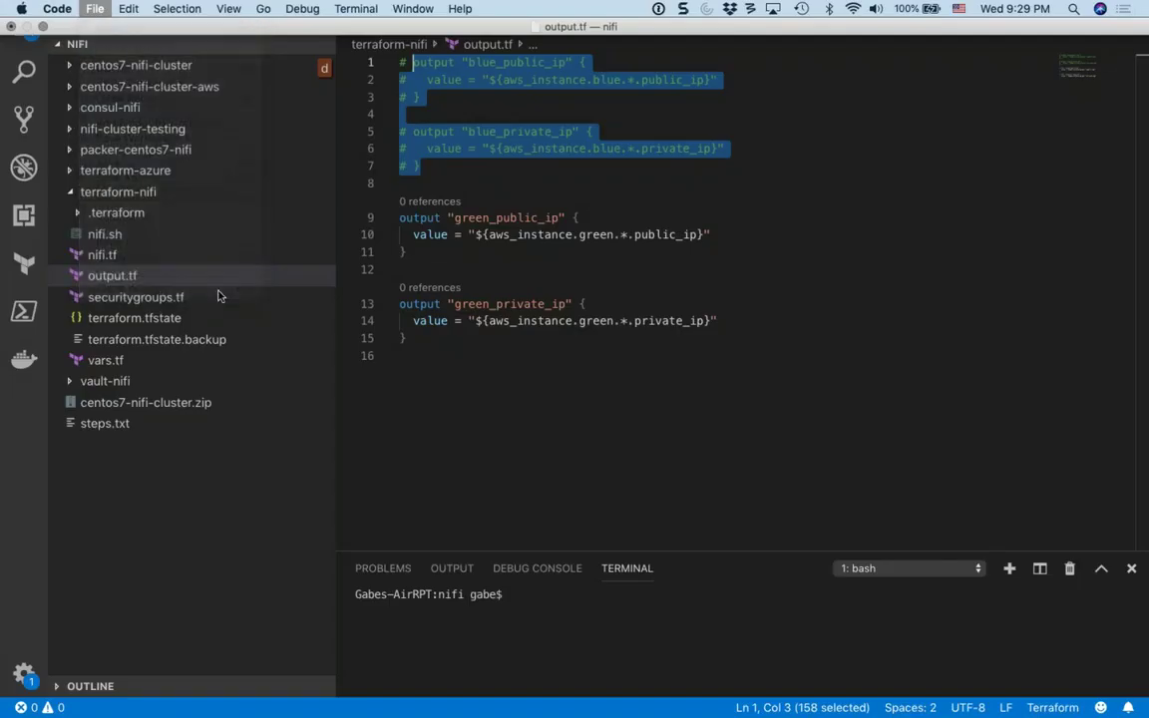
- Switch to the terminal session in the terraform-nifi directory and run terraform plan
key("super+Tab")
key("super+Tab")
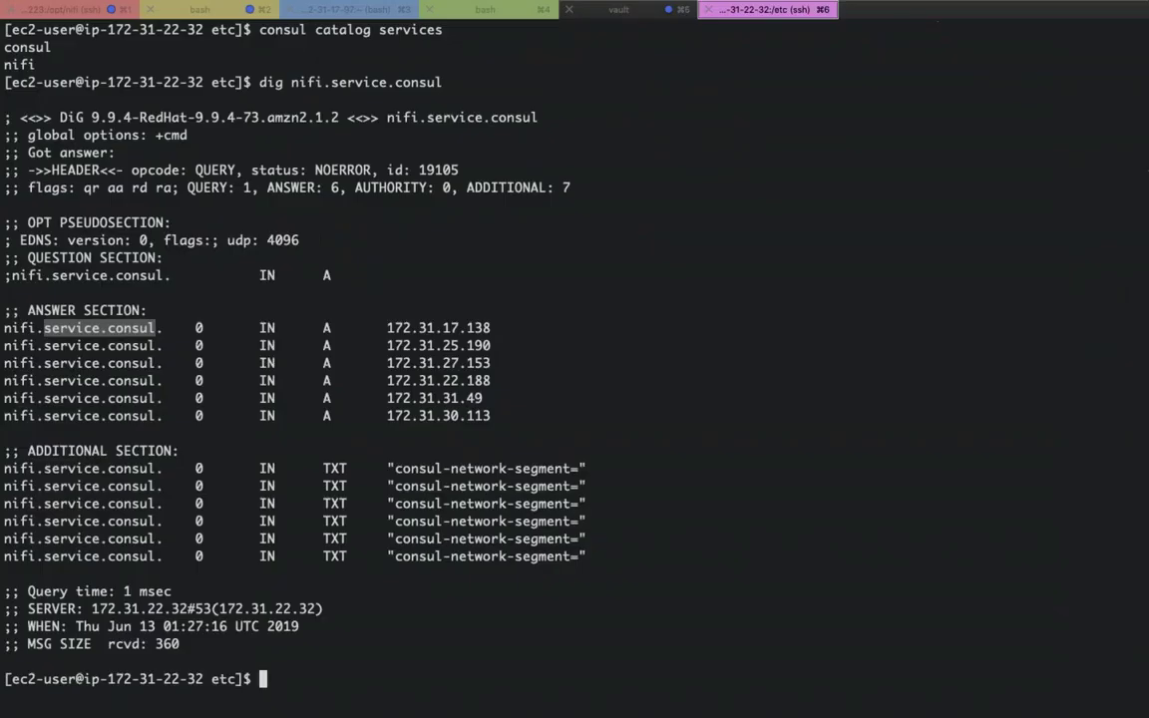
left_click(366, 14)
key("Return")
type("terraform plan")
key("Return")
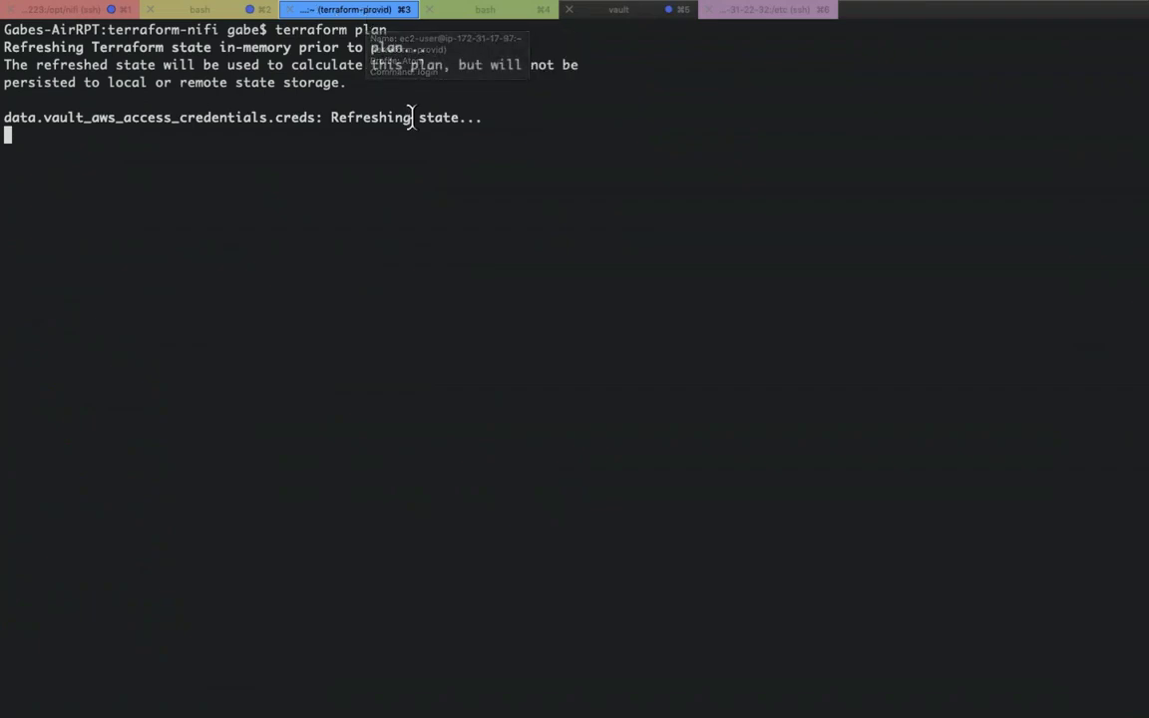
- In the Consul server's session, rerun the one-second curl loop that polls nifi.service.consul:8080/nifi-api/flow/about for .about.version, and inspect its URL
left_click(784, 18)
type("clear")
key("Return")
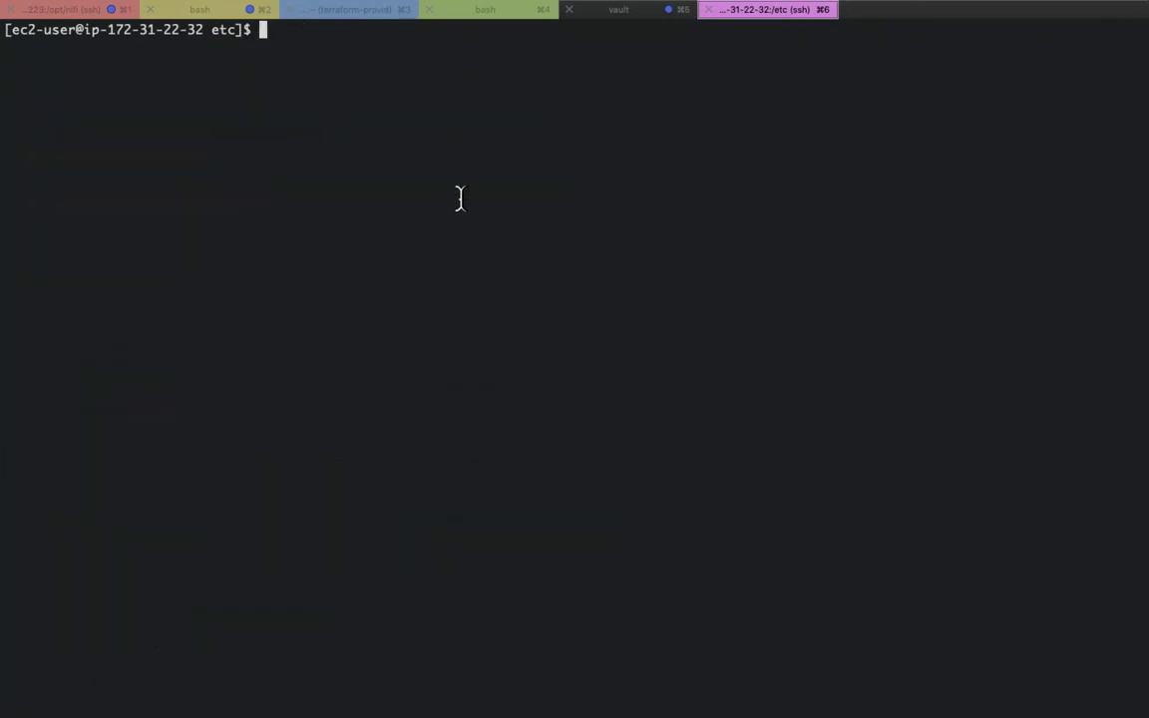
key("ctrl+r")
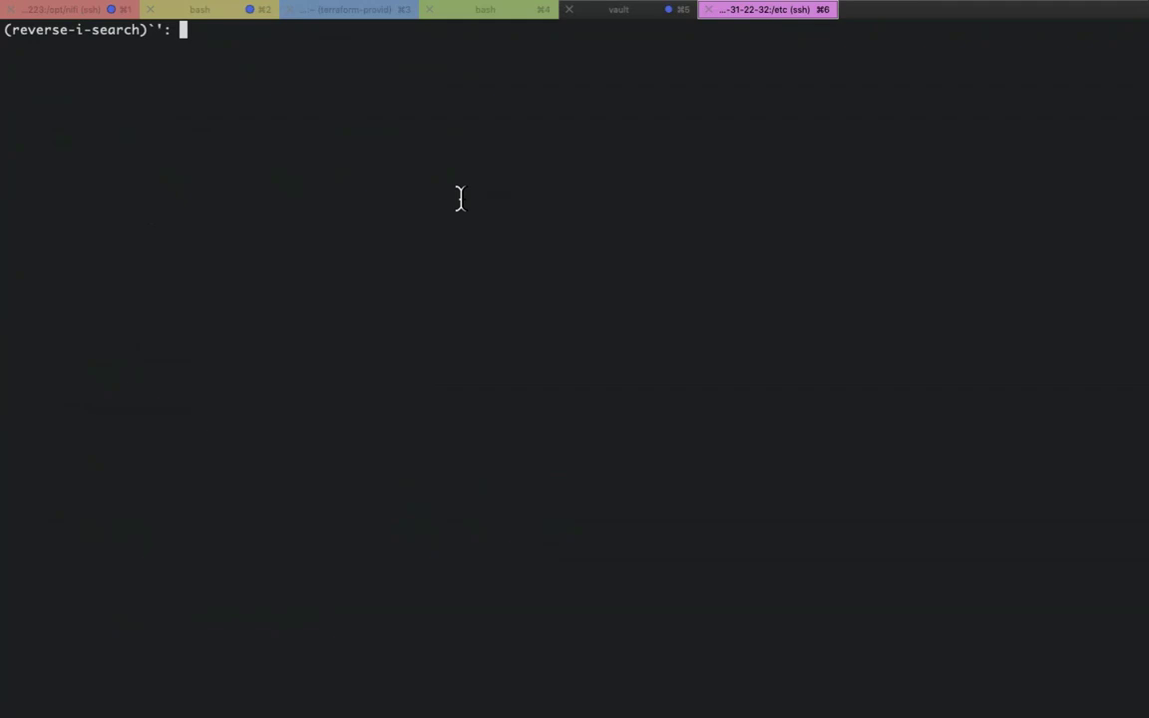
type("whi")
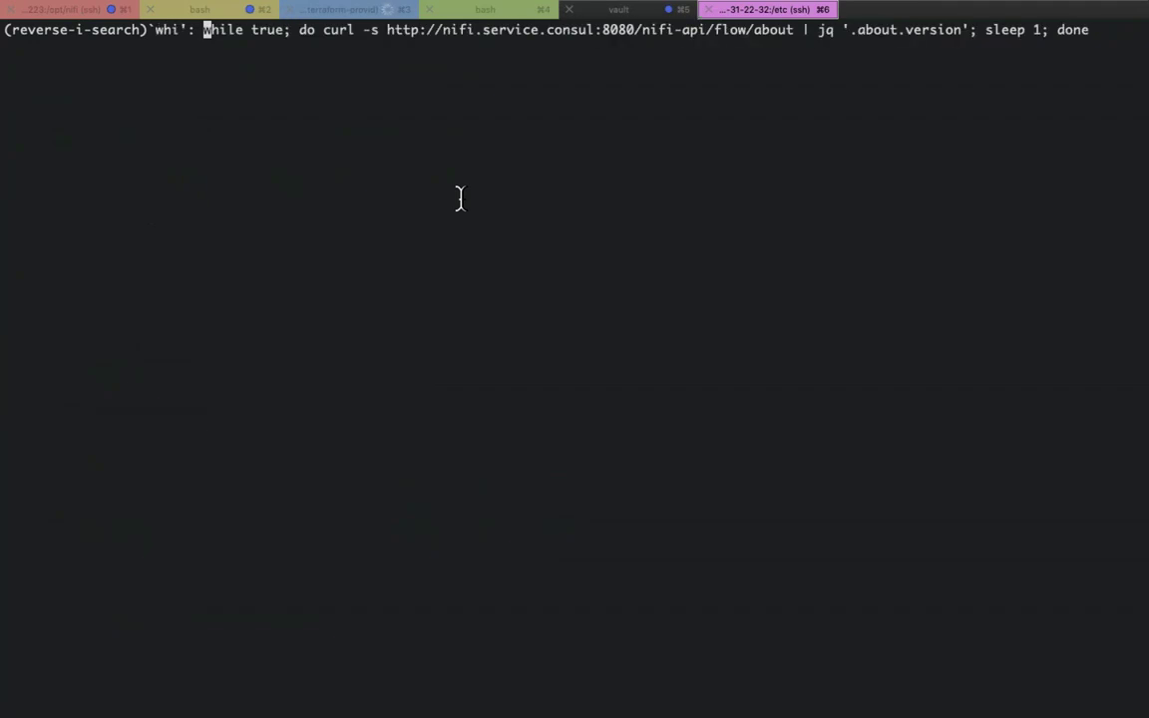
key("Return")
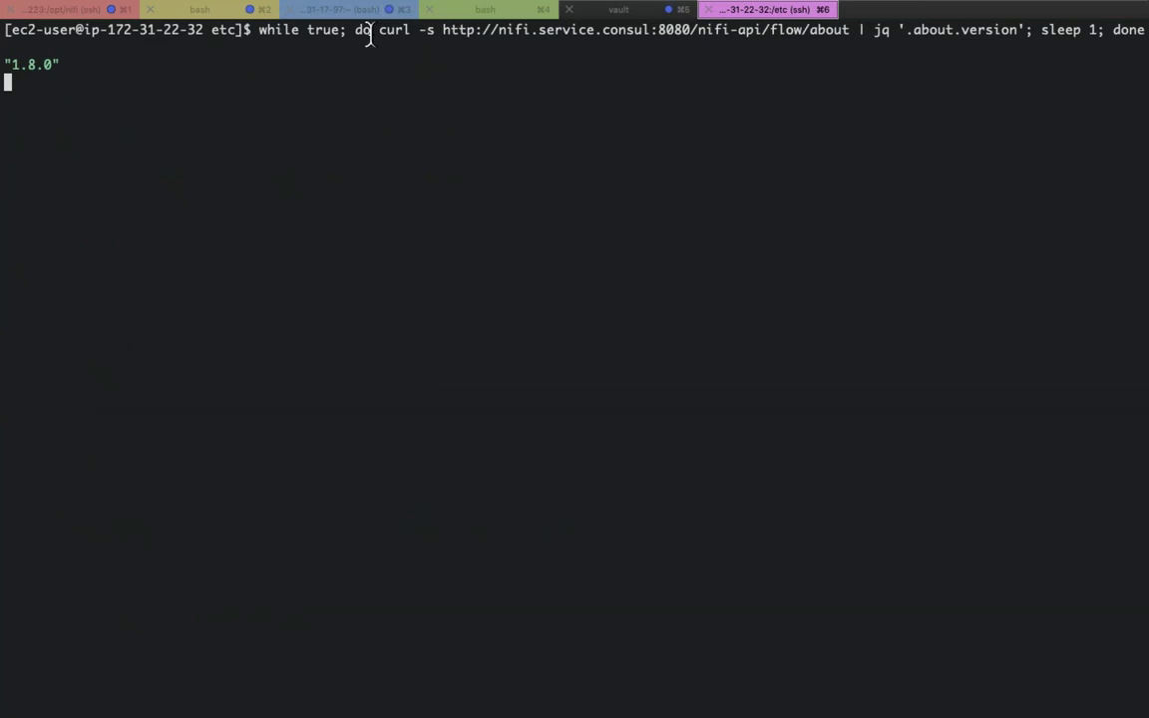
left_click_drag(499, 30, 653, 29)
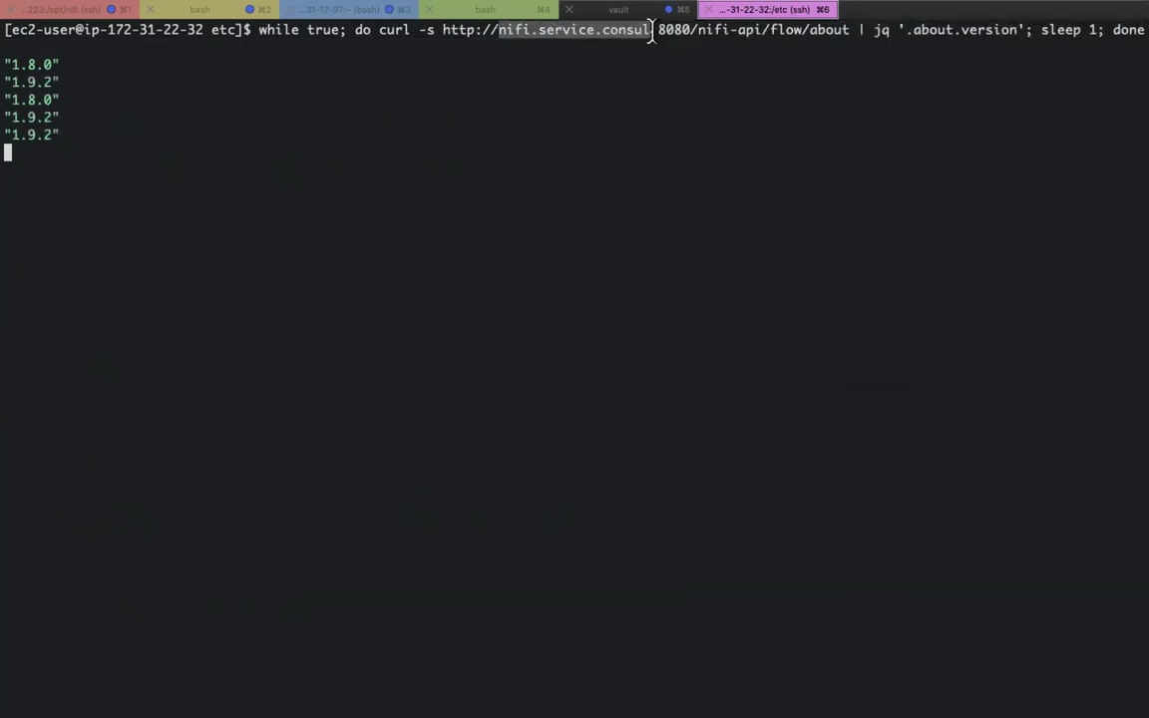
left_click(690, 30)
left_click_drag(707, 30, 763, 32)
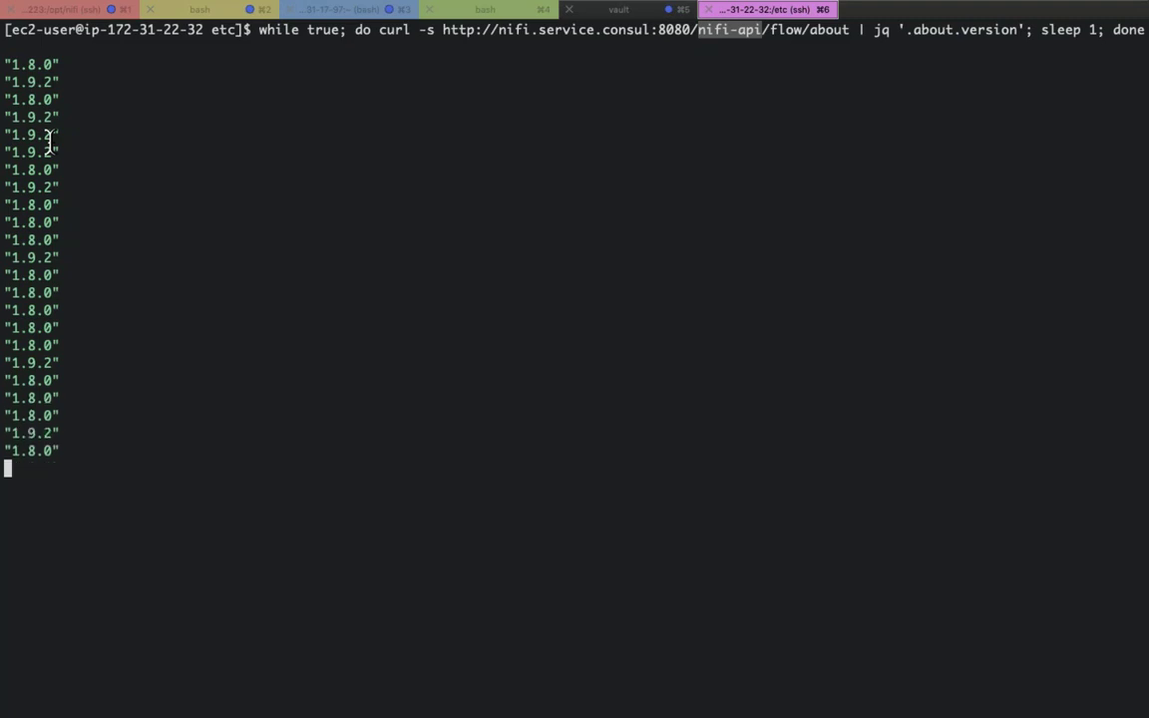
- Return to the terminal session in the terraform-nifi directory, run terraform apply and approve destroying the three blue instances with yes
key("super+Tab")
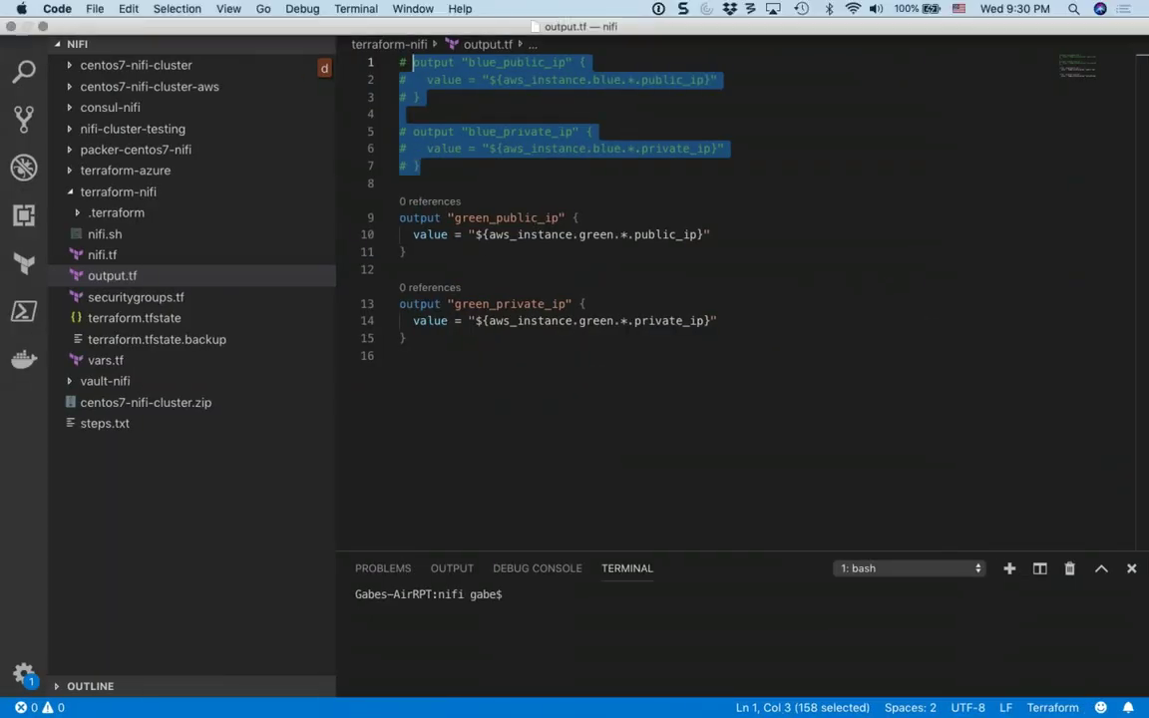
key("super+Tab")
key("super+Tab")
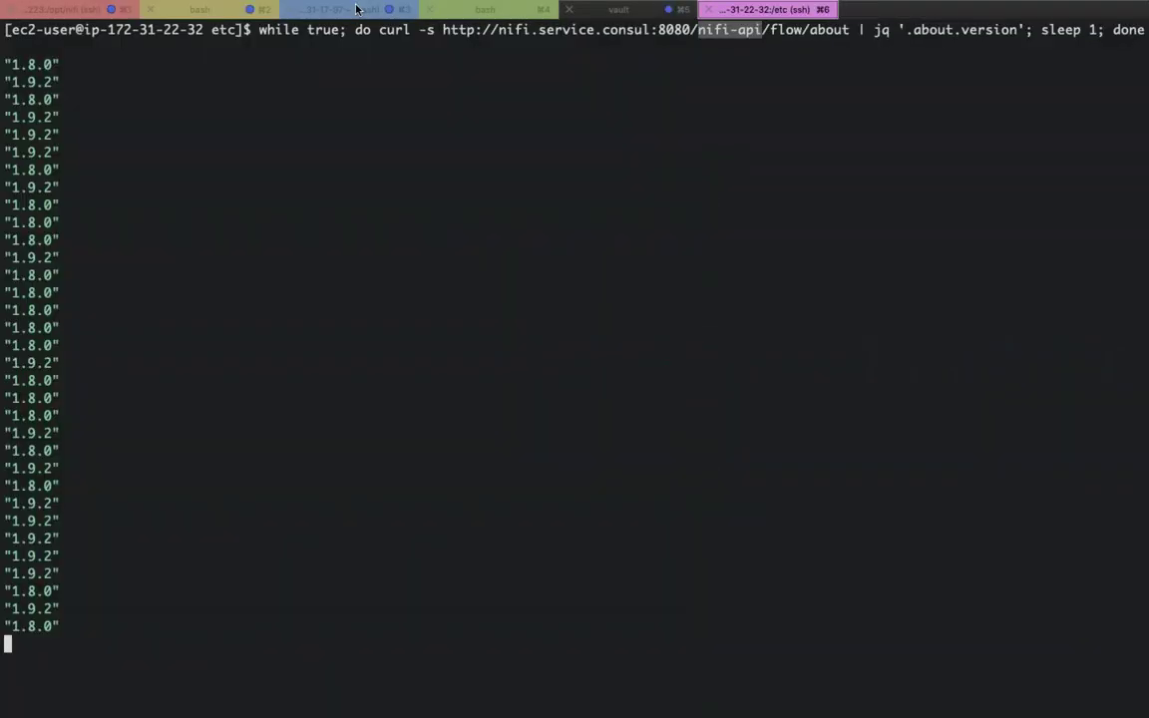
left_click(356, 9)
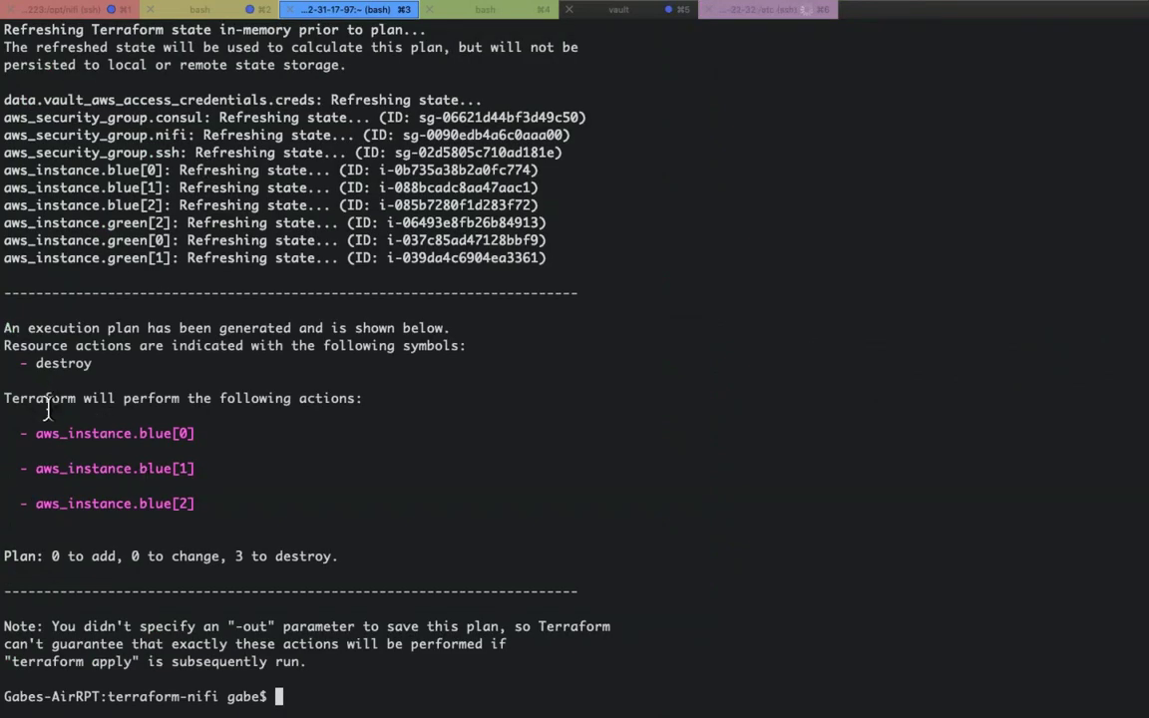
left_click_drag(199, 505, 19, 434)
left_click(256, 574)
type("terrafo")
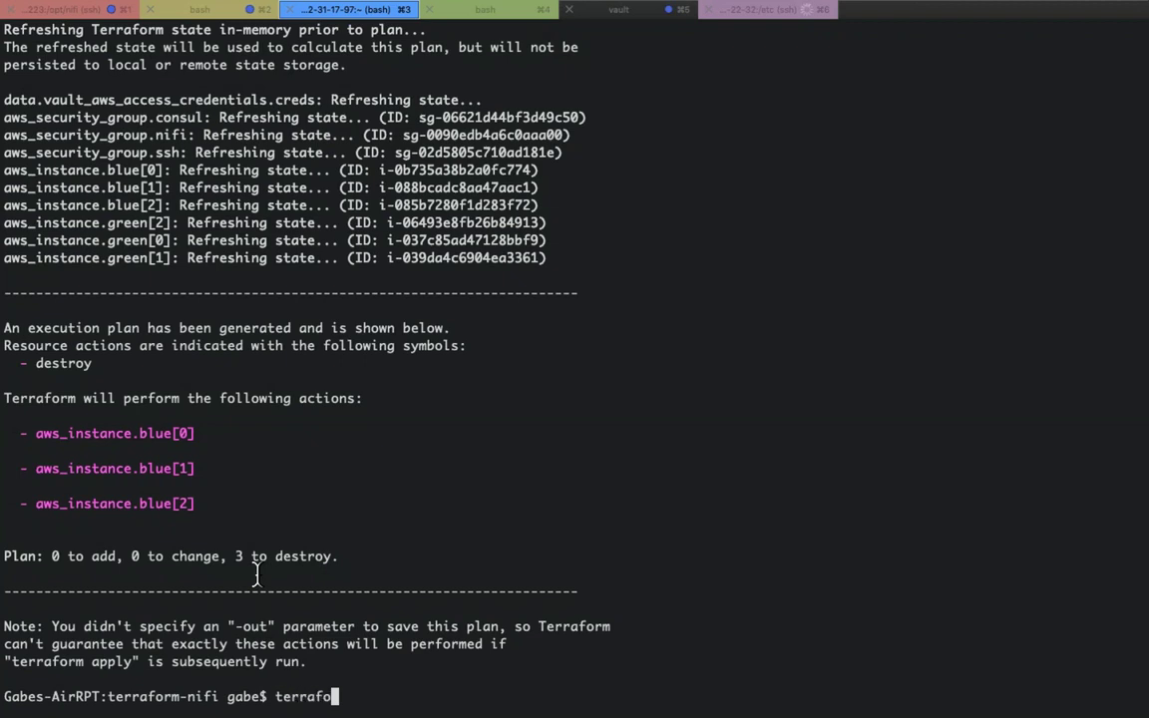
type("rm apply")
key("Return")
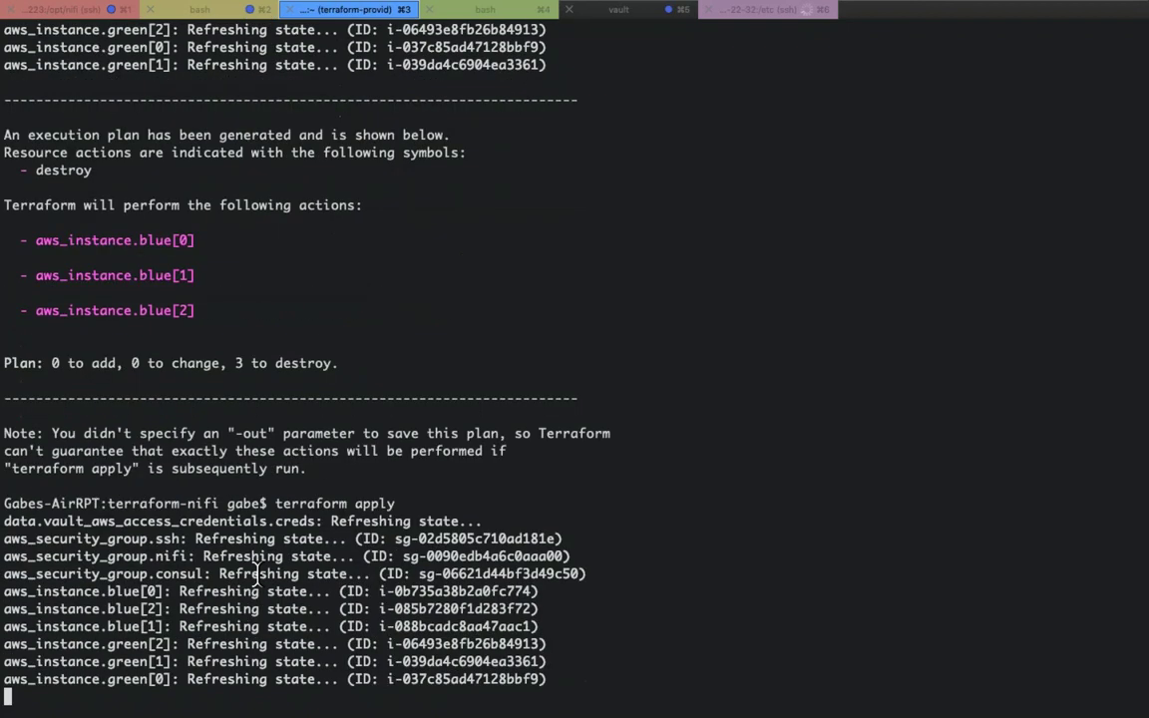
type("yes")
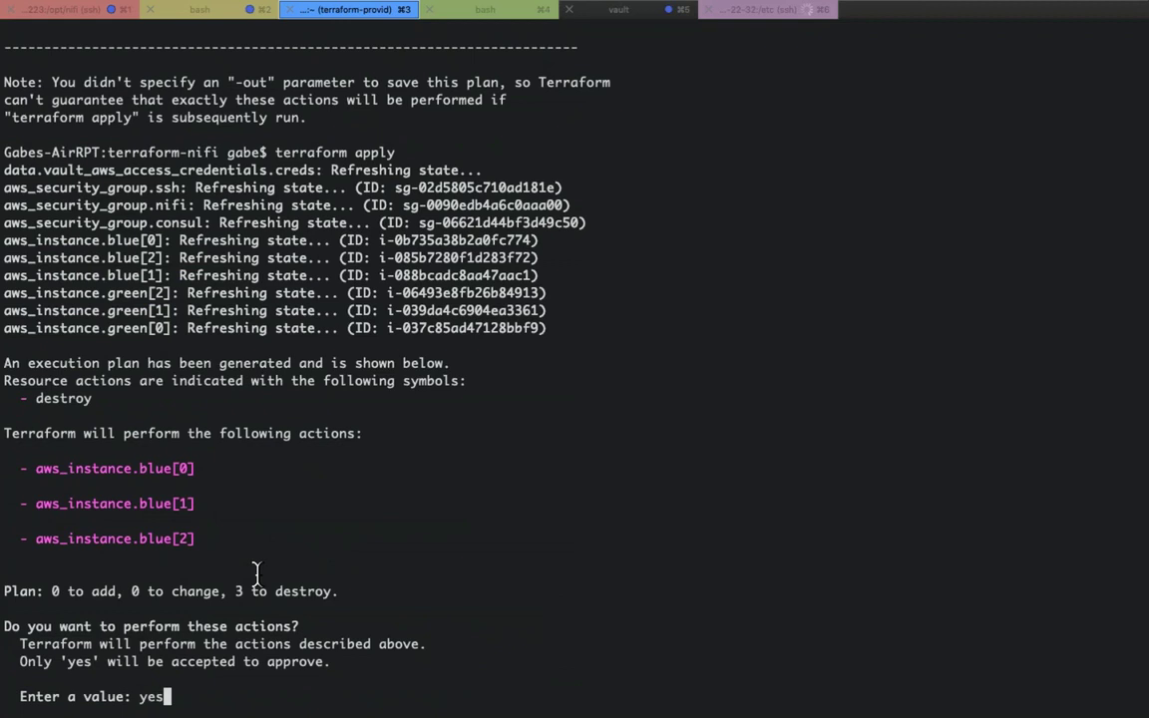
key("Return")
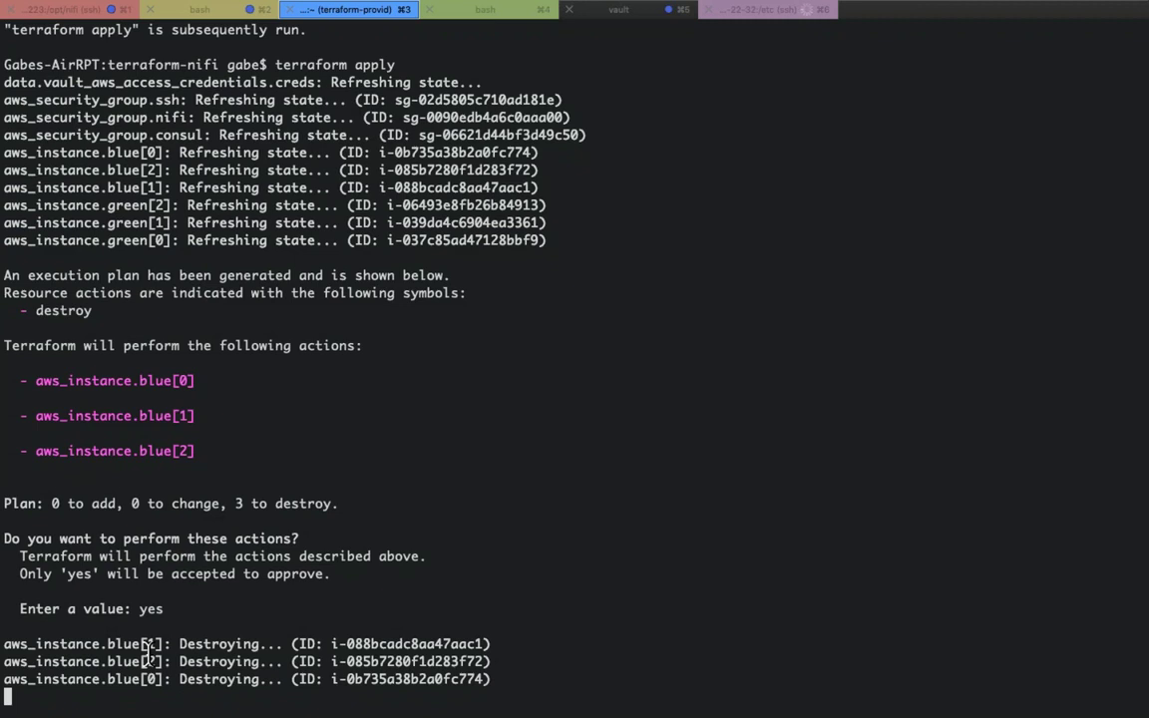
- Check the version polling loop in the Consul server's session, and review the commented-out blue outputs in output.tf in Visual Studio Code
key("ctrl+Right")
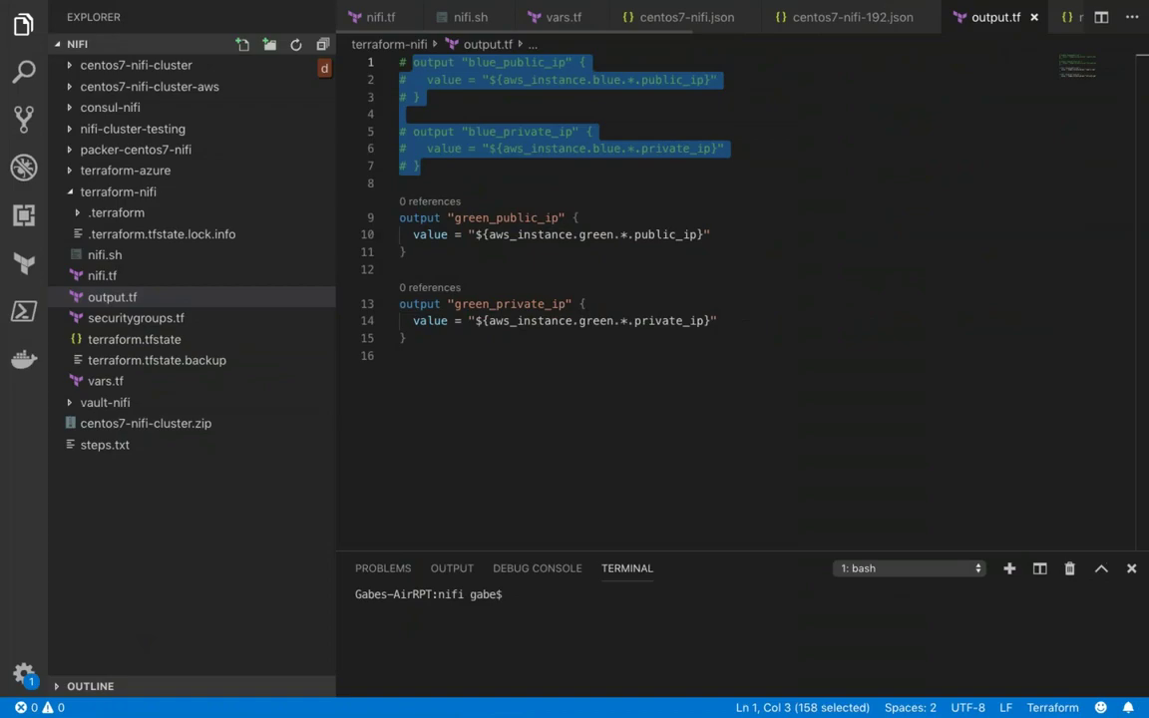
key("ctrl+Left")
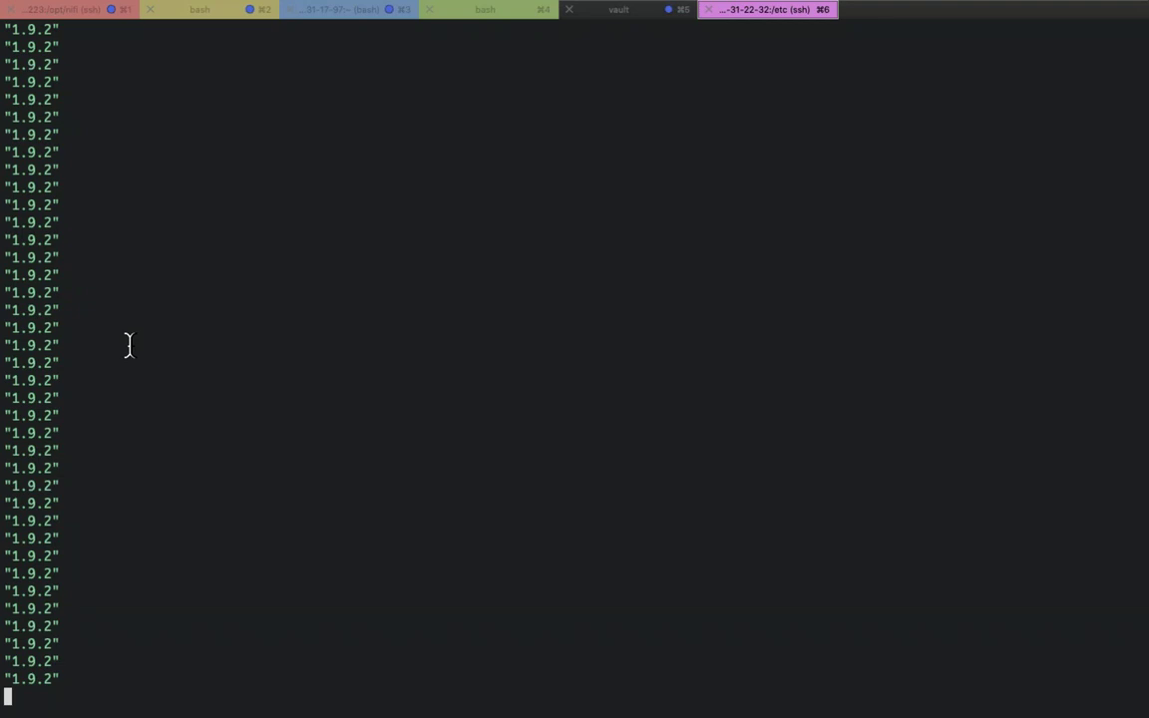
key("super+Tab")
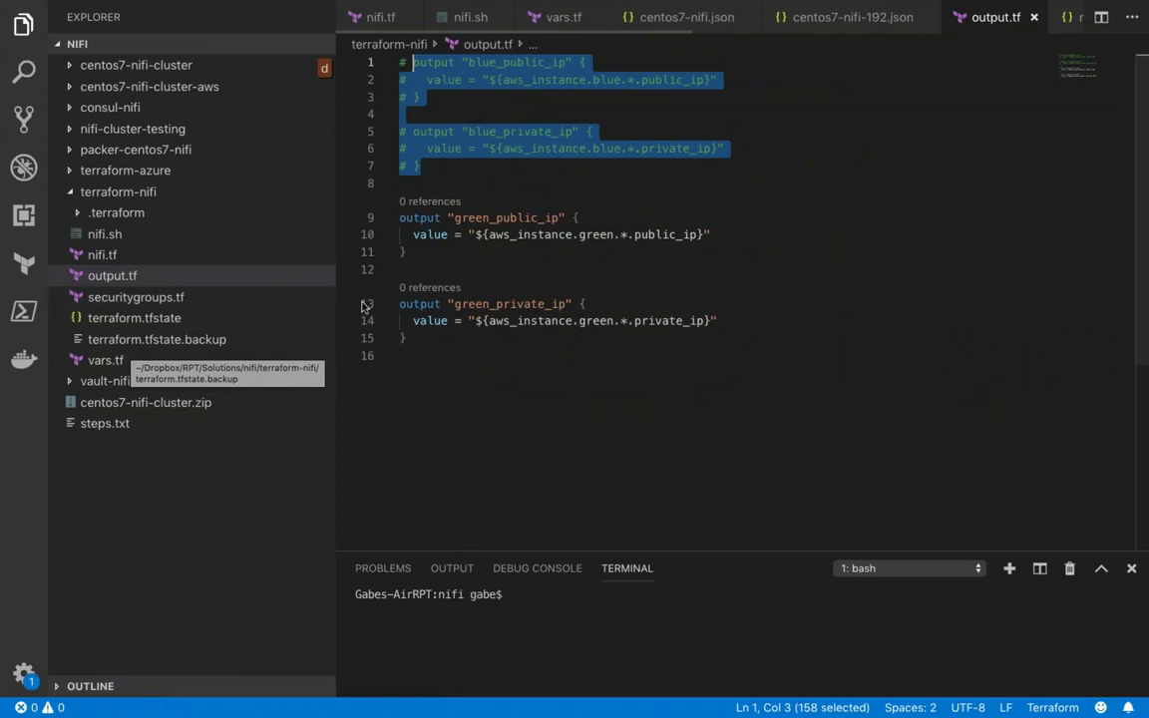
left_click(439, 219)
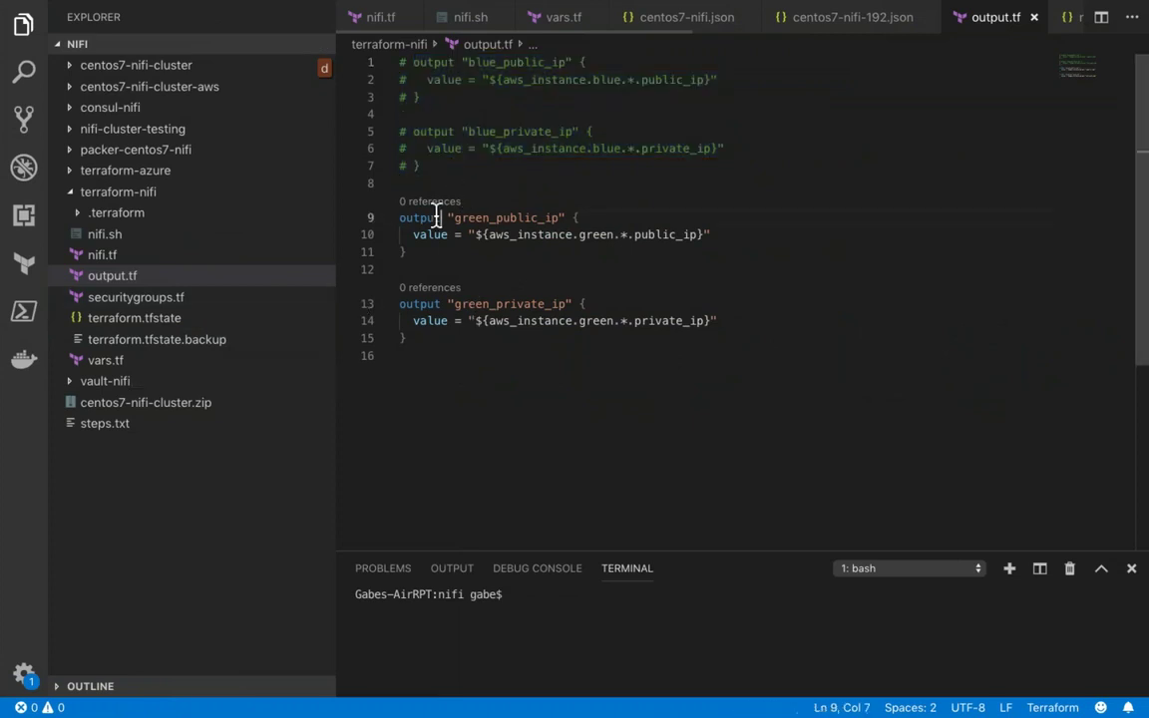
left_click(431, 148)
left_click_drag(429, 168, 410, 120)
left_click(411, 120)
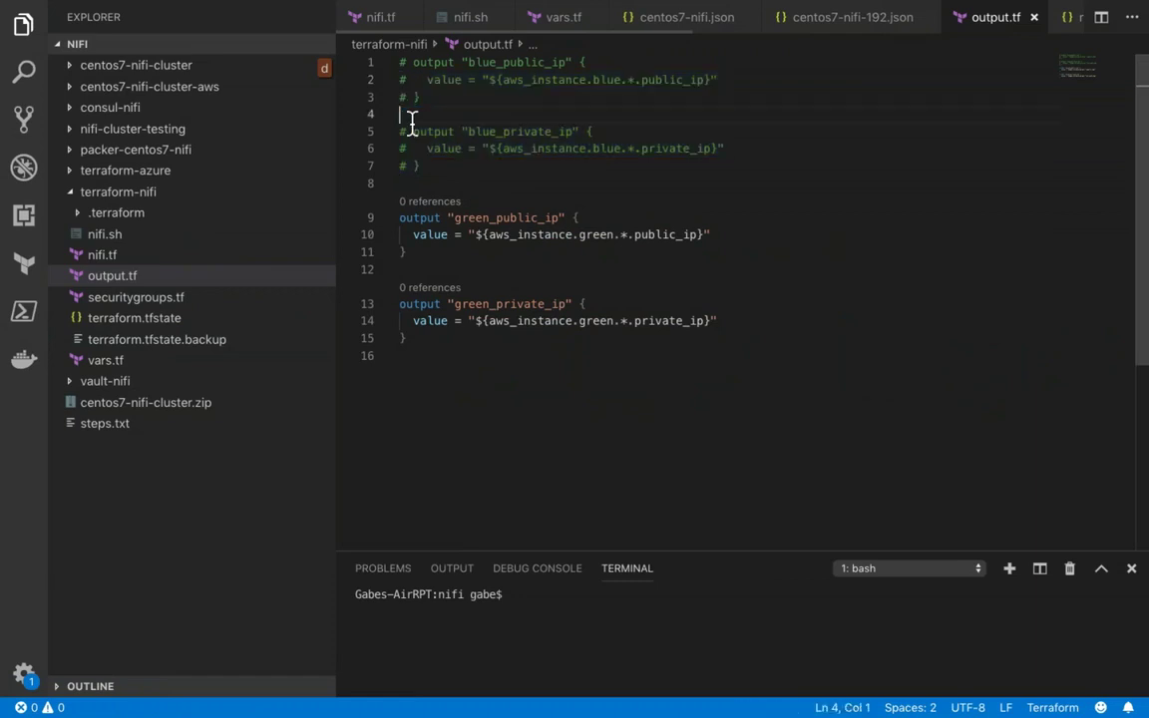
- Look through nifi.tf, output.tf, securitygroups.tf and vars.tf in the terraform-nifi folder
left_click(104, 273)
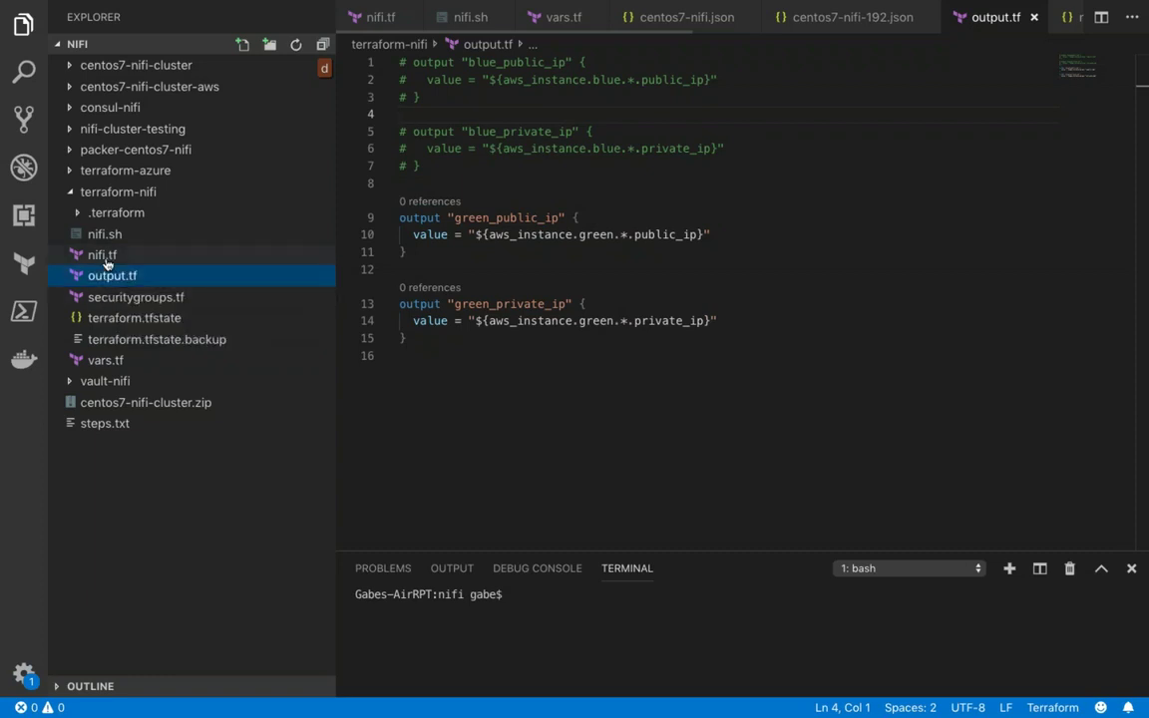
left_click(103, 258)
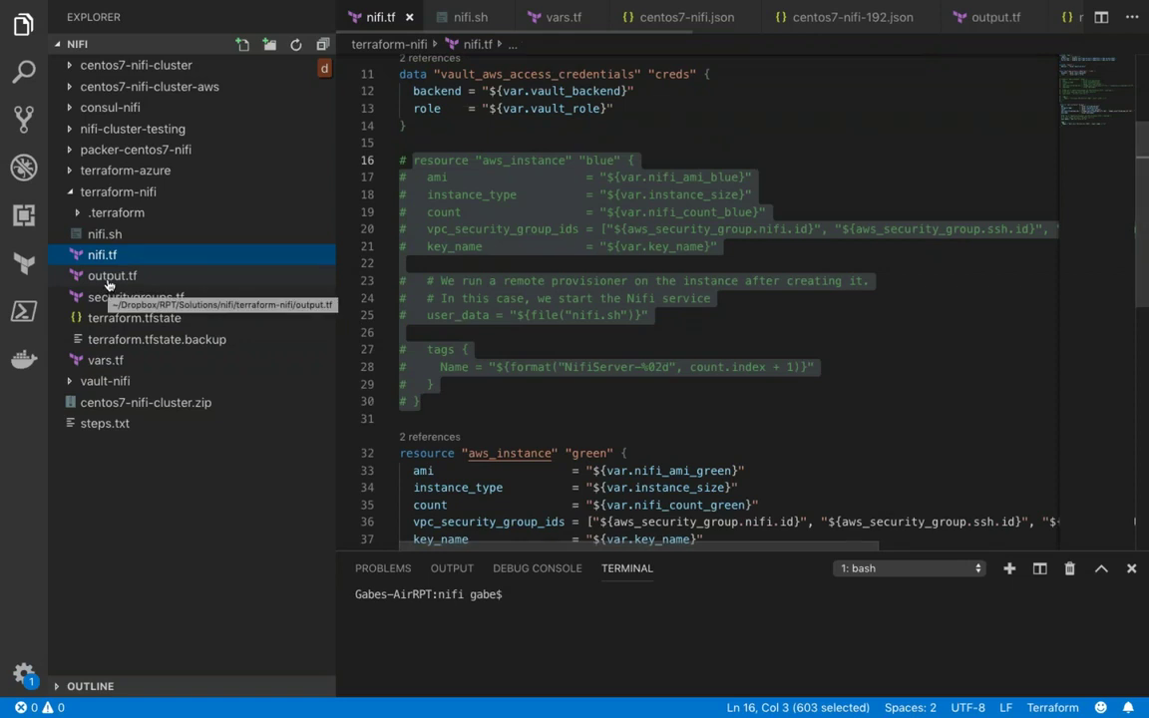
left_click(108, 278)
left_click(112, 297)
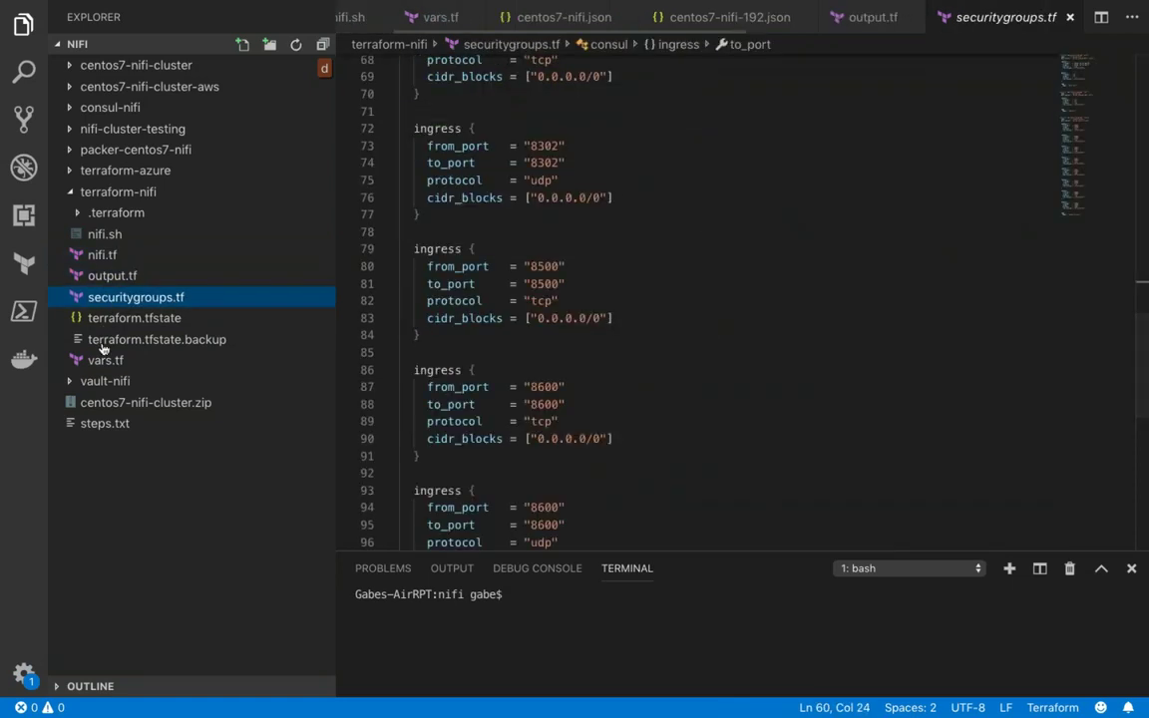
left_click(102, 365)
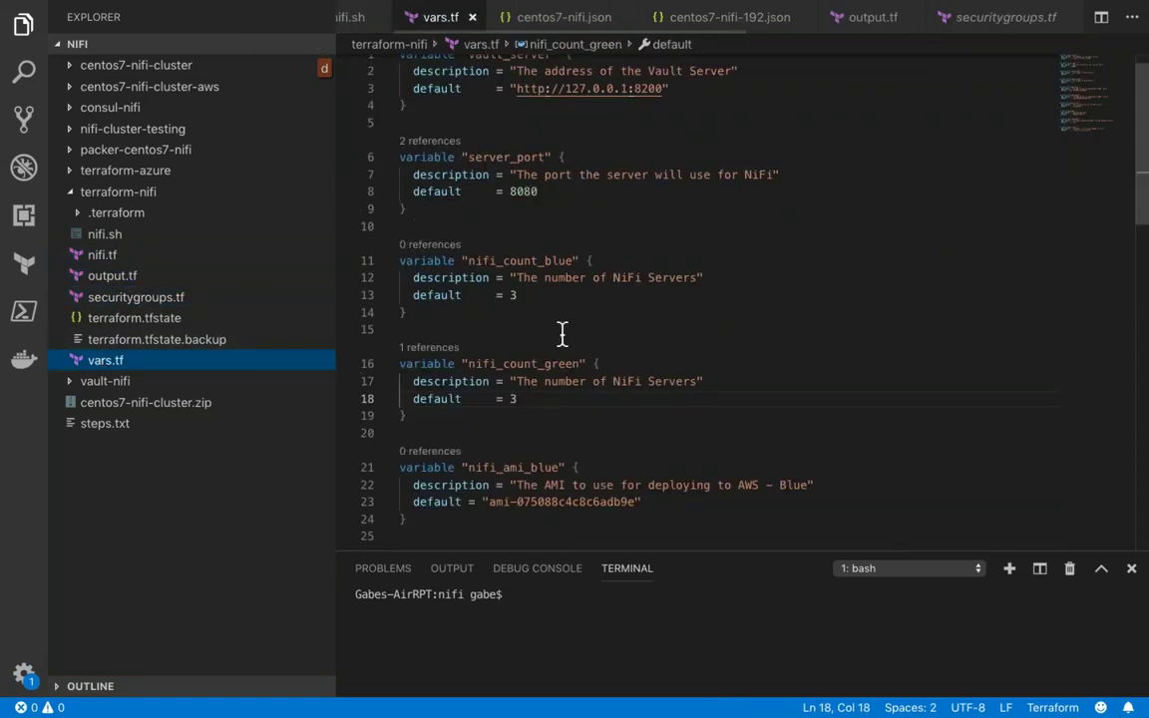
scroll(561, 334, "up", 1)
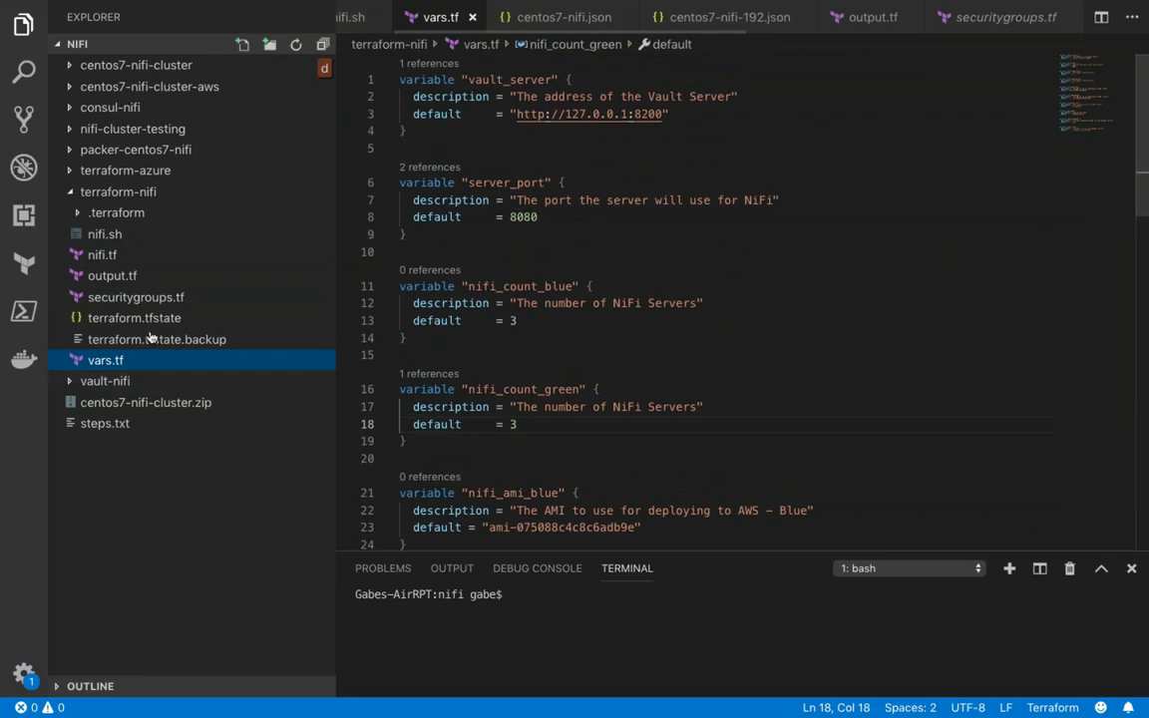
- Revisit output.tf and review the security group rules in securitygroups.tf back to the start of the file
left_click(124, 282)
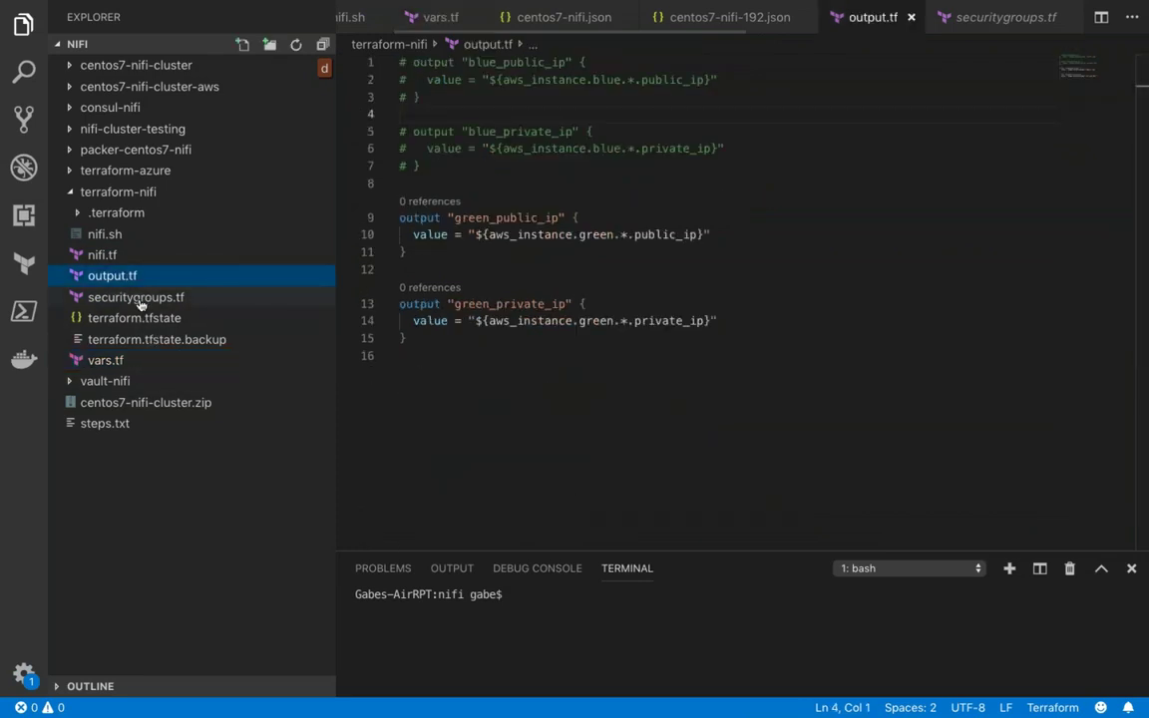
left_click(140, 297)
scroll(569, 315, "up", 4)
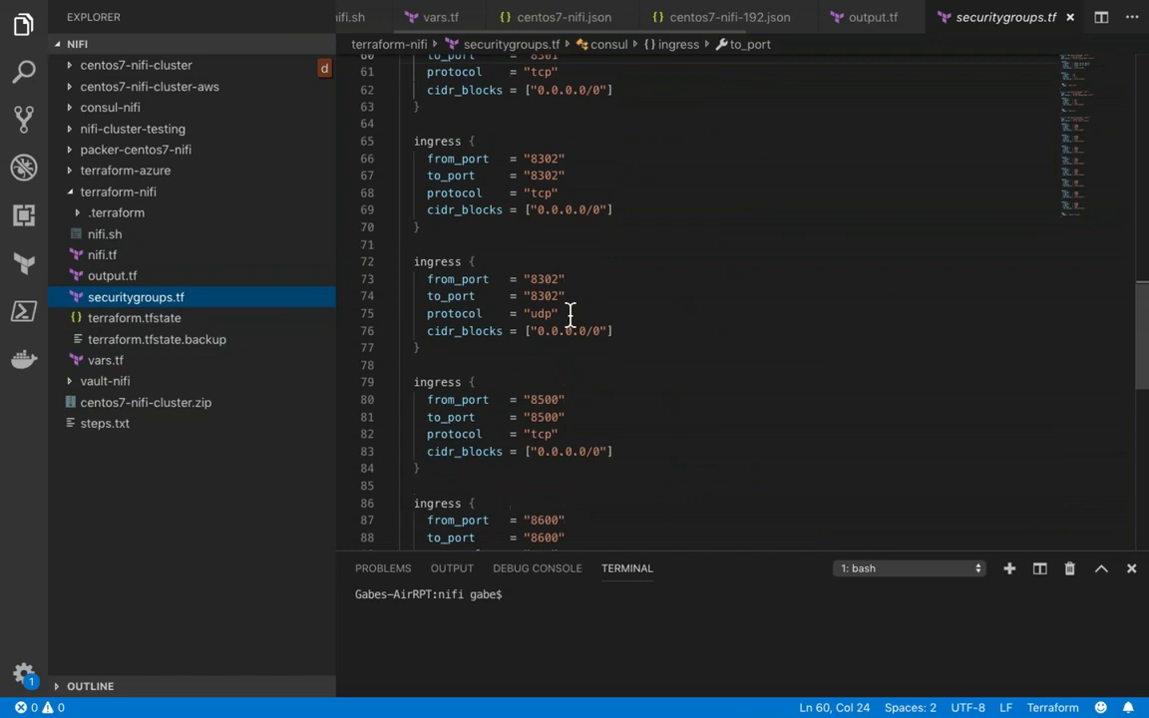
scroll(569, 315, "up", 3)
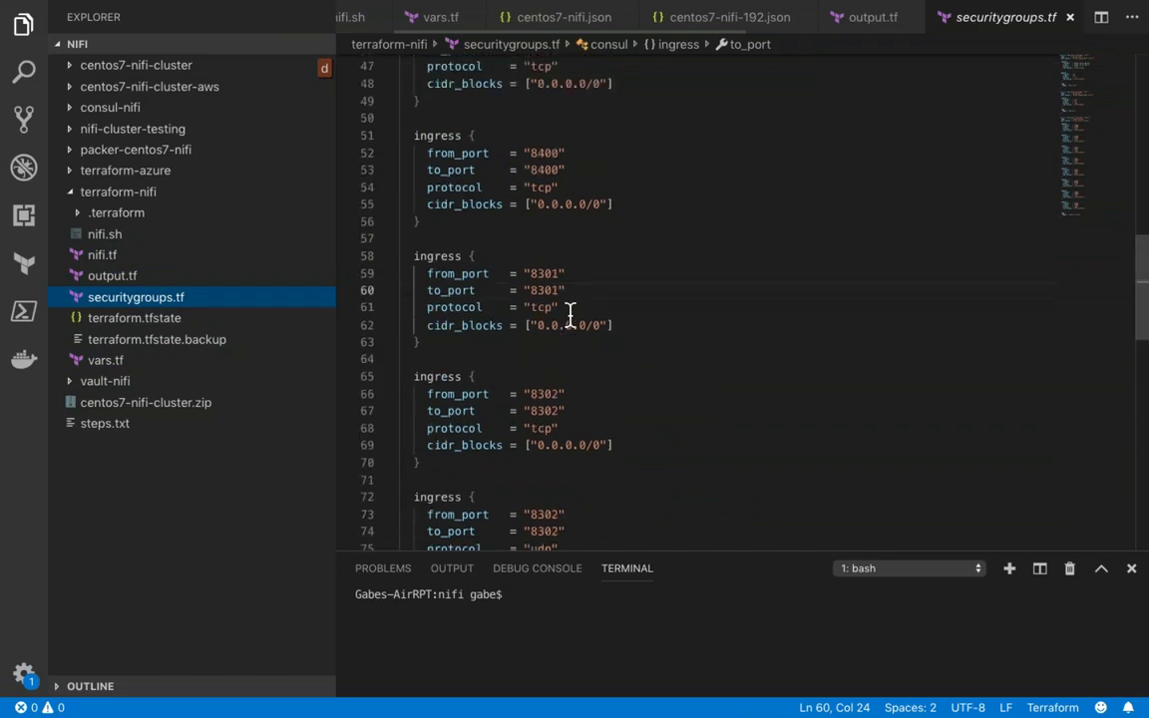
scroll(569, 315, "up", 4)
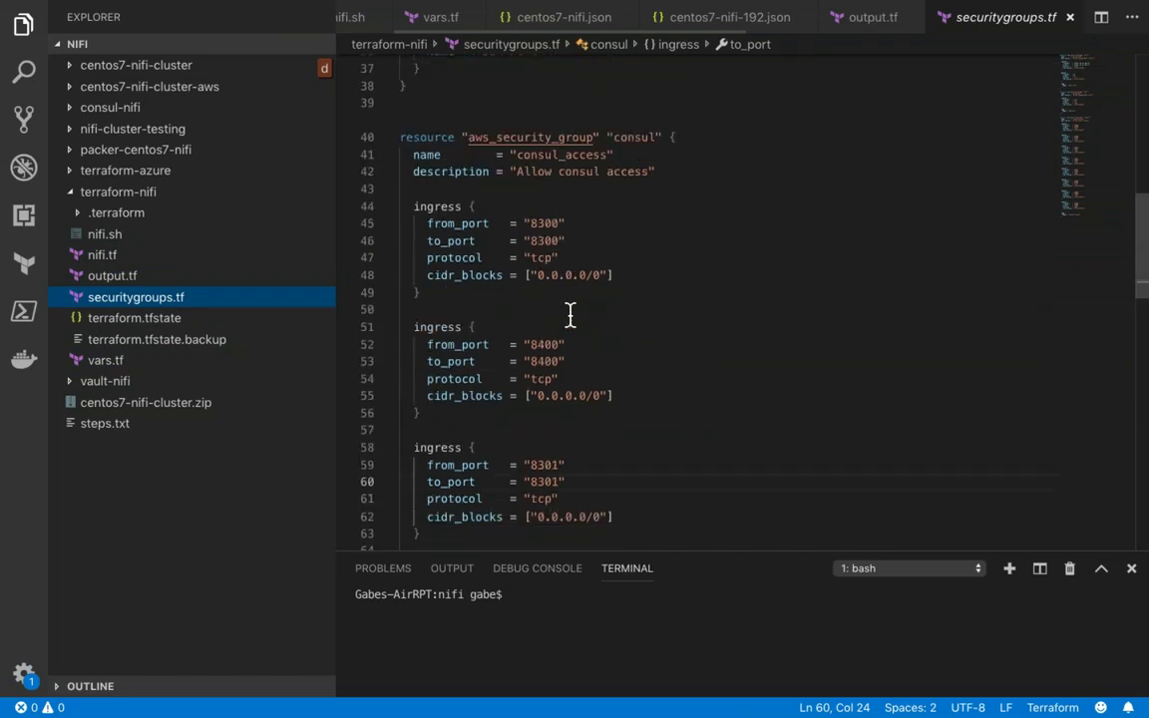
scroll(570, 315, "up", 1)
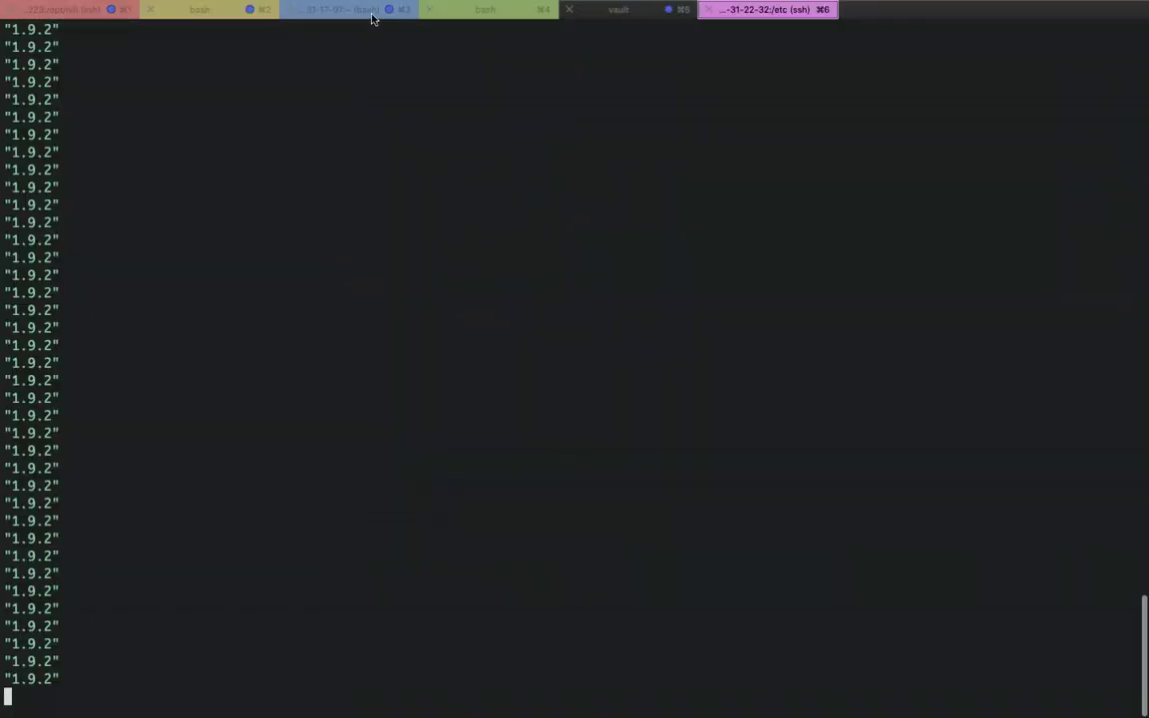
- Check the terraform apply output in the terraform-nifi session, and view the NiFi server count variables in vars.tf in Visual Studio Code
left_click(372, 12)
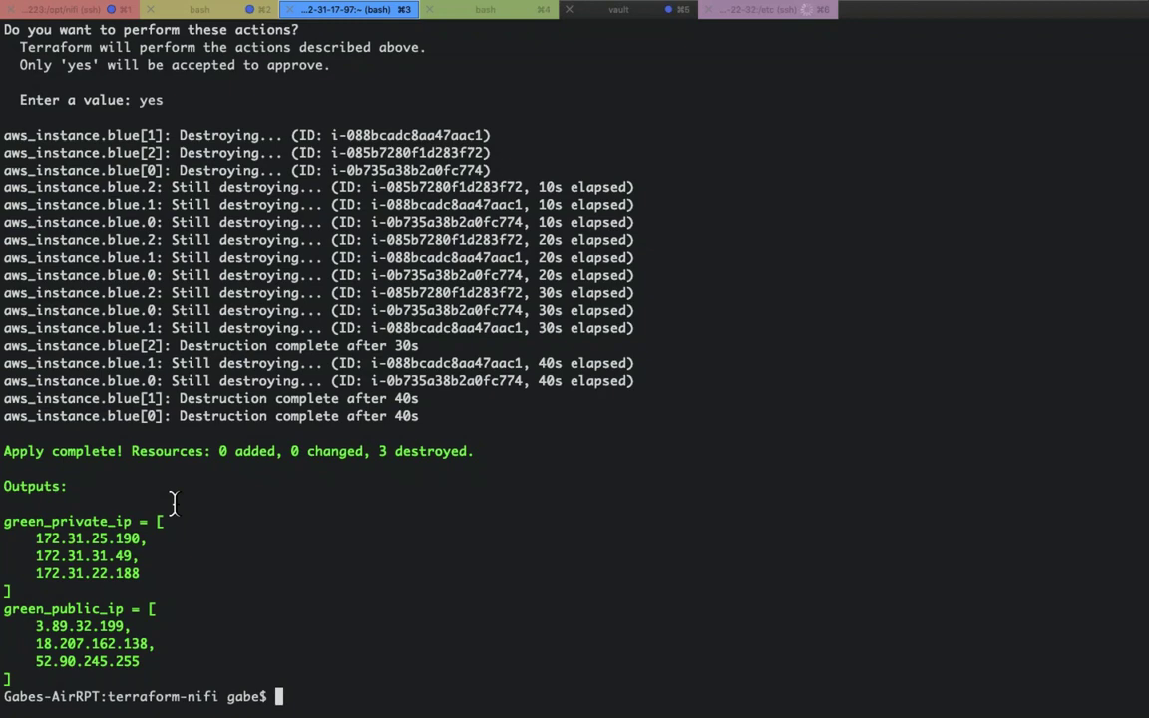
key("super+Tab")
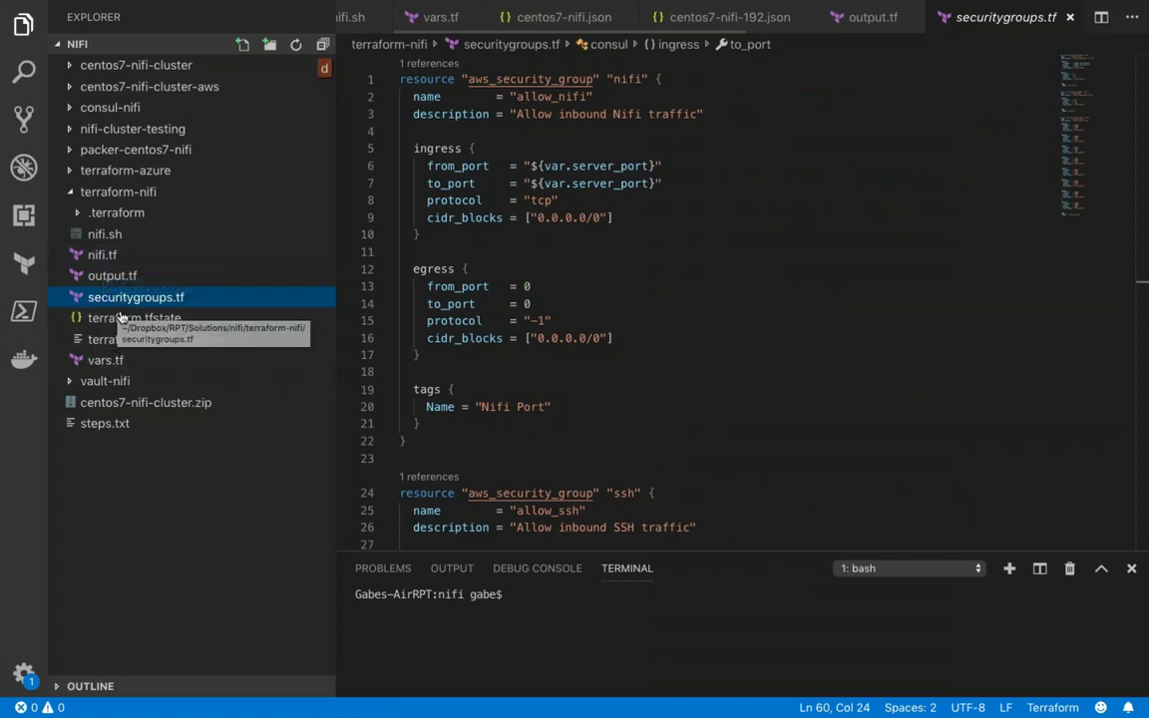
left_click(126, 368)
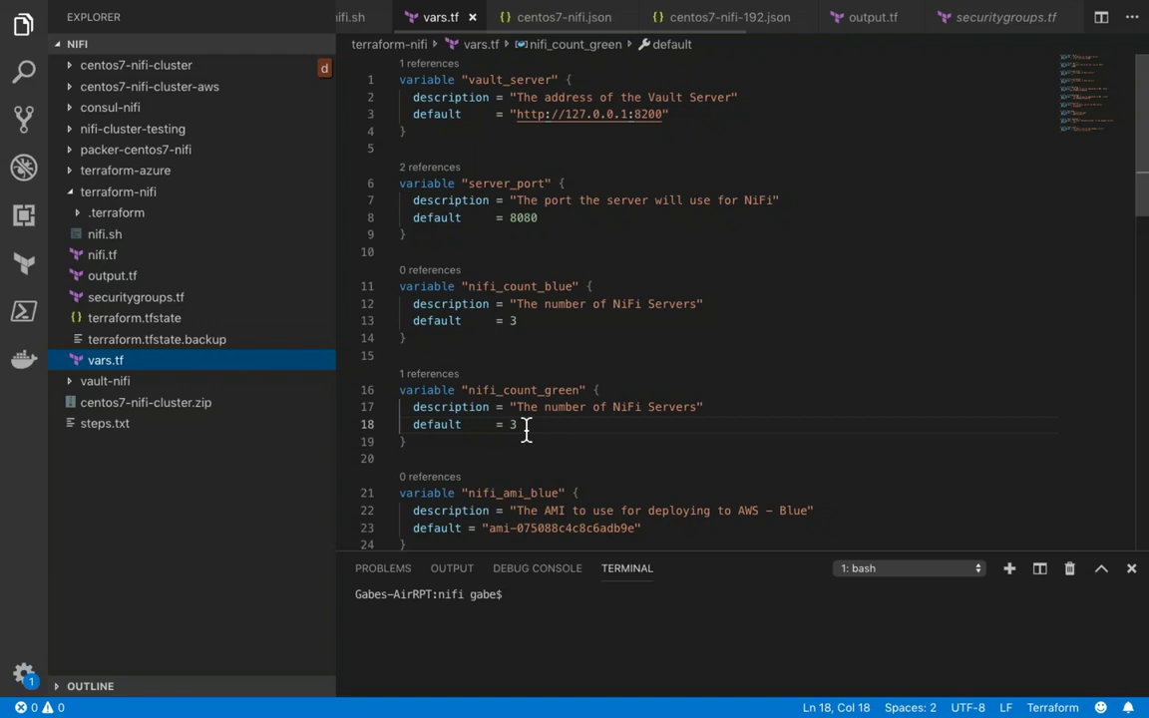
- Switch to Google Chrome and search for "terraform module registry" in a new tab
key("super+Tab")
key("super+Tab")
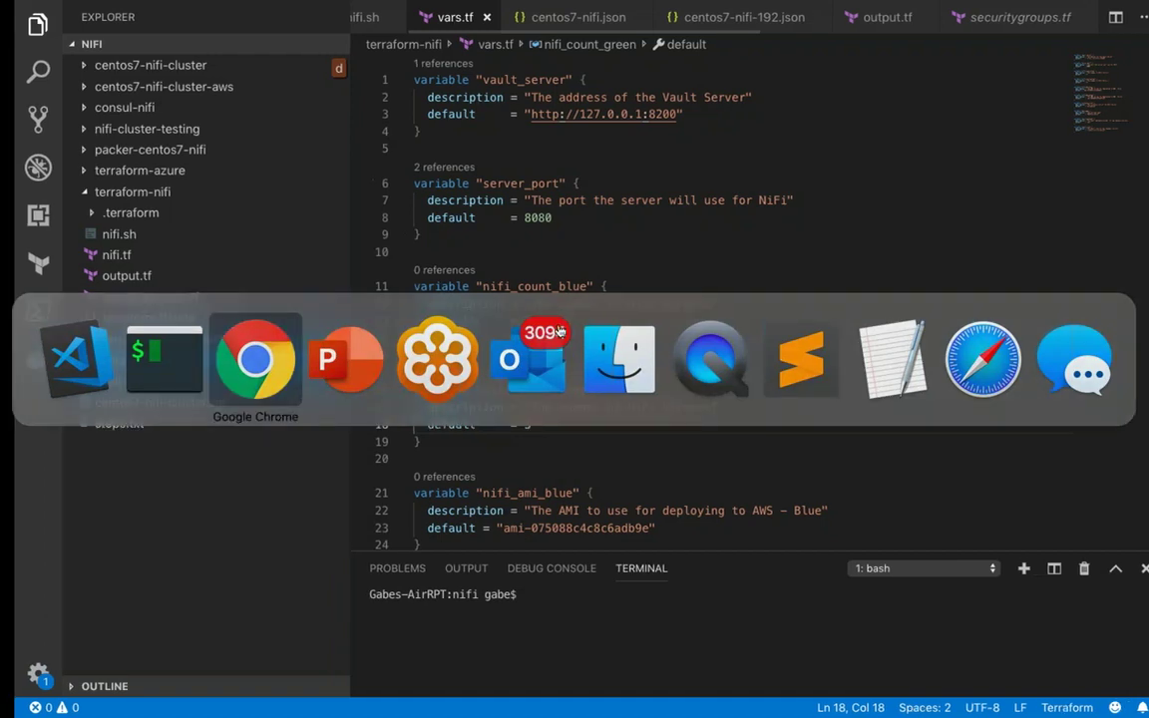
key("super+t")
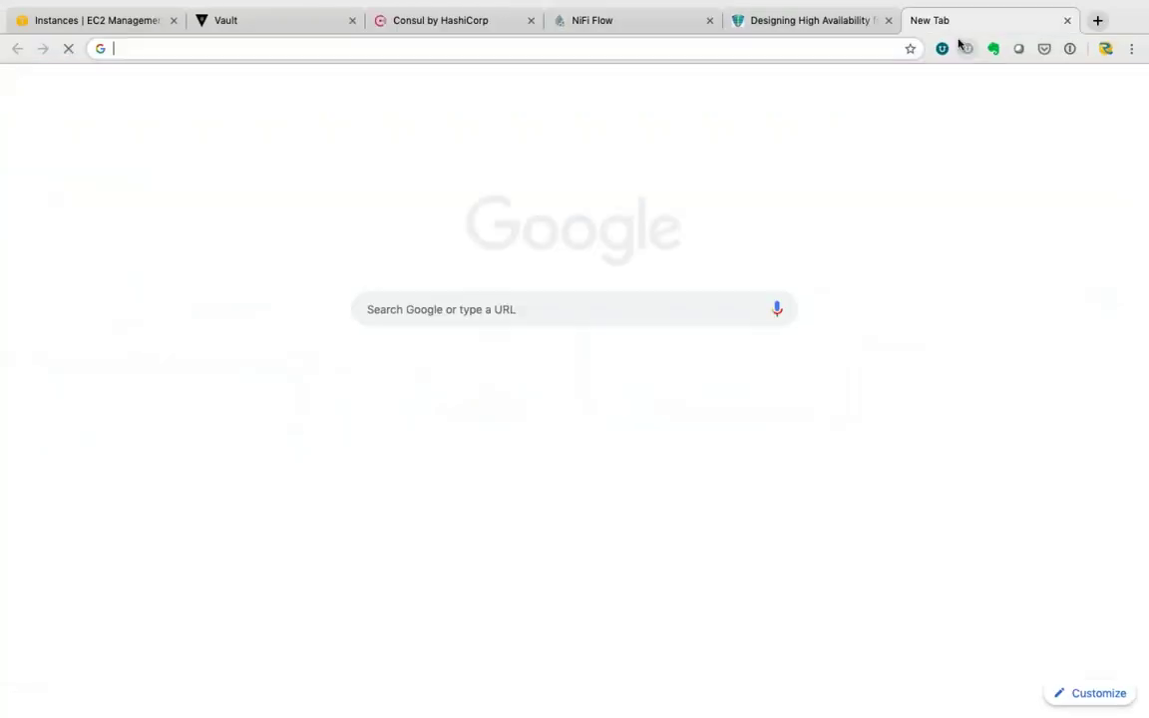
type("t")
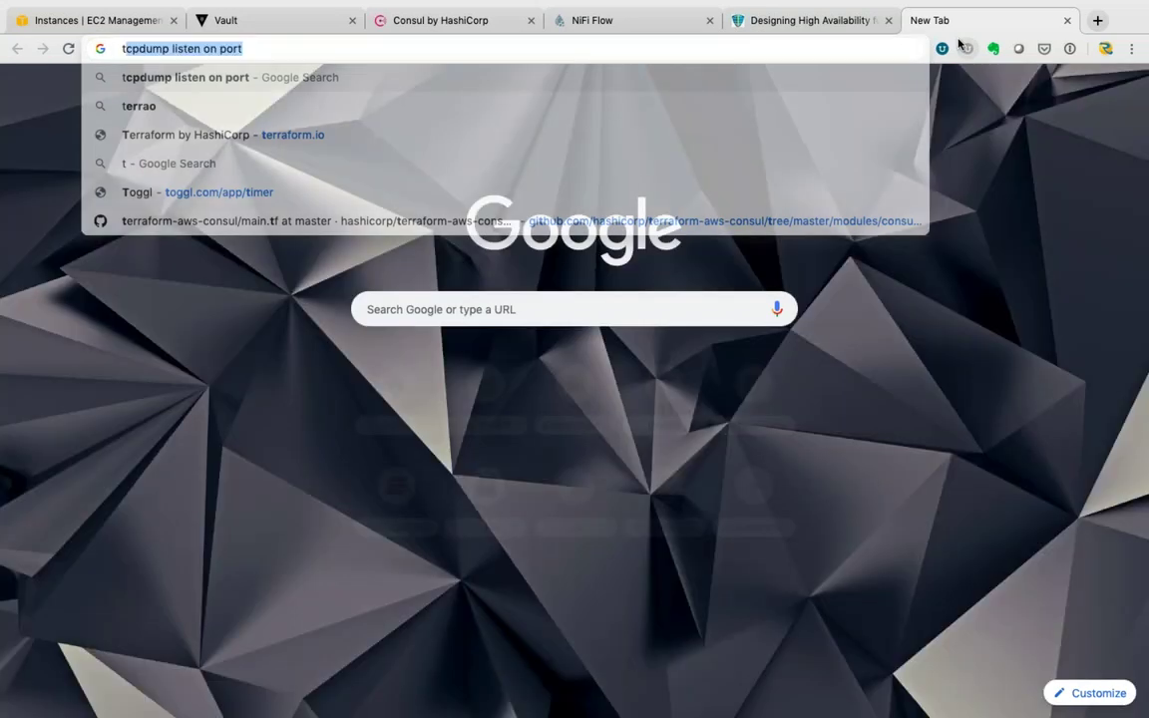
key("BackSpace")
key("BackSpace")
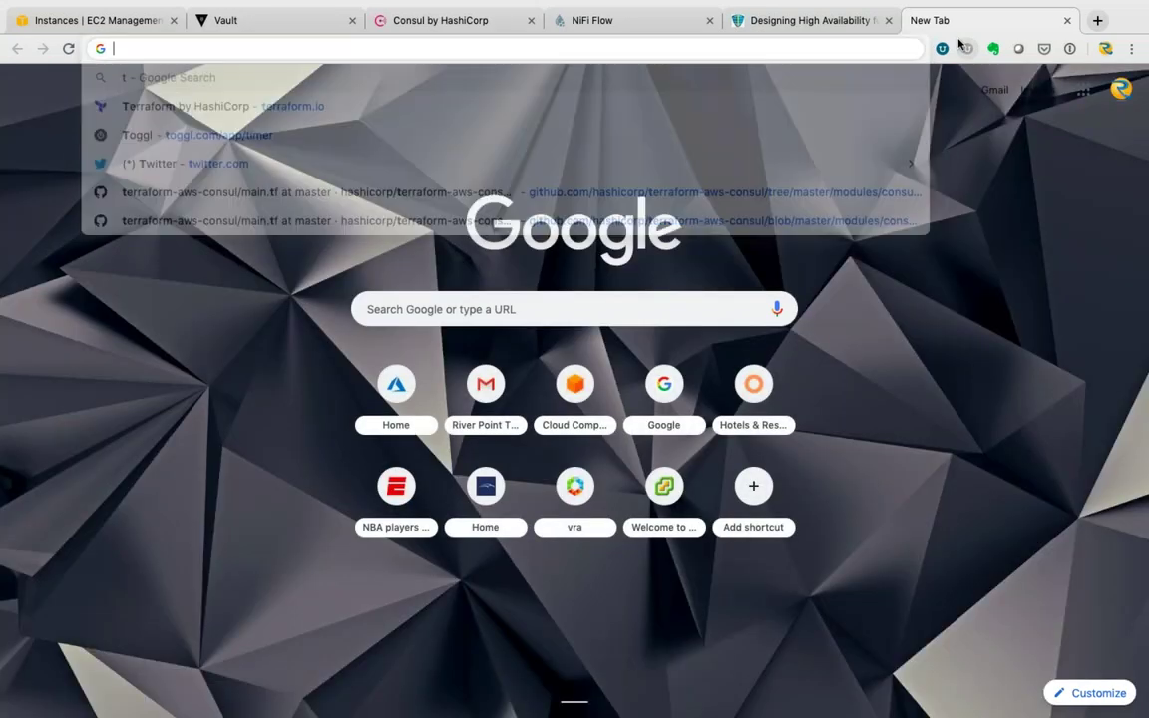
type("terra")
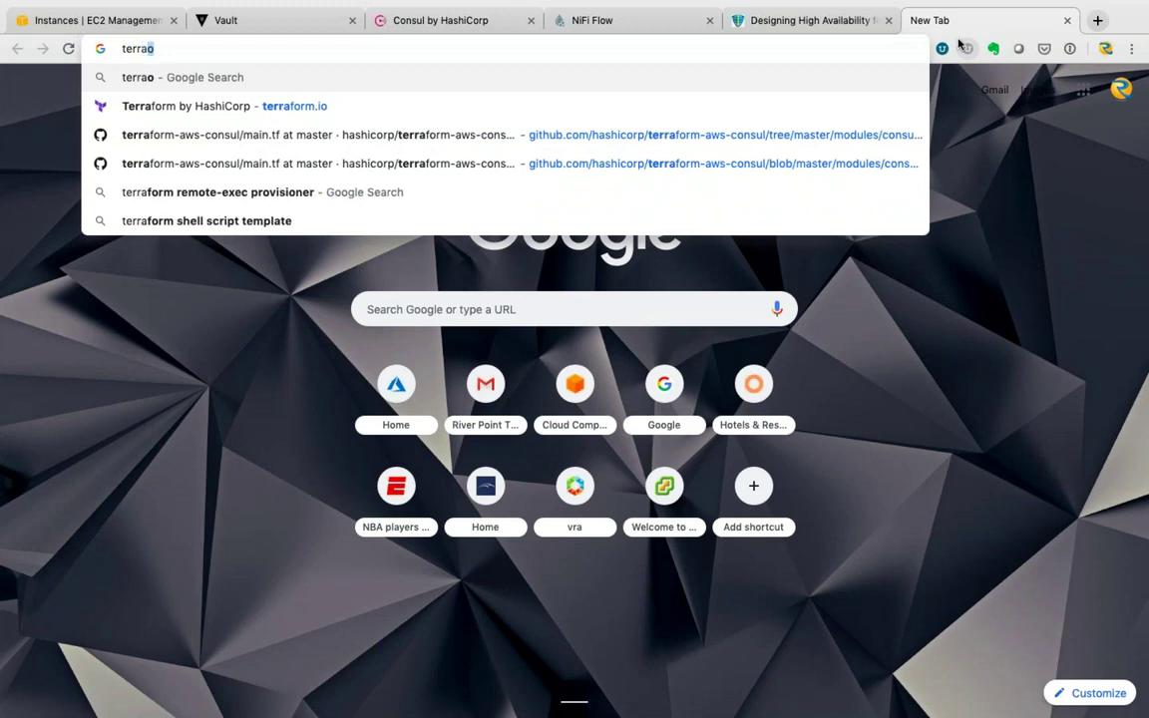
key("BackSpace")
type("form ")
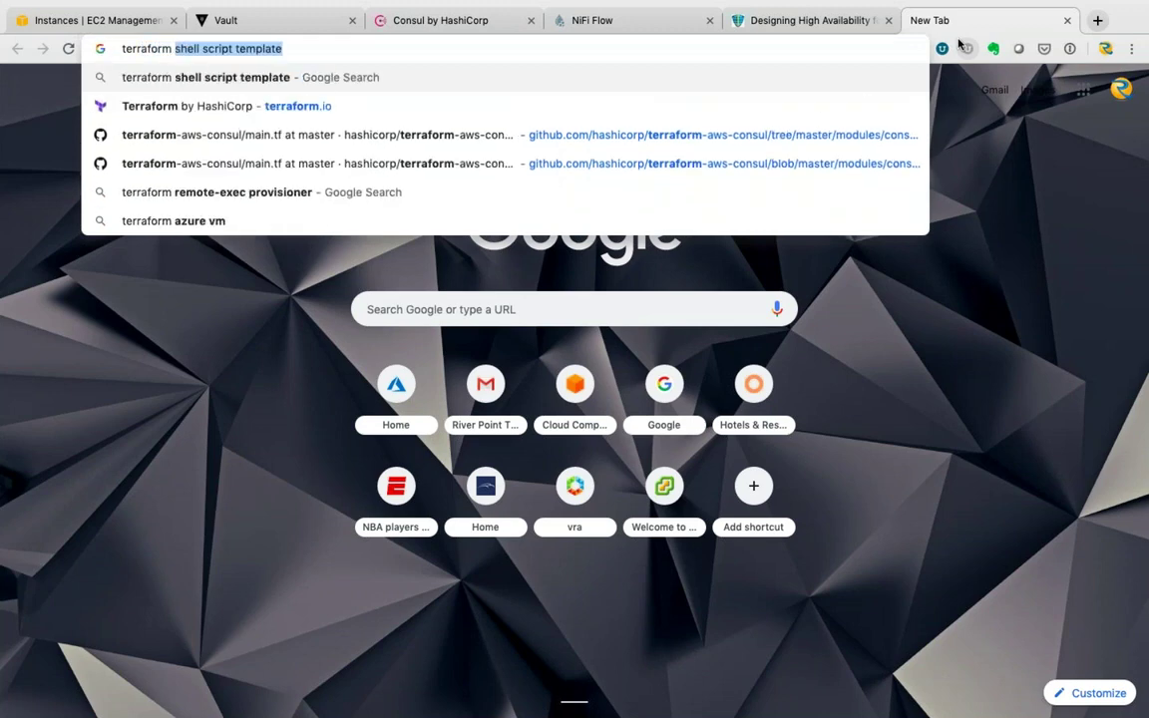
type("module regi")
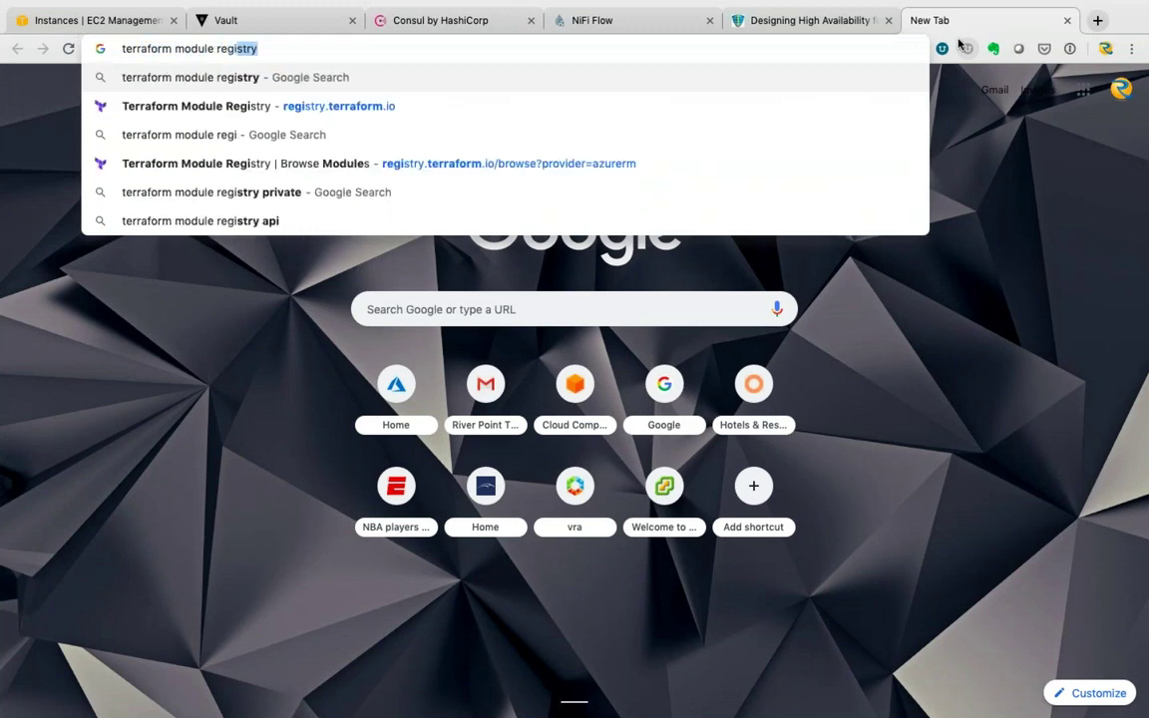
key("Return")
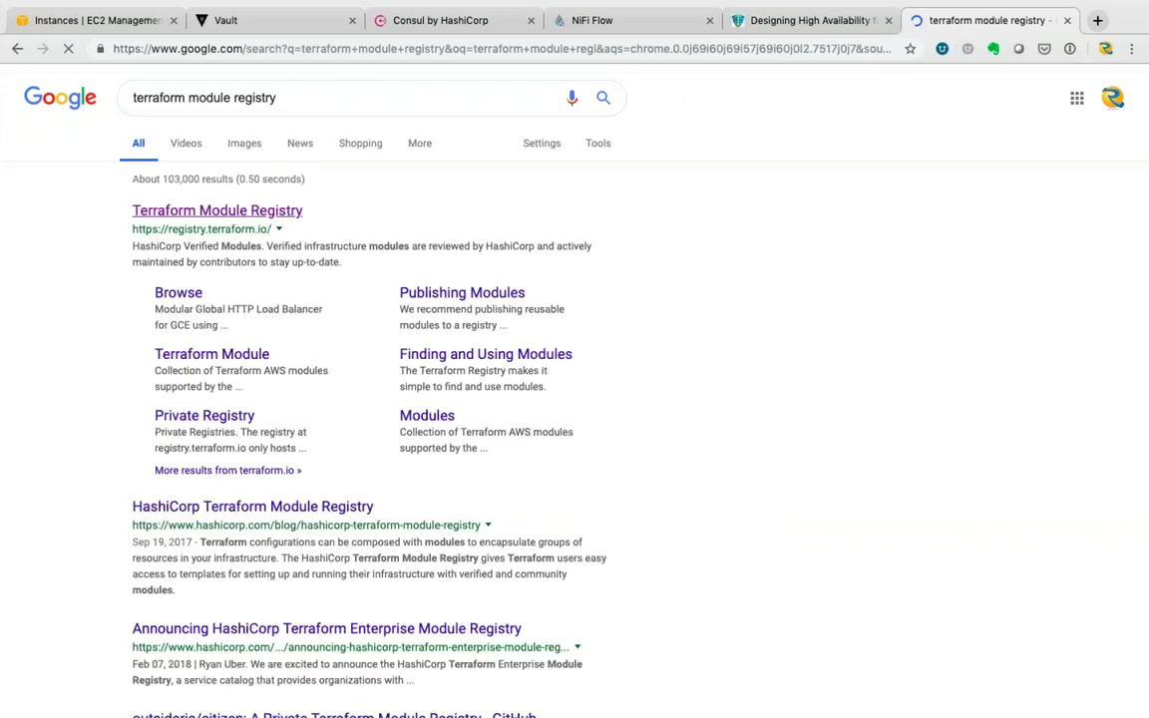
- Open the Terraform Module Registry site from the search results and look over its popular modules
left_click(299, 205)
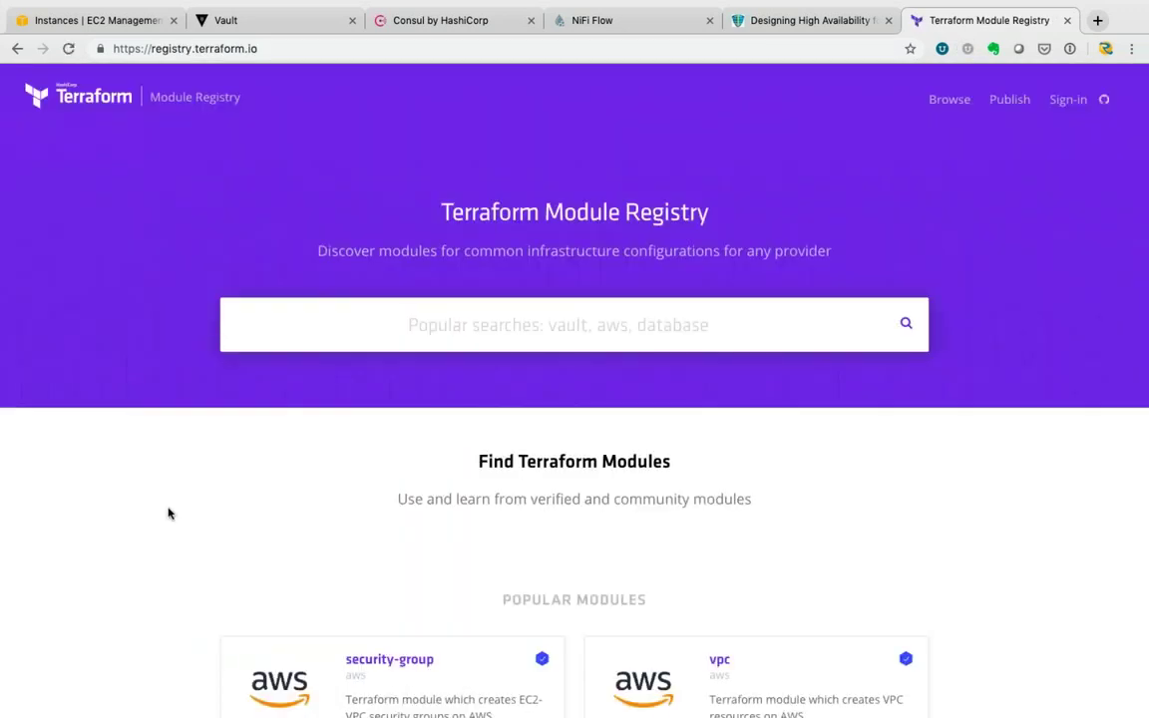
scroll(169, 513, "down", 3)
scroll(168, 513, "down", 1)
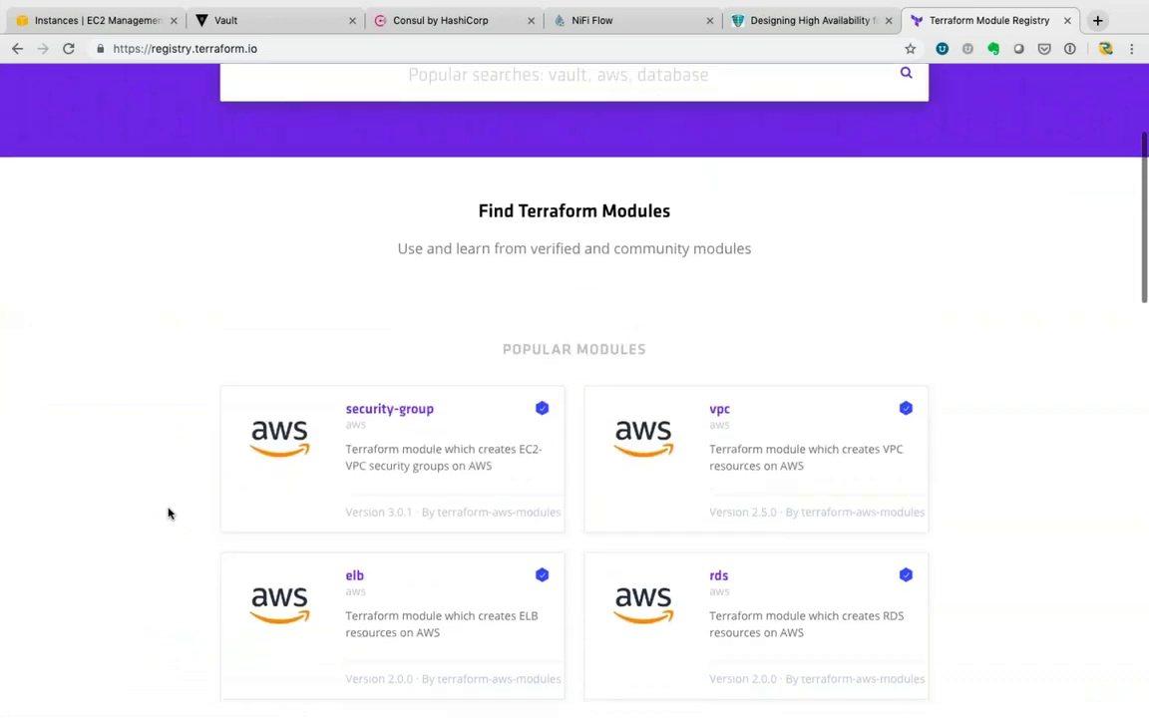
- Open the AWS vpc module from the popular modules and look over its Readme overview
scroll(169, 513, "down", 1)
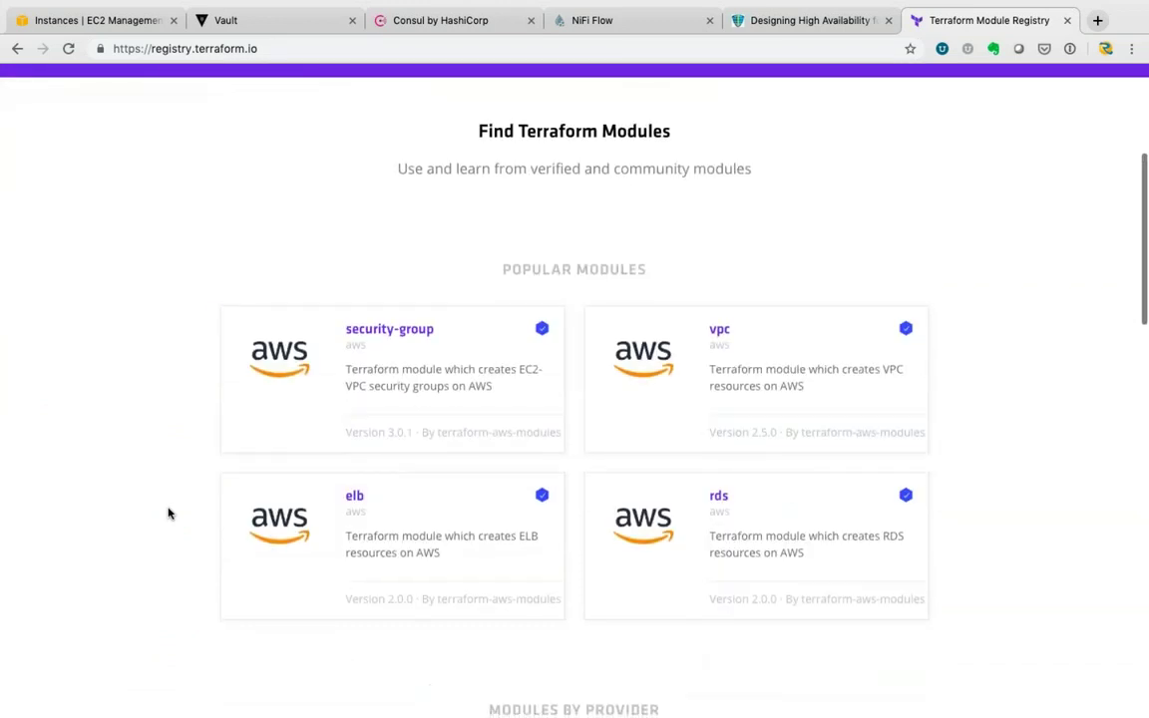
left_click(679, 399)
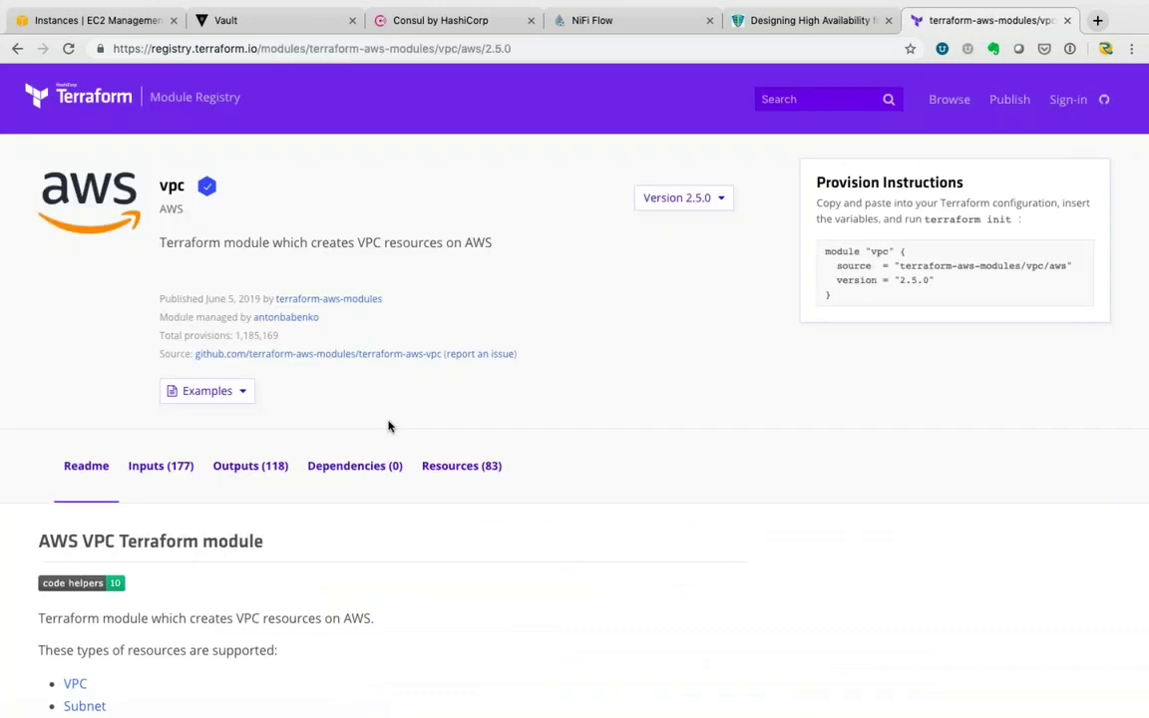
scroll(389, 426, "down", 2)
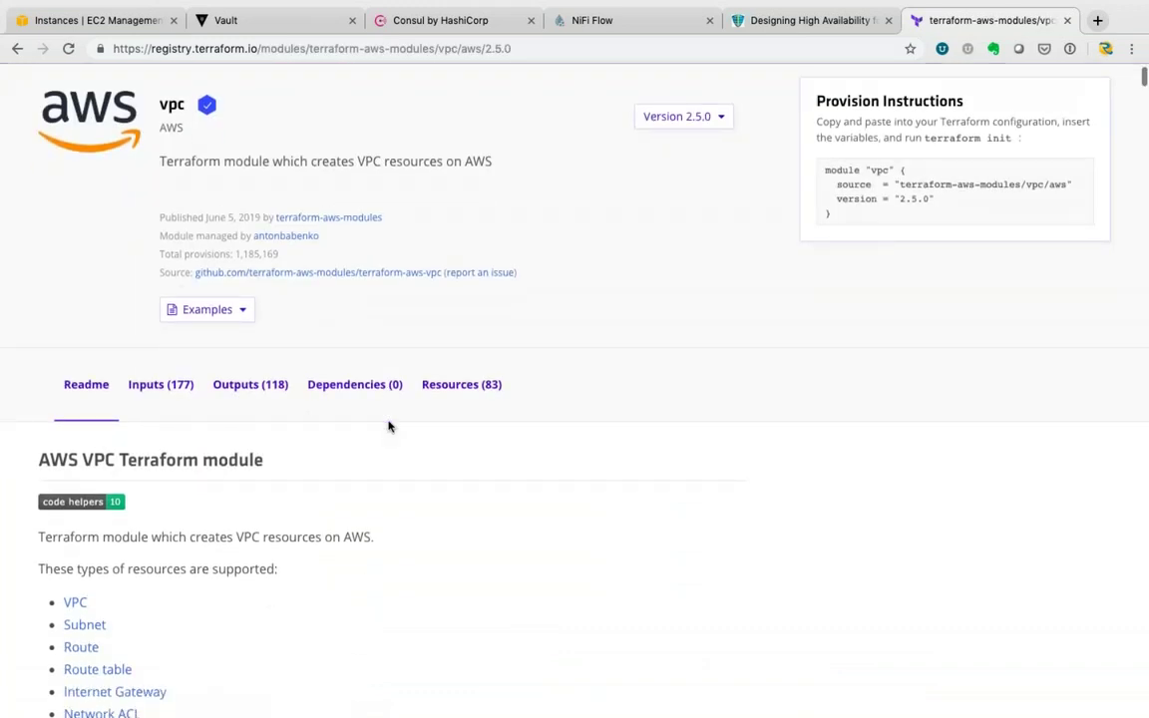
scroll(389, 427, "down", 2)
scroll(389, 427, "up", 1)
scroll(389, 427, "down", 1)
- Review the vpc module's optional inputs and list of examples, and search the registry for "vmware" modules
left_click(171, 206)
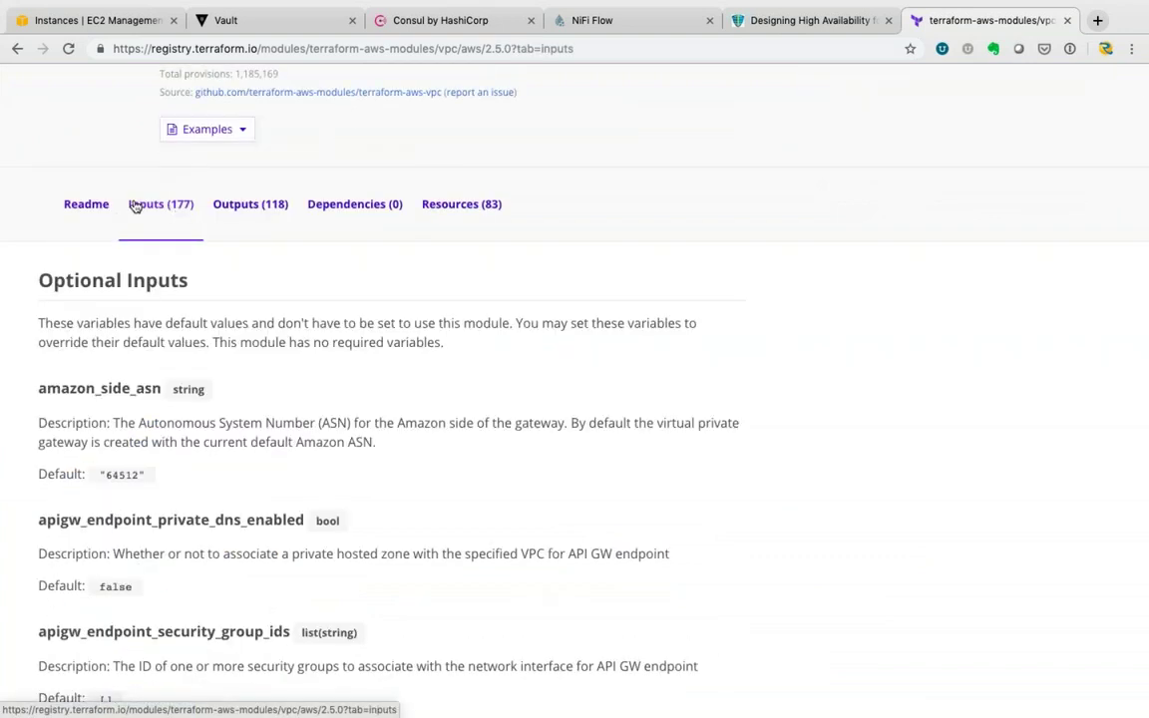
left_click(211, 128)
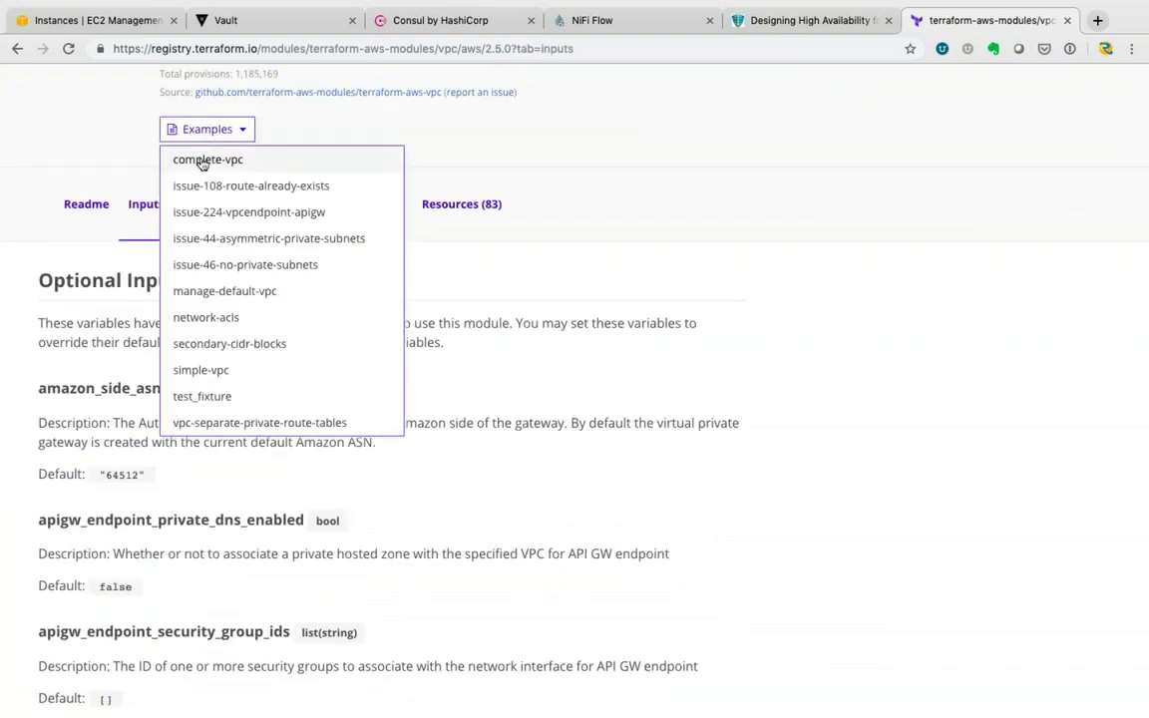
left_click(96, 133)
scroll(574, 388, "down", 1)
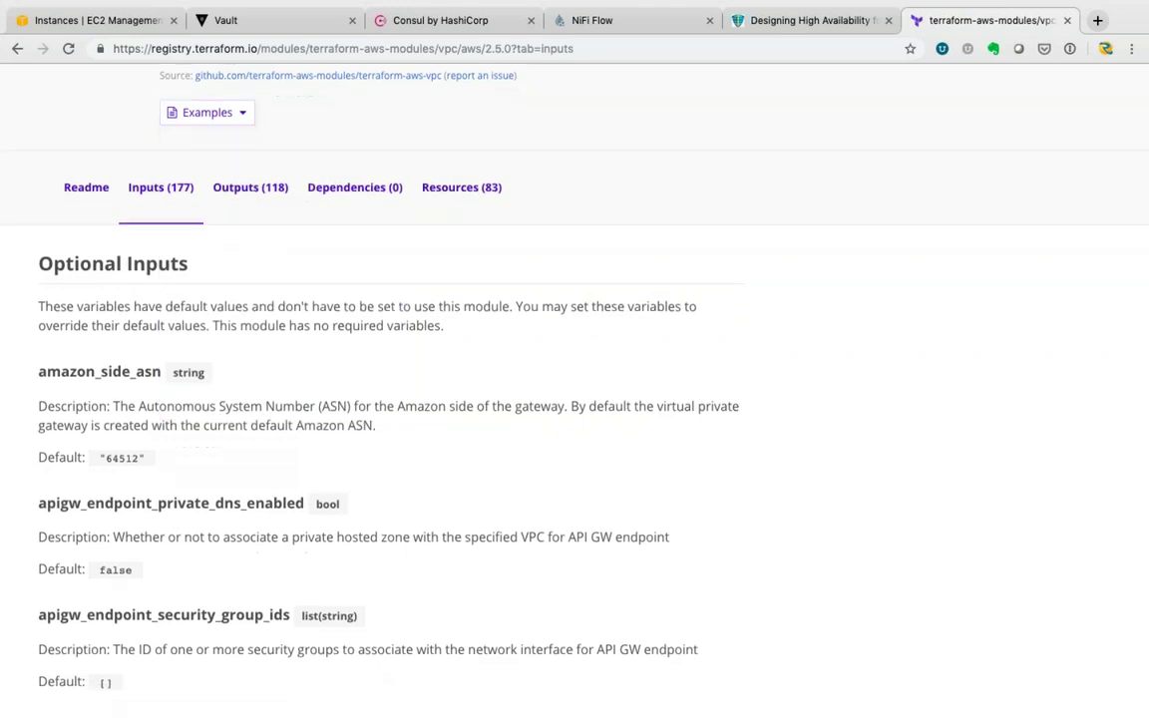
scroll(575, 389, "down", 2)
scroll(574, 389, "down", 3)
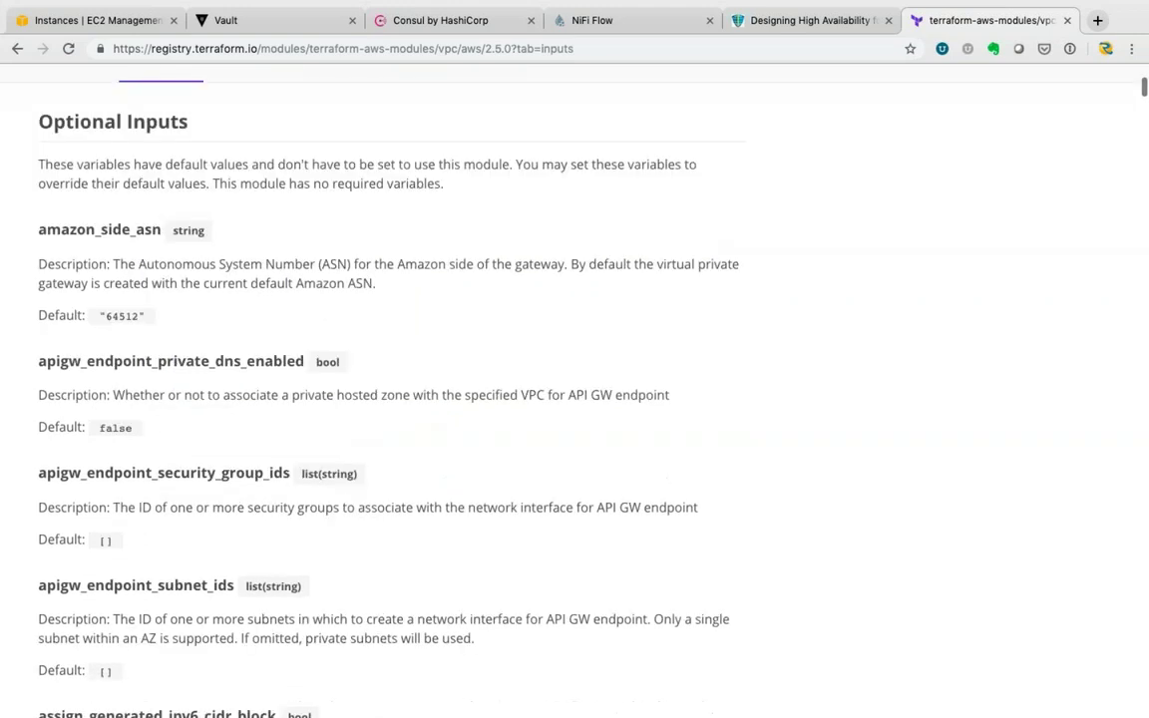
scroll(574, 389, "down", 15)
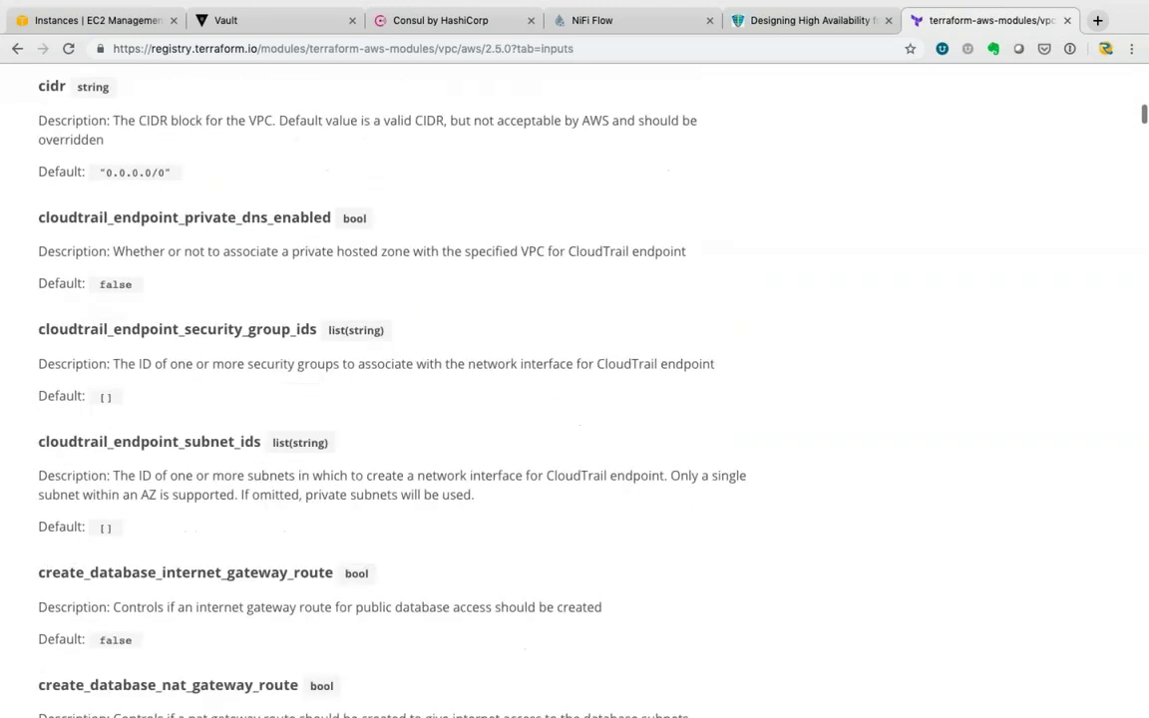
scroll(574, 389, "up", 1)
scroll(574, 388, "up", 7)
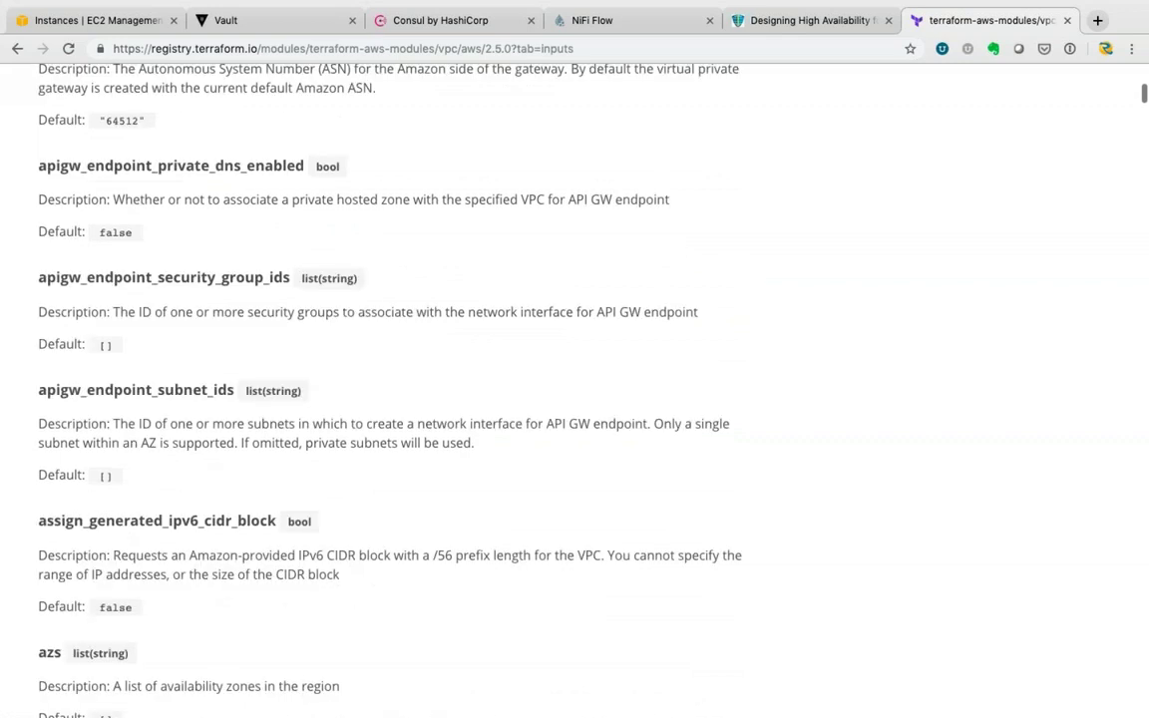
key("super+bracketleft")
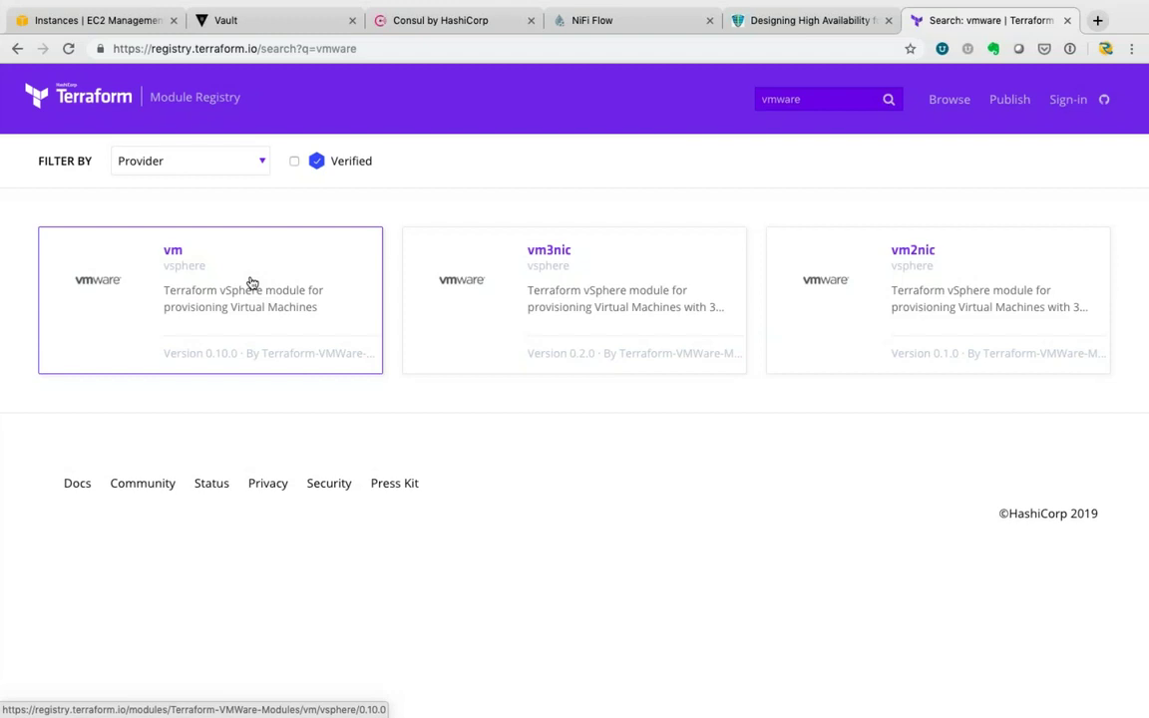
- Switch to the terminal and review the terraform-nifi destroy plan, highlighting the three blue instances and the "3 to destroy" entry
key("super+Tab")
key("super+Tab")
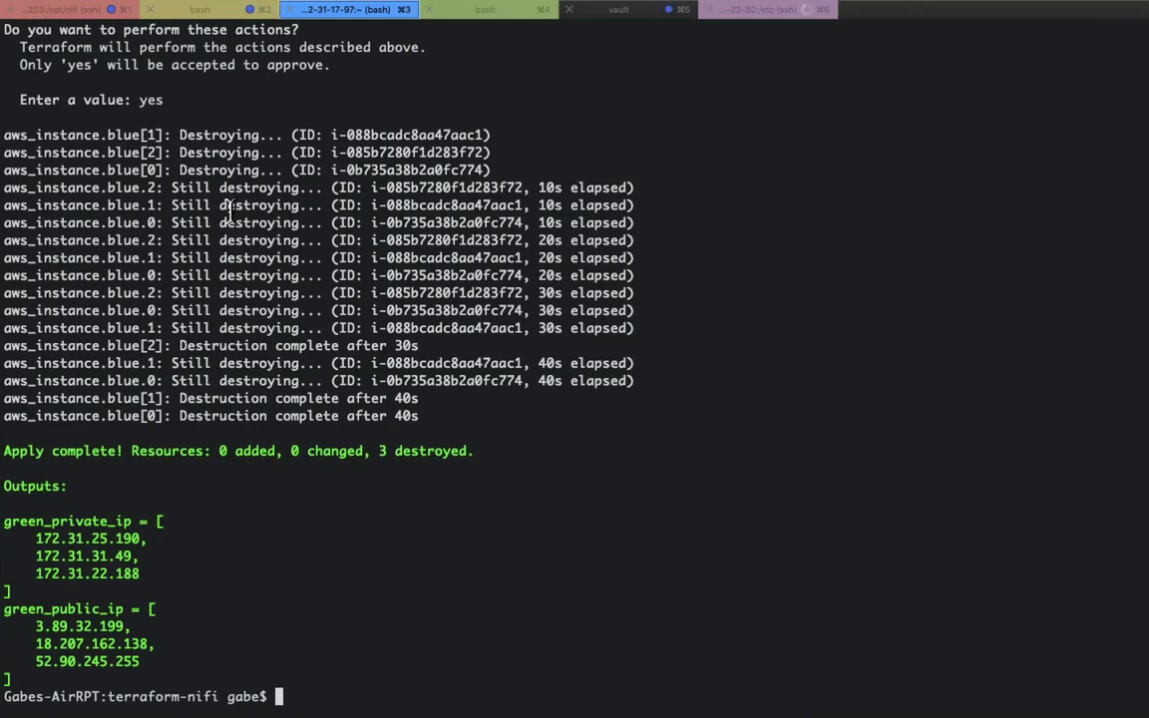
scroll(229, 211, "up", 1)
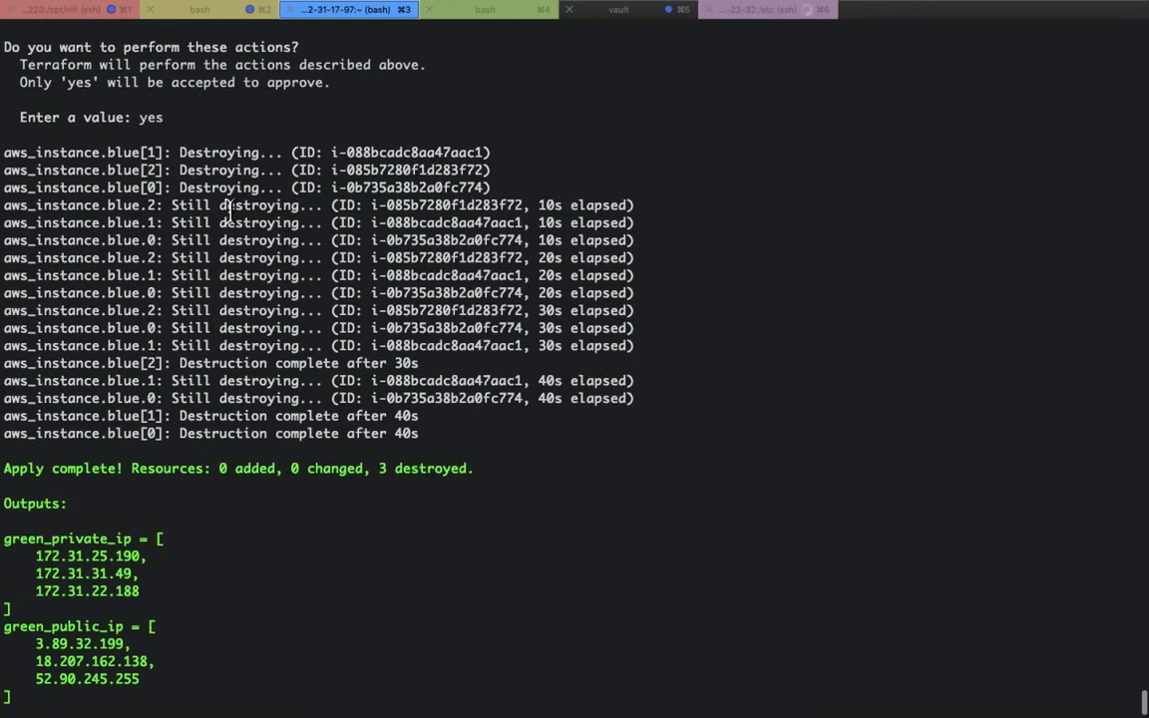
scroll(228, 212, "up", 1)
scroll(196, 262, "up", 5)
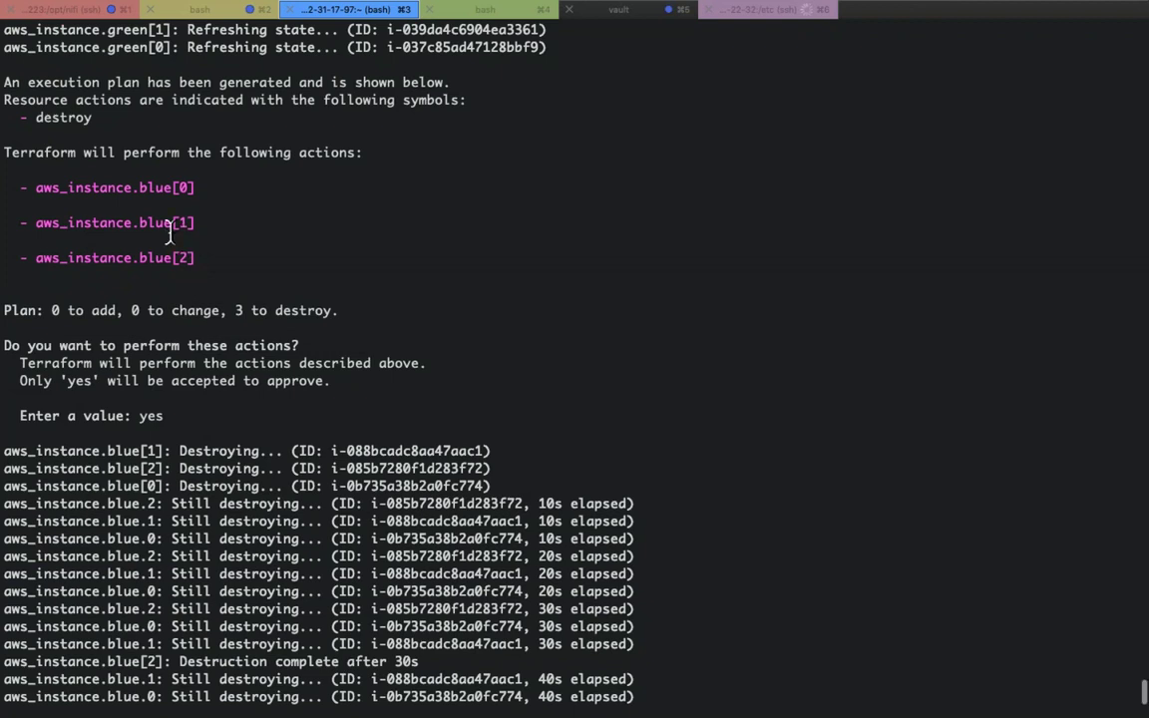
left_click_drag(194, 258, 124, 257)
left_click_drag(52, 235, 13, 183)
left_click(129, 302)
left_click_drag(235, 310, 335, 310)
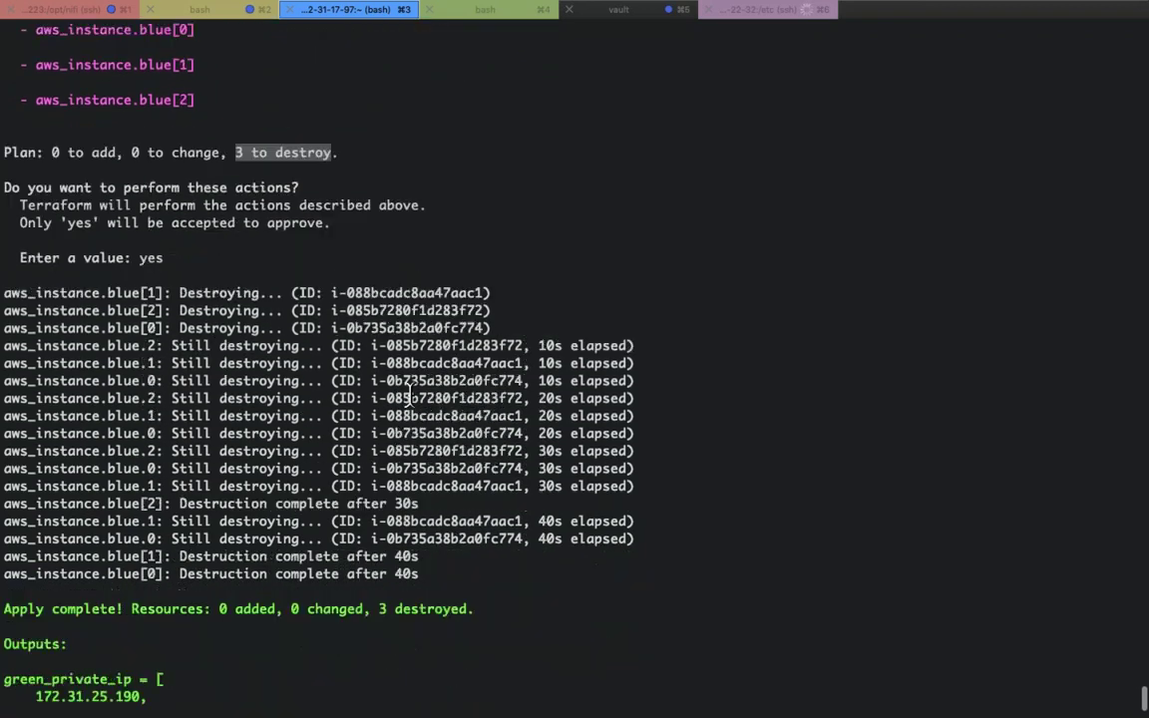
- Copy the first green_public_ip address from the Terraform outputs in the terraform-nifi session
key("ctrl+Right")
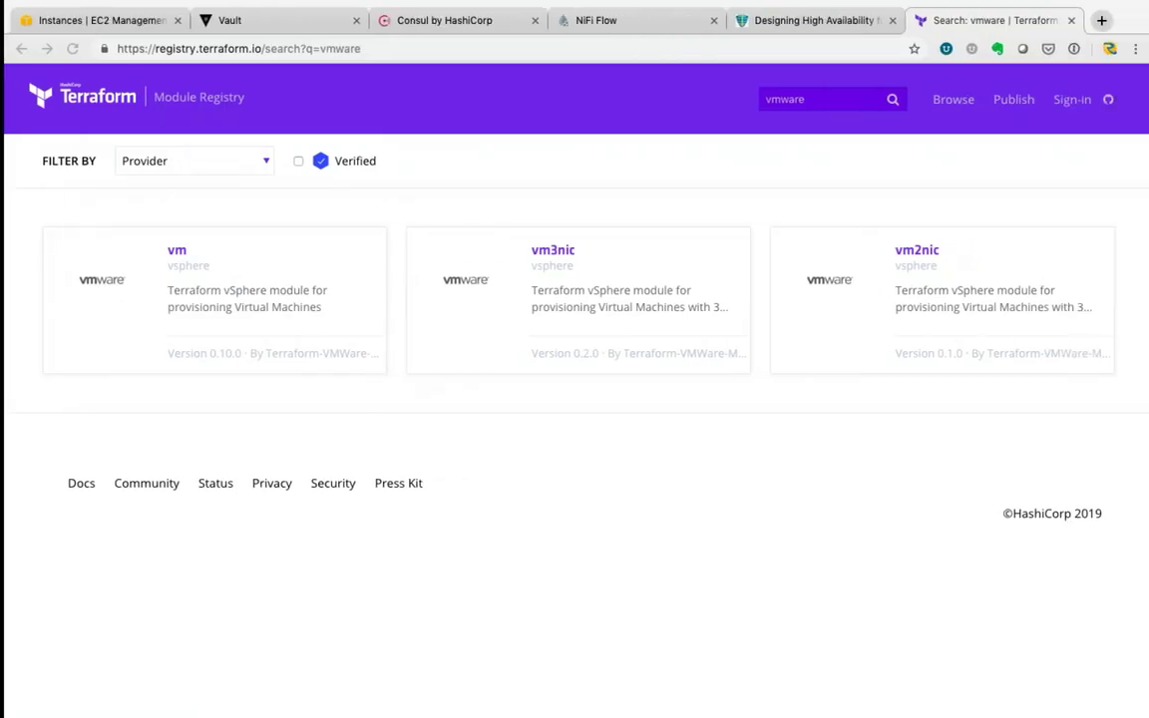
key("super+Tab")
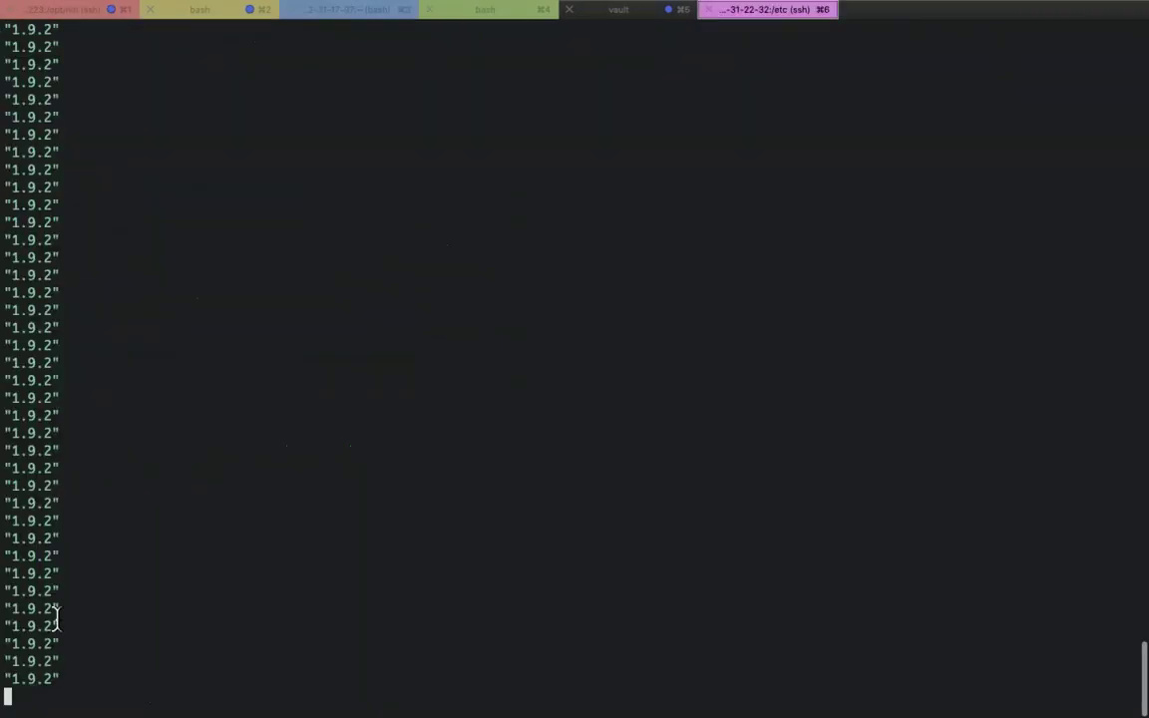
left_click(350, 14)
left_click_drag(124, 625, 35, 625)
key("super+c")
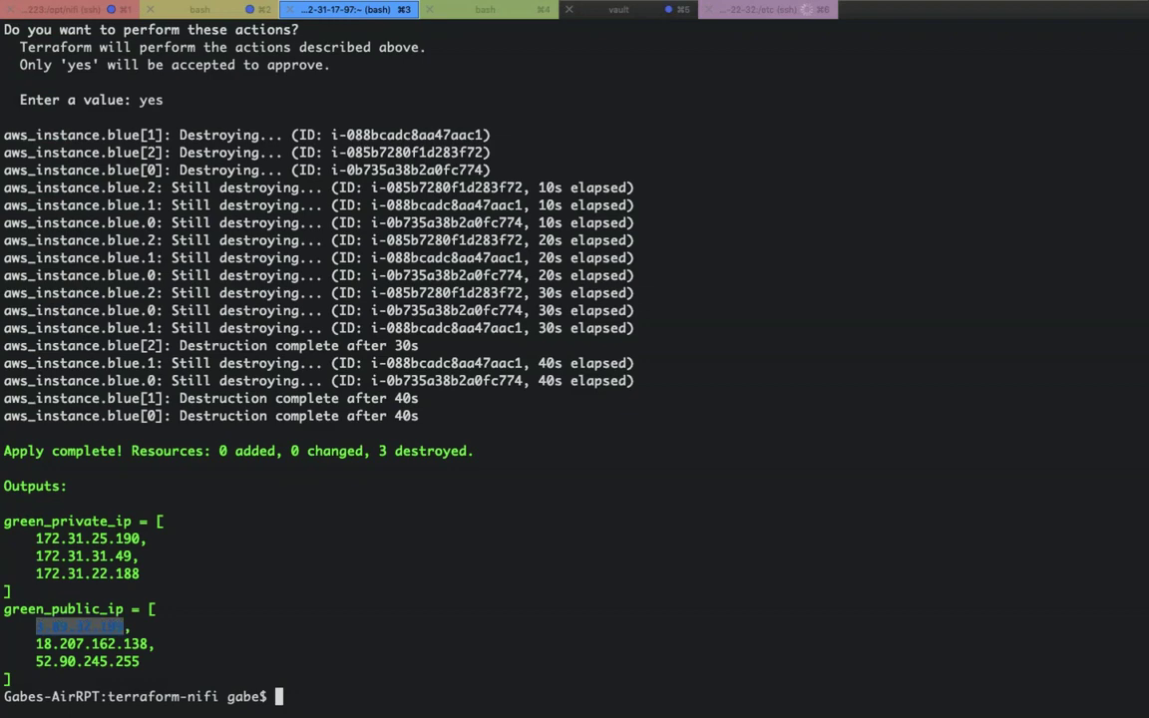
- Switch to Google Chrome and load 3.89.32.199:8080/nifi in the existing NiFi Flow tab
key("super+Tab")
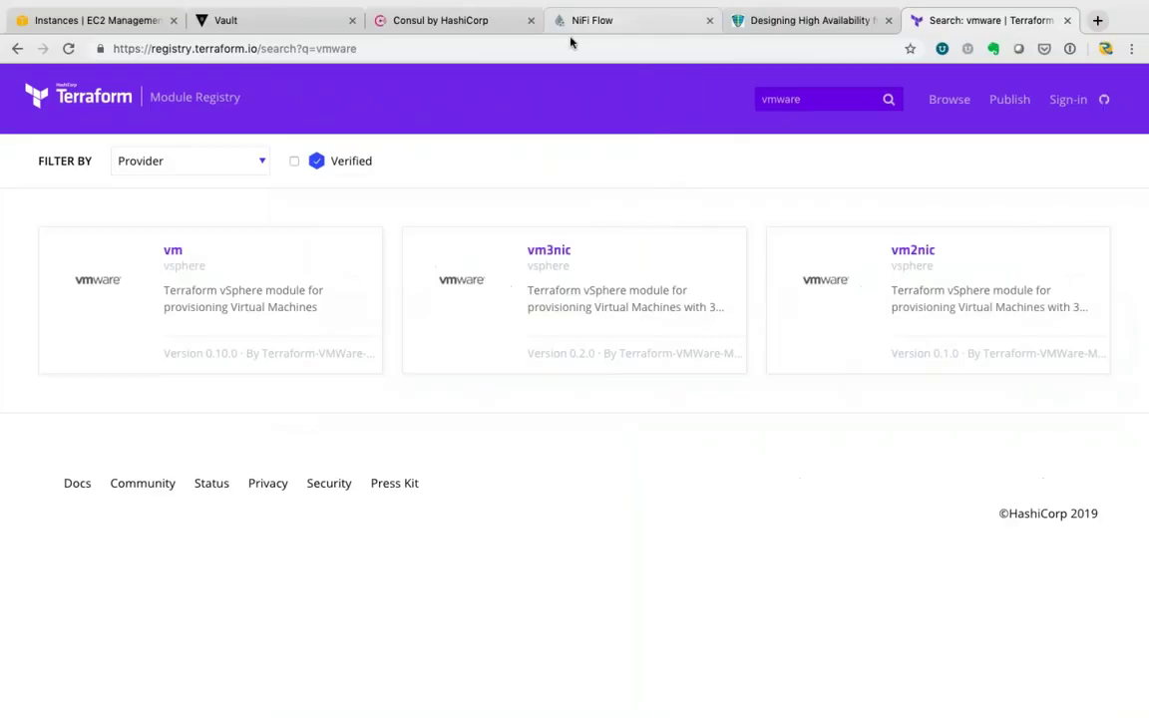
left_click(593, 20)
left_click(513, 49)
key("super+v")
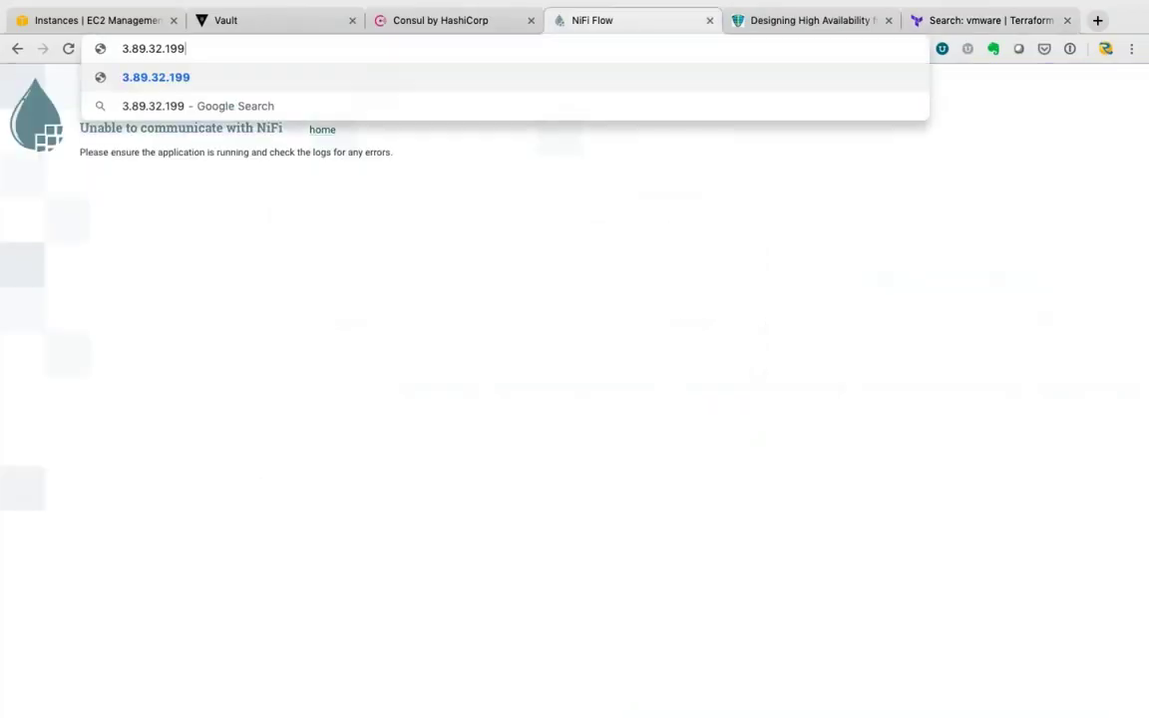
type(":8080/nifi")
key("Return")
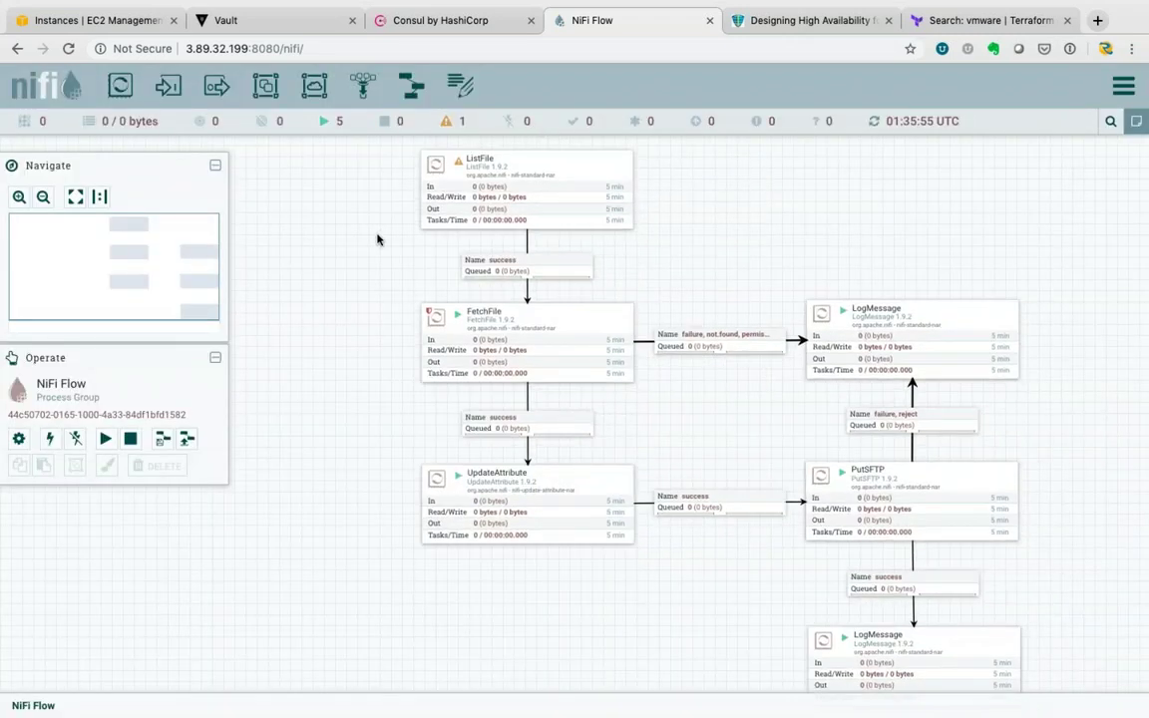
- Open the About Apache NiFi information and highlight the version number
left_click(1123, 86)
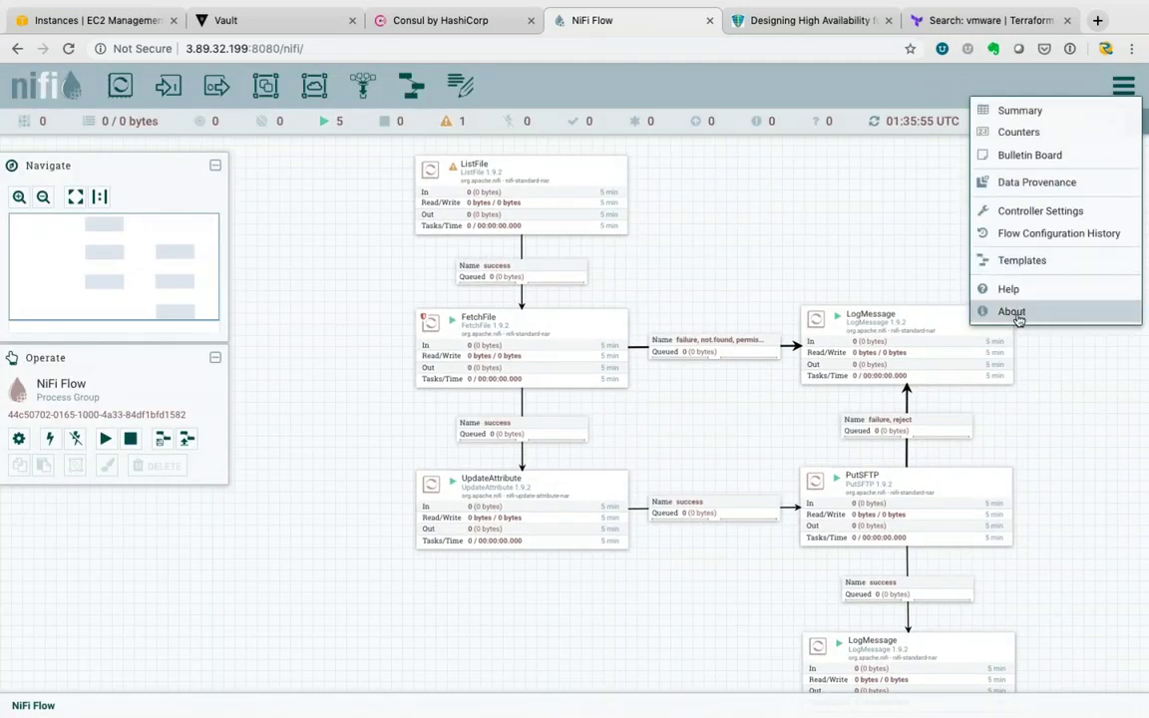
left_click(1012, 312)
double_click(402, 412)
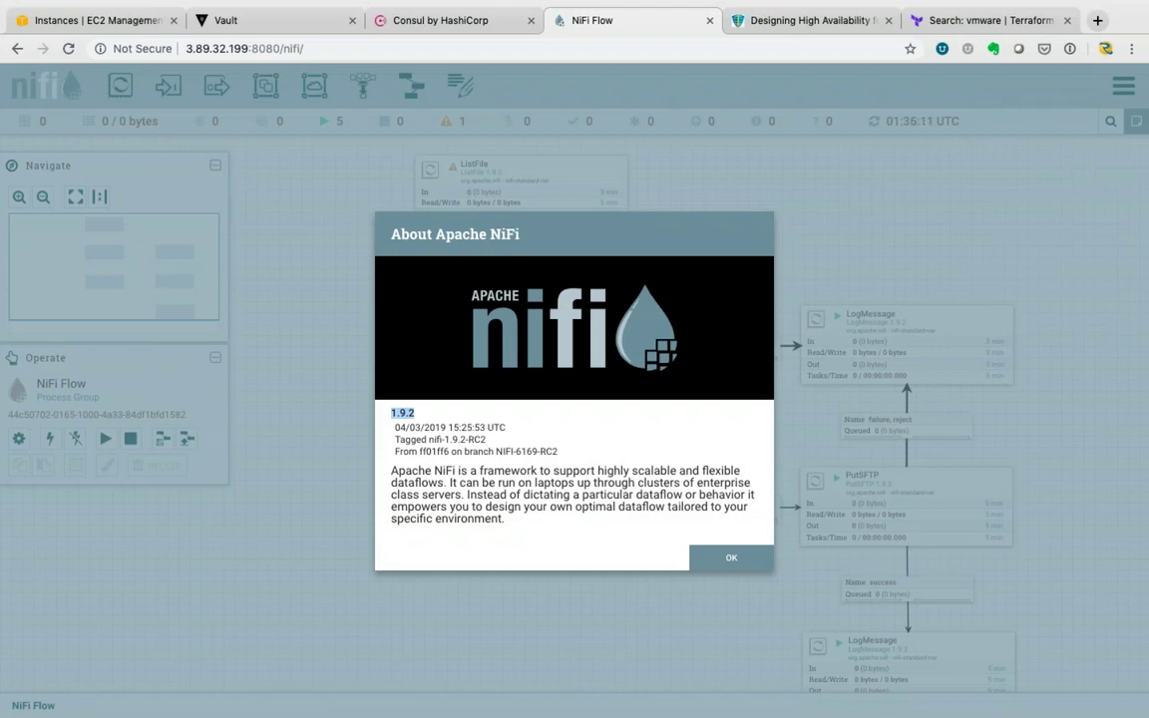
- Switch to the first terminal session, in /opt/nifi, and stop following the NiFi log
key("super+Tab")
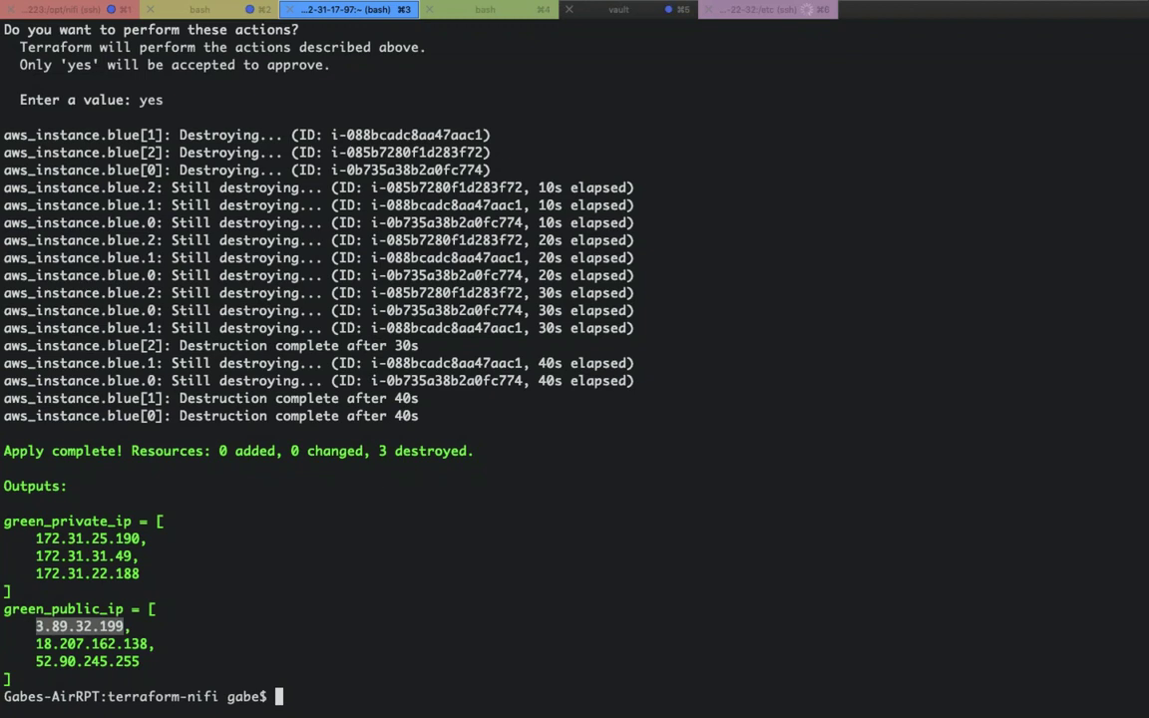
left_click(69, 10)
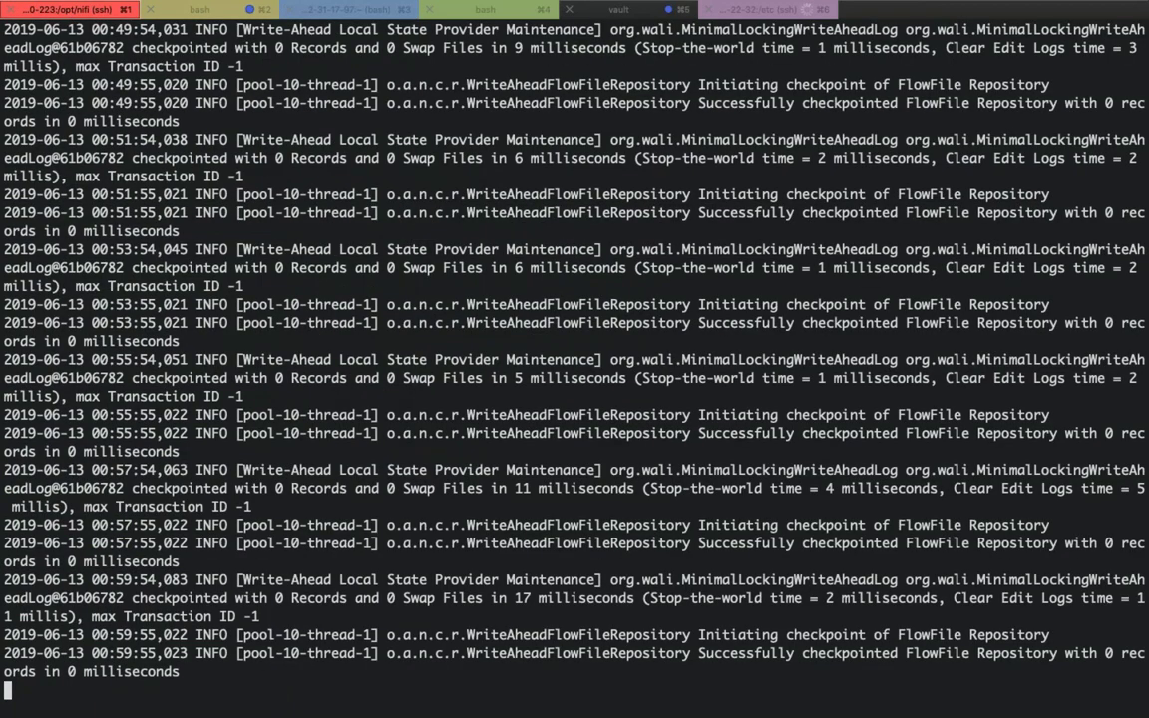
key("Return")
key("Return")
key("Return")
key("Return")
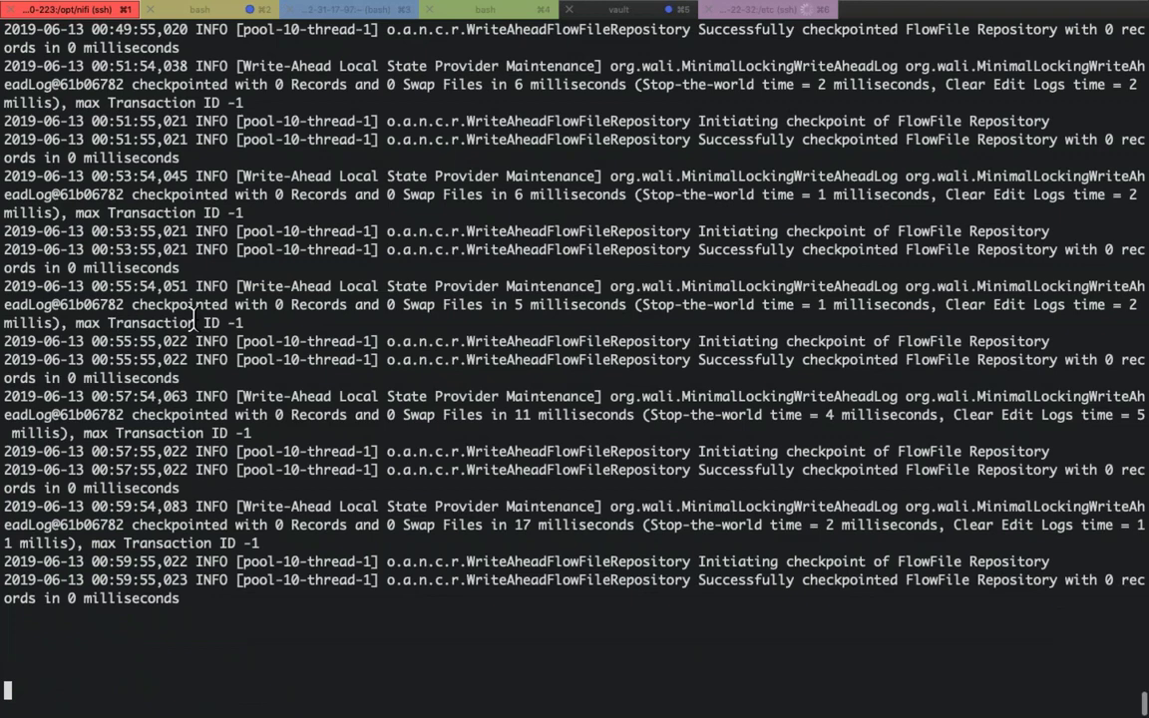
scroll(193, 312, "up", 1)
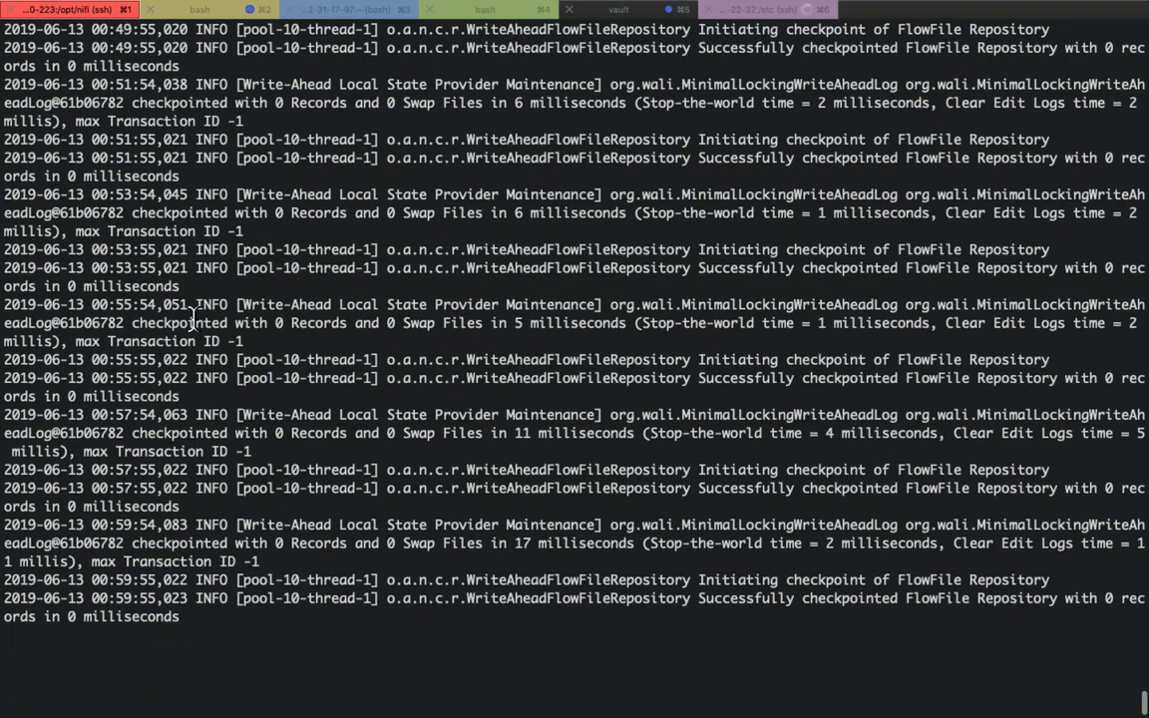
key("ctrl+c")
key("Return")
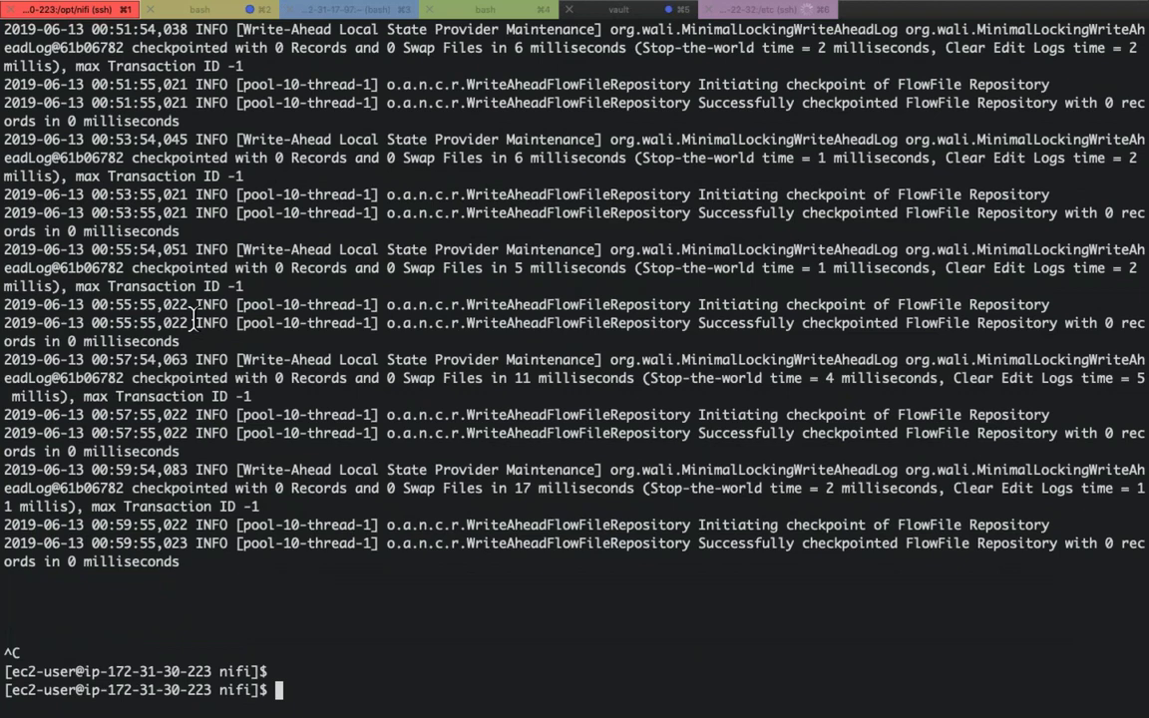
key("Return")
key("Return")
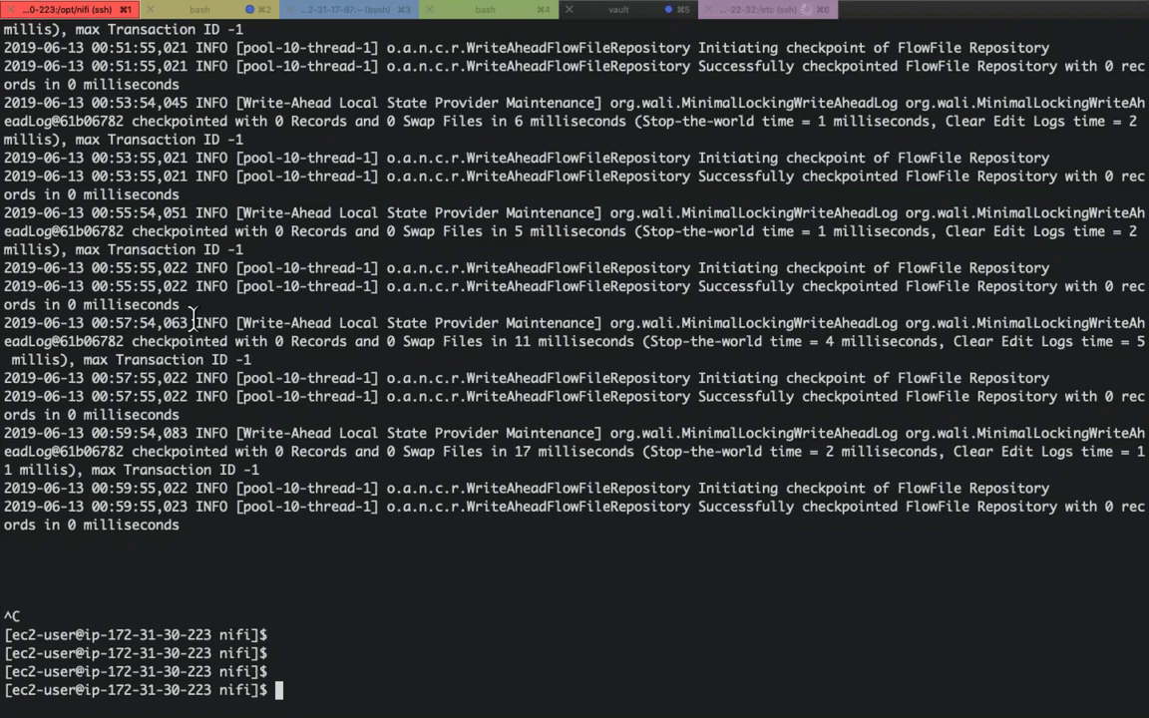
- Exit the SSH session on the NiFi instance to return to the local centos7-nifi-cluster-aws folder
key("Return")
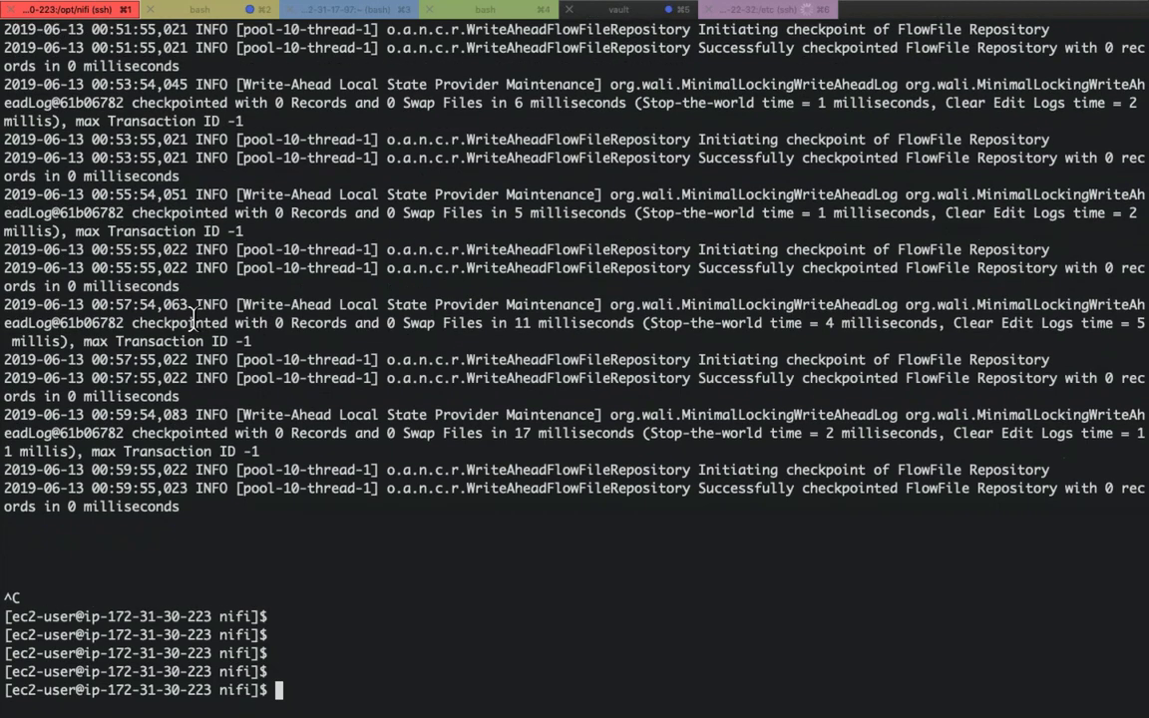
key("Return")
type("exit")
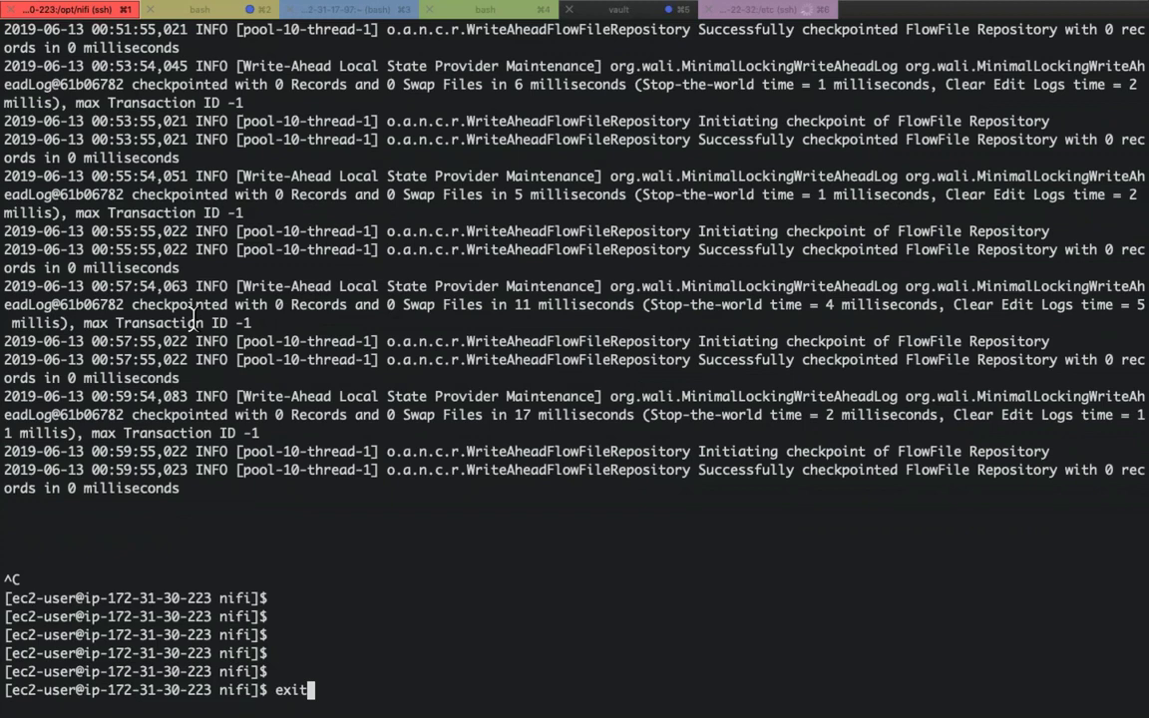
key("Return")
- Clear the terminal, run "vagrant status", and highlight the default machine's state
key("super+k")
type("vagrant status")
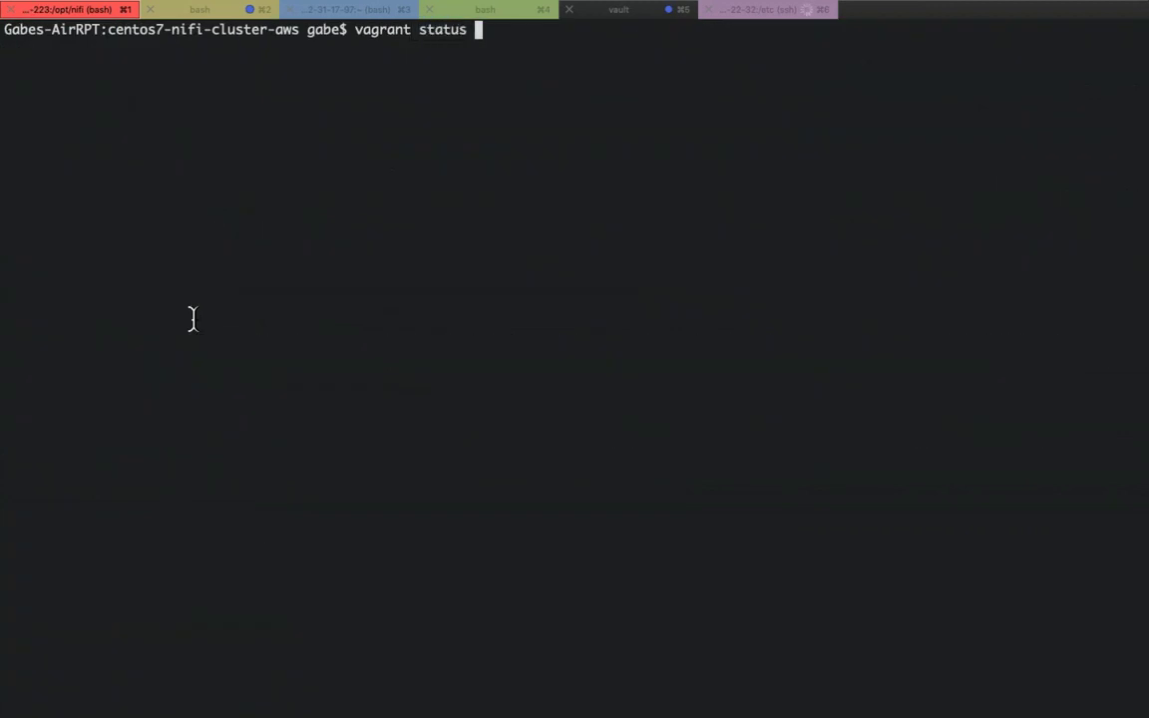
key("BackSpace")
key("Return")
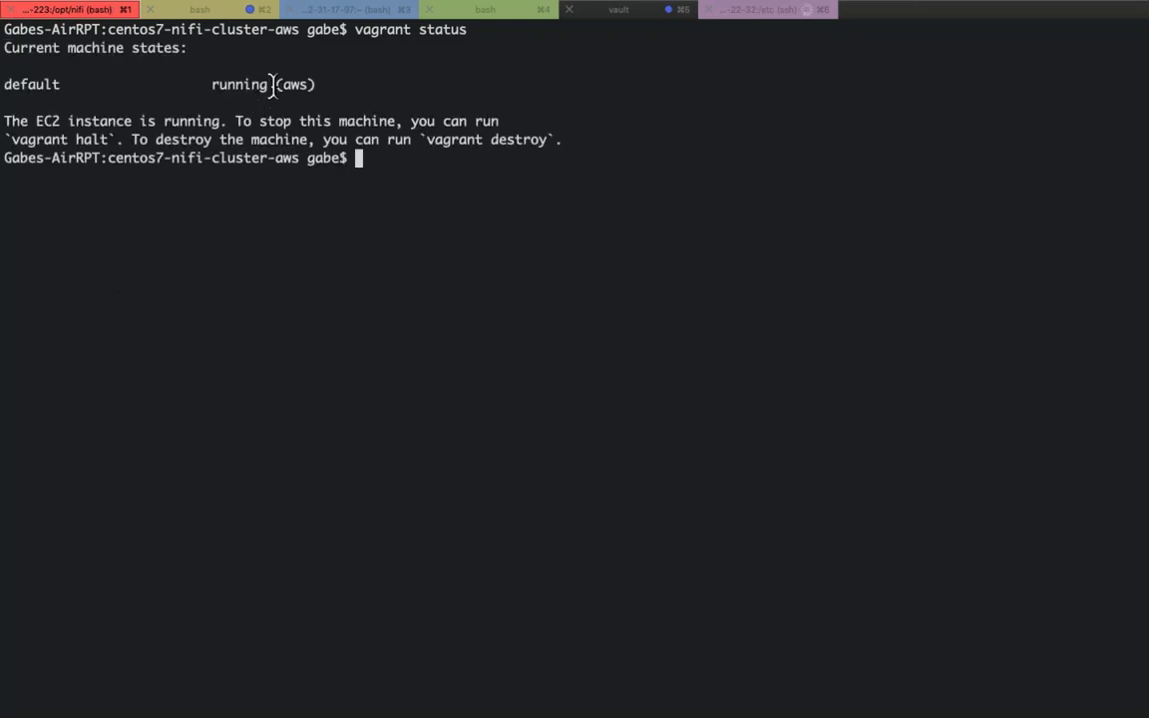
left_click_drag(276, 85, 212, 85)
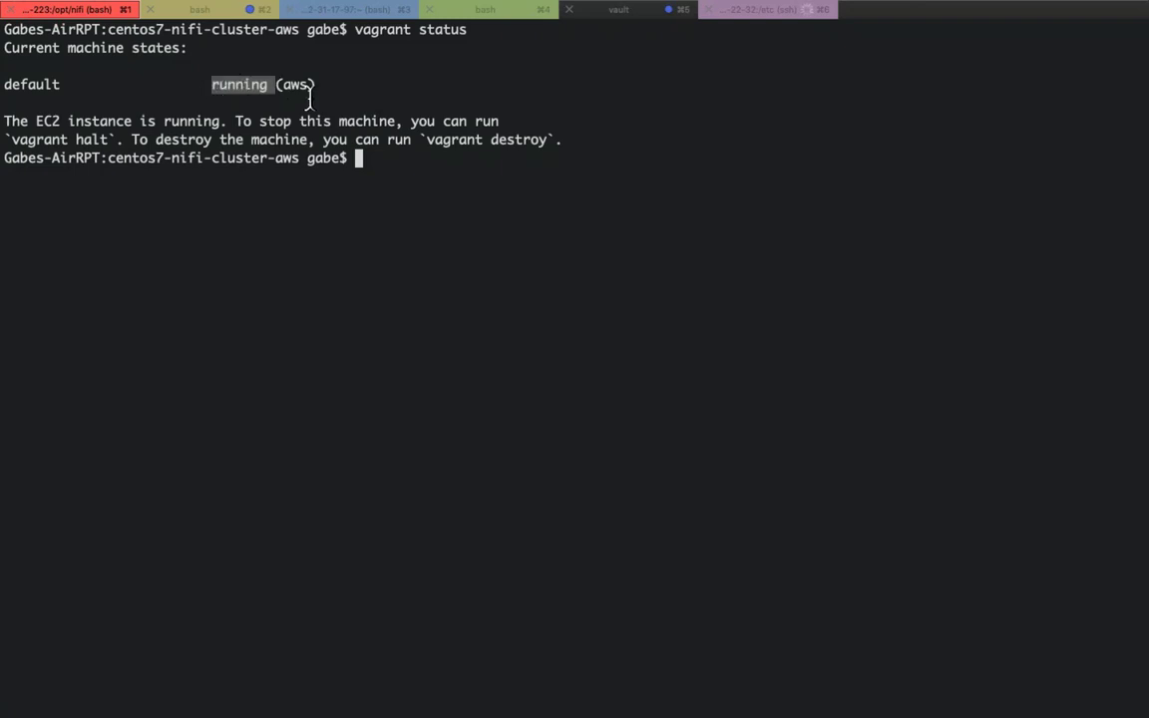
- Connect to the Vagrant machine with "vagrant ssh" and log out of it with "exit"
left_click(296, 156)
type("vagrant ssh")
key("Return")
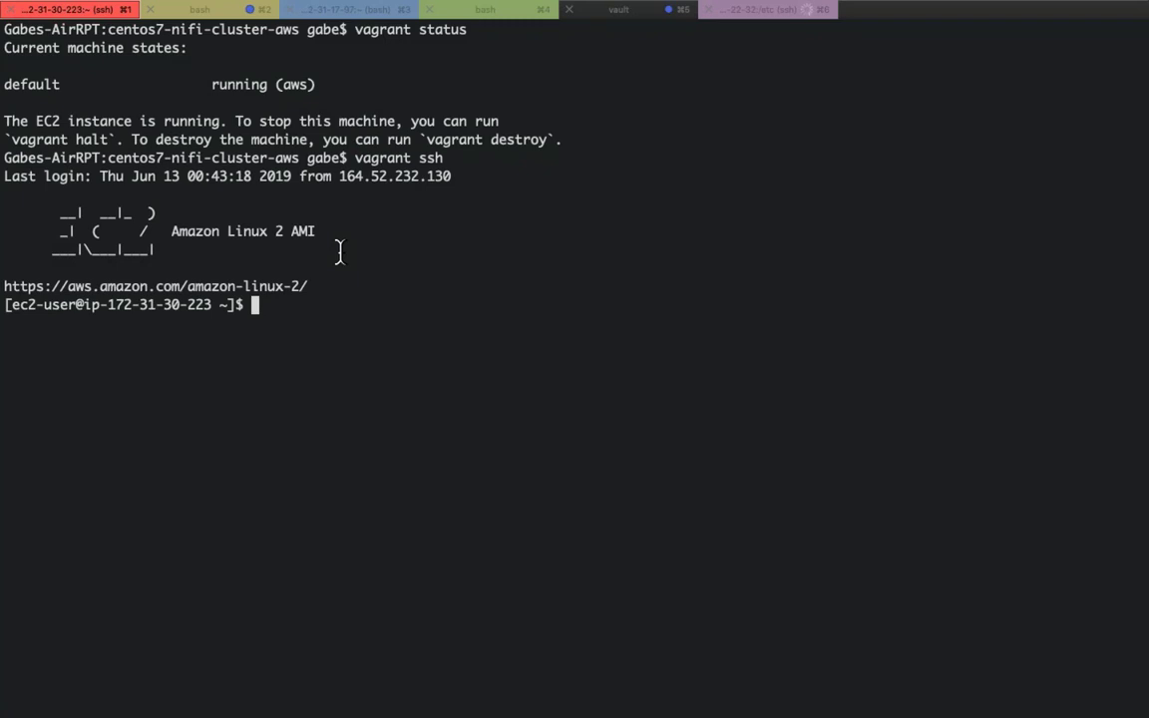
type("exit")
key("Return")
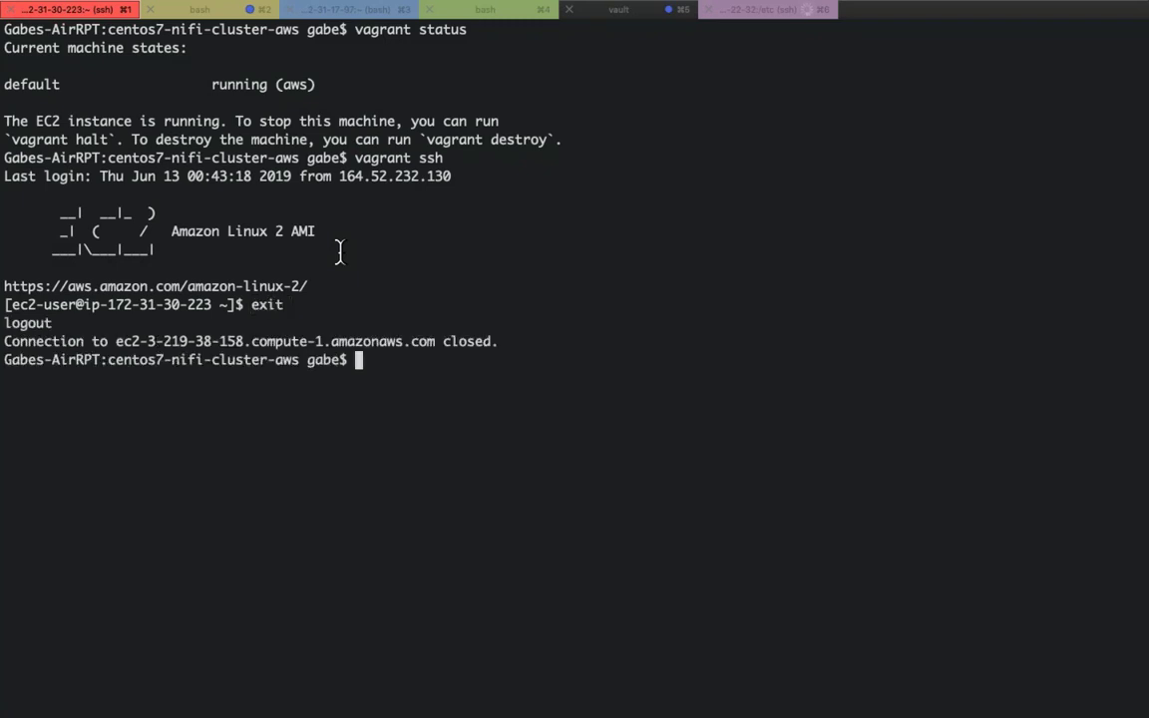
- Stop the default Vagrant machine by running "vagrant halt" in the centos7-nifi-cluster-aws folder
type("vagr")
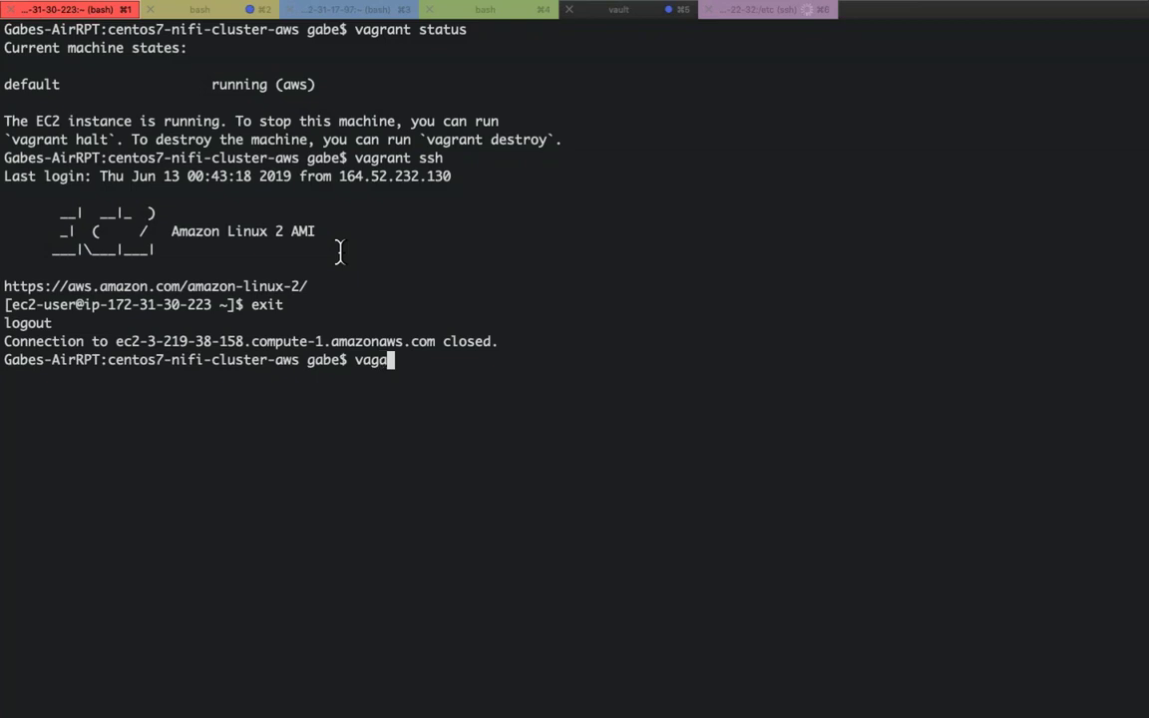
type("ant halt")
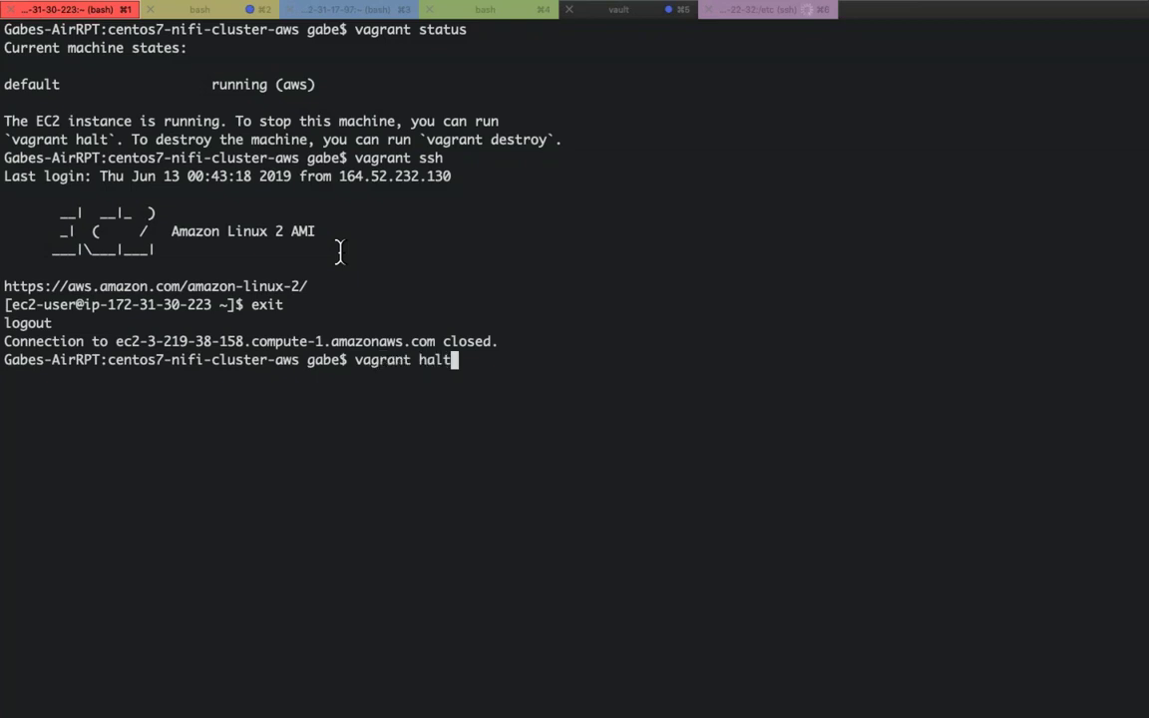
key("Return")
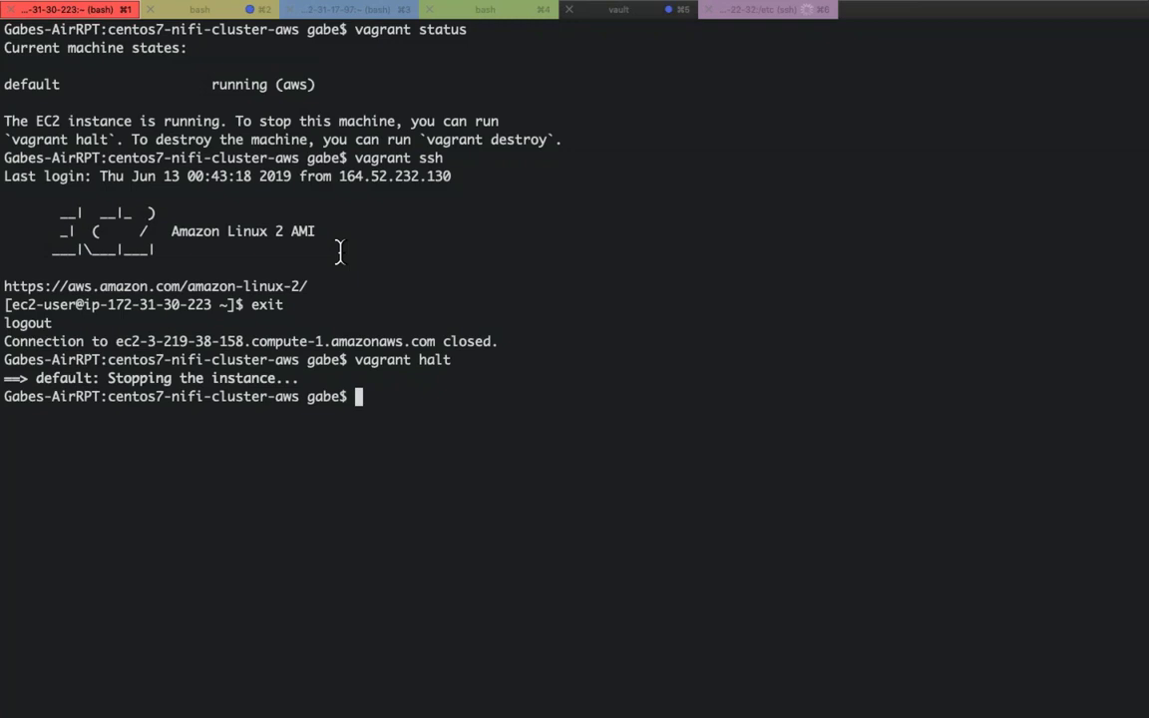
- Switch to the EC2 instances list in Chrome, highlight the Nifi - Development instance's state, and show its details
key("super+Tab")
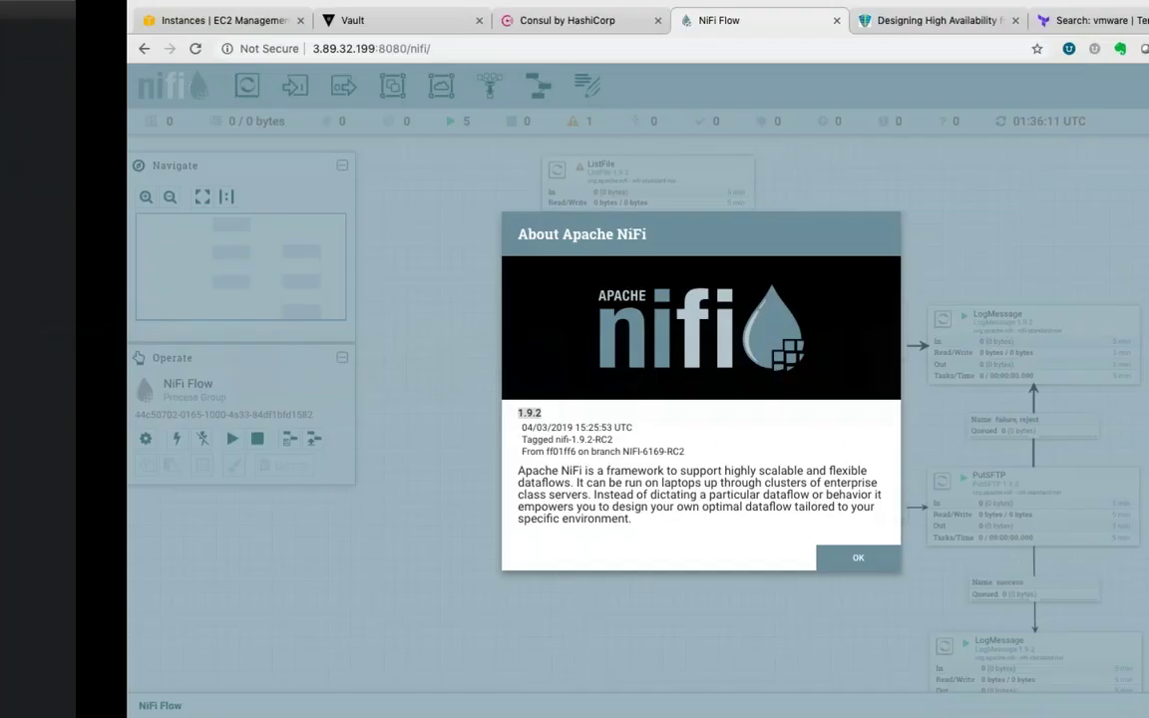
left_click(116, 21)
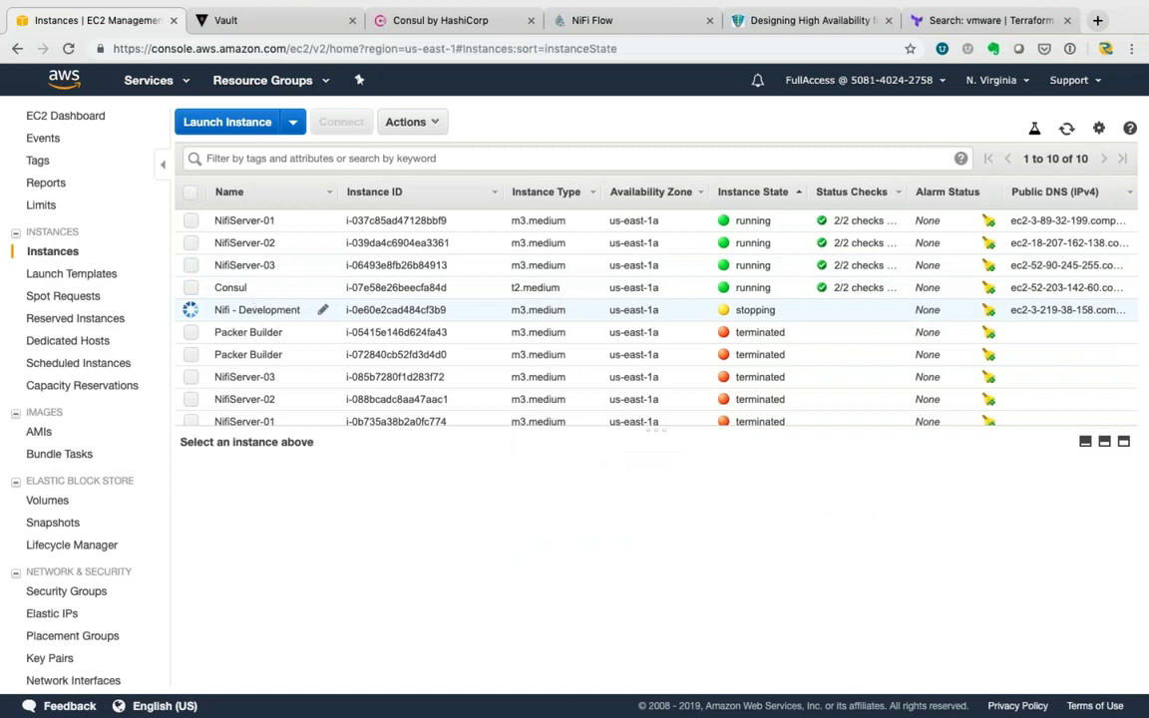
double_click(756, 309)
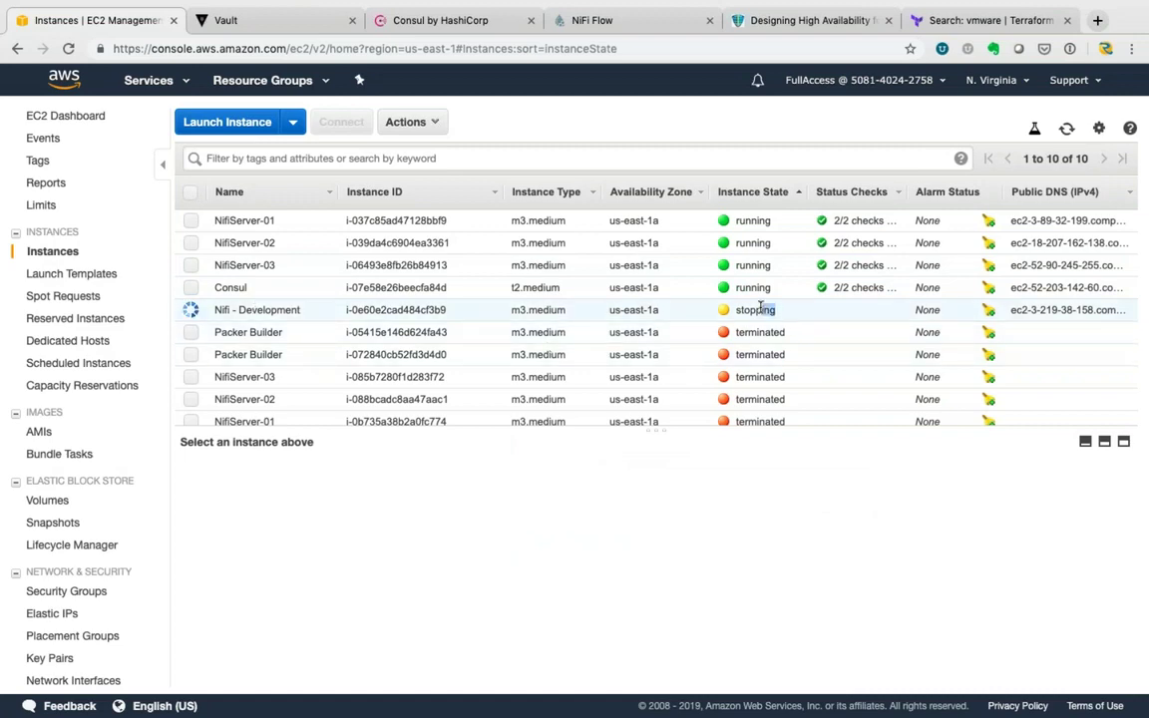
left_click(322, 307)
- Switch back to iTerm, run "vagrant destroy", and confirm destroying the default VM with "y"
key("super+Tab")
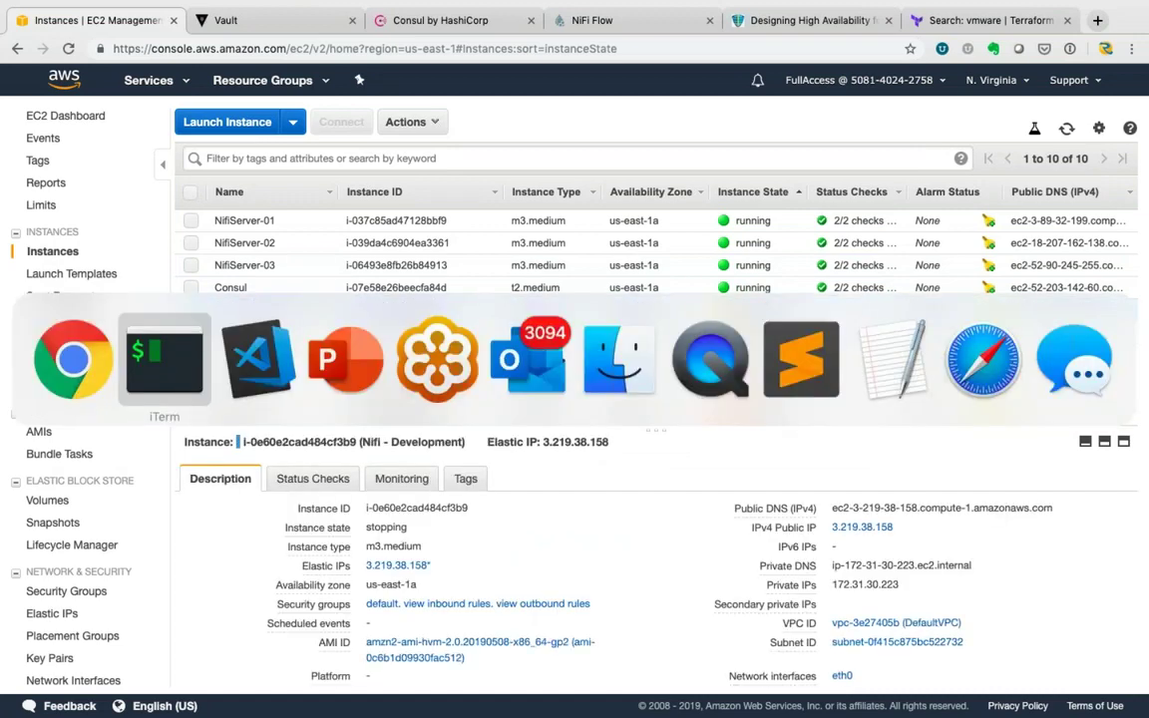
type("vagrant")
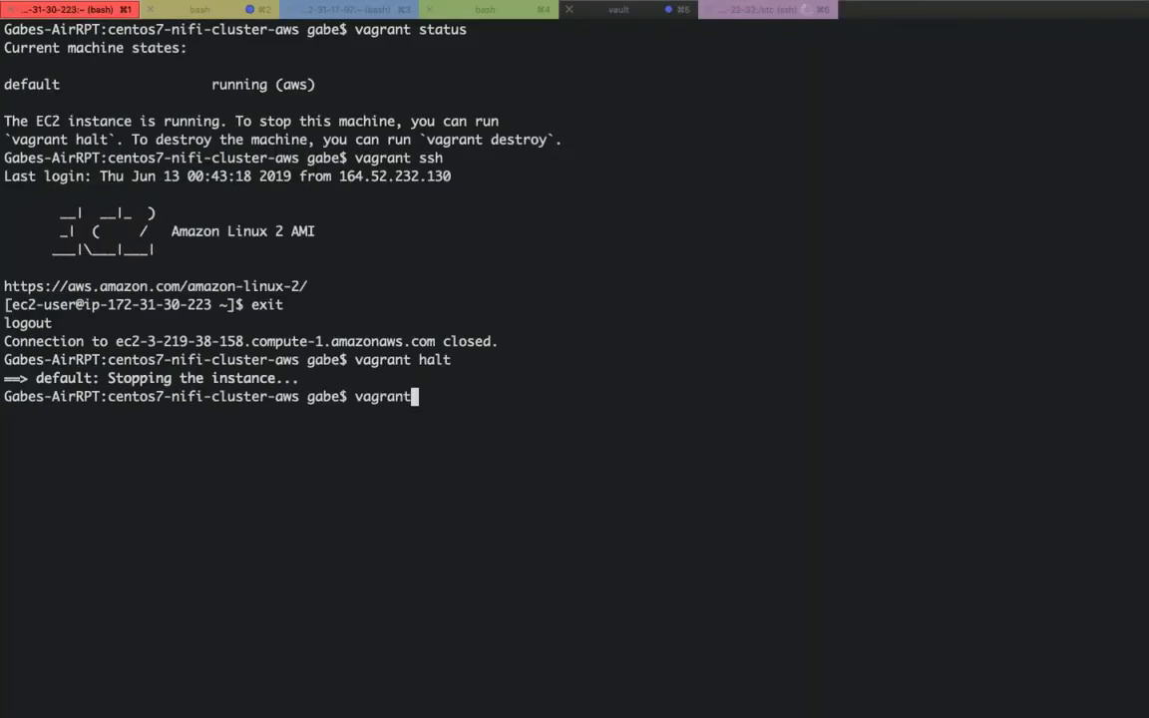
type(" destroy")
key("Return")
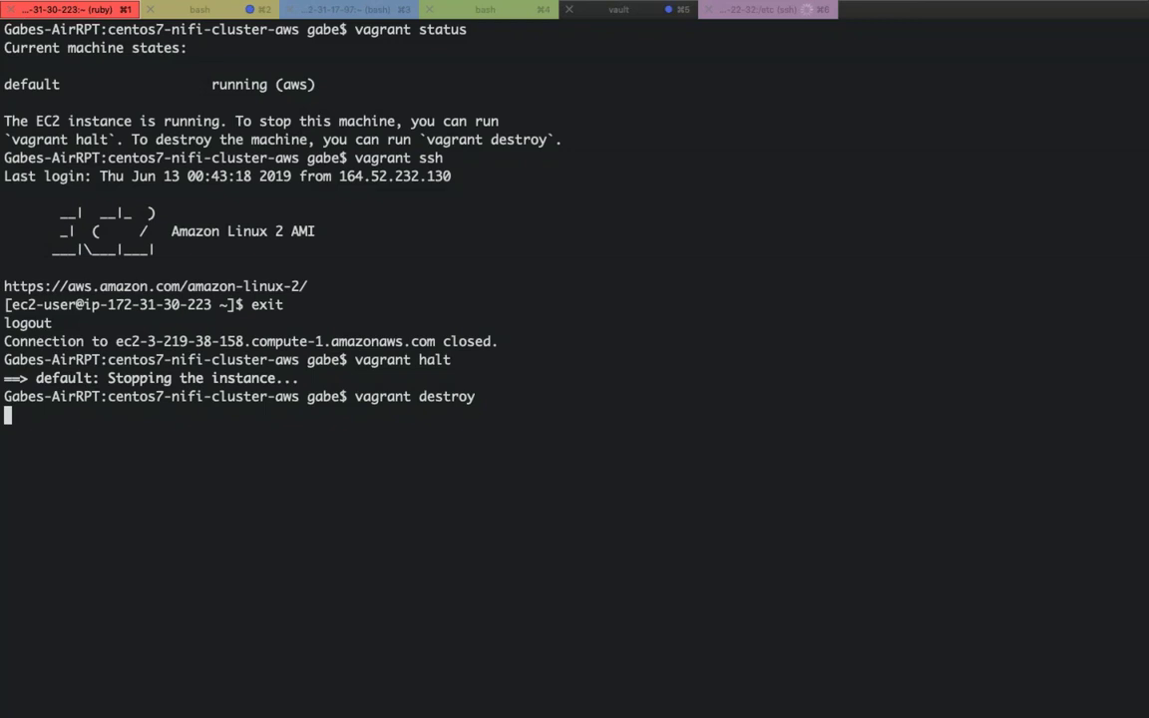
type("y")
key("Return")
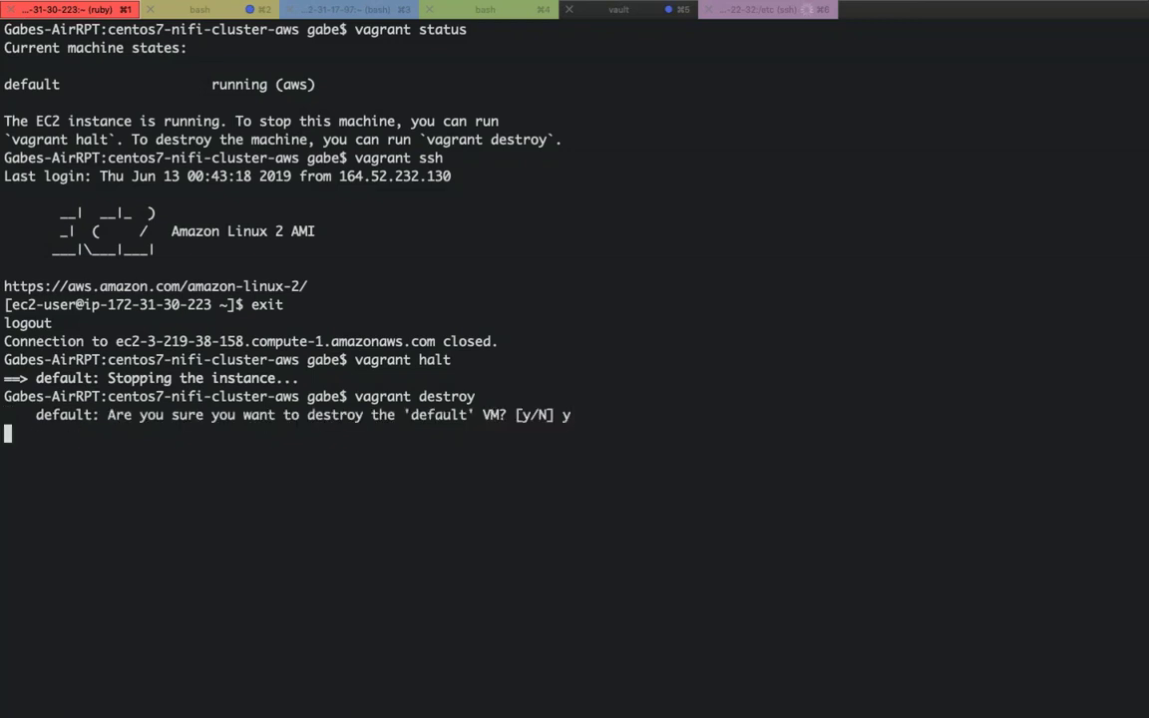
- Clear the terminal and list the files in the centos7-nifi-cluster-aws folder with "ls"
type("clear")
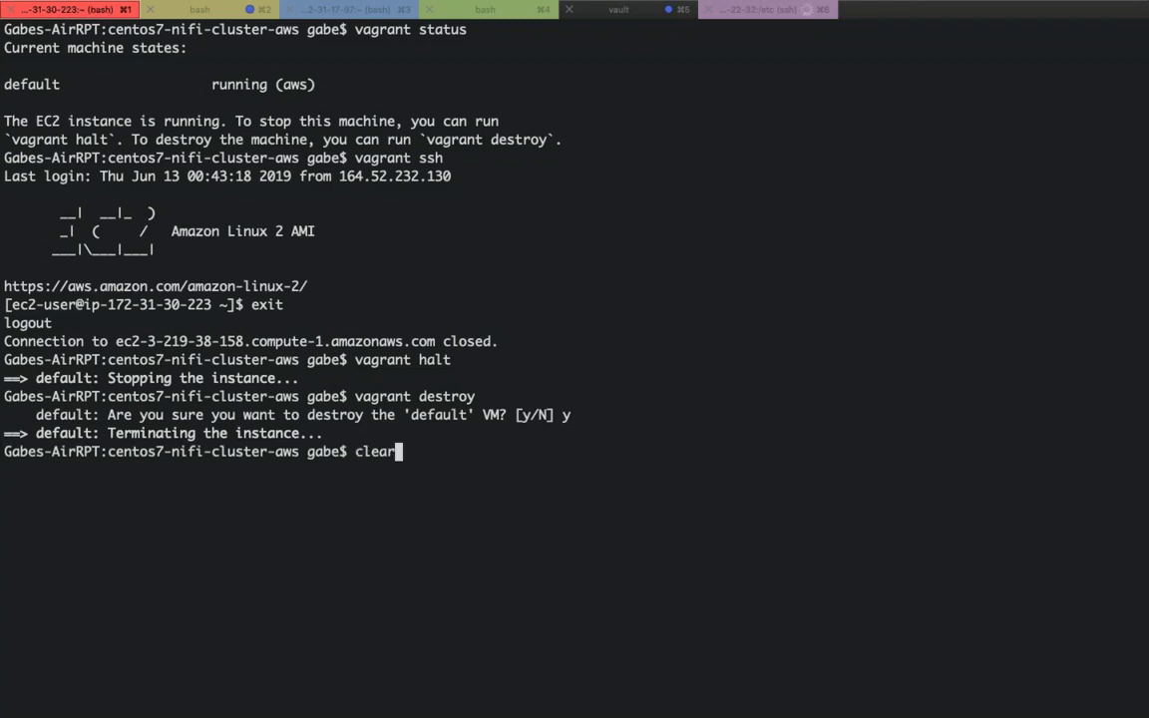
key("Return")
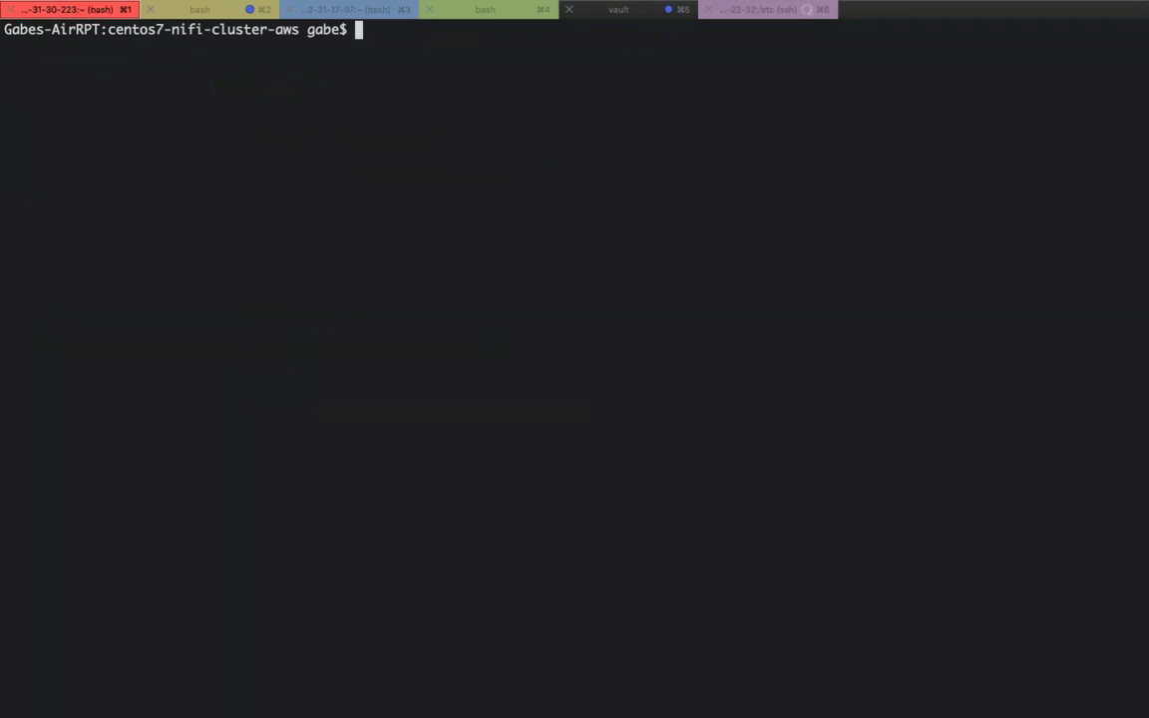
type("vi")
key("BackSpace")
key("BackSpace")
type("ls")
key("Return")
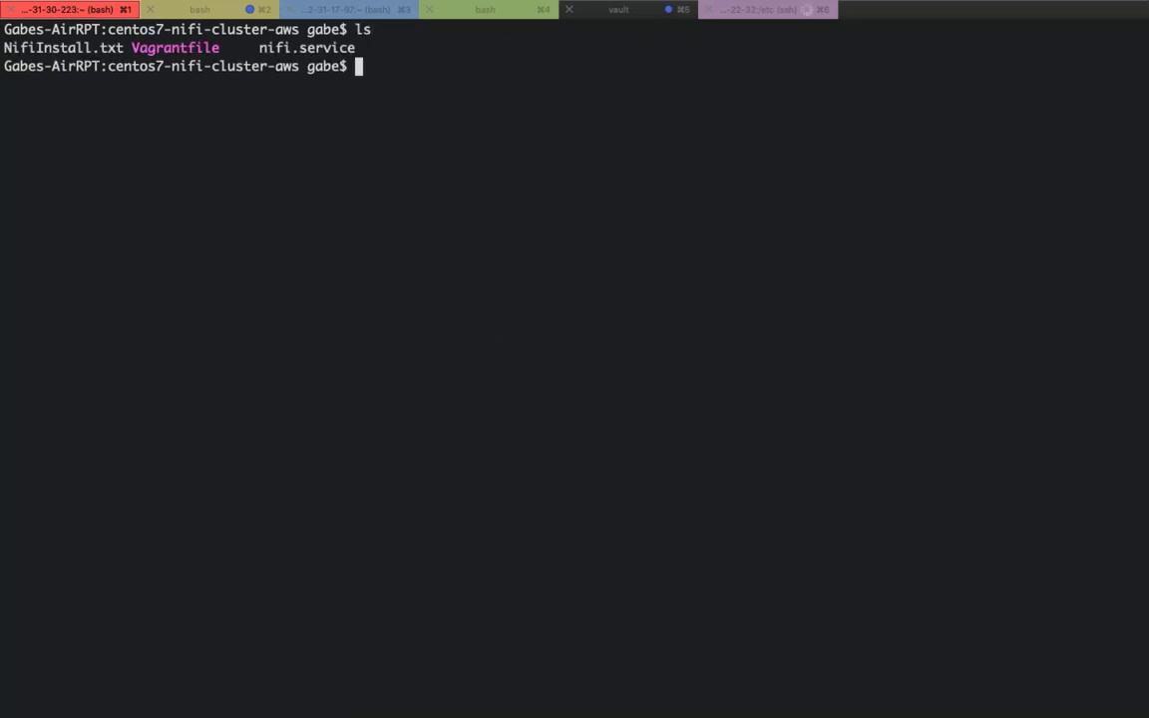
- Open the Vagrantfile in vi and examine its box, credentials, region, AMI, and instance settings line by line
type("vi Va")
key("Tab")
key("Return")
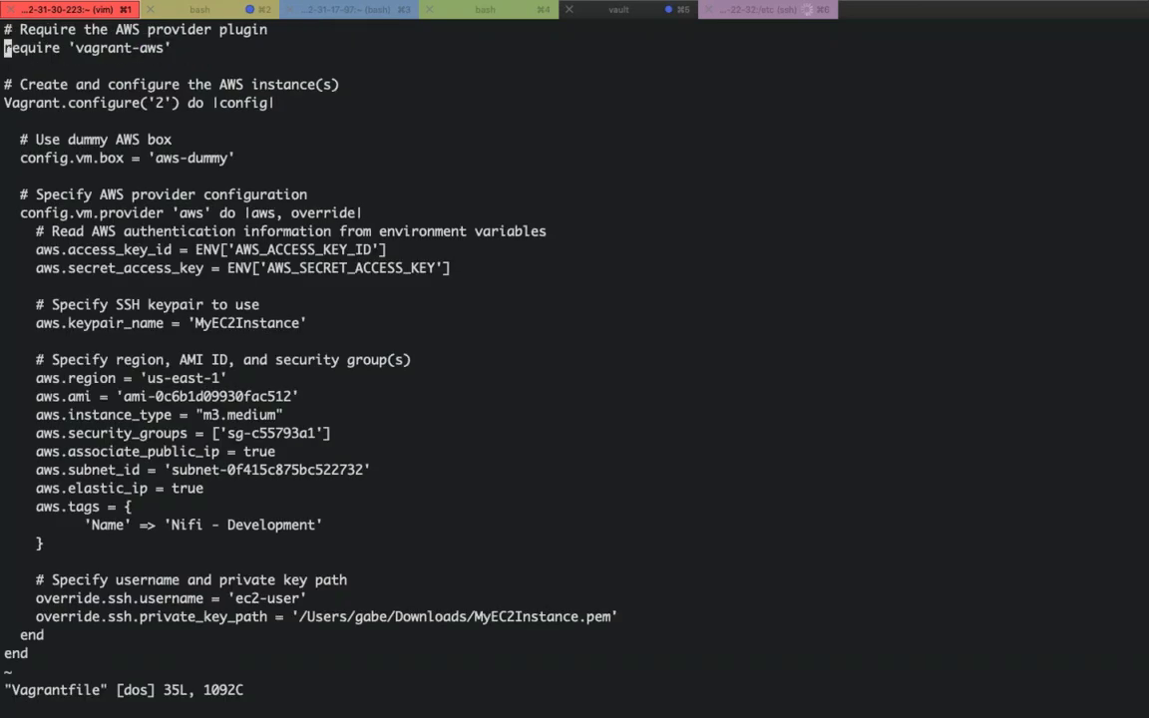
key("j")
key("j")
key("j")
key("j")
key("j")
key("j")
key("j")
key("j")
key("j")
key("j")
key("j")
key("j")
key("j")
key("j")
key("j")
key("j")
key("j")
key("j")
key("j")
key("j")
key("k")
key("k")
key("k")
key("k")
key("k")
key("k")
key("k")
key("k")
key("j")
- Switch to Chrome and search Google for "vagrant boxes" in a new tab
key("super+Tab")
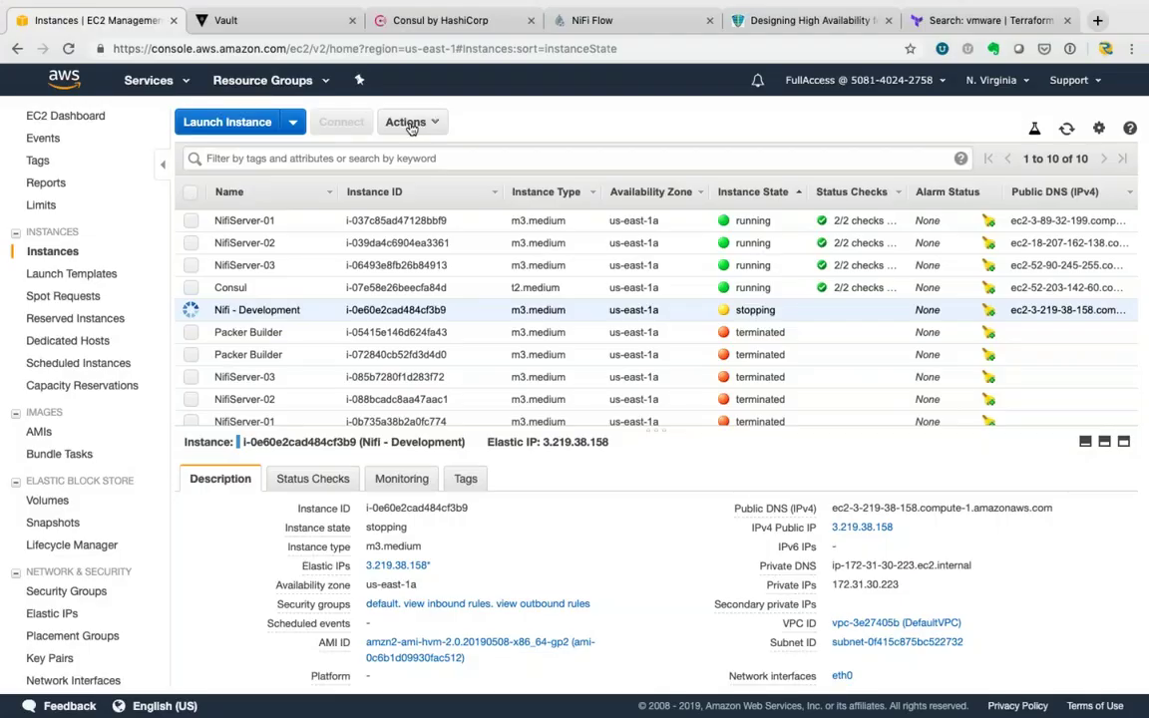
left_click(1096, 21)
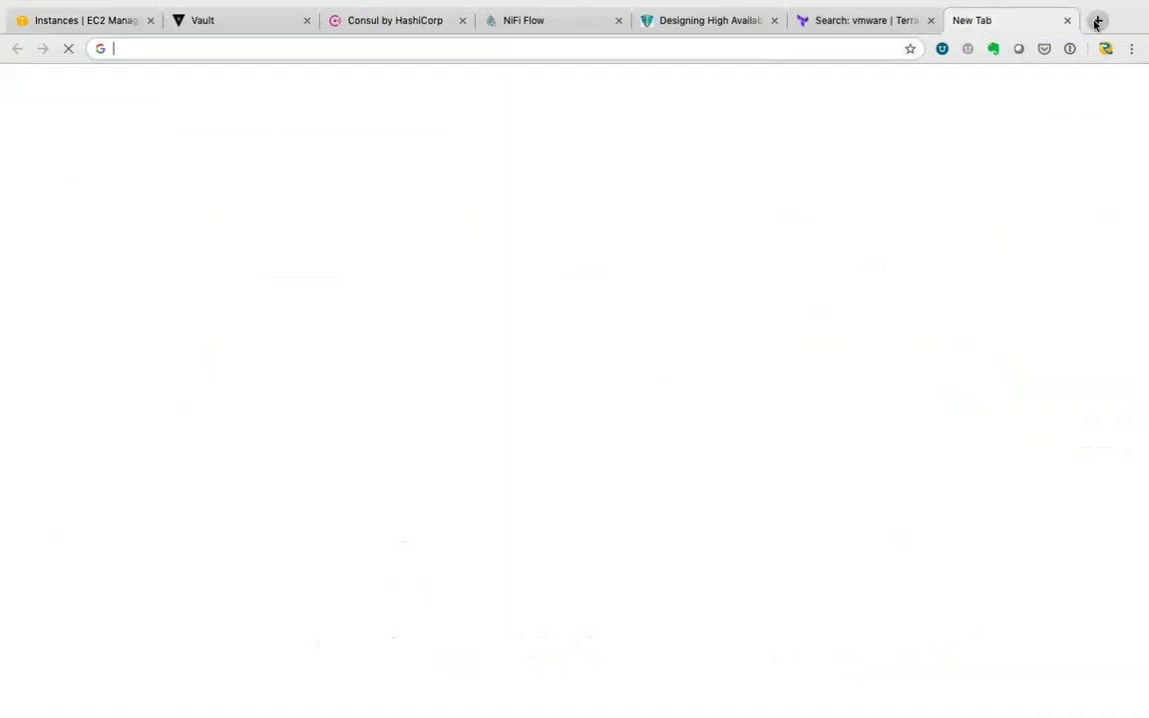
type("vagr")
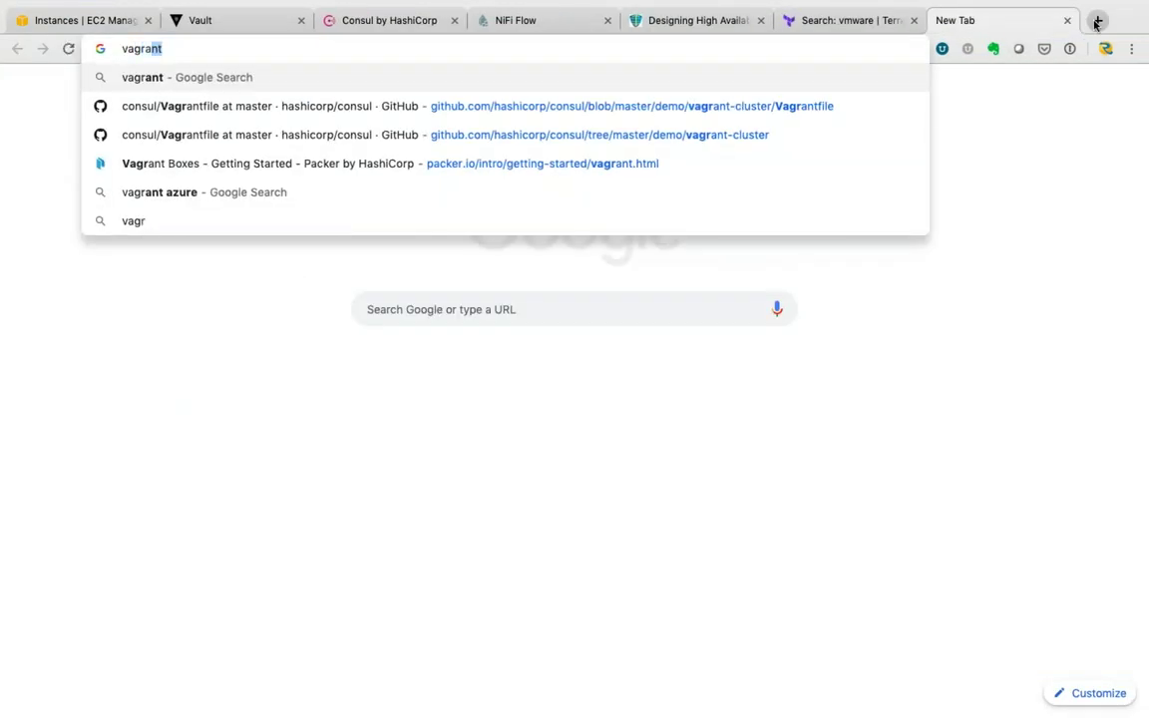
type("ant")
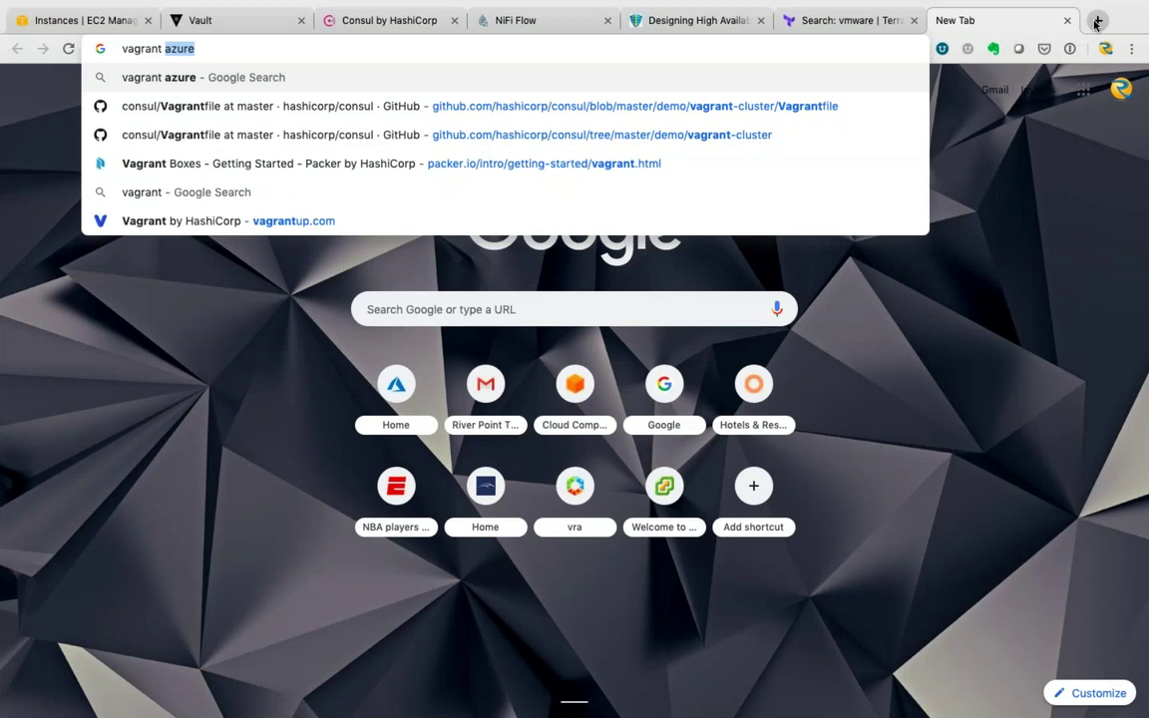
type("box")
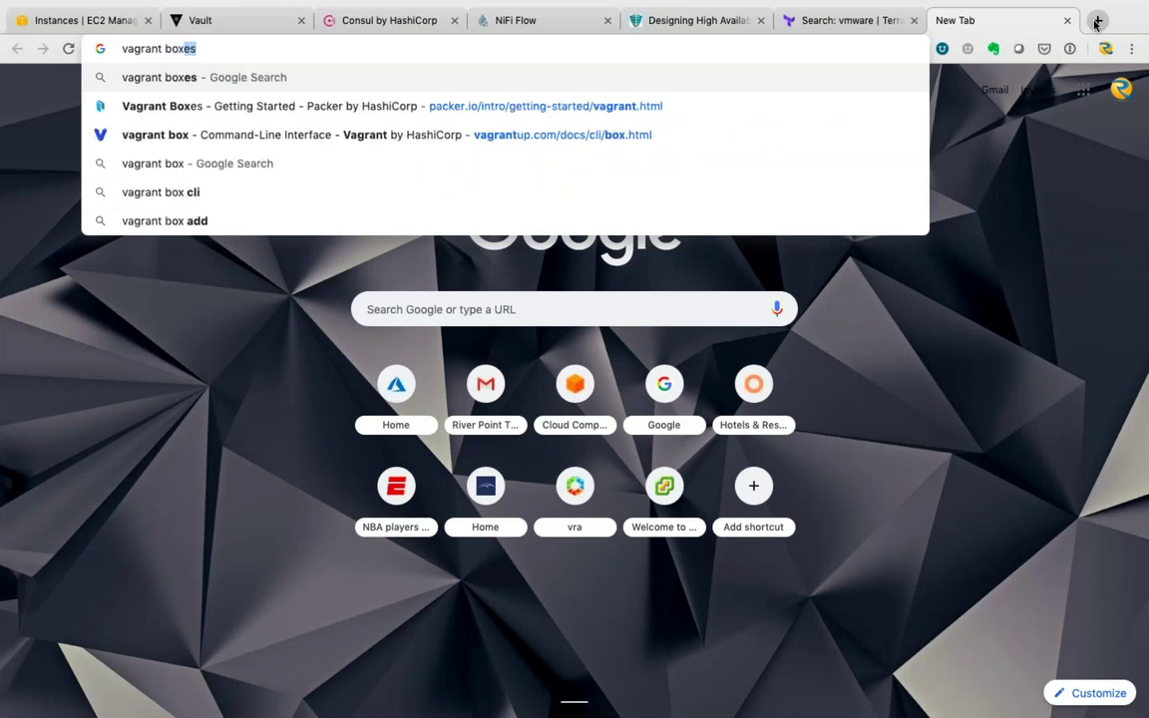
key("Return")
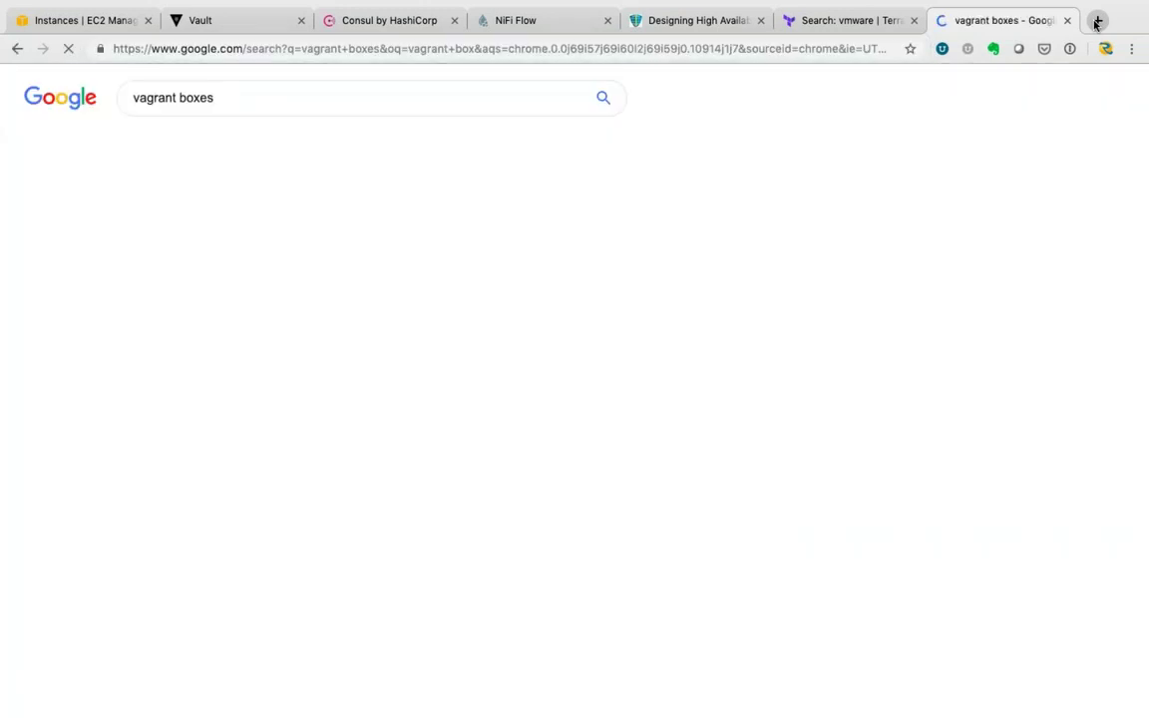
- Open the Vagrant Boxes documentation page from the search results and follow its link to the public Vagrant box catalog
left_click(265, 217)
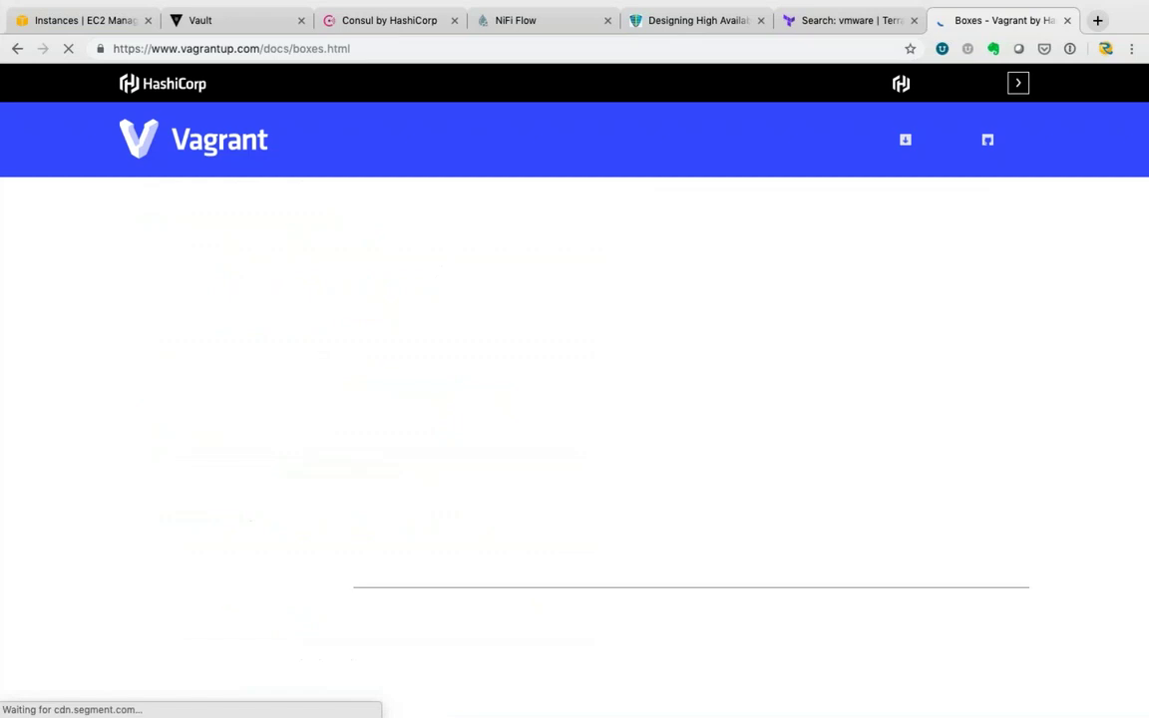
scroll(393, 514, "down", 1)
scroll(393, 514, "down", 1)
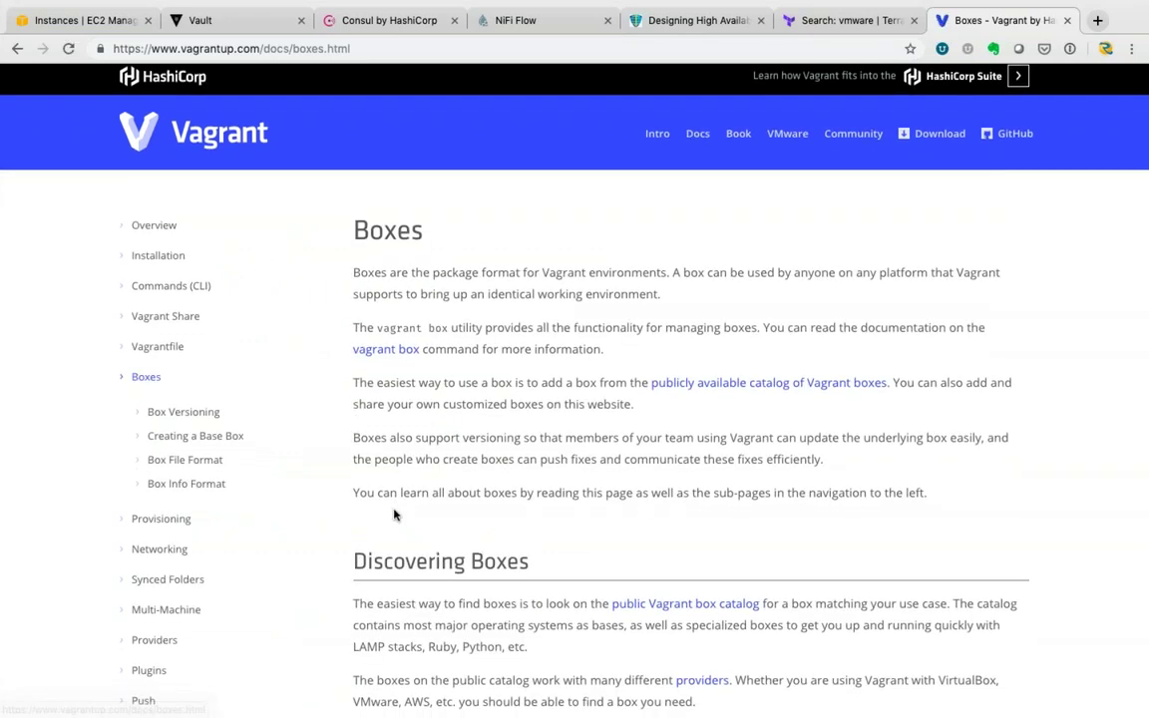
scroll(394, 515, "down", 1)
left_click(685, 549)
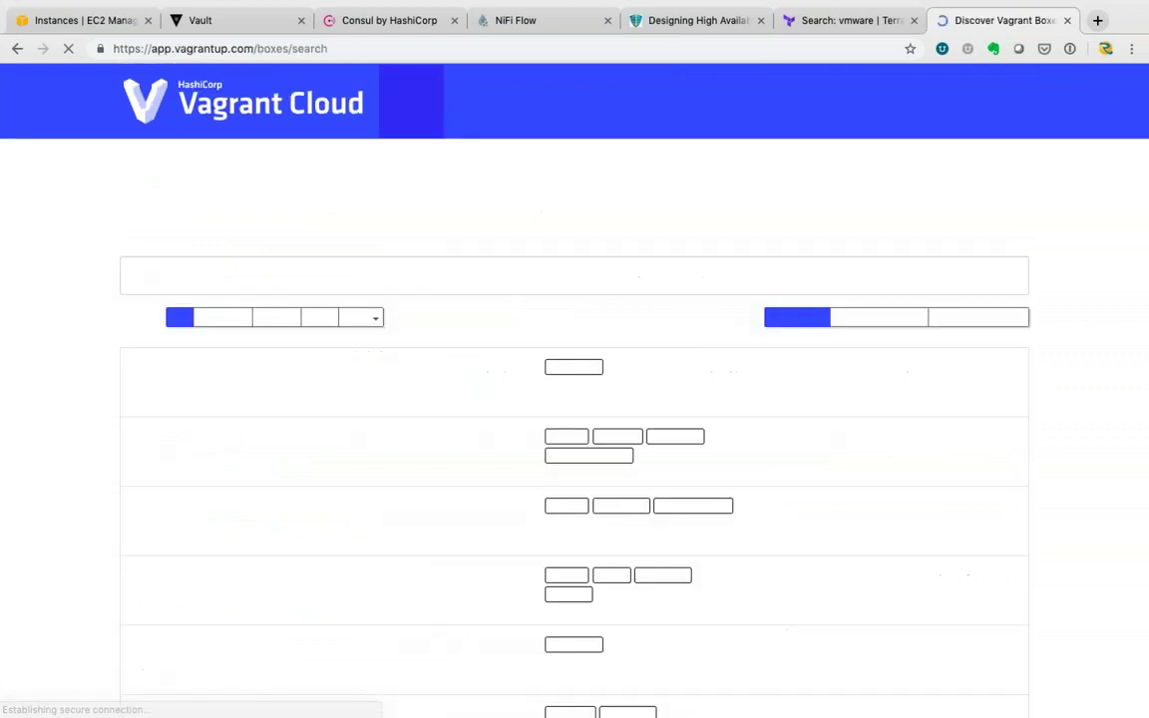
- Examine the most-downloaded boxes in the Vagrant Cloud catalog, their supported providers, and the provider filter options
scroll(406, 331, "down", 1)
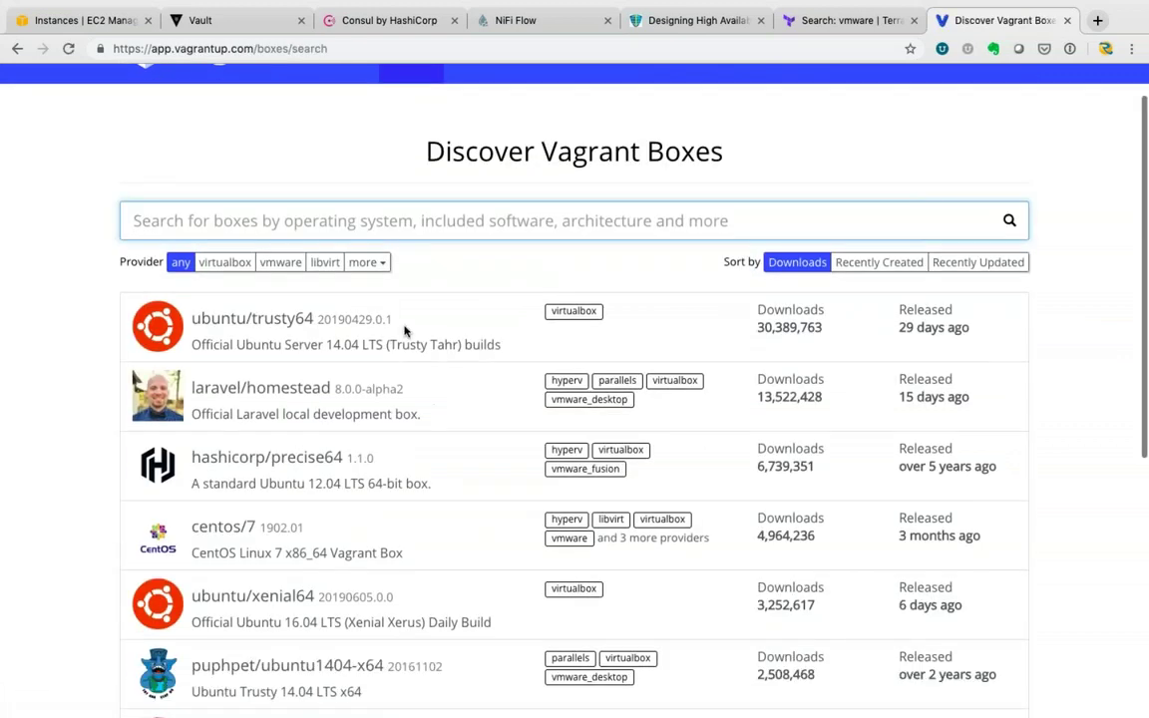
scroll(404, 331, "down", 1)
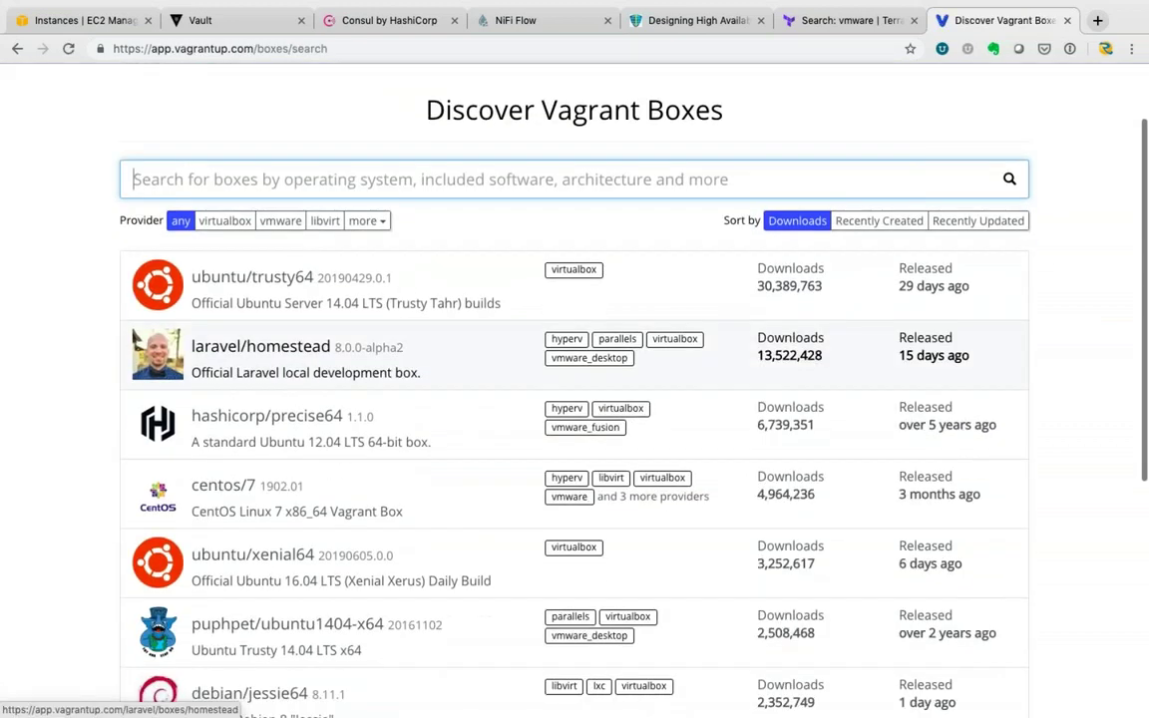
scroll(222, 258, "down", 1)
scroll(221, 259, "down", 1)
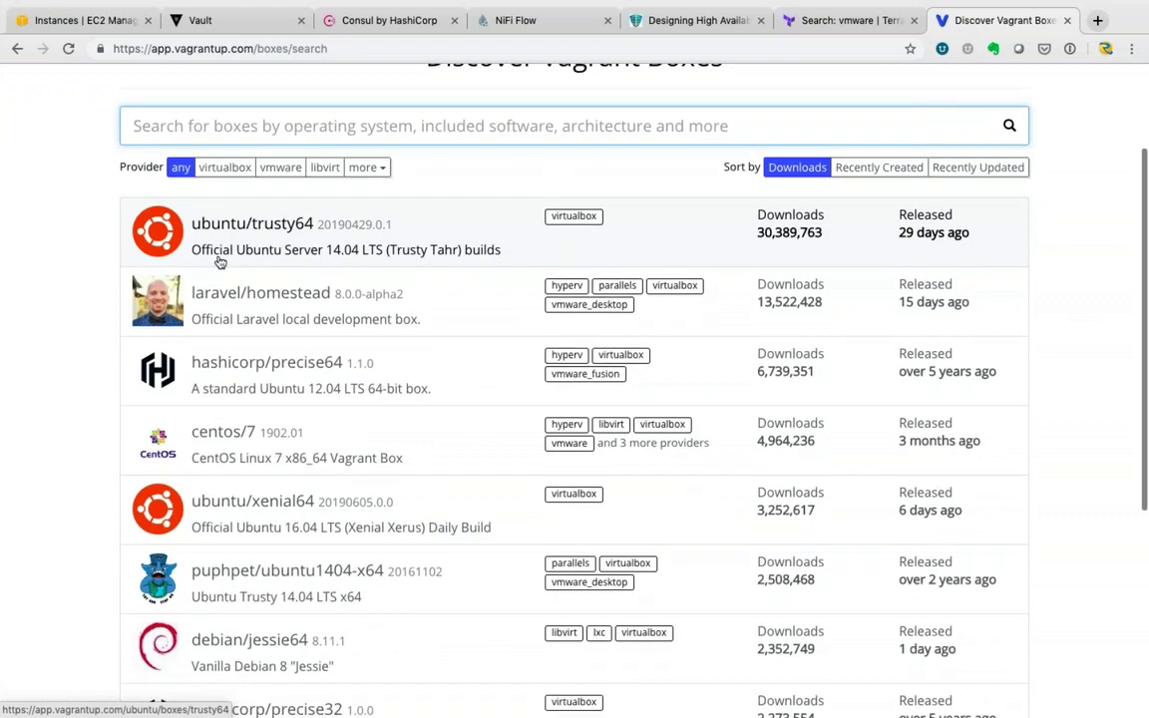
scroll(220, 261, "down", 1)
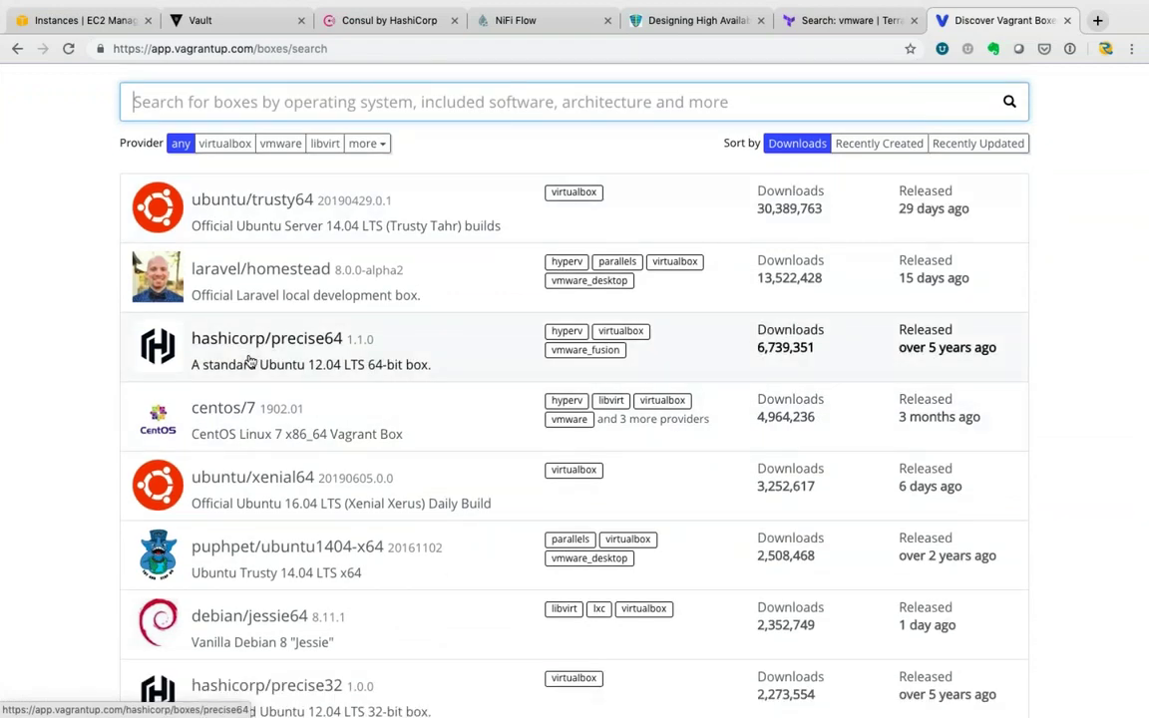
scroll(275, 414, "down", 1)
scroll(277, 418, "down", 4)
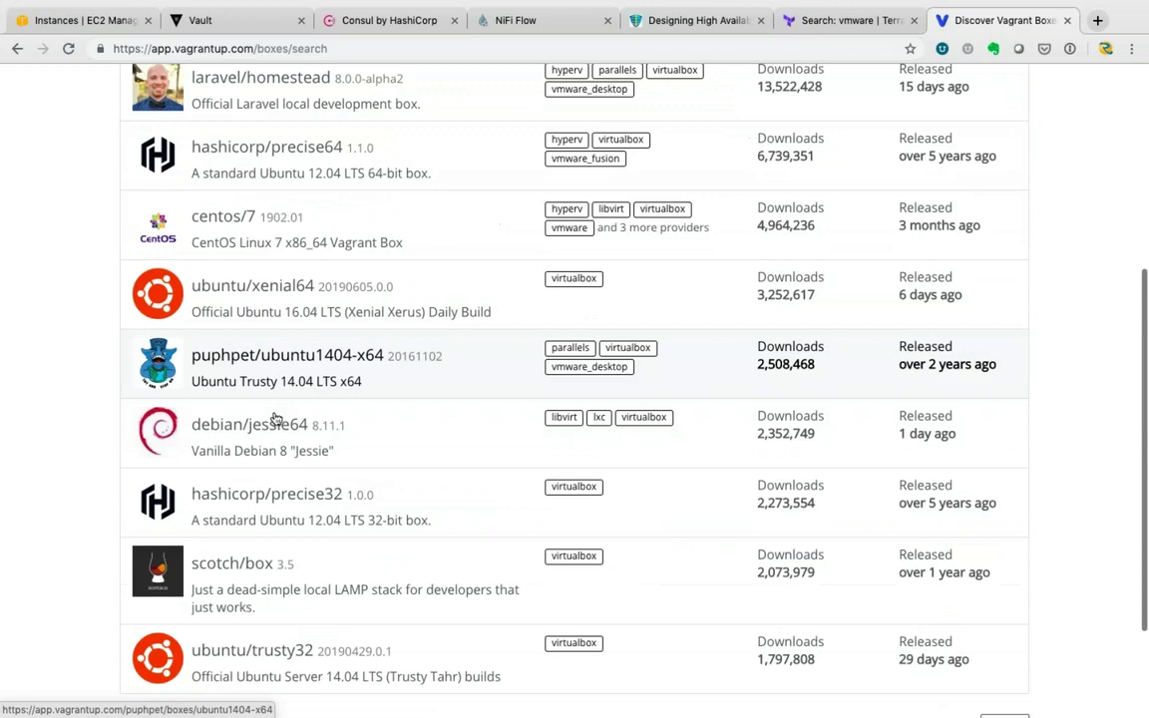
scroll(276, 418, "down", 2)
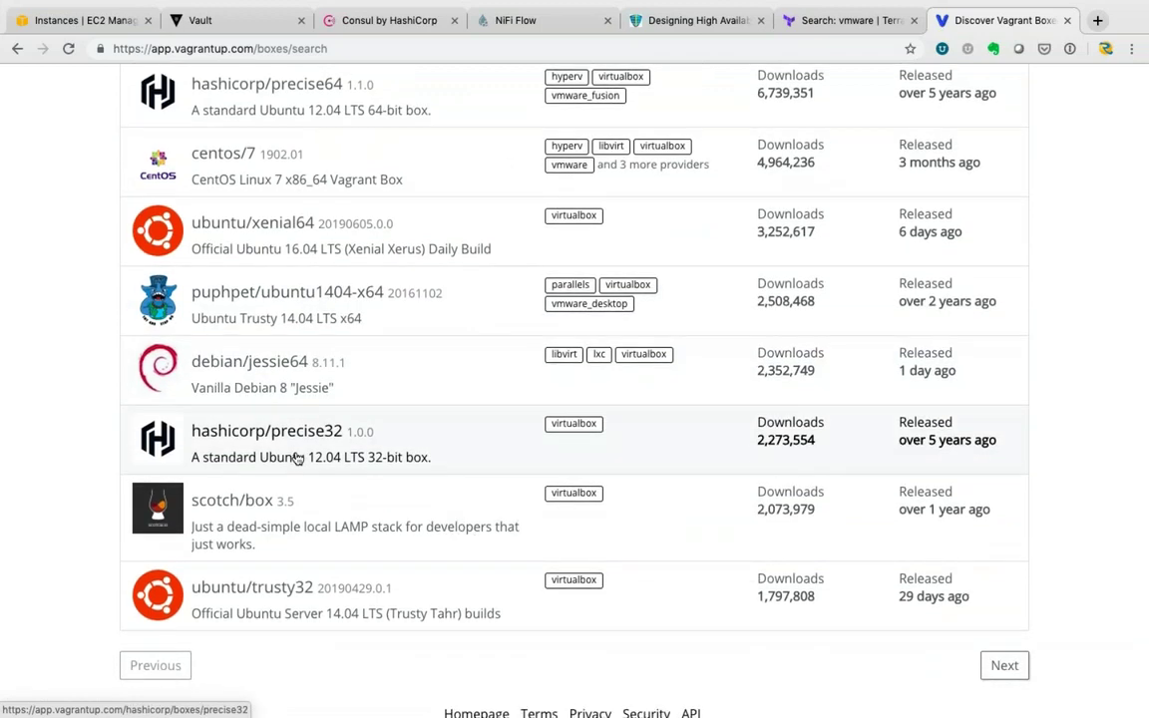
scroll(296, 458, "down", 1)
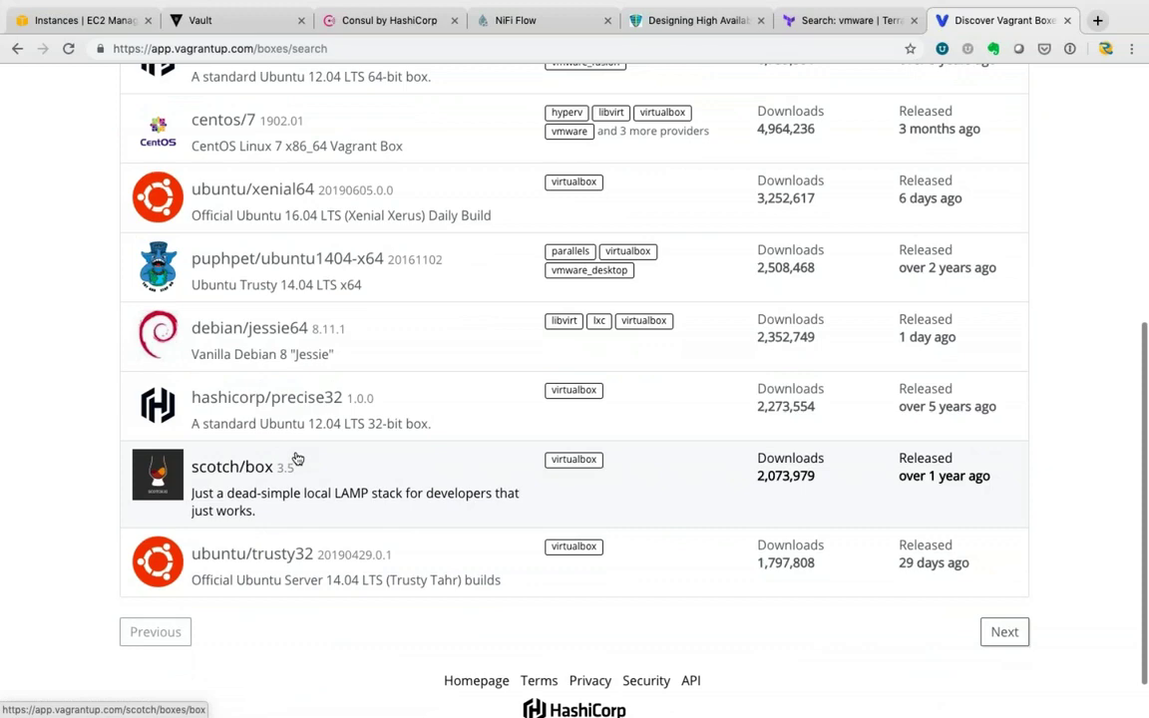
scroll(279, 428, "up", 10)
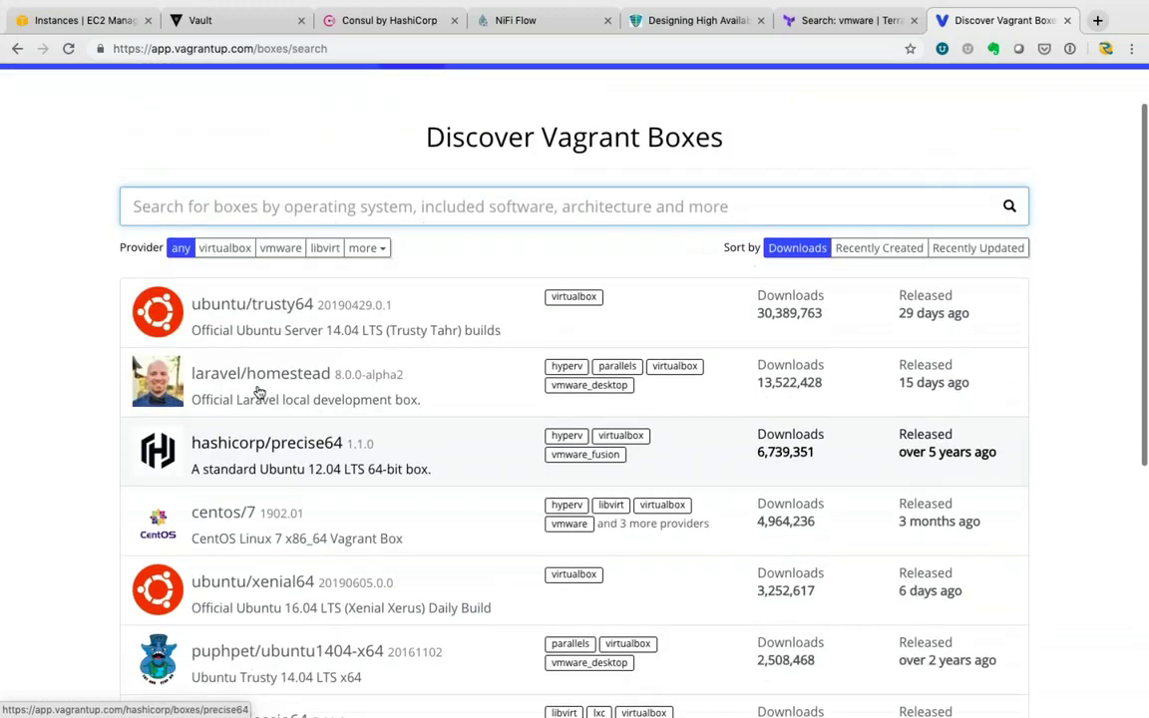
scroll(240, 384, "up", 1)
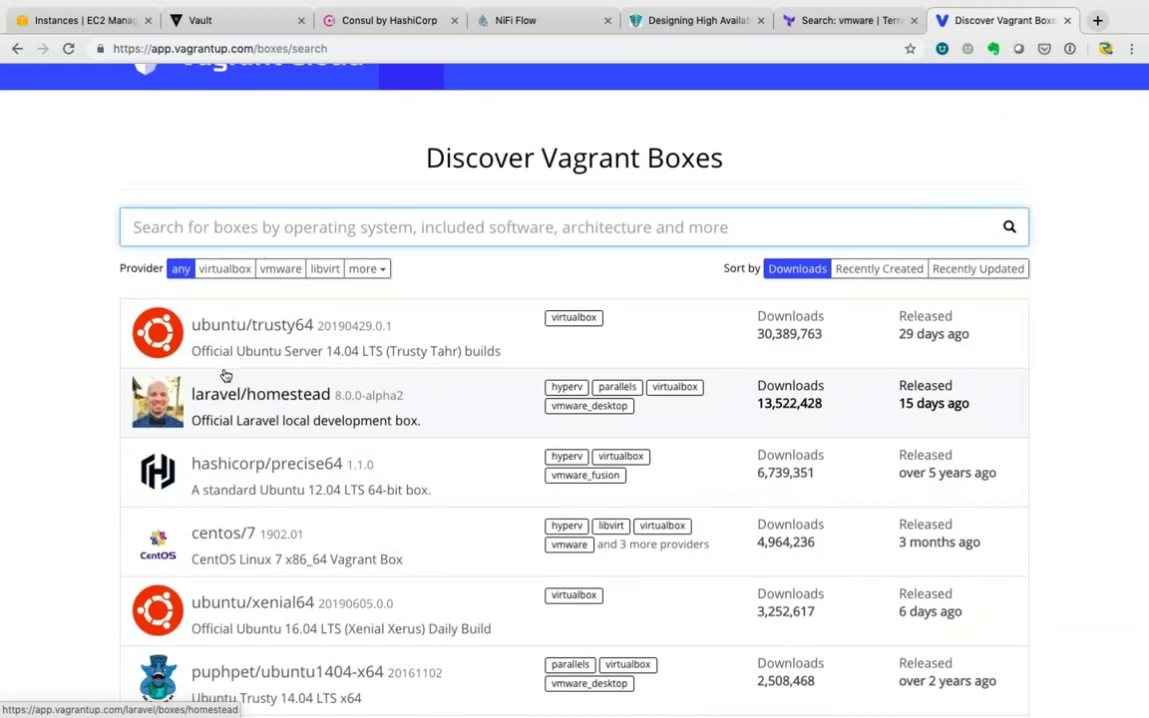
scroll(225, 375, "up", 1)
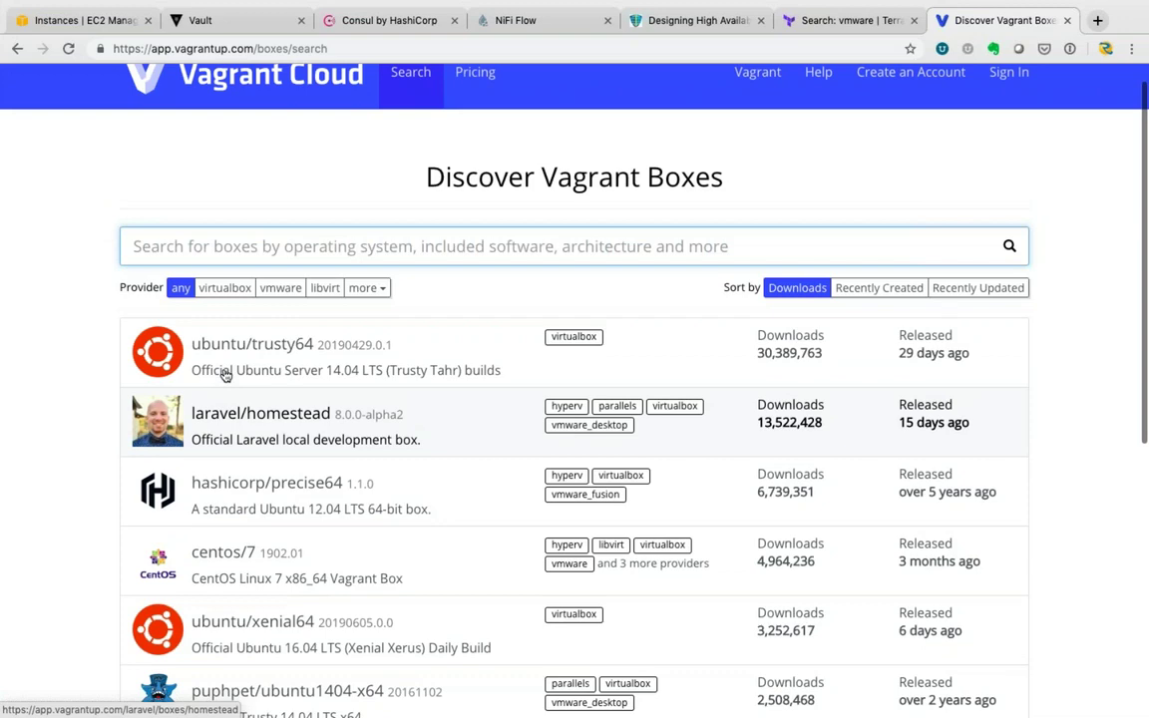
scroll(226, 375, "up", 1)
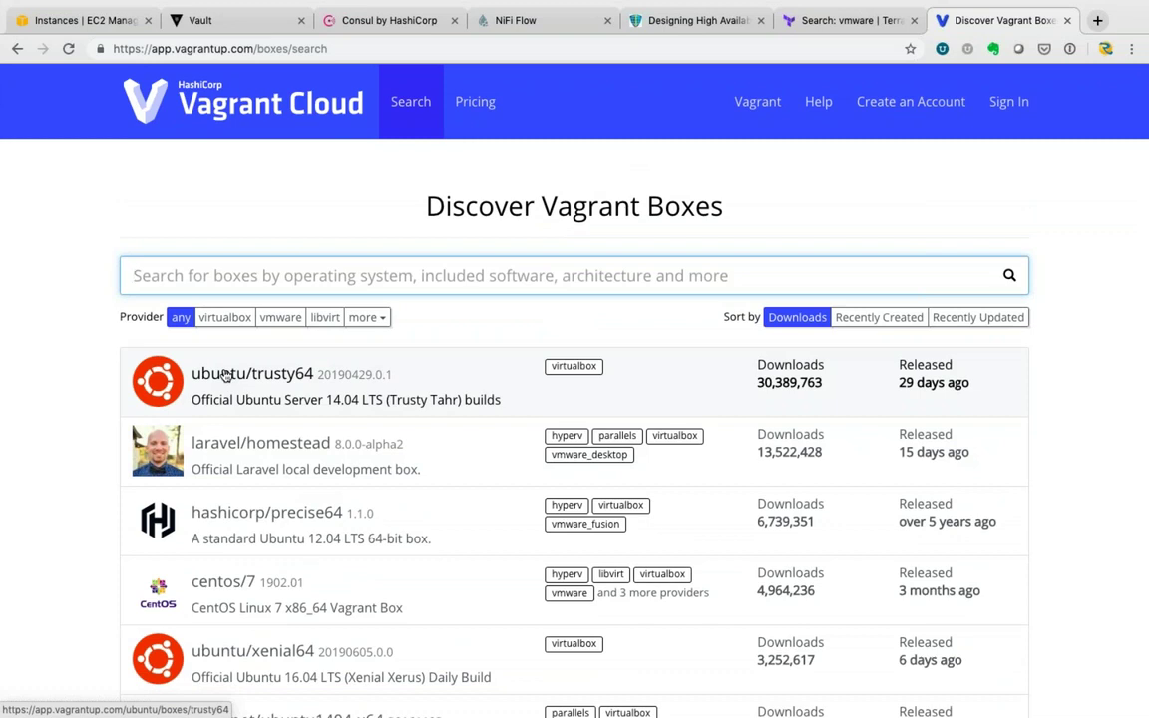
left_click(223, 319)
left_click(179, 319)
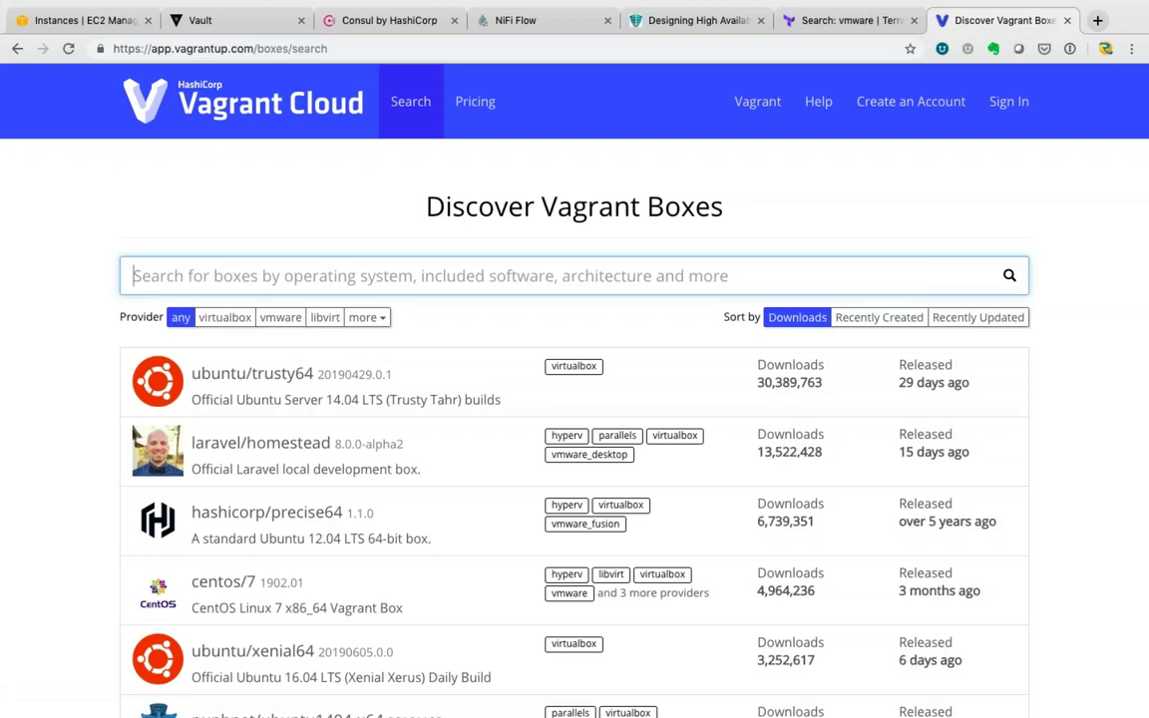
- Switch to the terminal, quit vi without saving the Vagrantfile, and clear the shell screen
key("super+Tab")
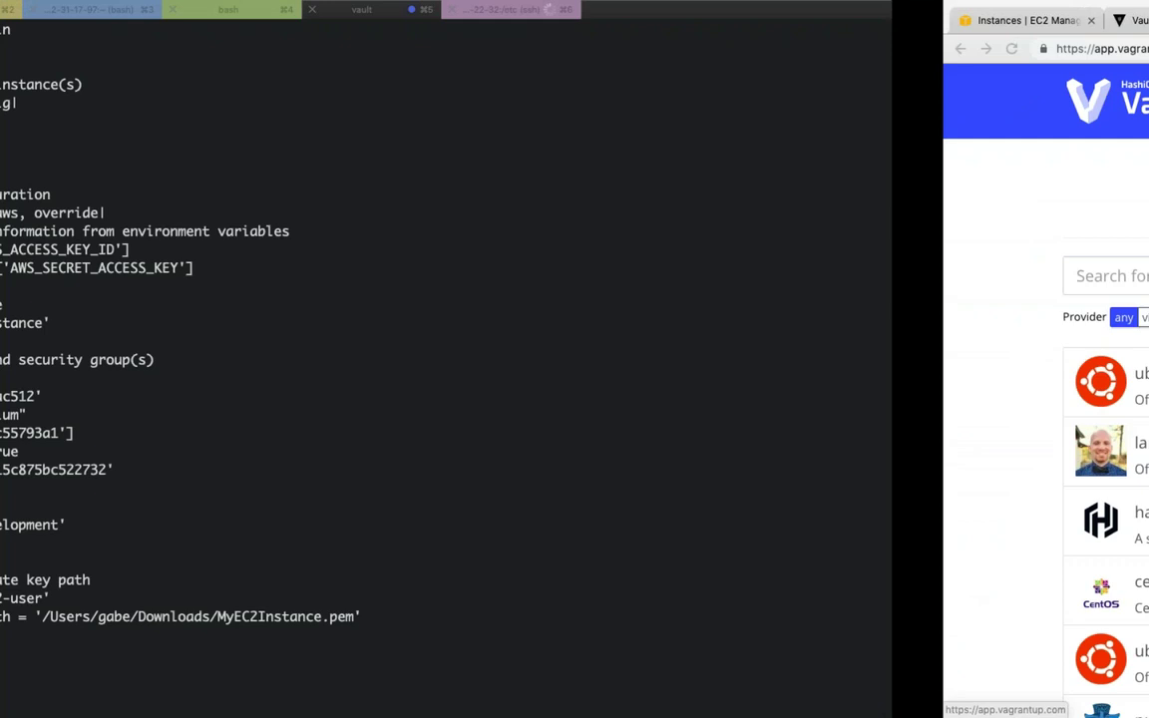
type(":q")
key("Return")
type("clar")
key("BackSpace")
key("BackSpace")
type("ear")
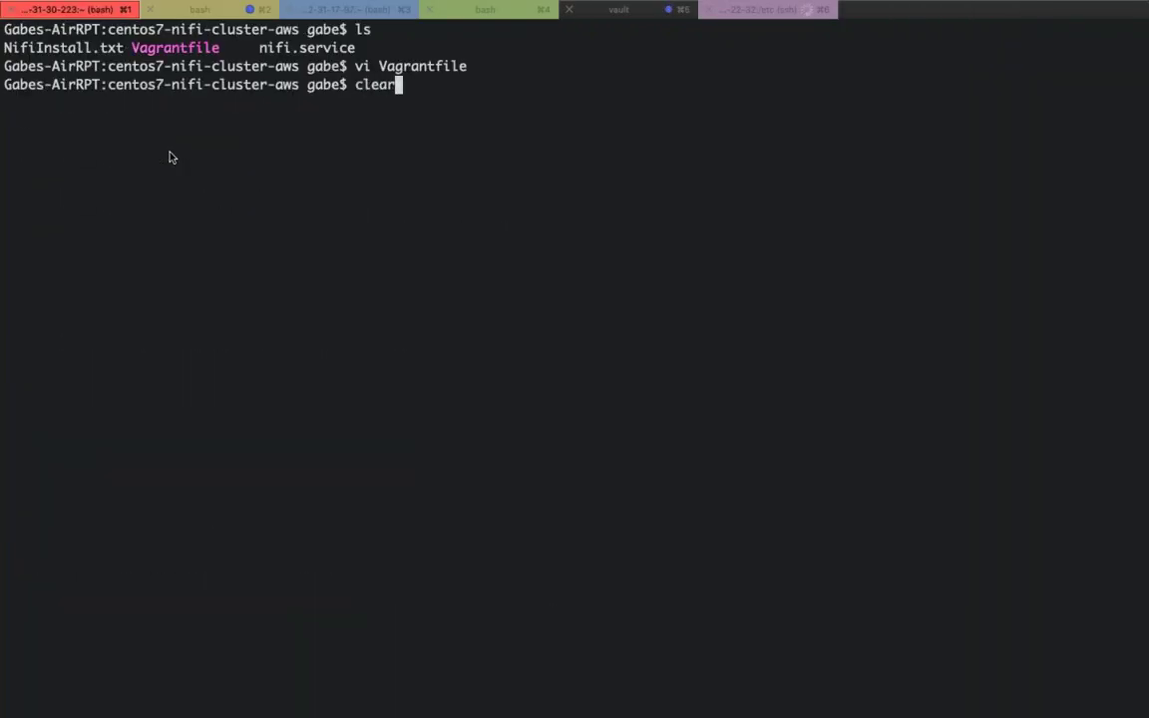
key("Return")
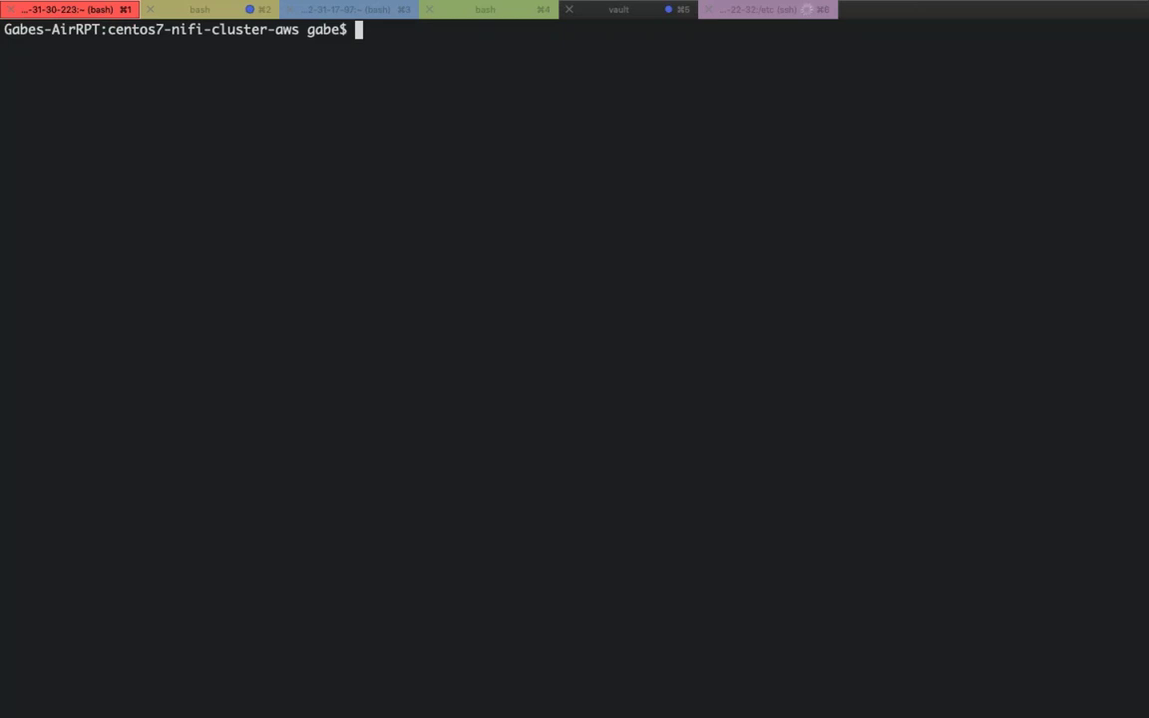
- Switch back to Chrome and close the Vagrant Cloud box catalog tab
key("super+Tab")
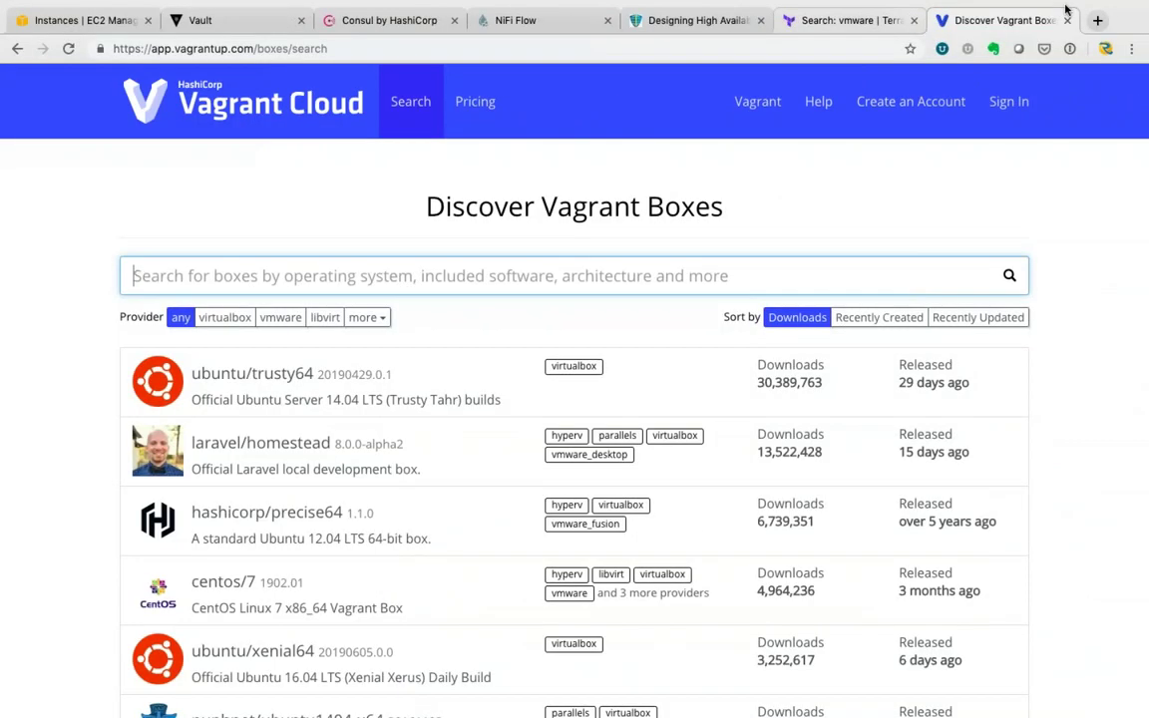
left_click(1066, 20)
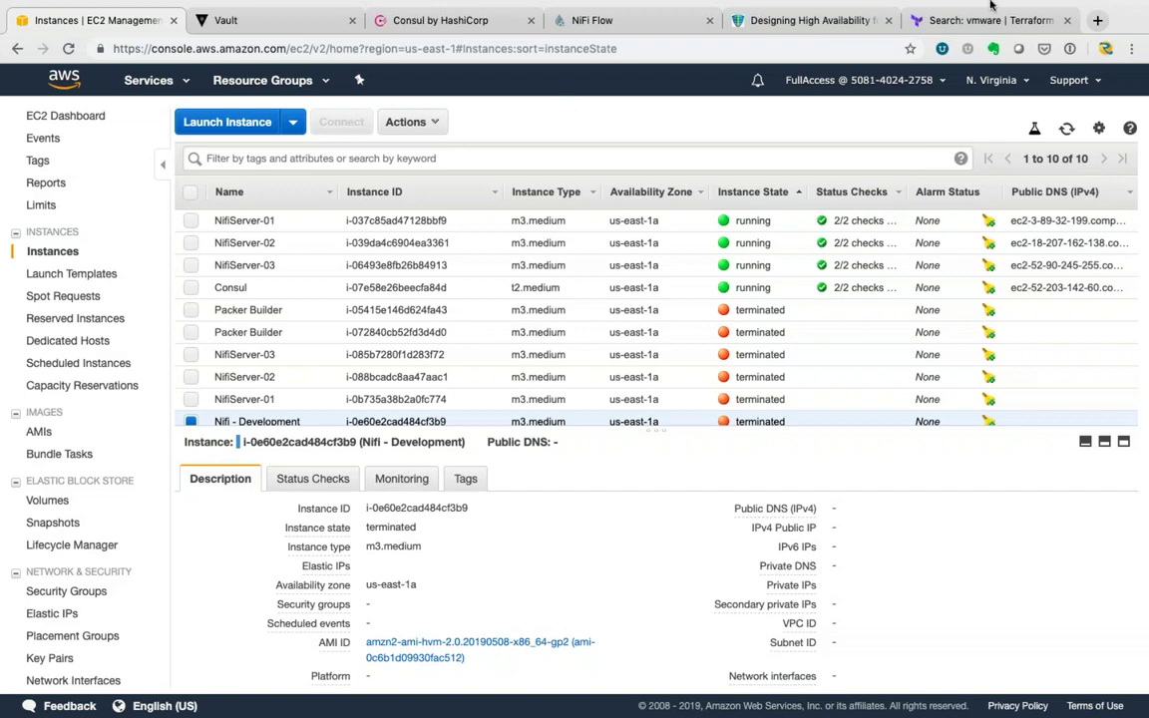
mouse_move(1025, 35)
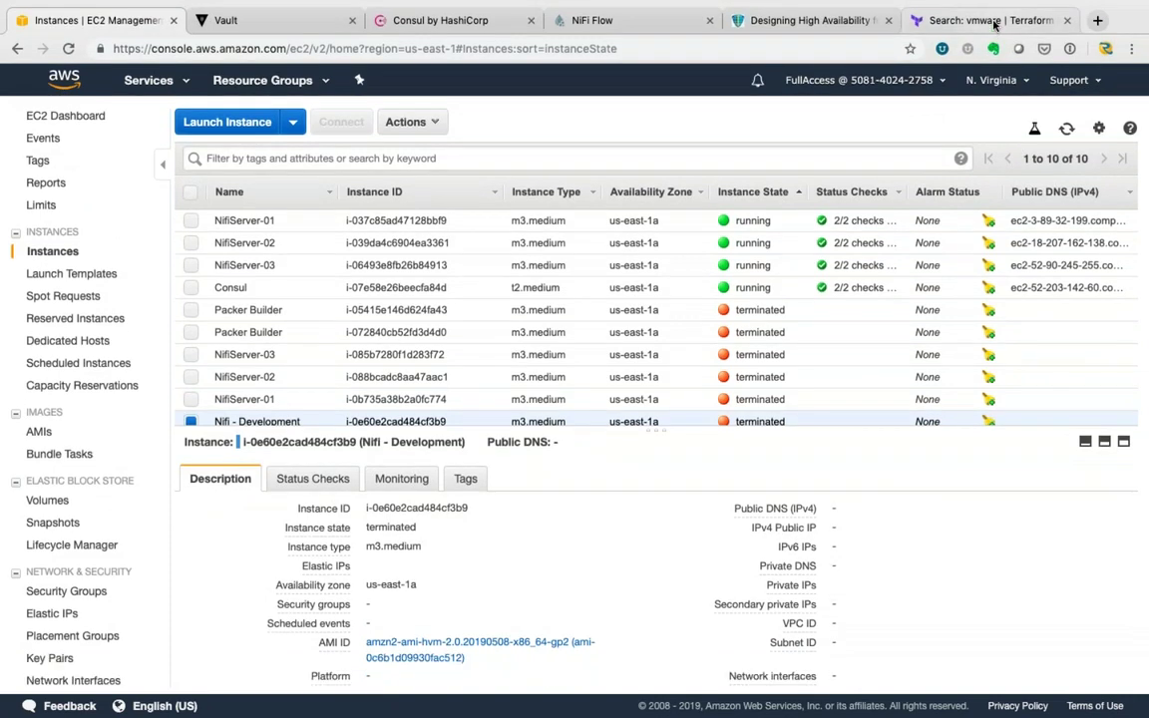
- Load the Terraform home page, terraform.io, in the tab holding the Terraform module search for vmware
left_click(994, 20)
key("super+l")
type("terr")
key("Down")
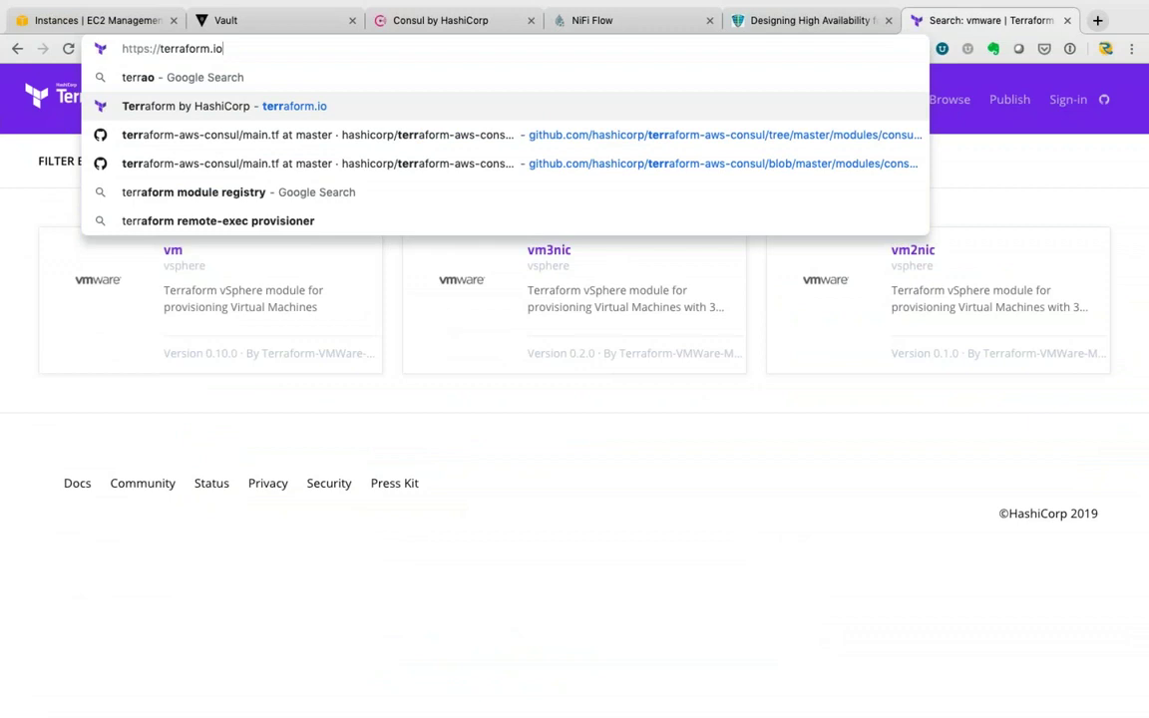
key("Return")
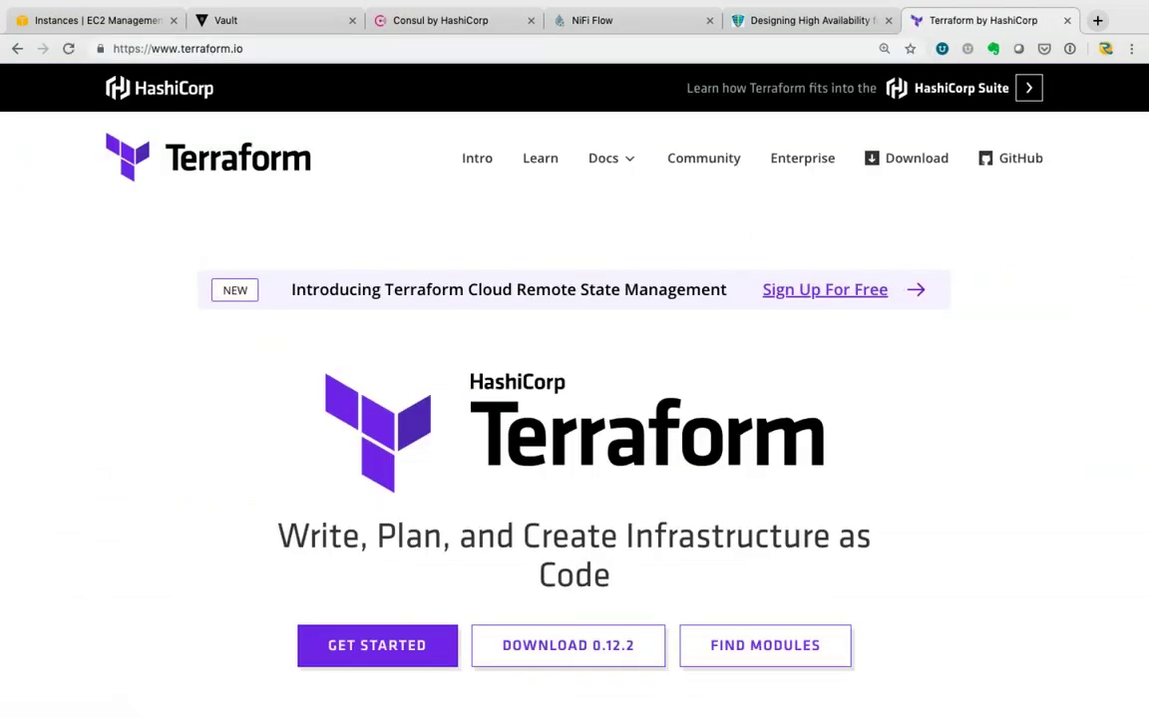
- Look over the Terraform home page and open its Learn section
scroll(166, 487, "down", 2)
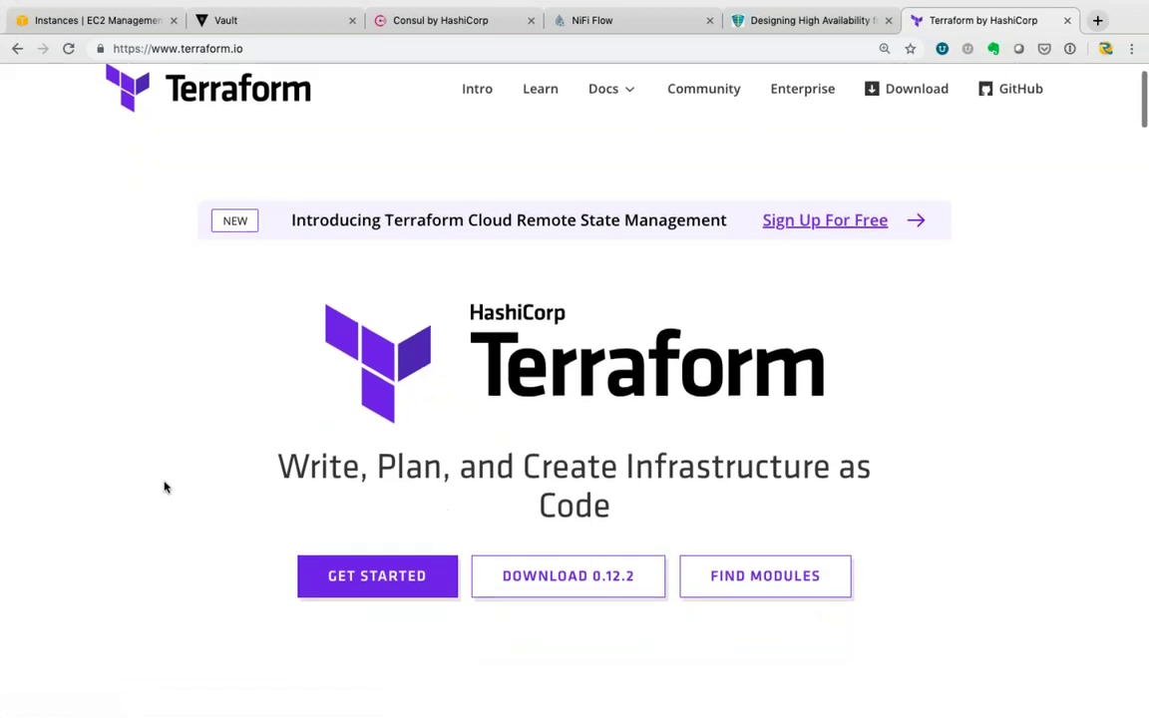
scroll(165, 486, "up", 1)
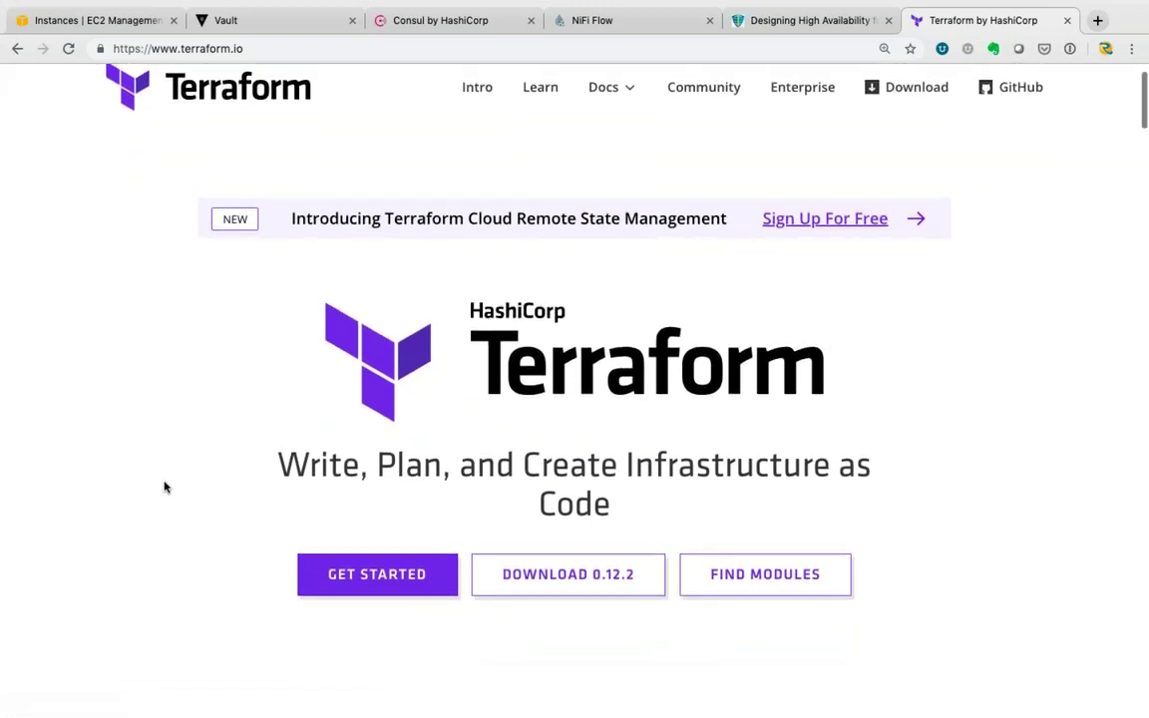
scroll(165, 486, "up", 2)
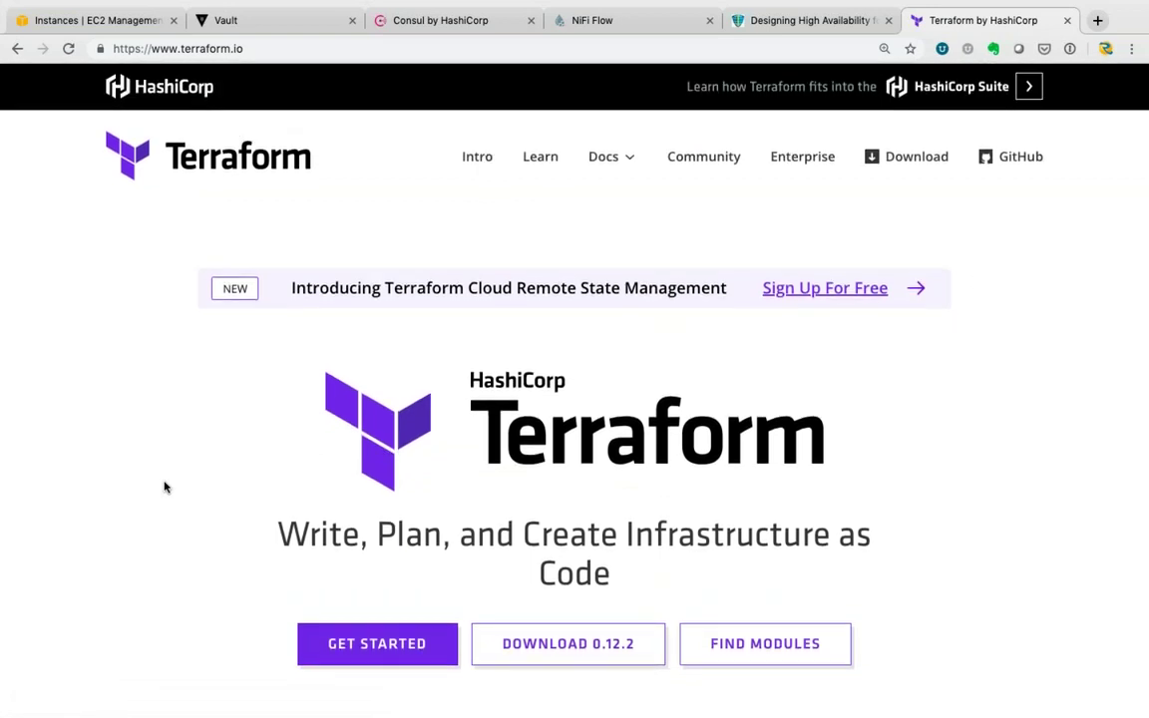
scroll(165, 486, "down", 1)
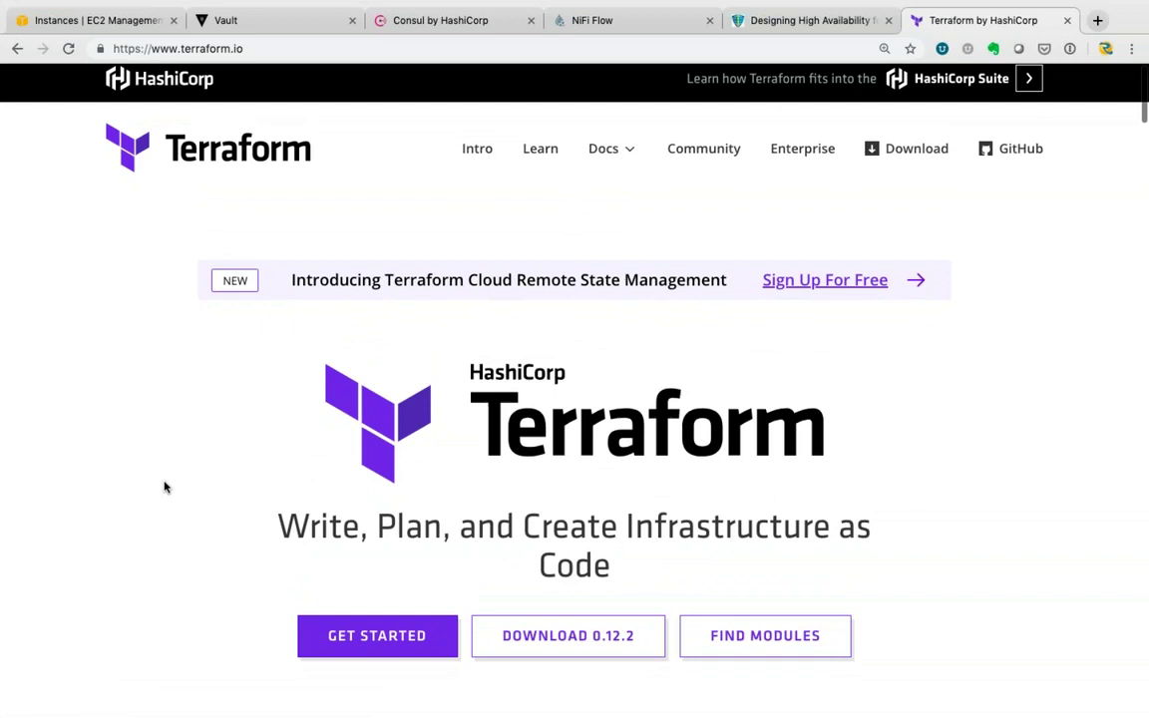
scroll(165, 487, "down", 2)
scroll(165, 487, "up", 1)
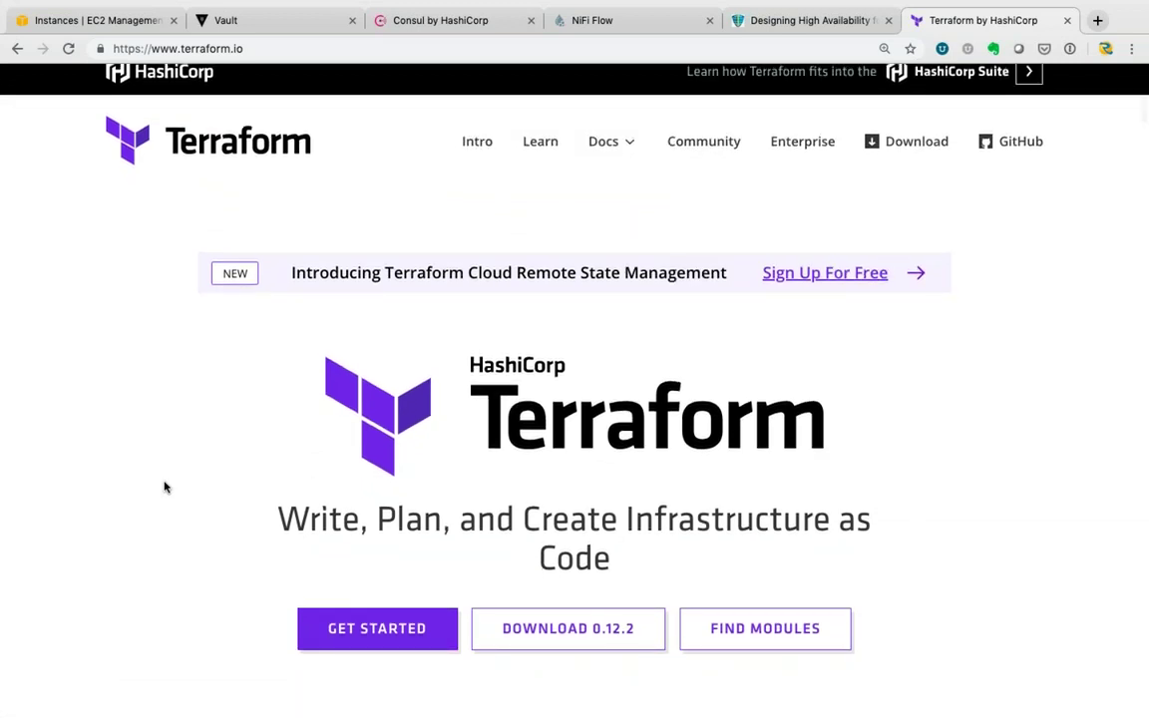
scroll(166, 486, "up", 3)
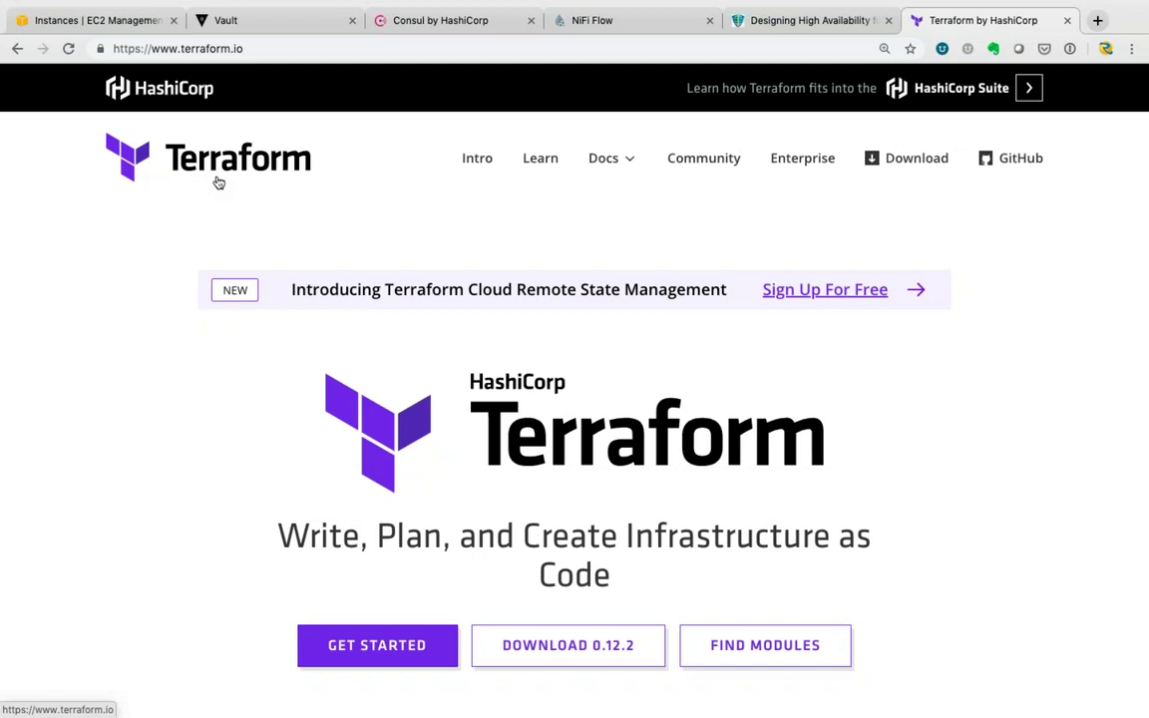
left_click(541, 161)
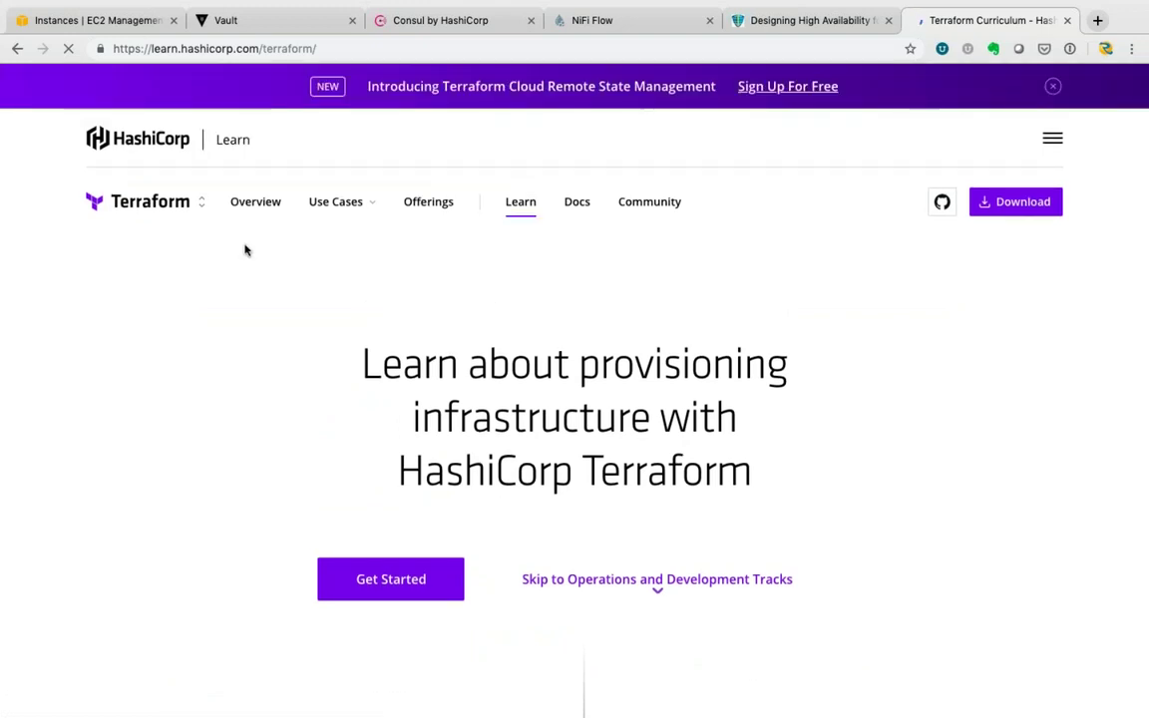
- Show all topics of the Getting Started - AWS track and look through the Terraform curriculum down to the Operations and Development Tracks
scroll(246, 251, "down", 2)
scroll(246, 250, "down", 5)
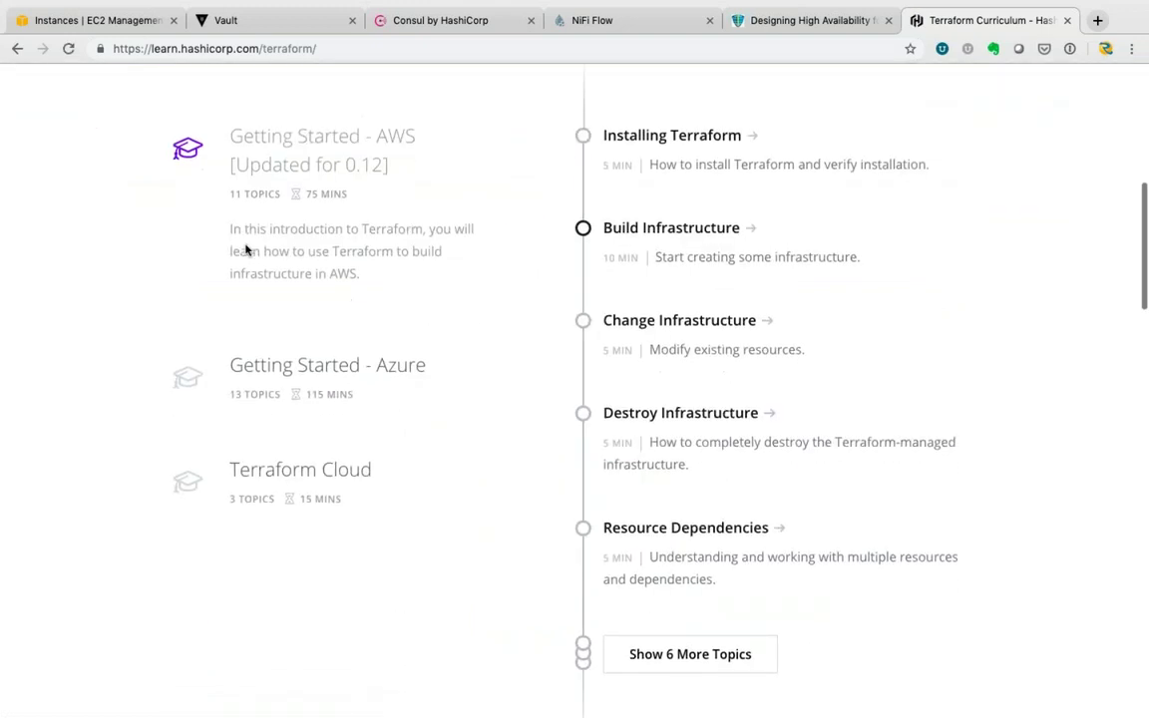
scroll(626, 222, "down", 1)
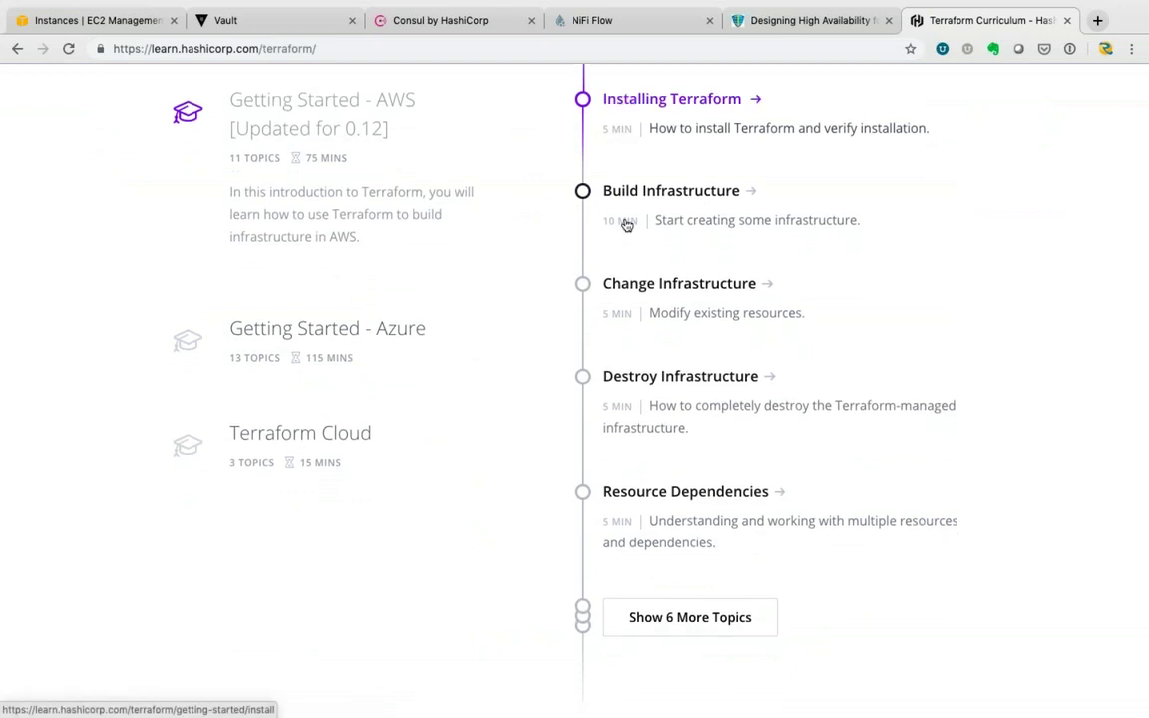
scroll(631, 341, "down", 1)
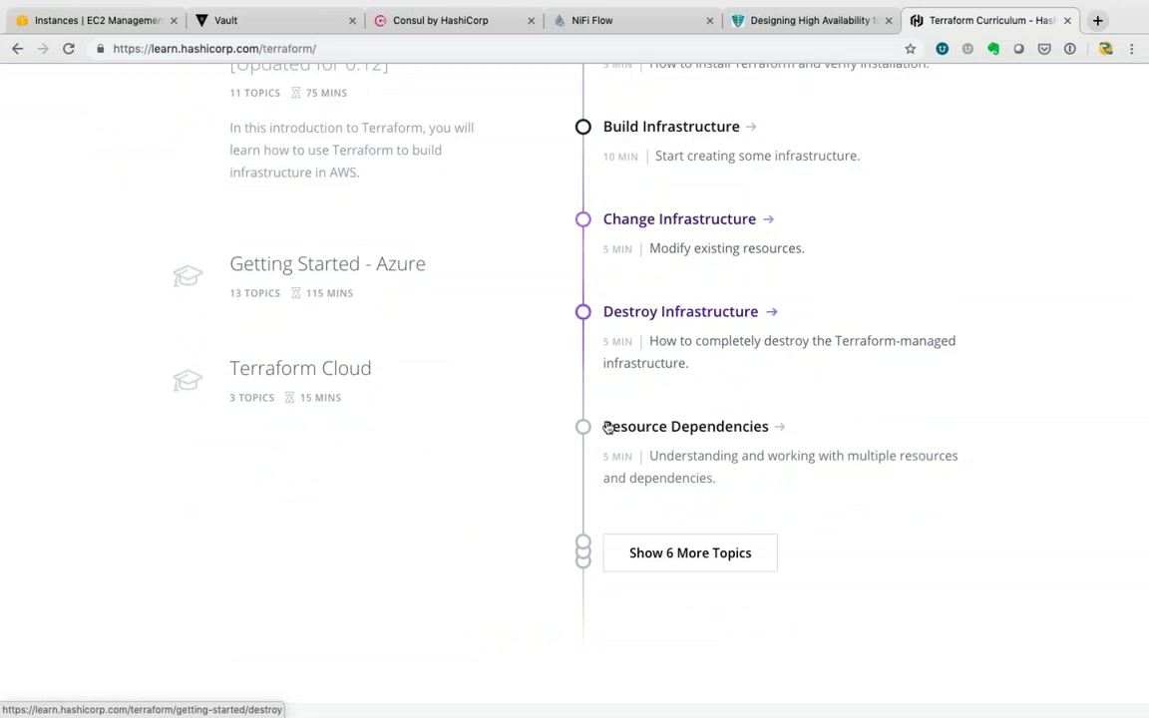
left_click(653, 552)
scroll(653, 552, "down", 8)
scroll(574, 359, "down", 4)
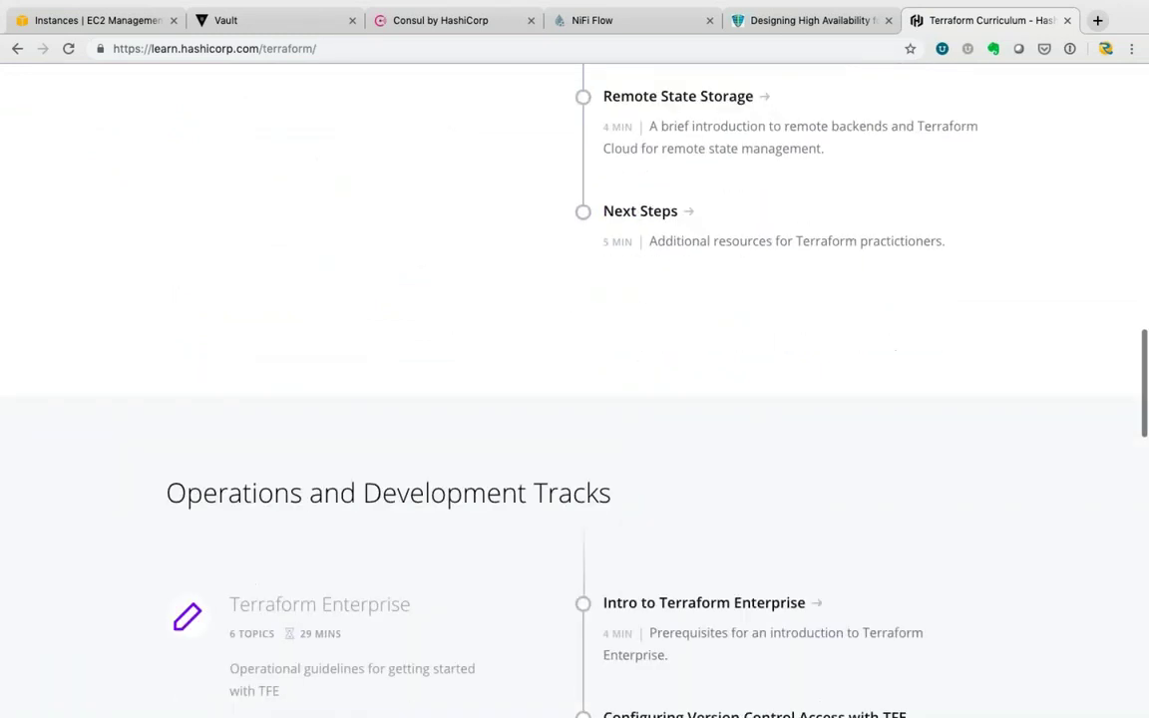
scroll(575, 399, "down", 4)
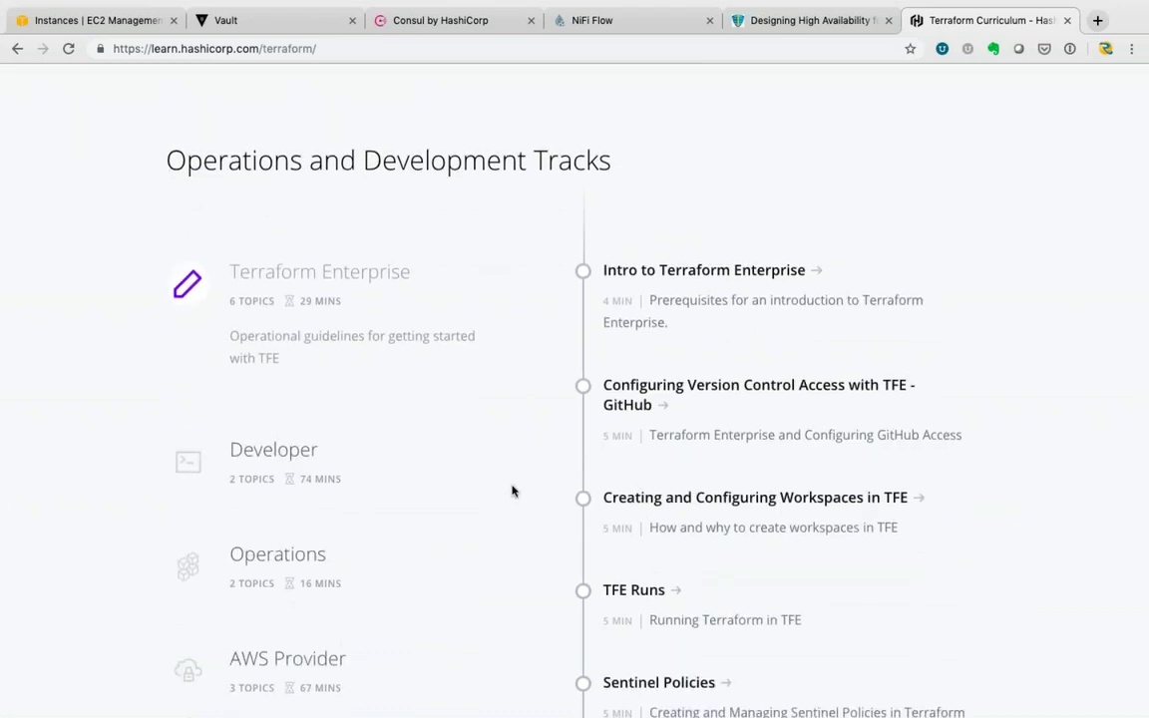
scroll(449, 399, "down", 1)
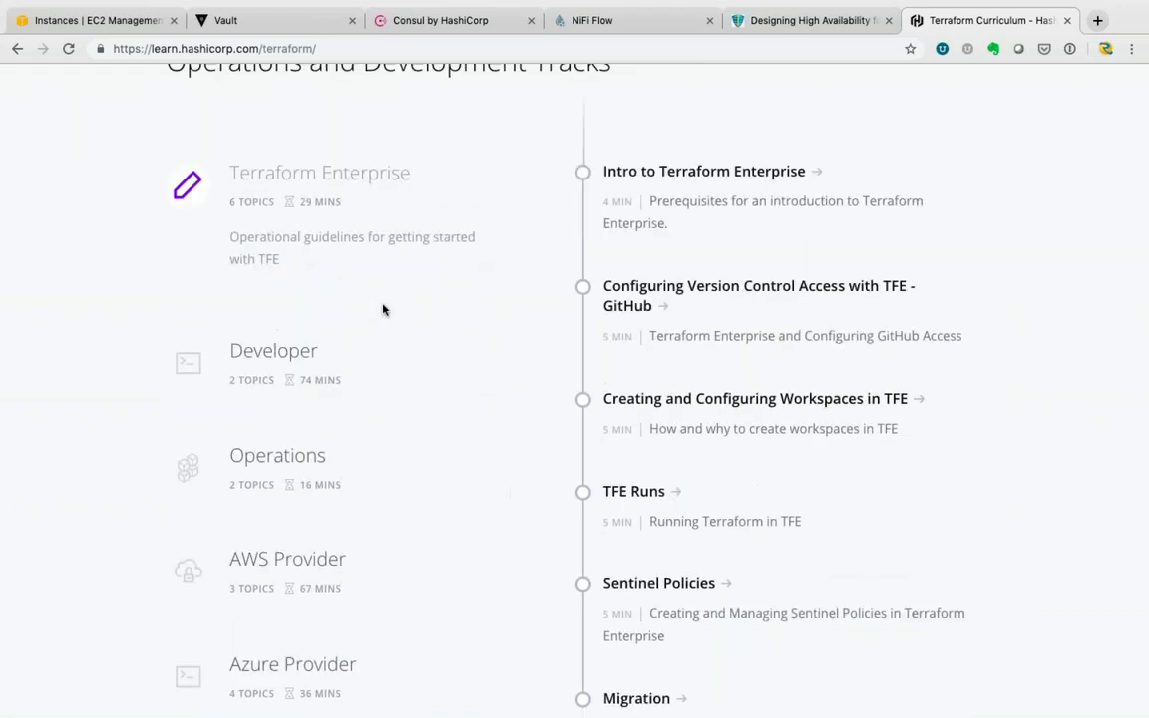
- View the topics of the Developer track and the Operations track, and return to the start of the Terraform curriculum
left_click(410, 287)
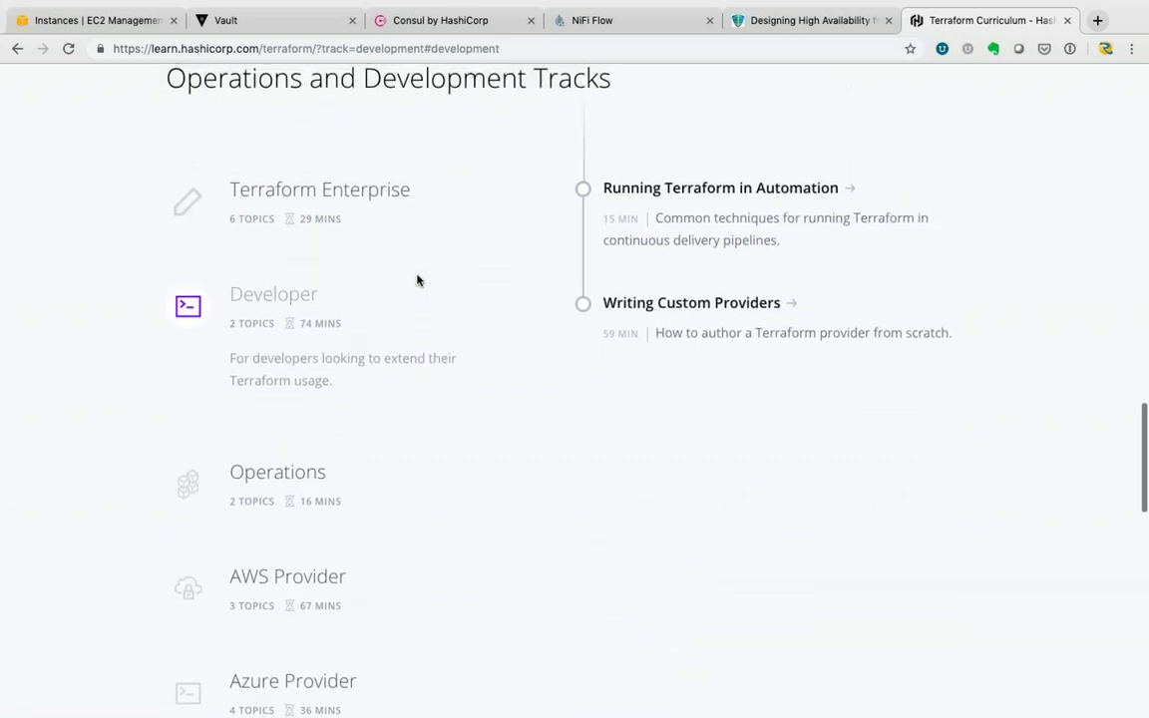
scroll(418, 280, "down", 1)
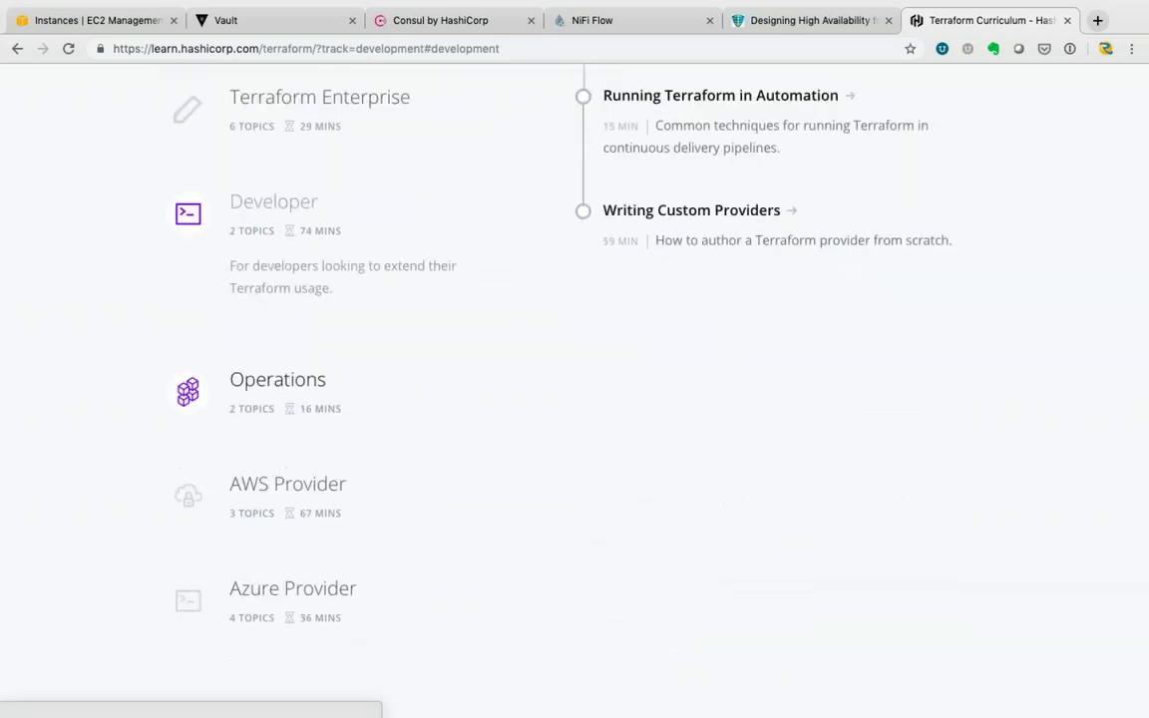
left_click(471, 347)
scroll(498, 369, "up", 5)
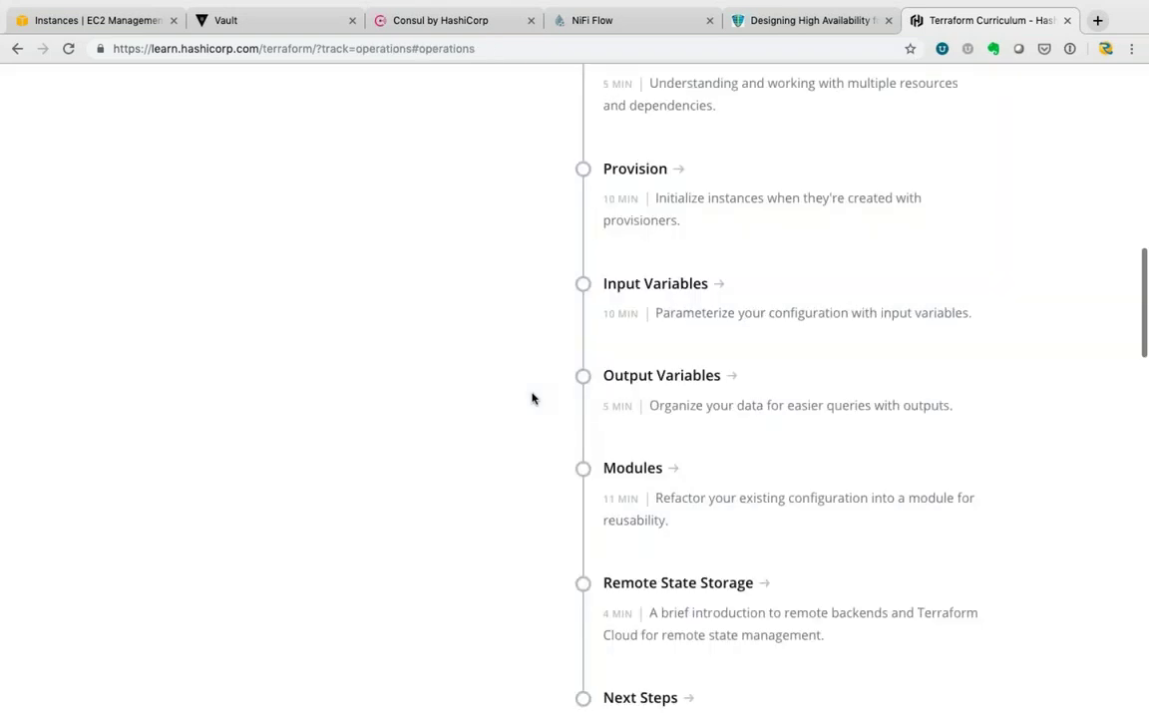
scroll(531, 398, "up", 15)
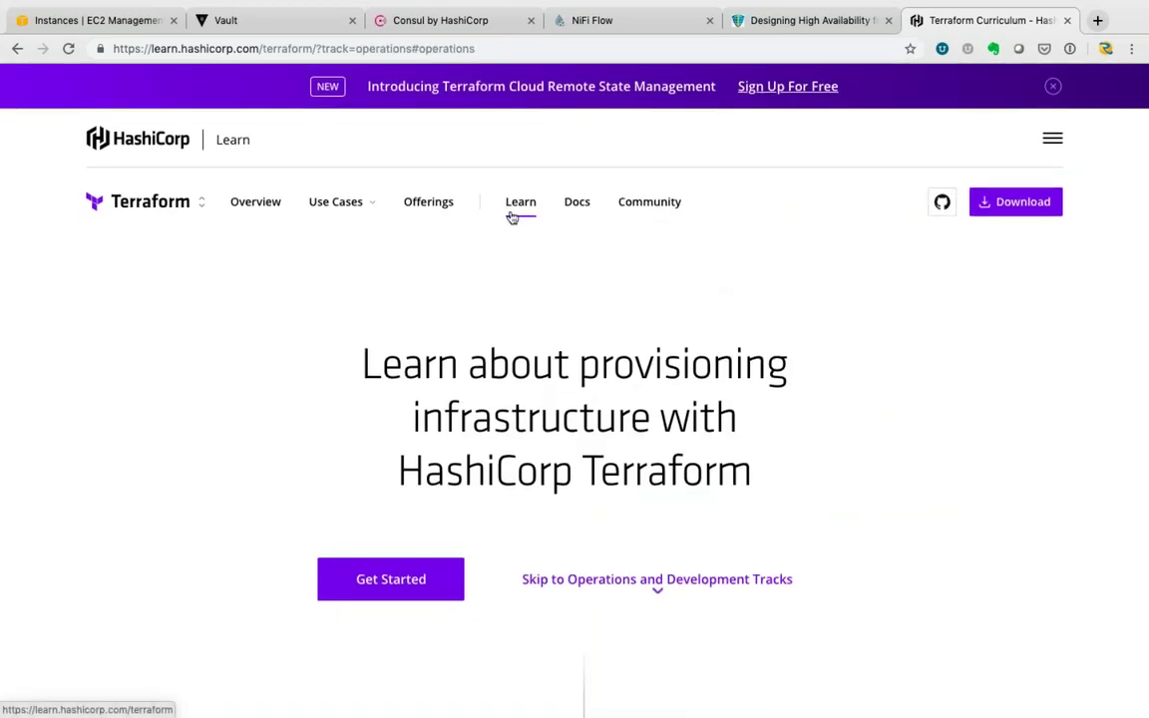
- Load the Consul website, consul.io, in the current tab and open its Guides page
left_click(385, 50)
type("conso")
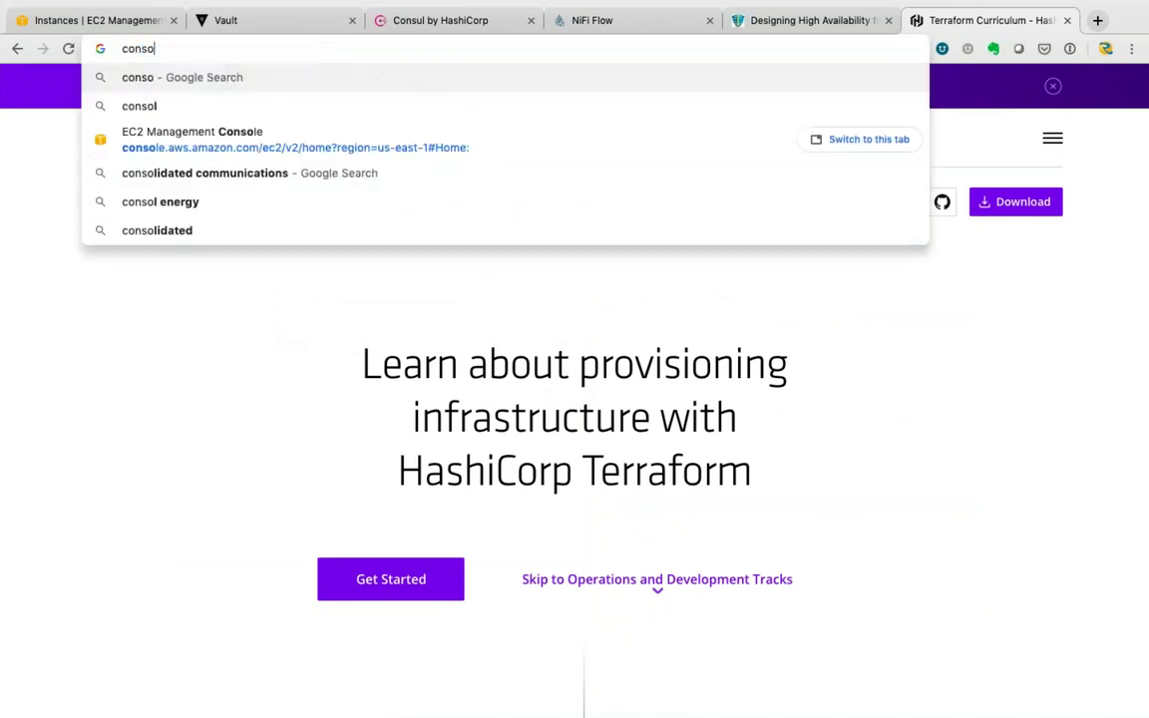
key("BackSpace")
key("Down")
key("Return")
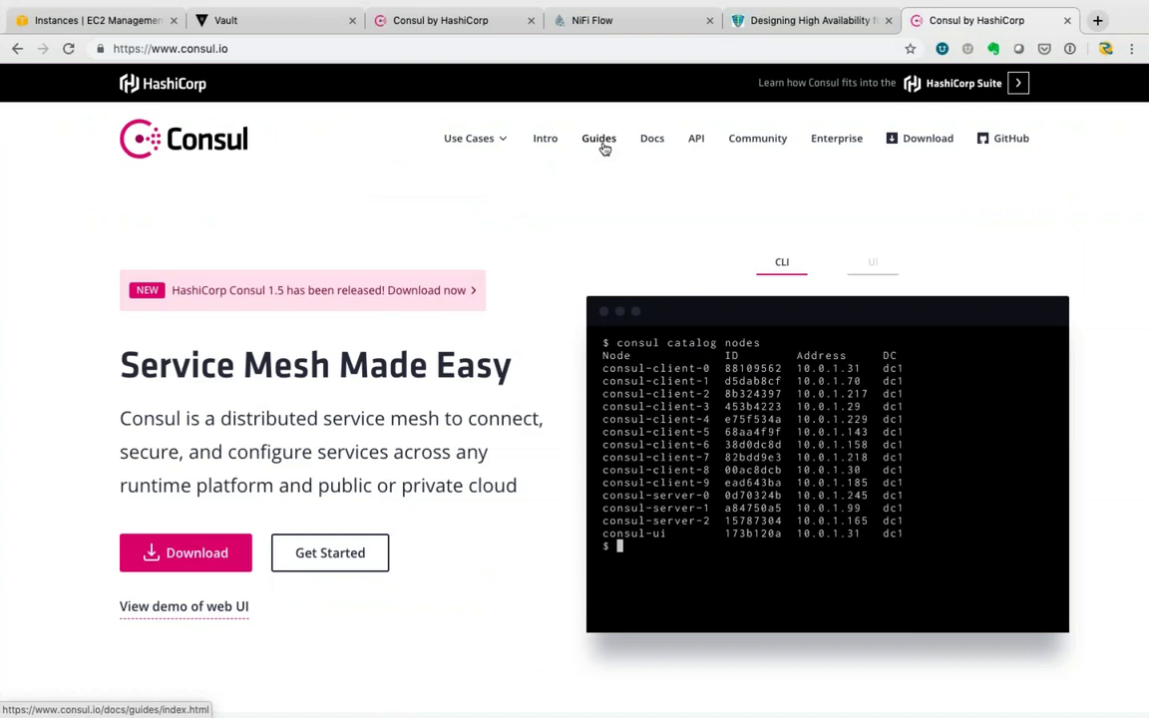
left_click(599, 139)
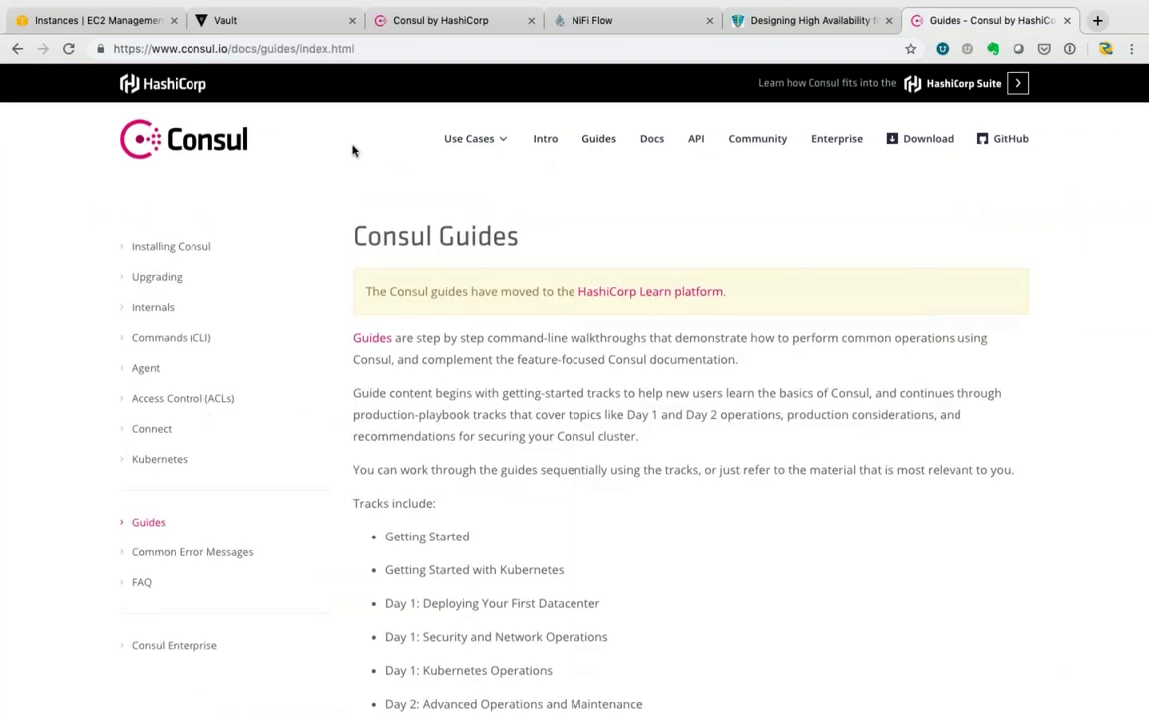
- Load the Vault website, vaultproject.io, in the same tab and open its Learn section
left_click(319, 48)
type("vault")
key("Return")
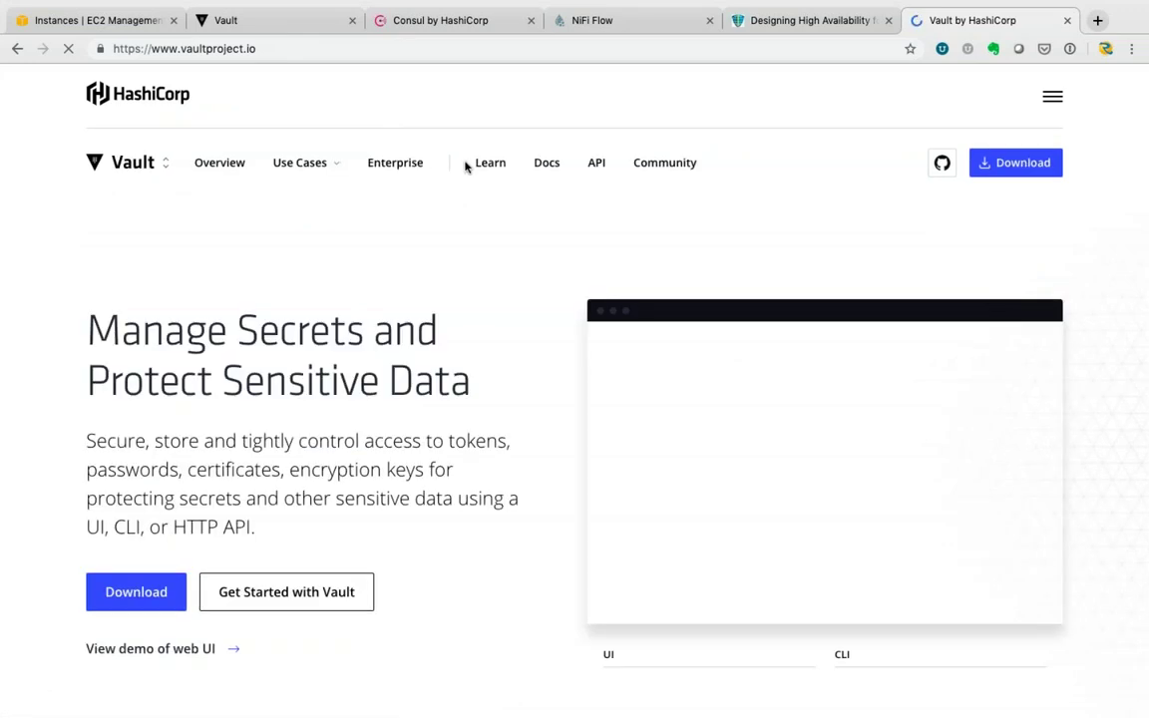
left_click(490, 166)
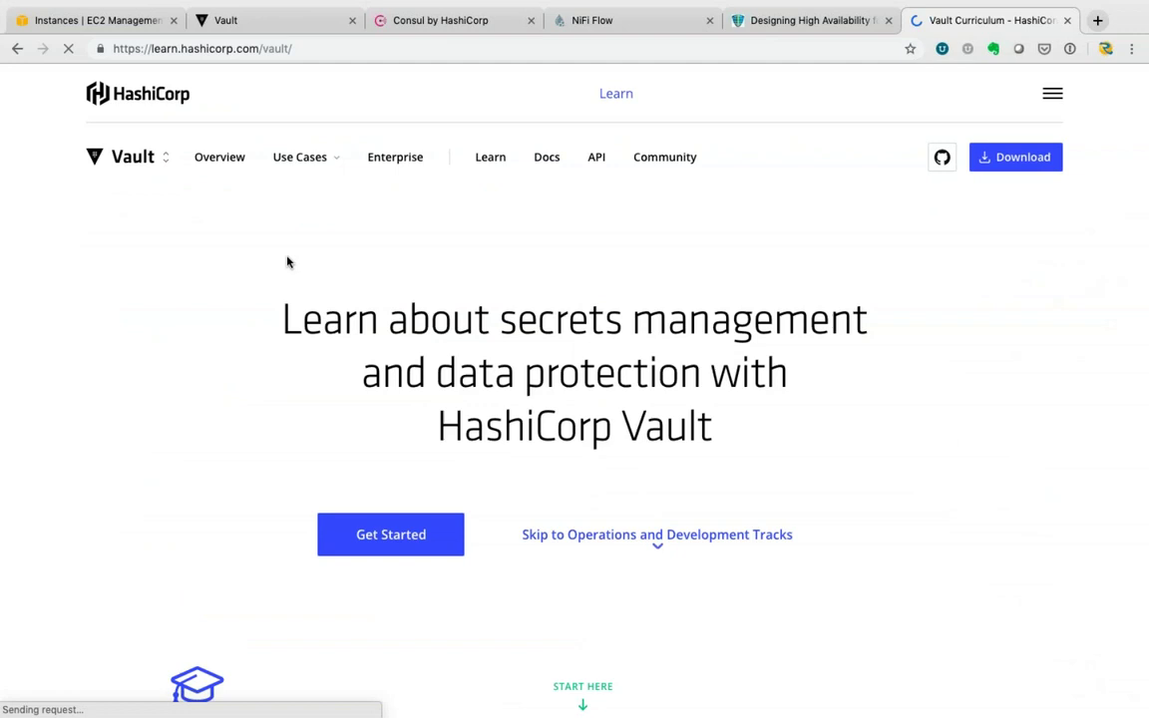
- Examine the Vault curriculum's Getting Started topics and the Day 1 cluster deployment track, and return to the page's start
scroll(287, 262, "down", 2)
scroll(287, 262, "down", 6)
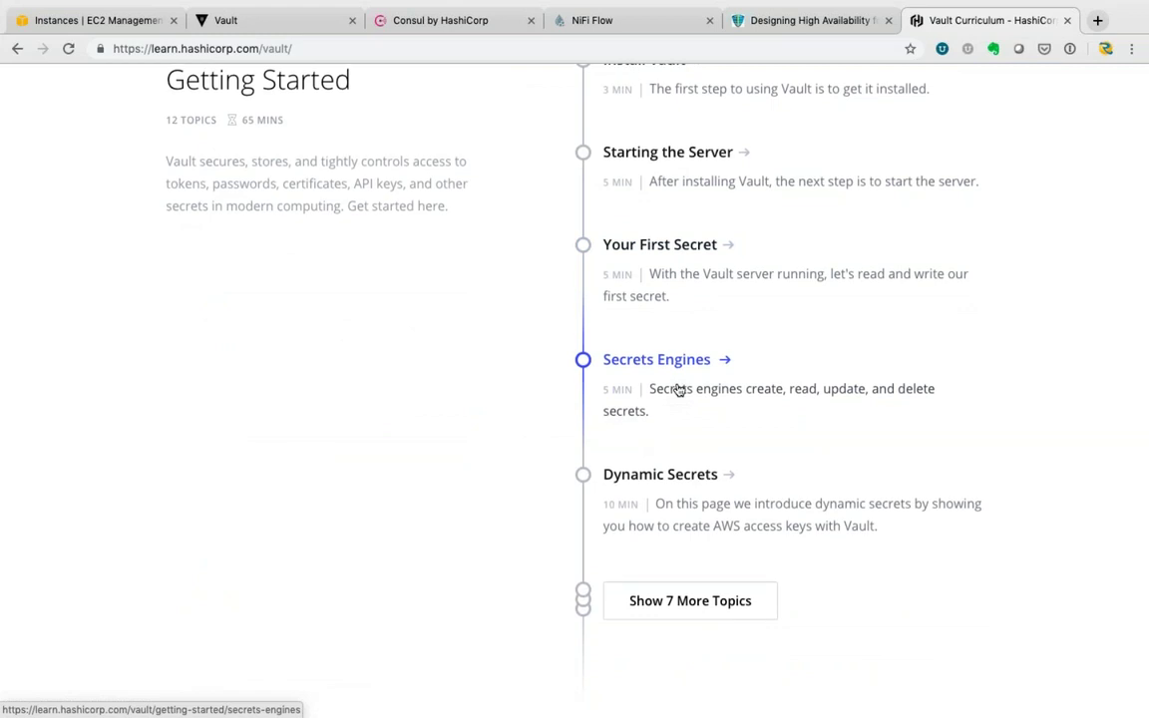
scroll(677, 390, "down", 6)
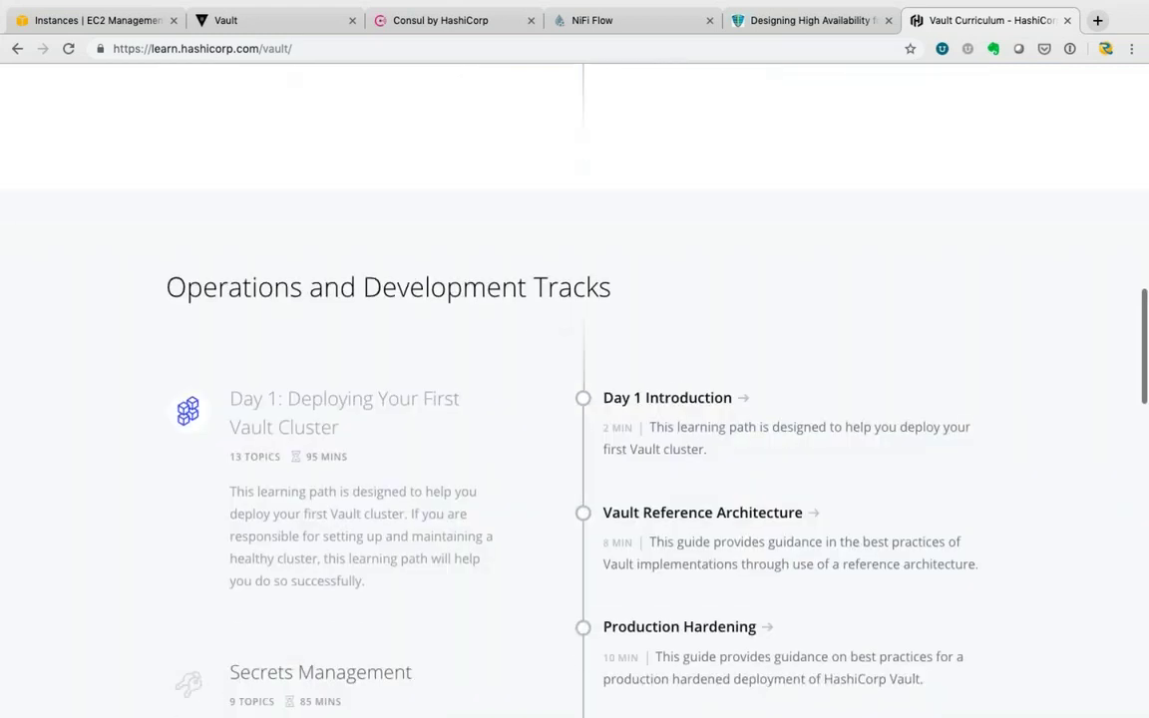
scroll(574, 389, "down", 1)
scroll(698, 329, "down", 2)
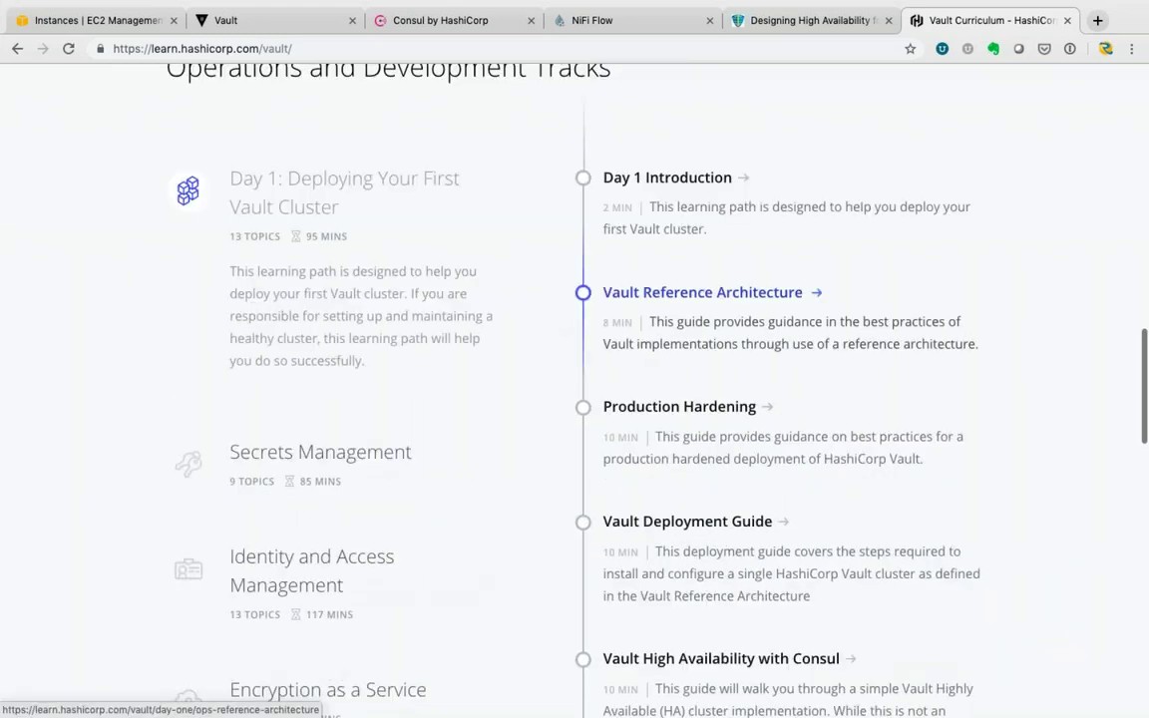
scroll(685, 295, "down", 3)
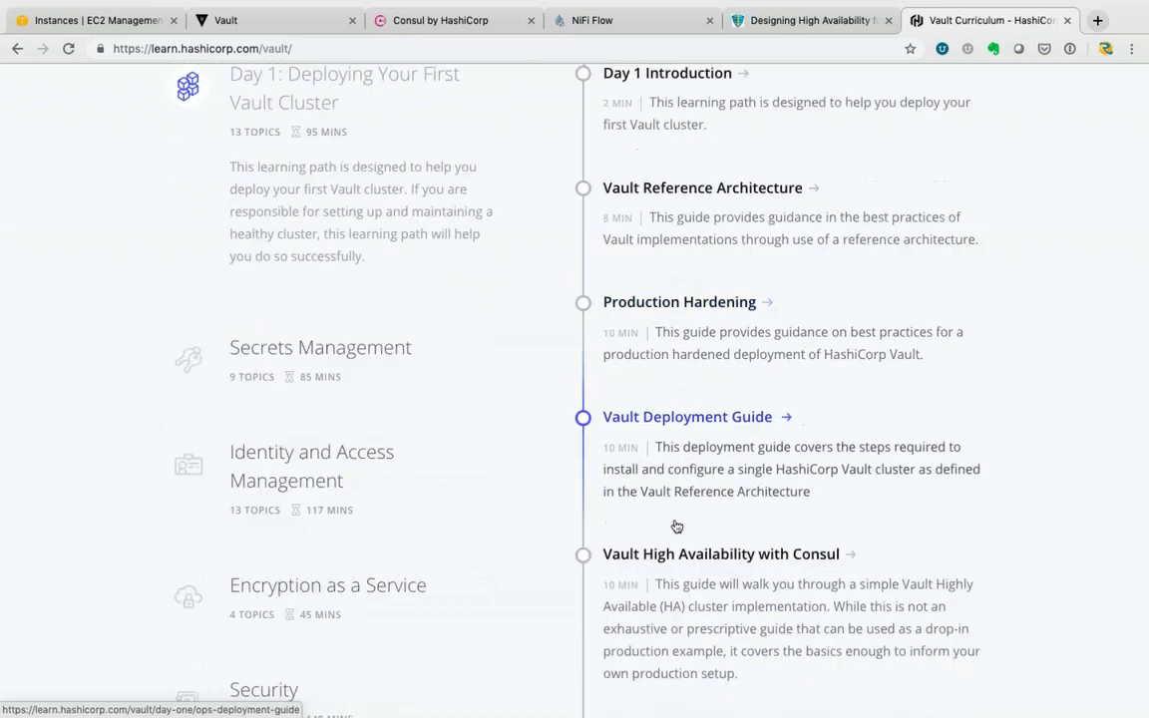
scroll(685, 493, "down", 1)
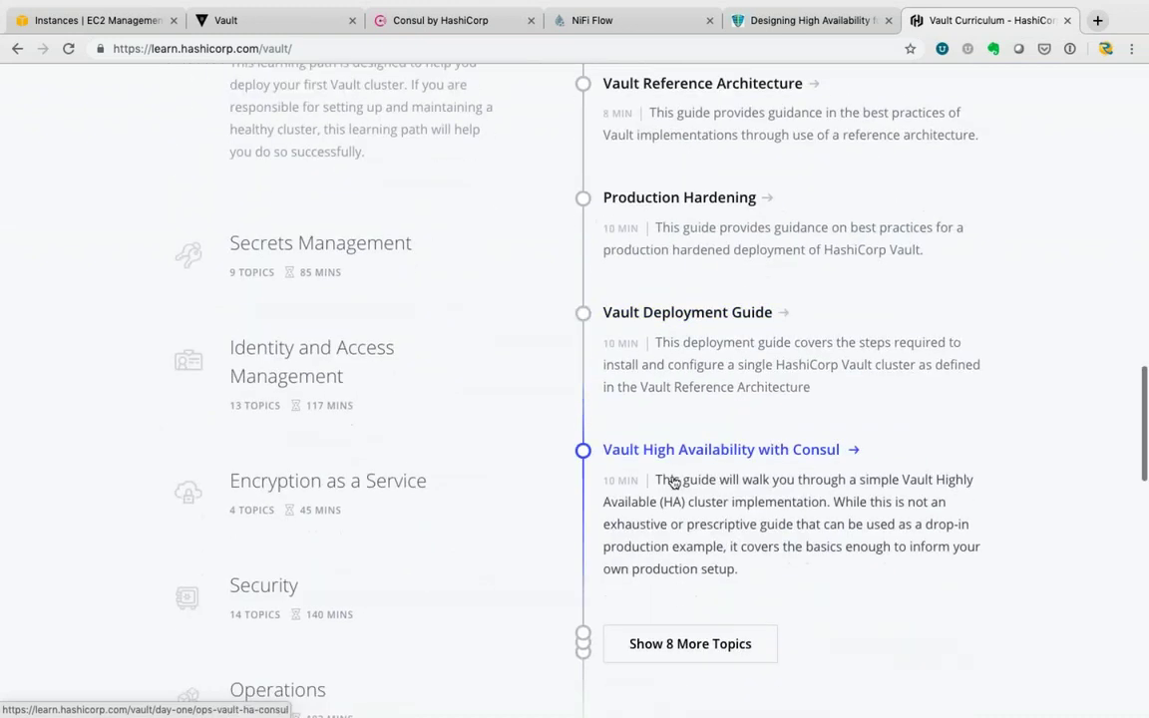
scroll(673, 482, "up", 1)
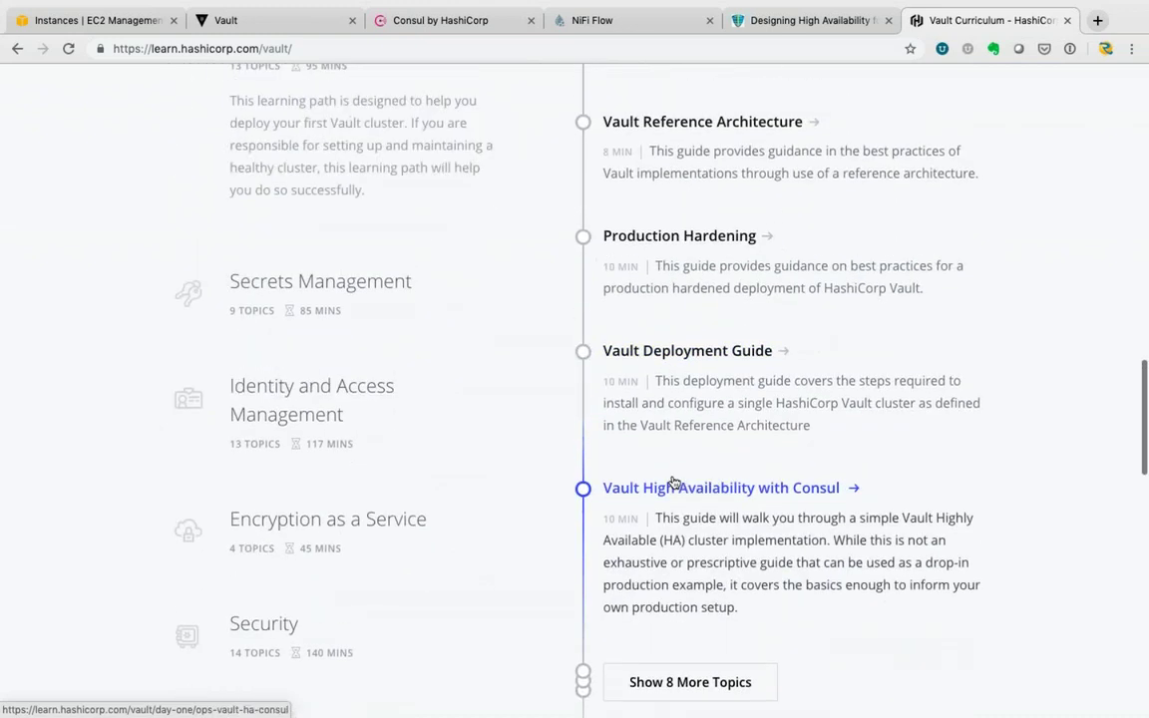
scroll(673, 483, "up", 15)
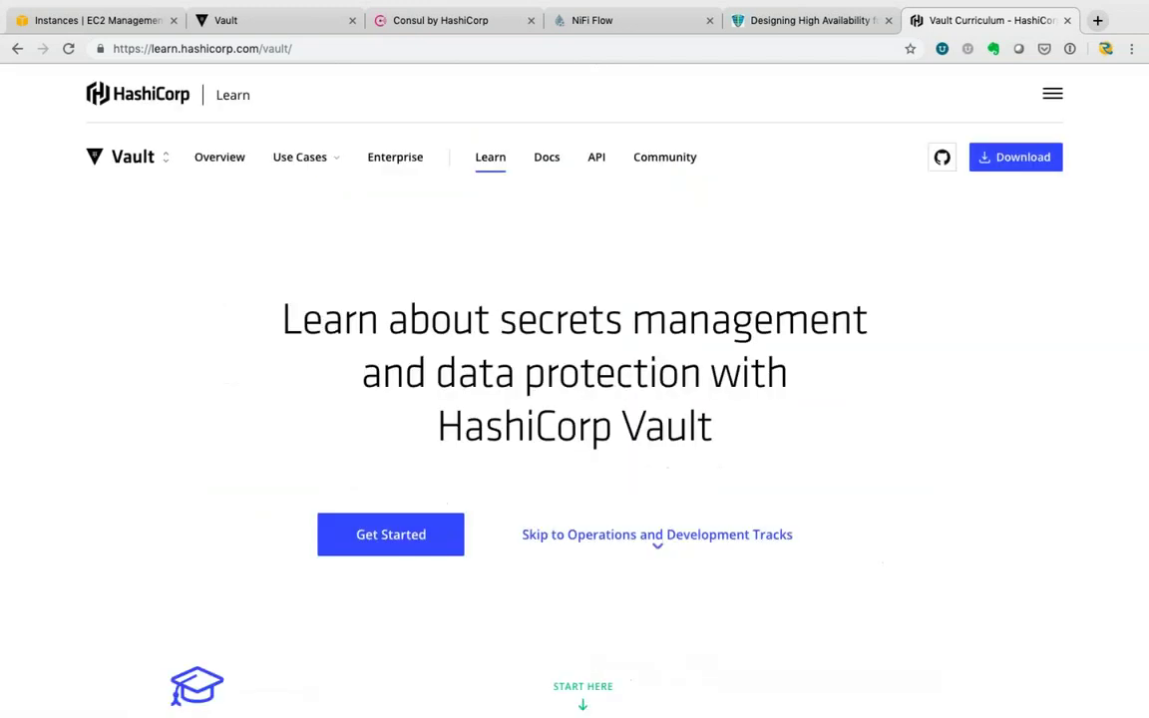